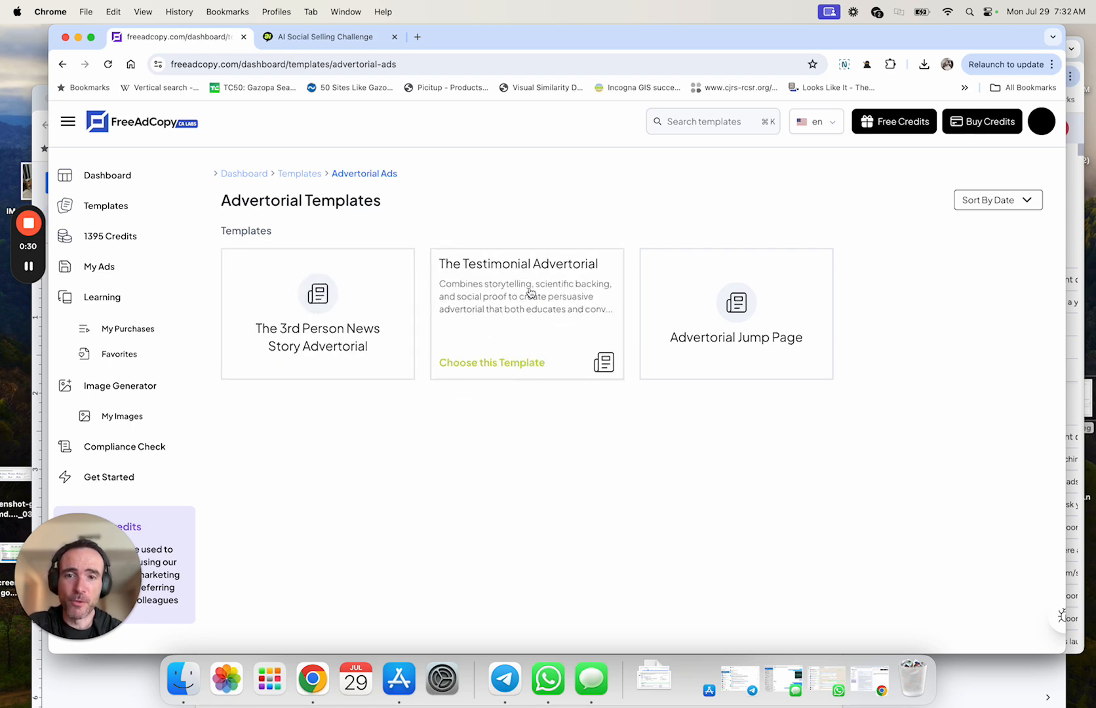
- Open The Testimonial Advertorial template and create its form data from the pasted AISS challenge page URL
left_click(568, 316)
scroll(520, 275, "down", 5)
scroll(521, 274, "down", 6)
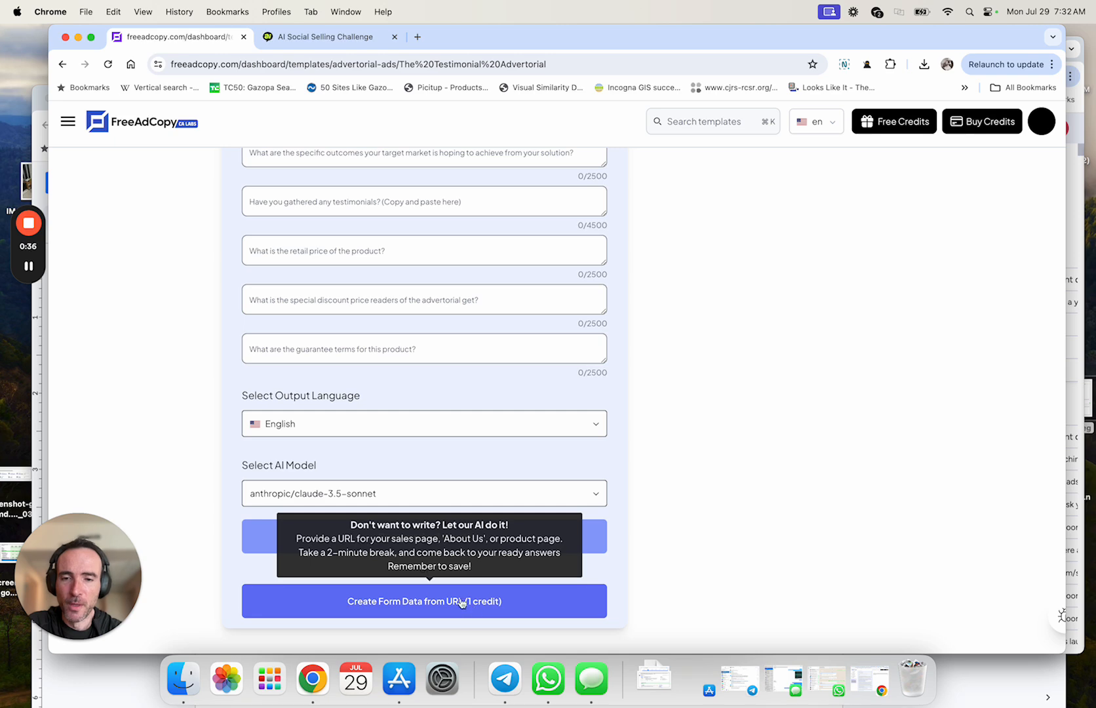
left_click(468, 609)
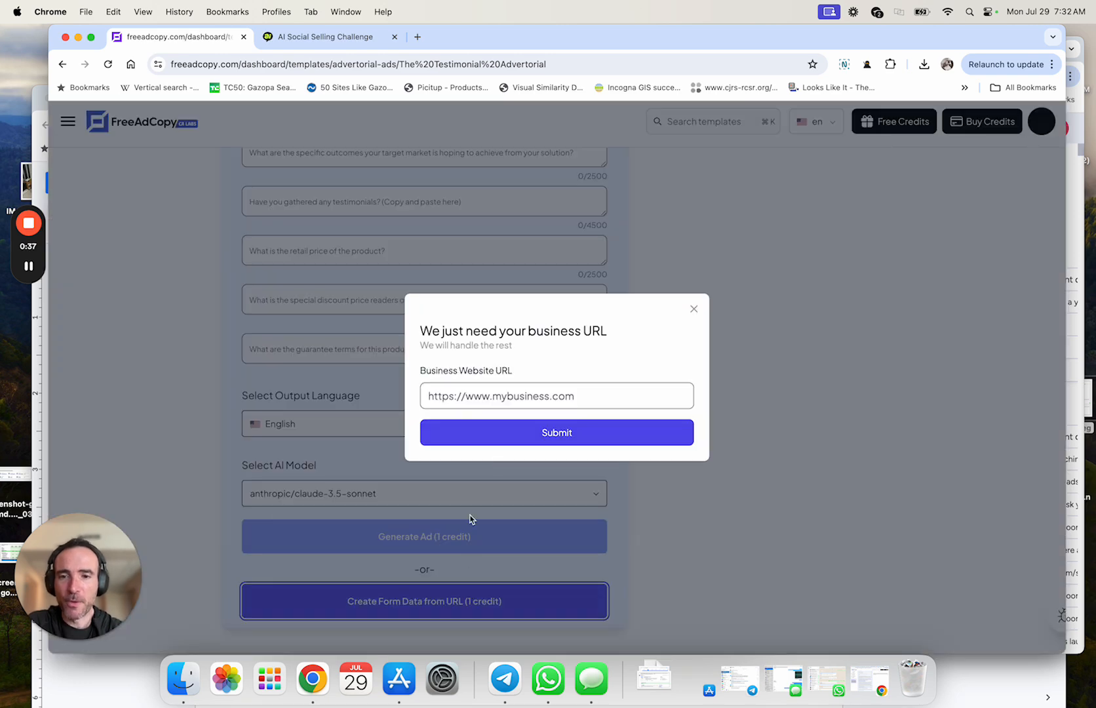
left_click(521, 395)
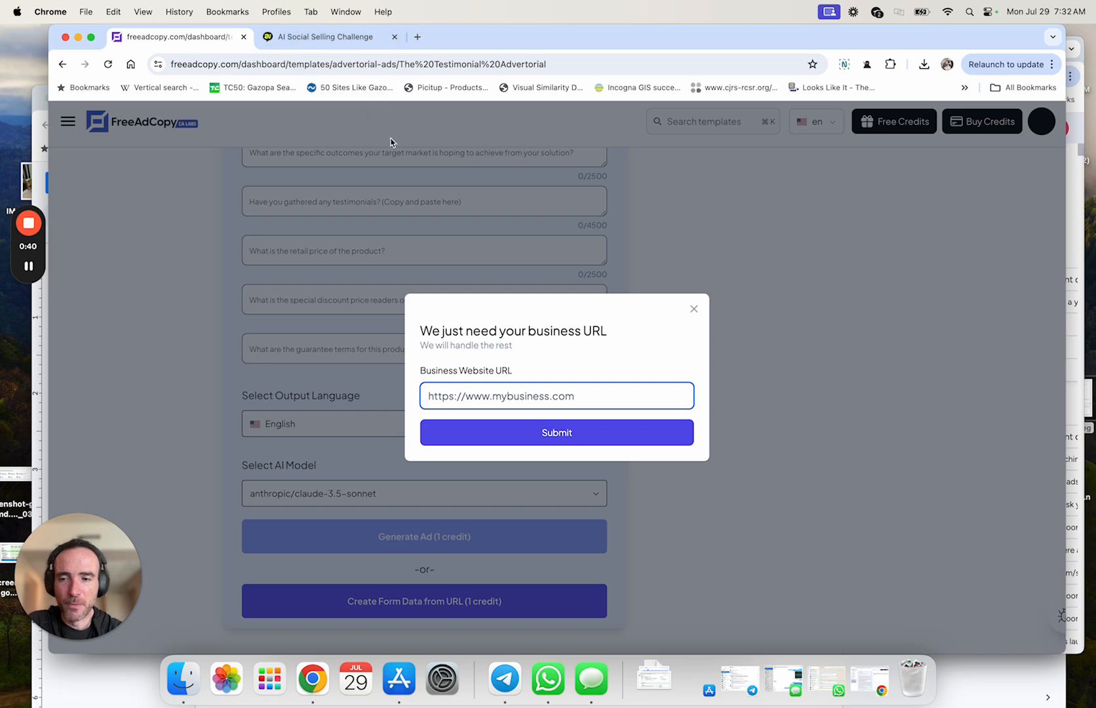
key("super+v")
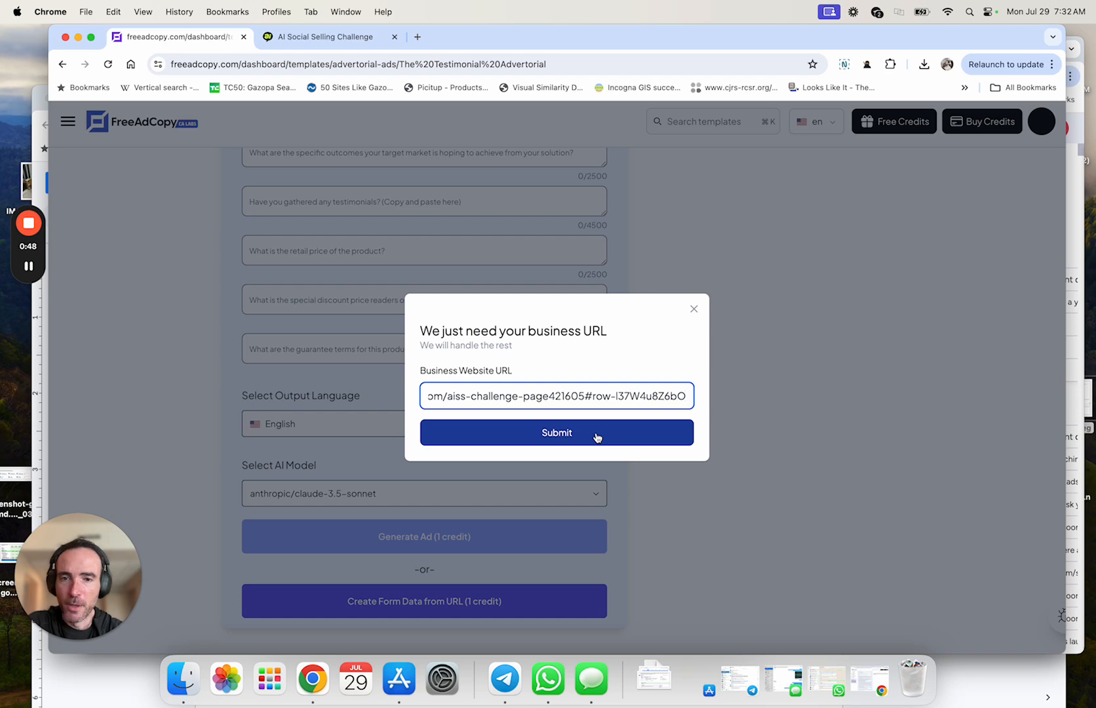
left_click(596, 437)
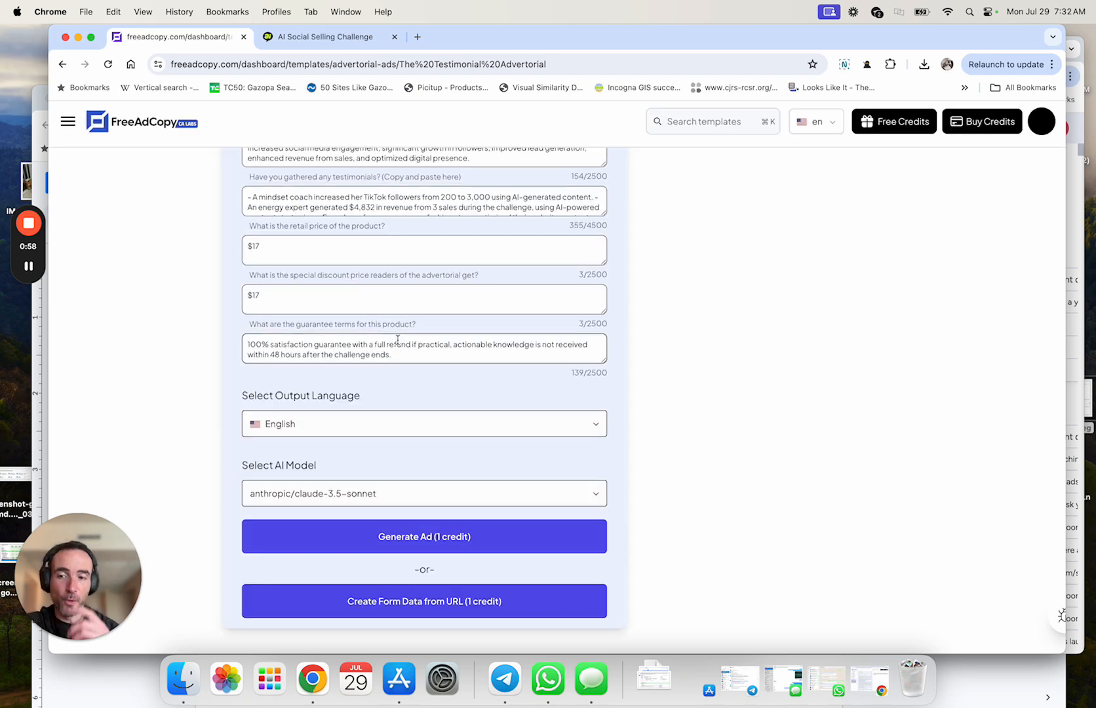
- Clear the names from the Advertorial spokesperson field of the generated form data
scroll(398, 367, "up", 15)
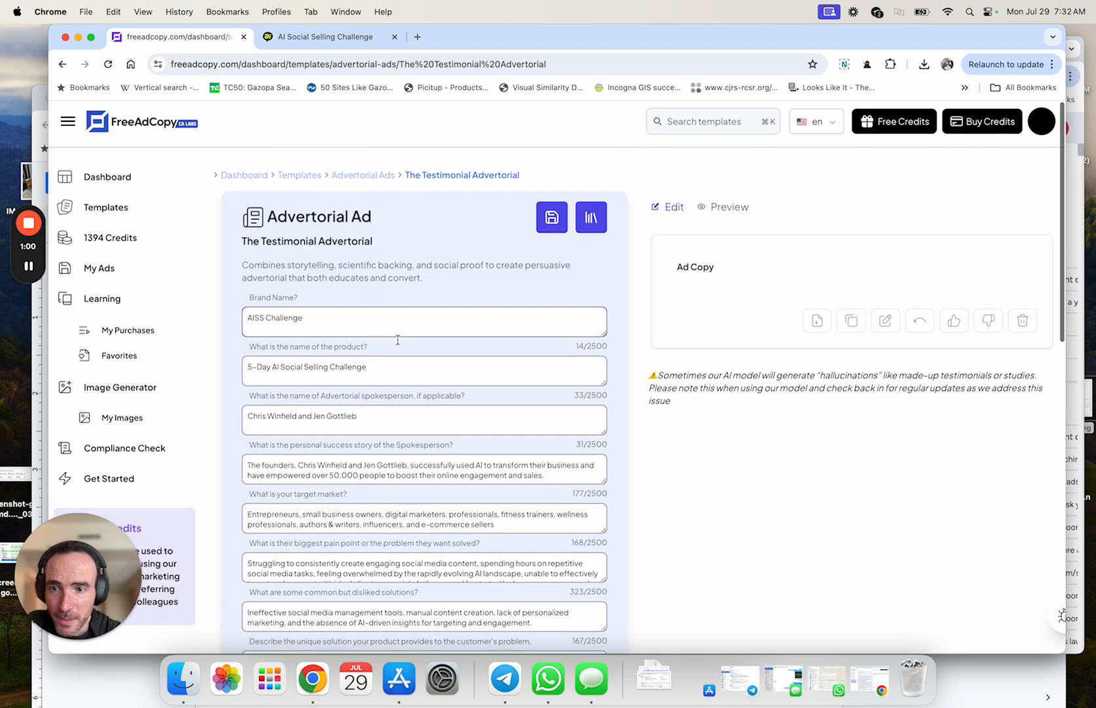
scroll(400, 446, "down", 2)
left_click(351, 369)
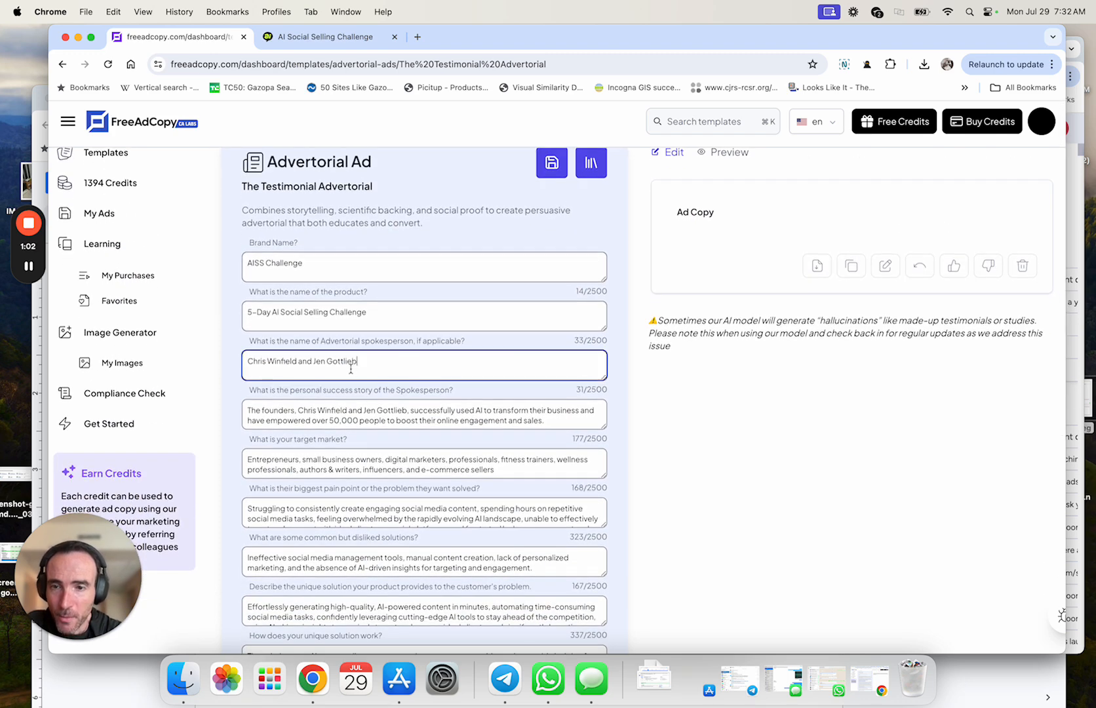
left_click_drag(388, 367, 253, 363)
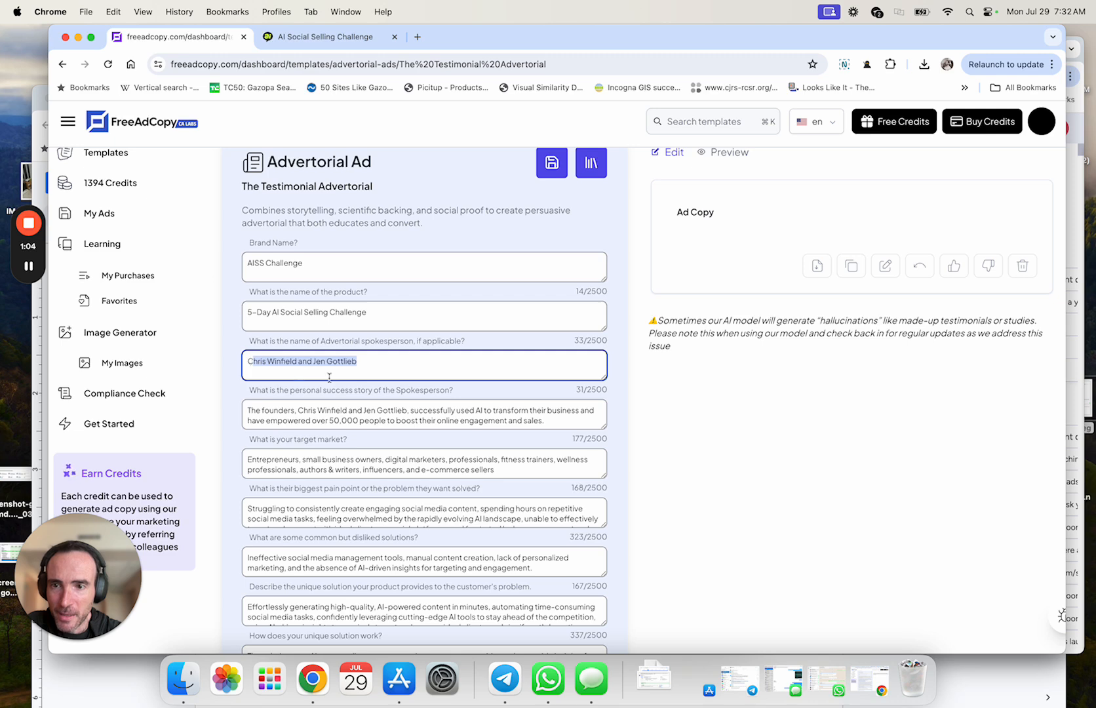
key("BackSpace")
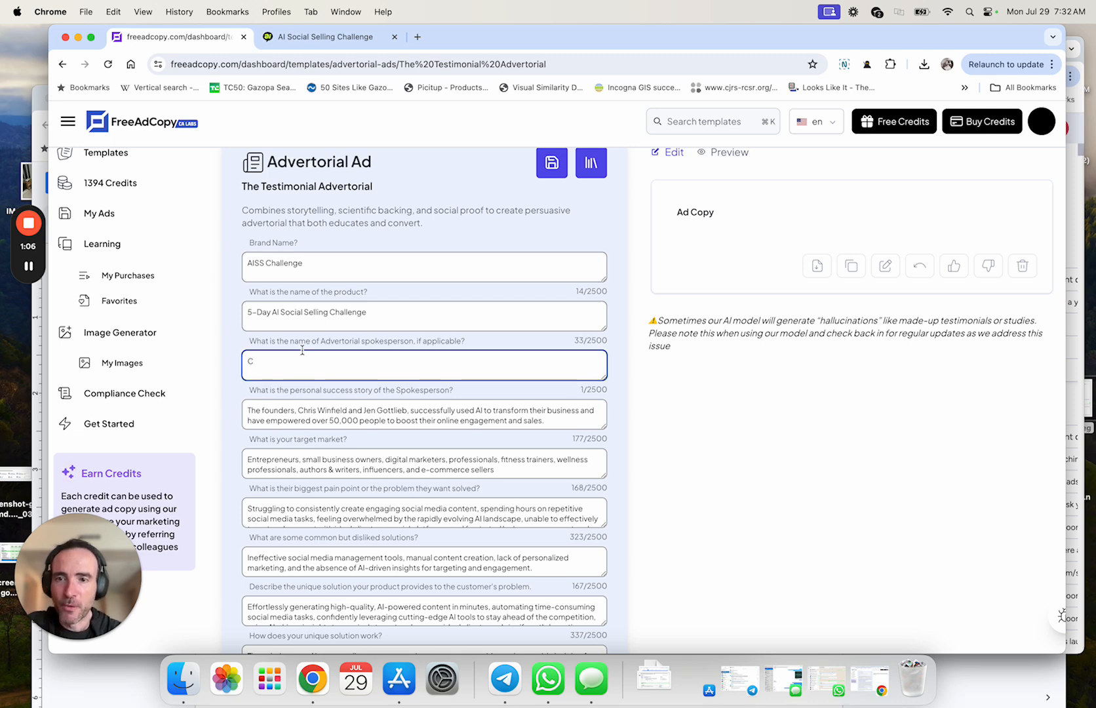
key("BackSpace")
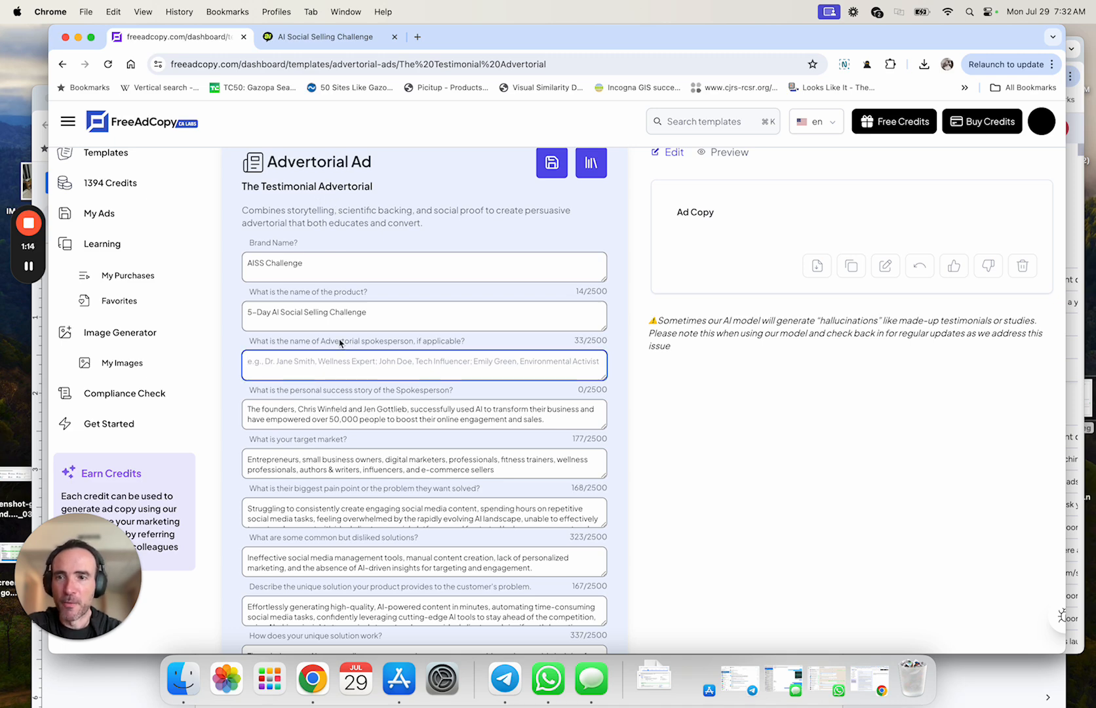
- Replace the brand name with "AI Social Selling Challenge"
triple_click(322, 267)
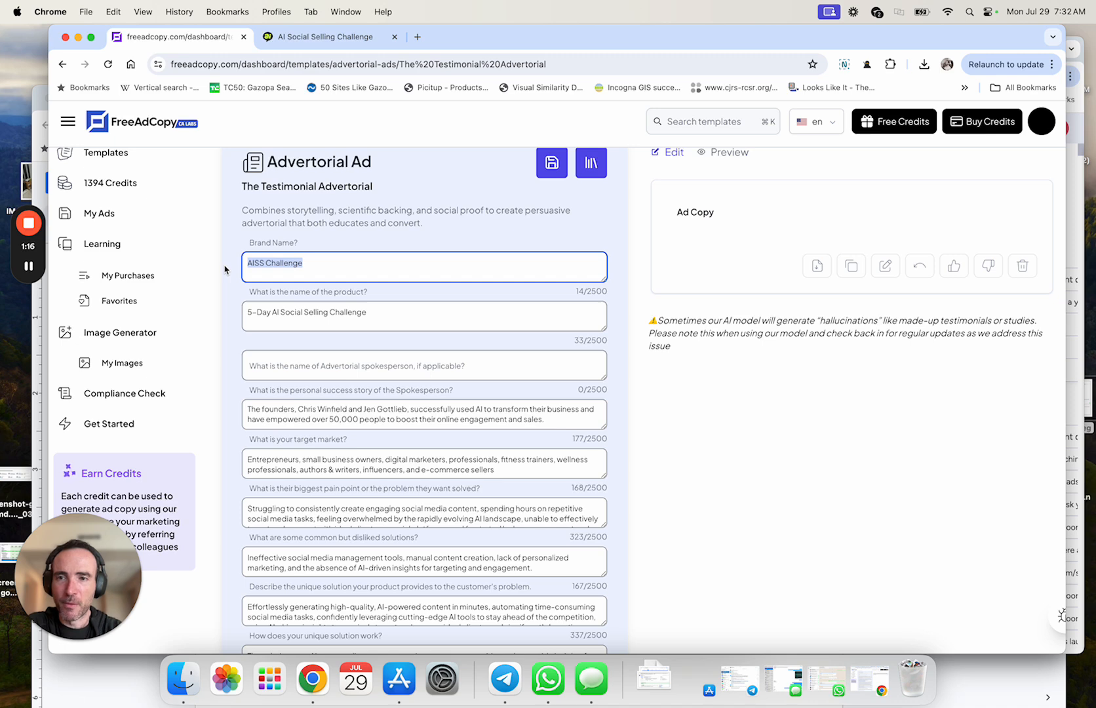
type("AI Social Selli")
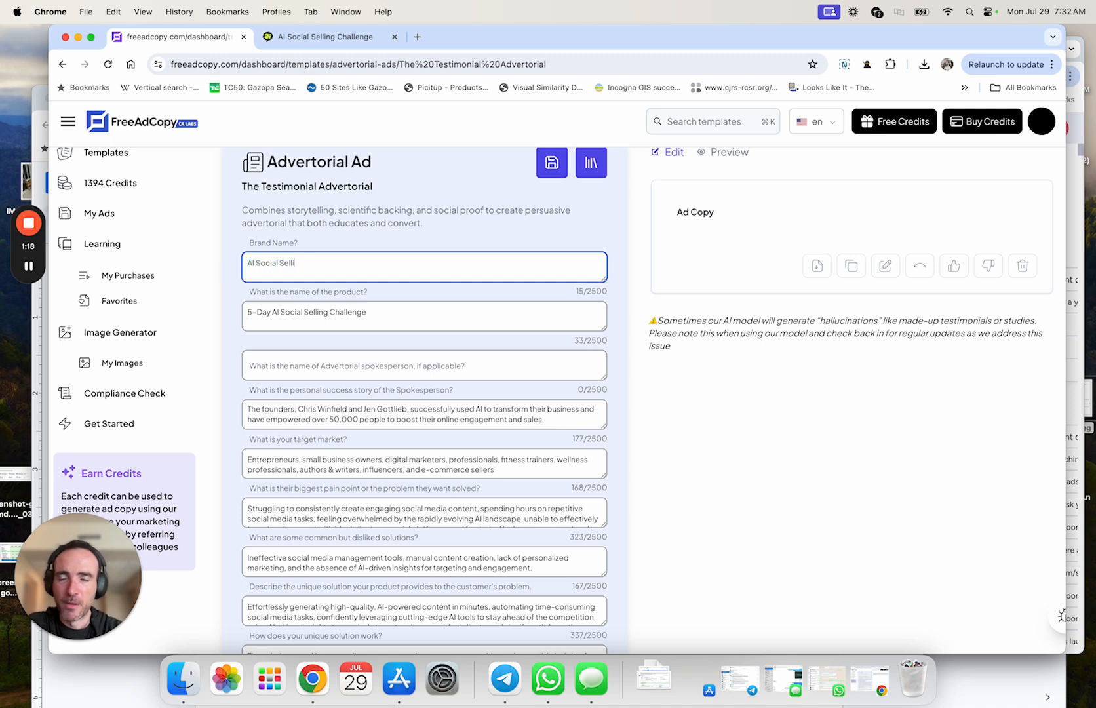
type("ng Challenge")
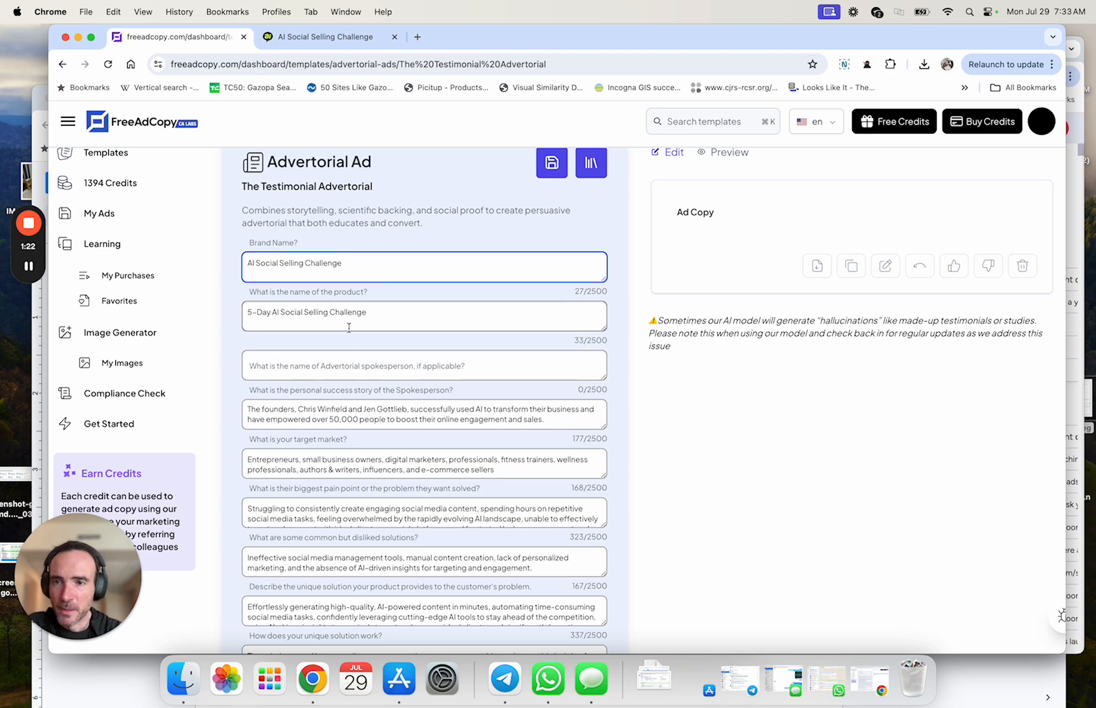
- Set the brand name to "Super Connector Media"
triple_click(365, 265)
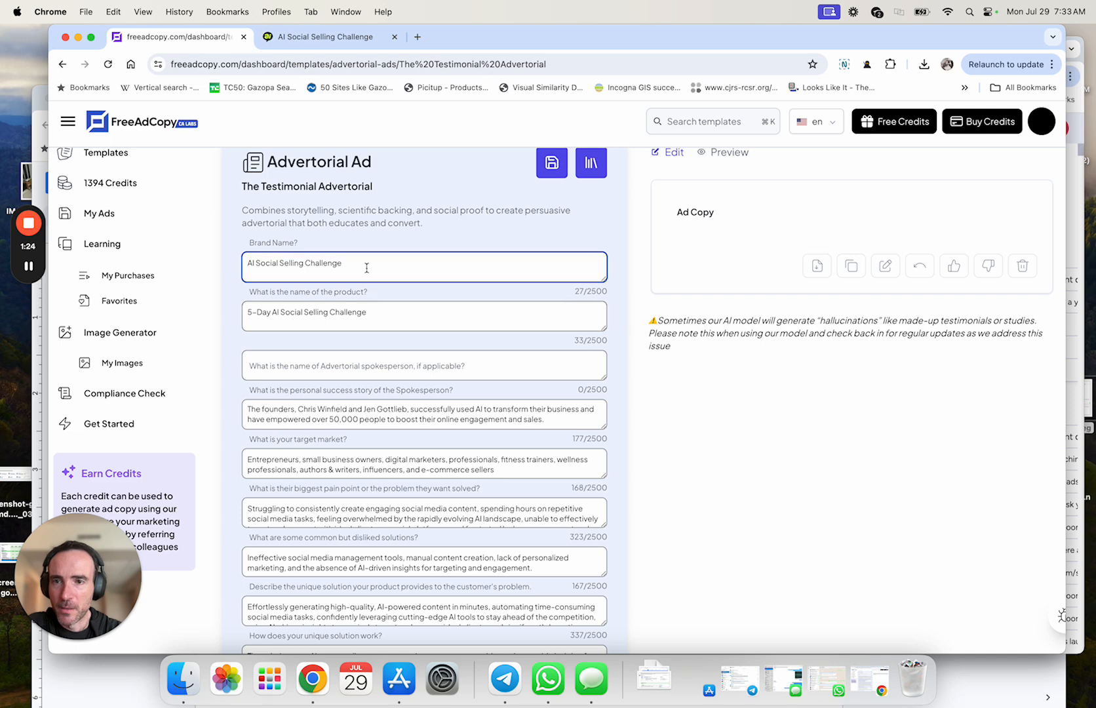
type("Super Connecto")
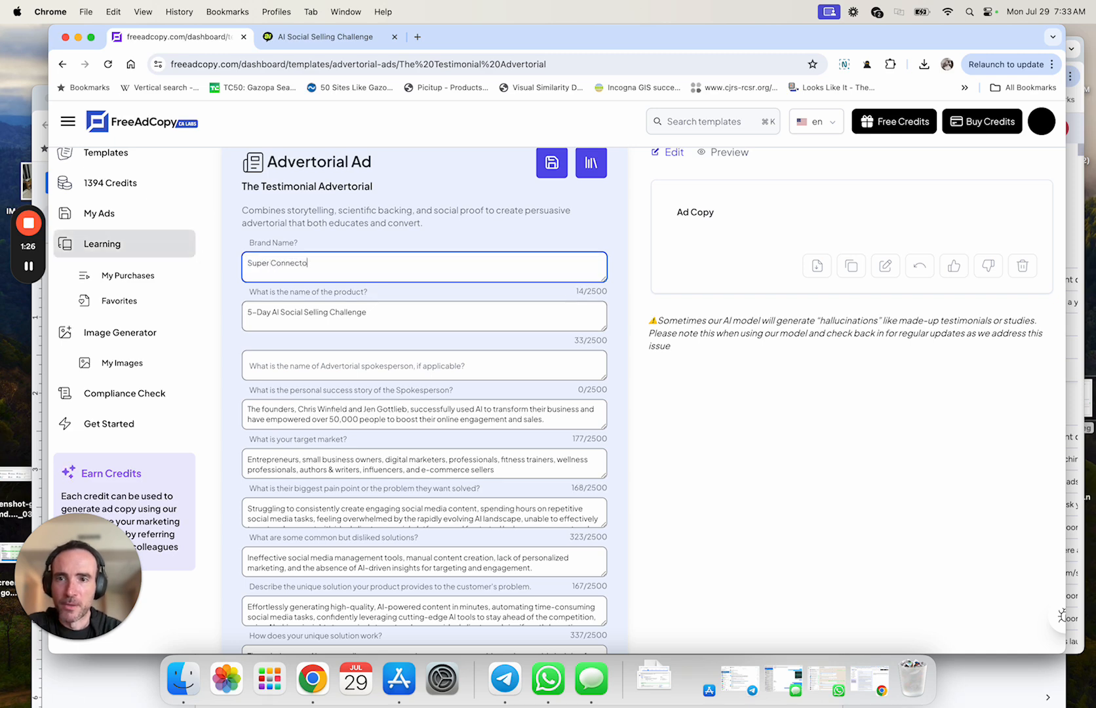
type("r Media")
- Fill in the Advertorial spokesperson as "A woman named" followed by the testimonial woman's first name
key("Tab")
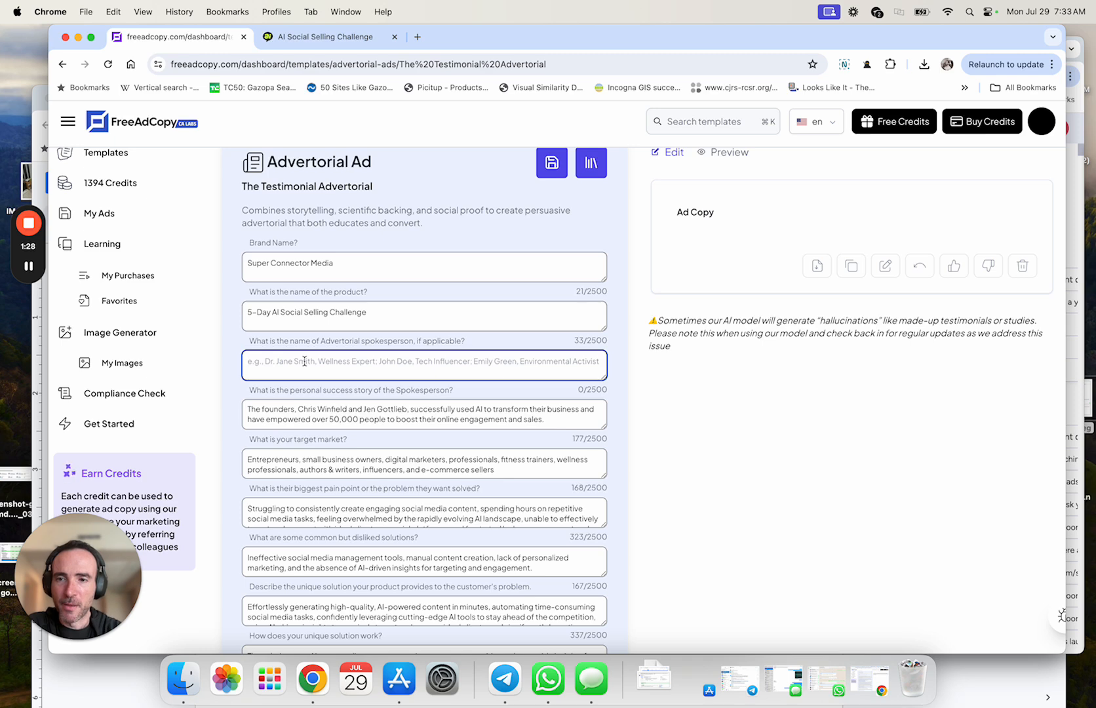
type("/A w")
key("BackSpace")
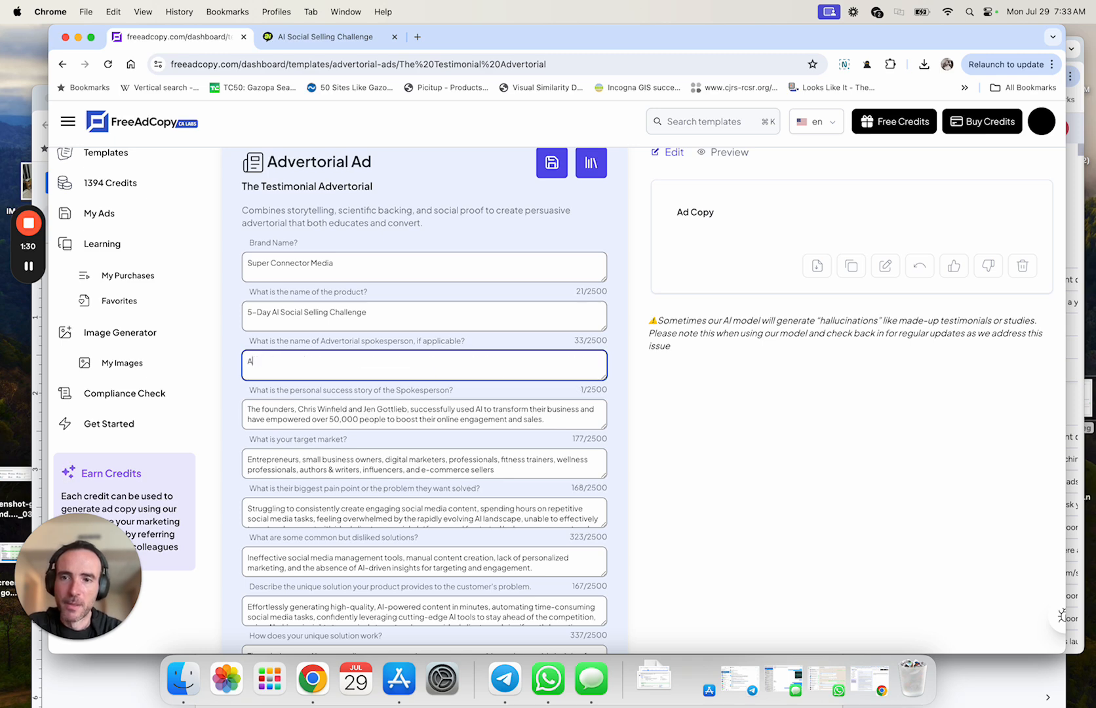
type("woman named Marga")
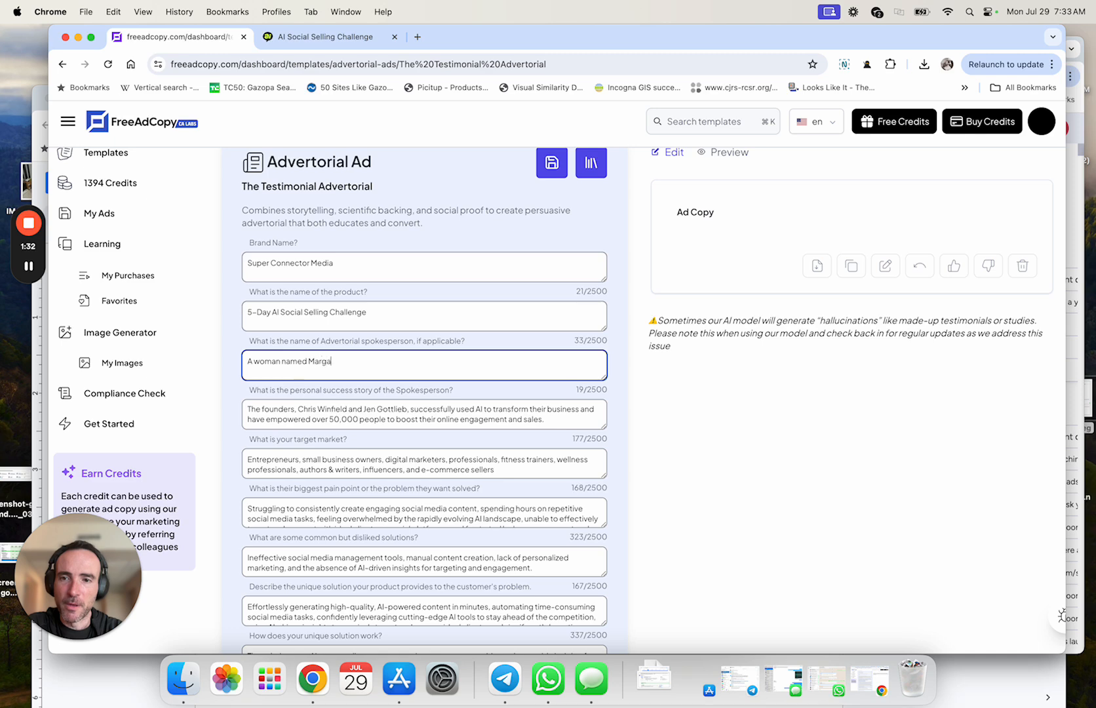
left_click(783, 401)
- Replace the spokesperson's success story: she "was struggling to get clients for her coaching business and she felt terrified about putting herself out there on social media"
key("super+equal")
key("super+equal")
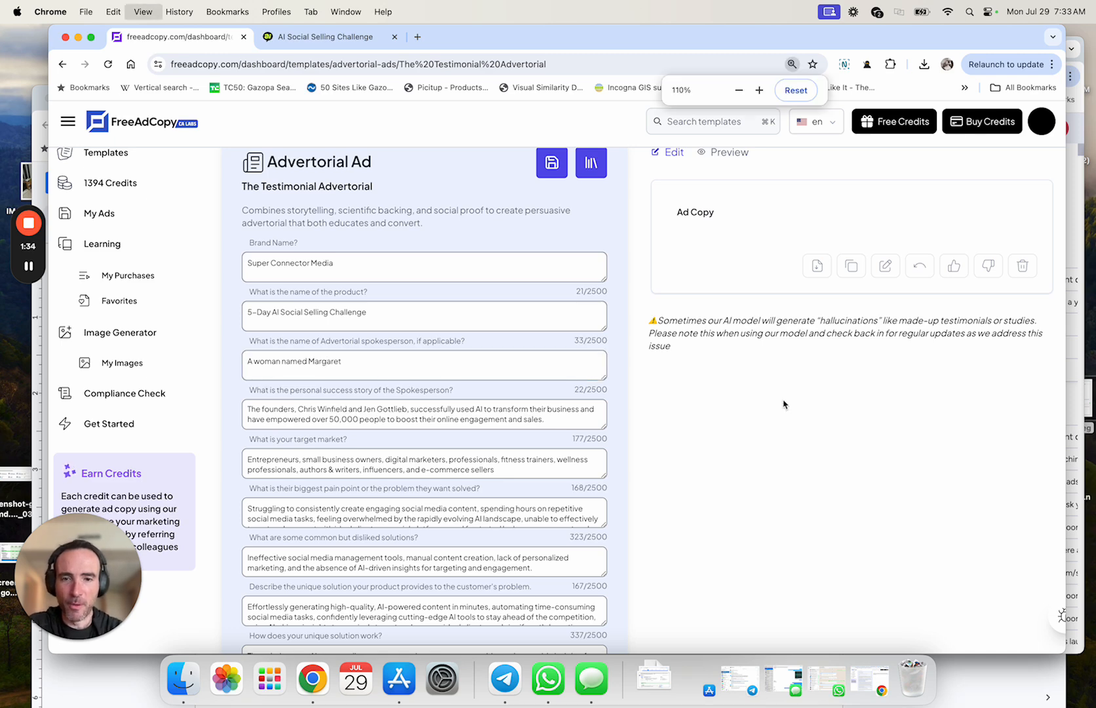
scroll(586, 380, "down", 1)
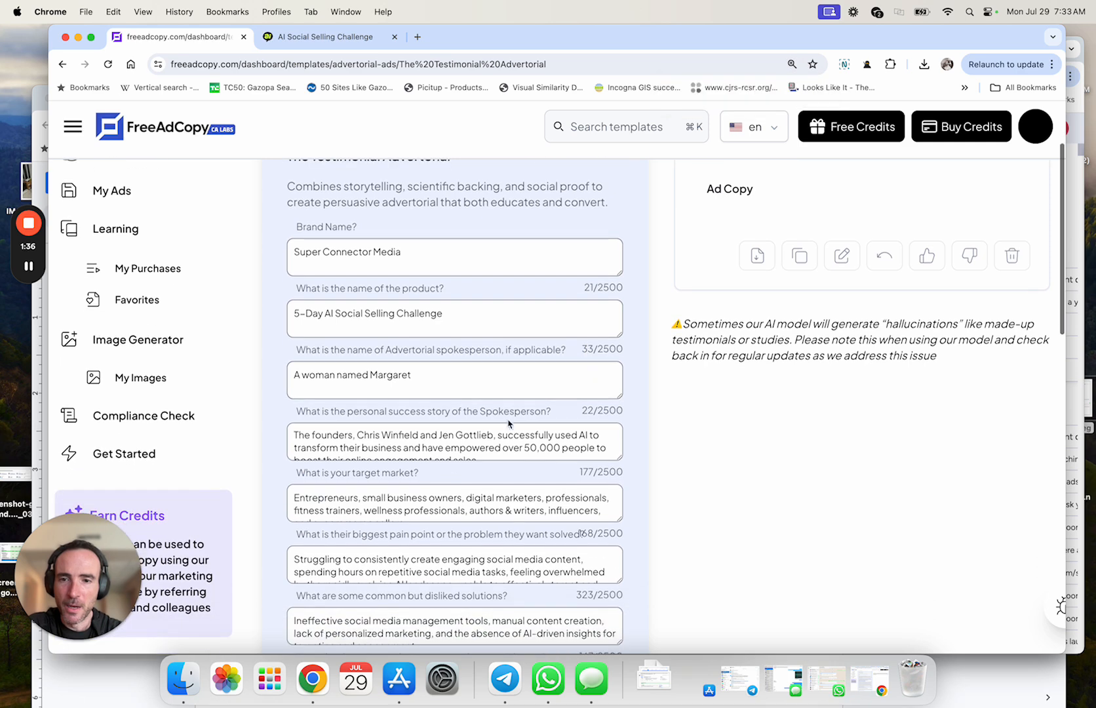
triple_click(489, 434)
scroll(489, 434, "down", 2)
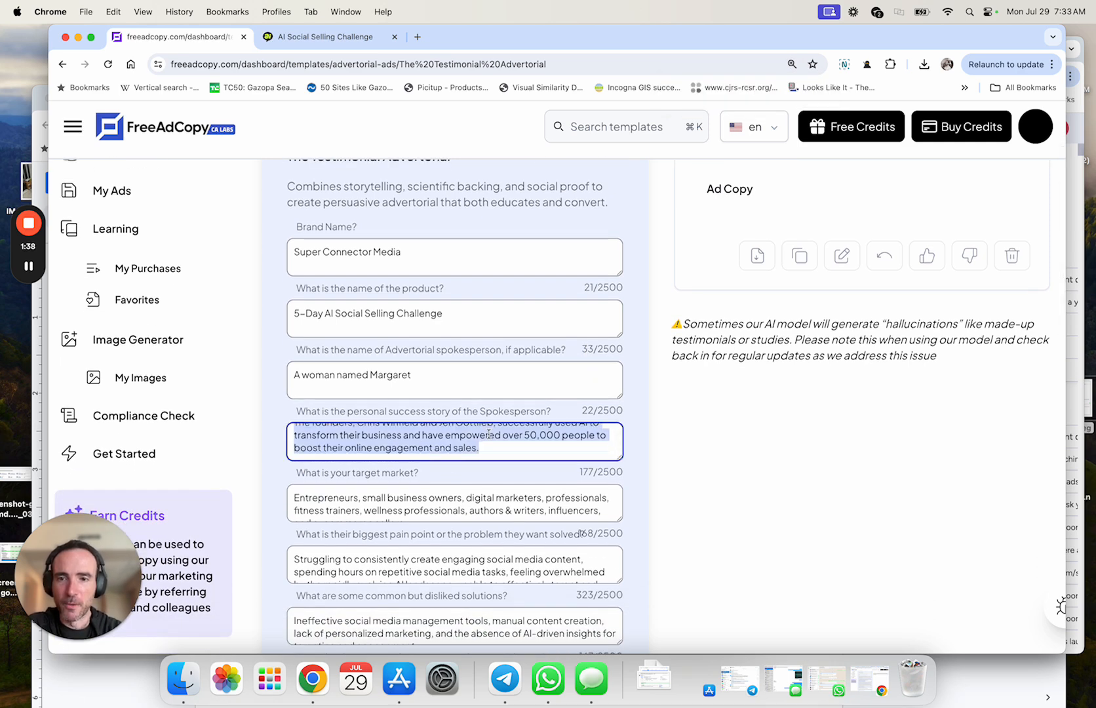
type("Margar")
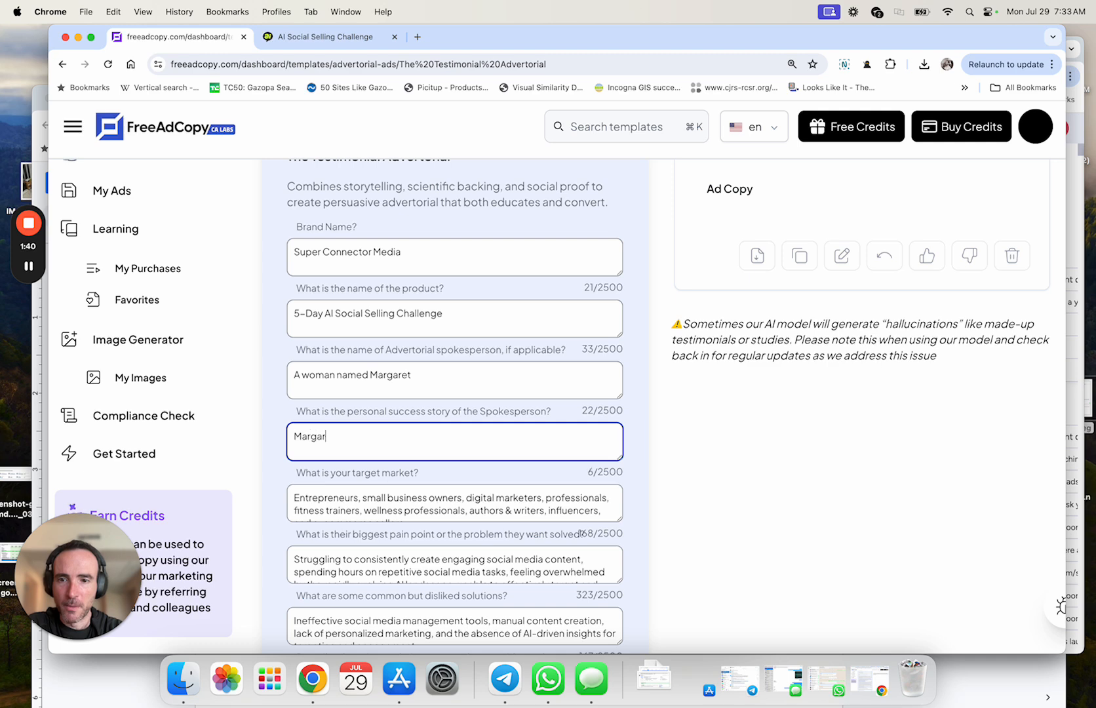
type("et was struggling to get clients for her")
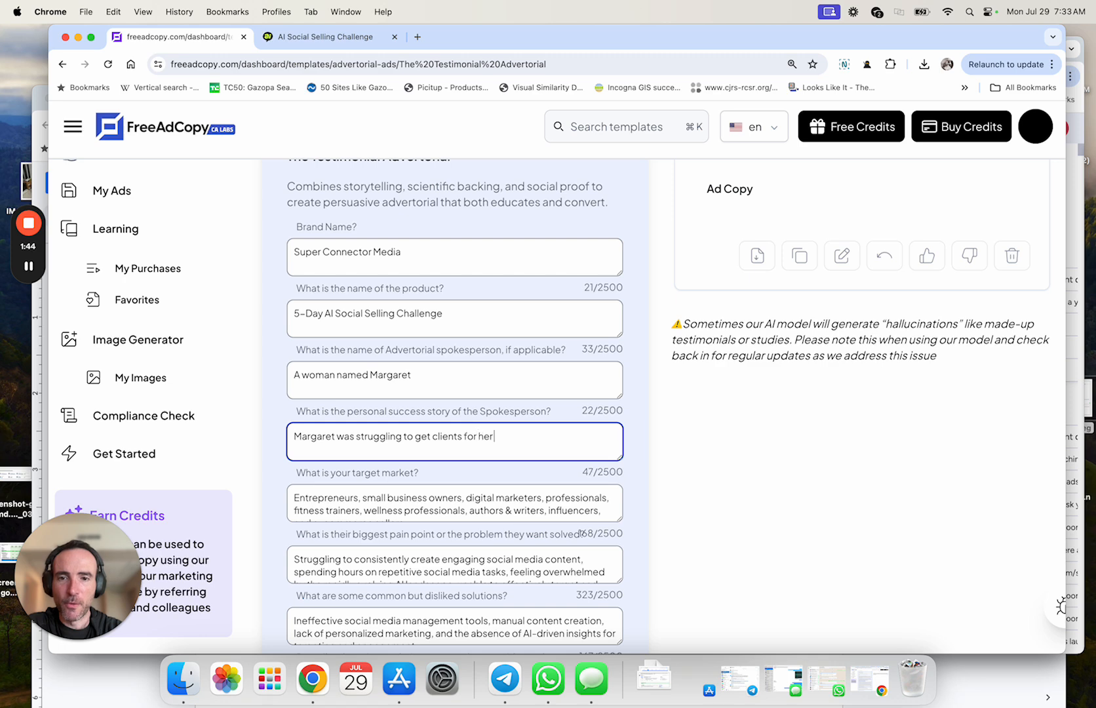
type(" coaching business and she fel")
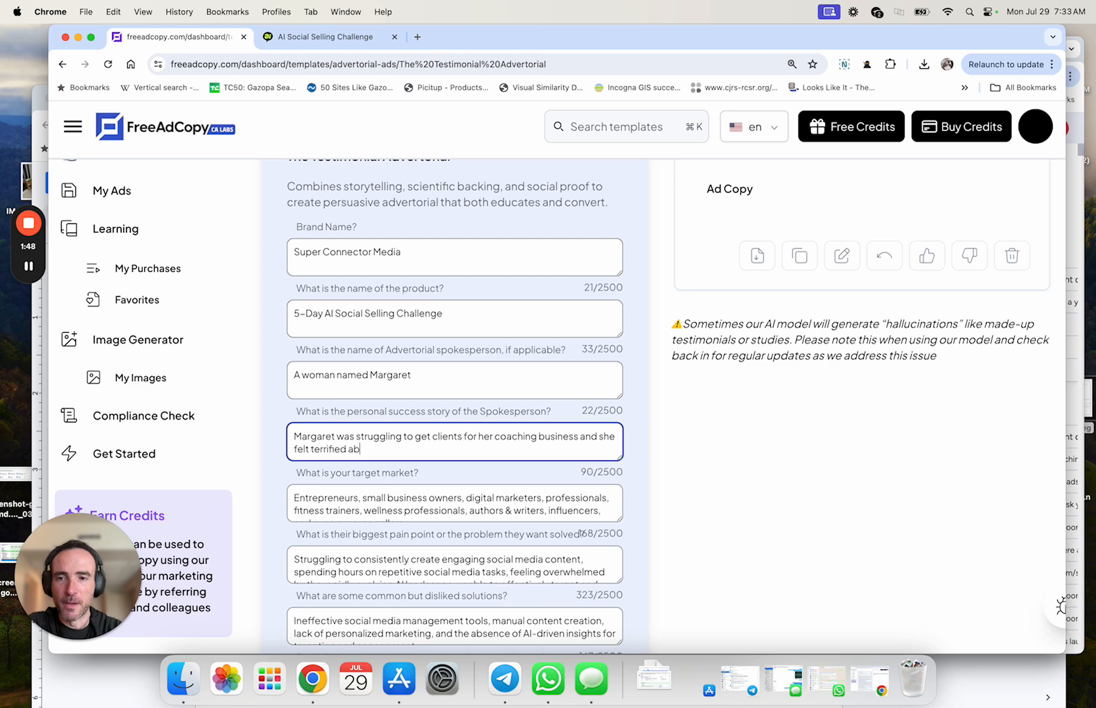
type("t terrified about putting herse")
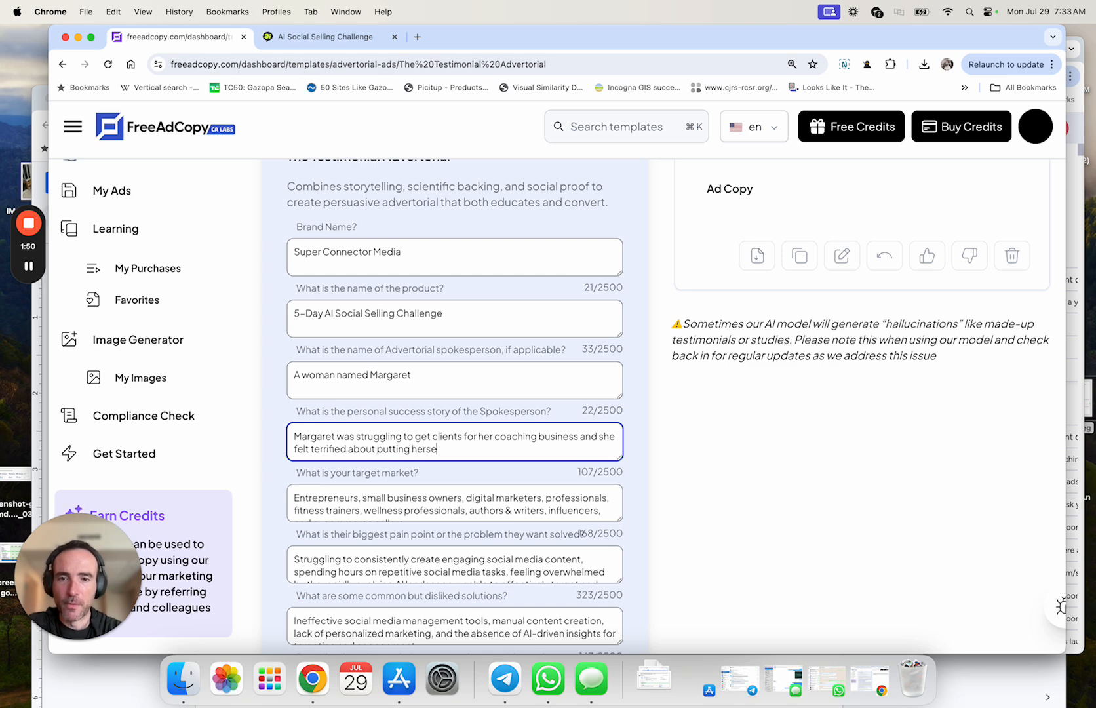
type("lf out there on so")
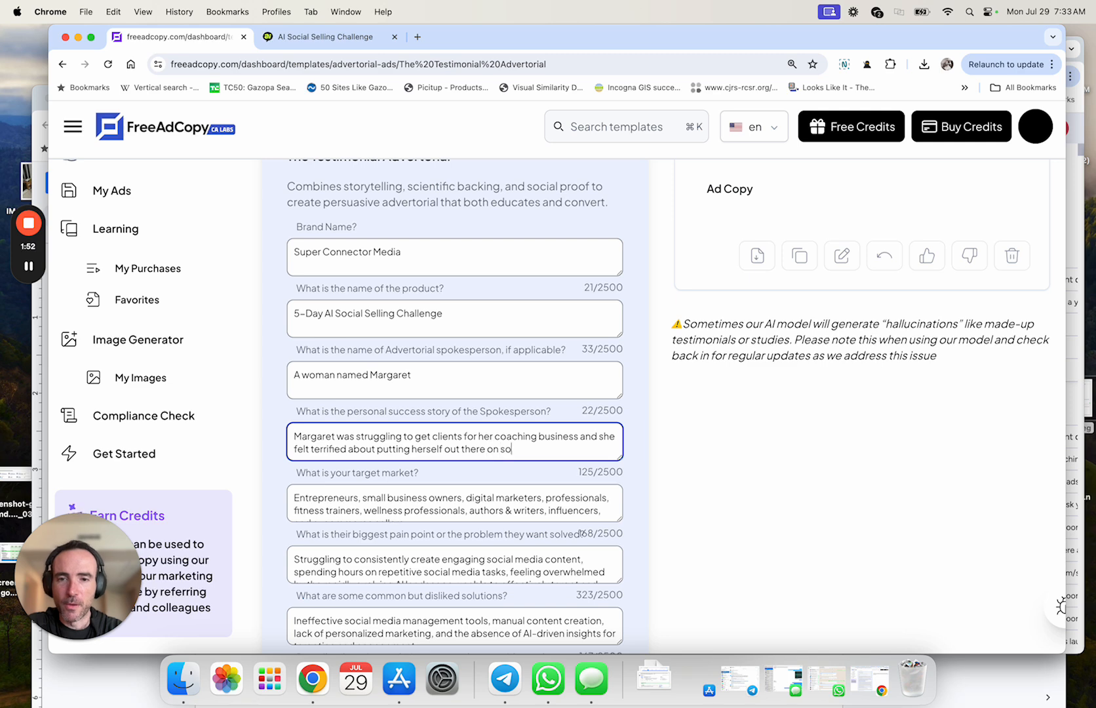
type("cial media. Then she disco")
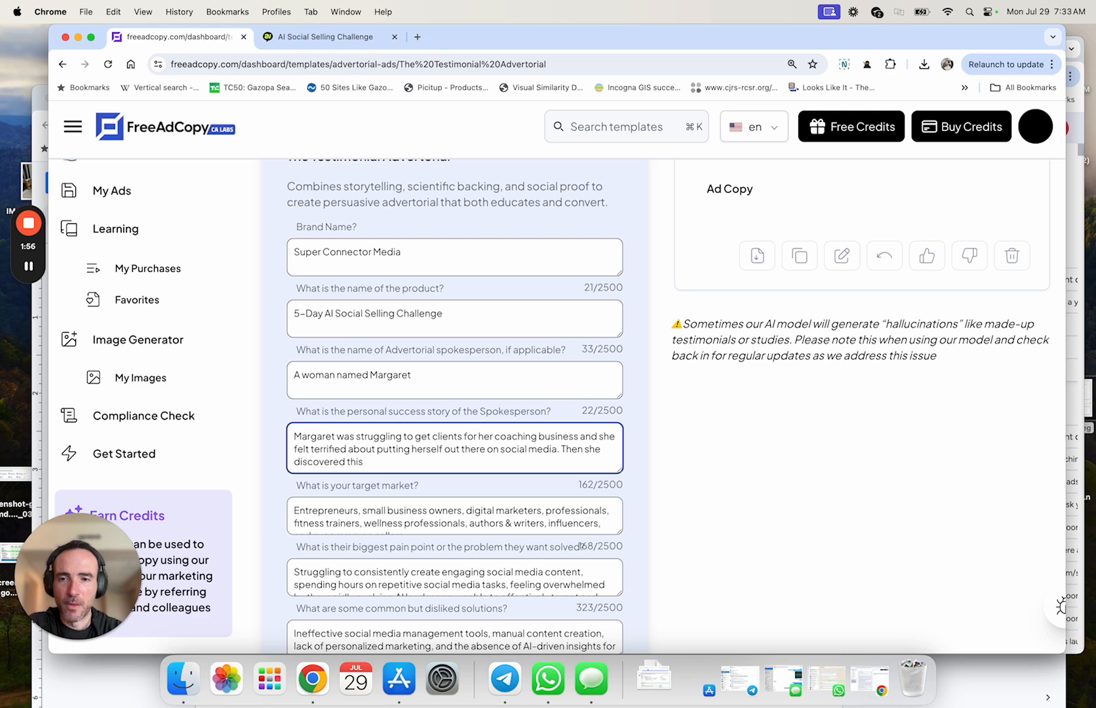
- Finish the success story with "Then she discovered this challenge and everything changed in her business."
type("vered Jen and Chr")
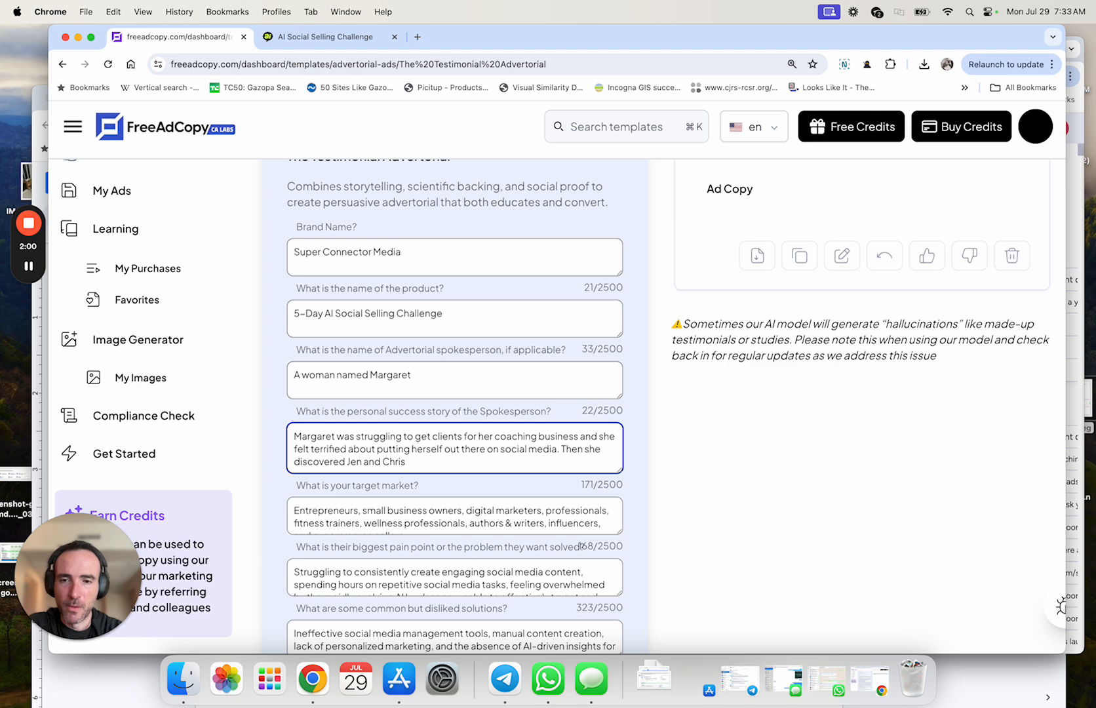
key("alt+shift+Left")
key("alt+shift+Left")
key("alt+shift+Left")
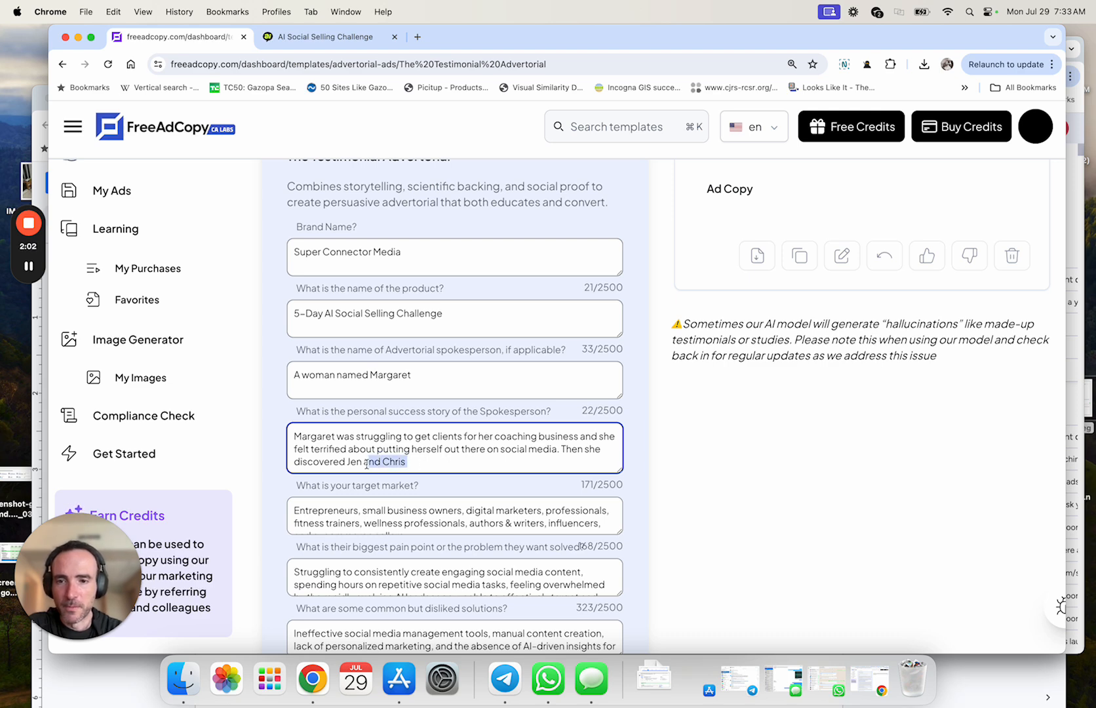
type("this challenge a")
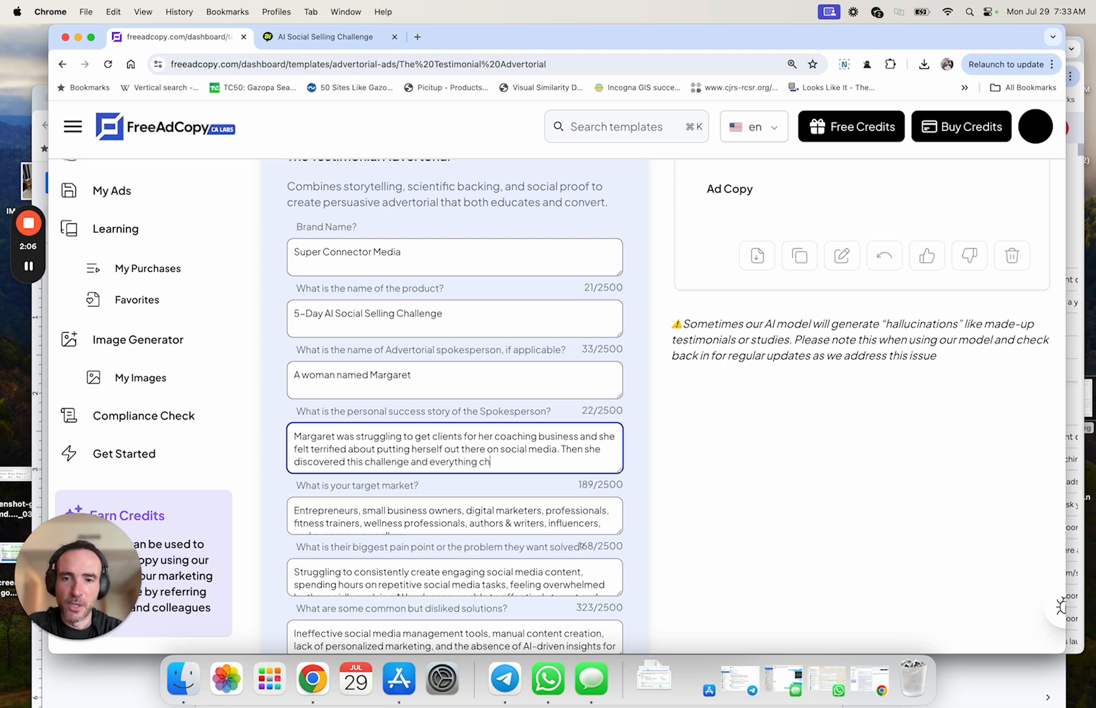
type("nd everything changed in her business.")
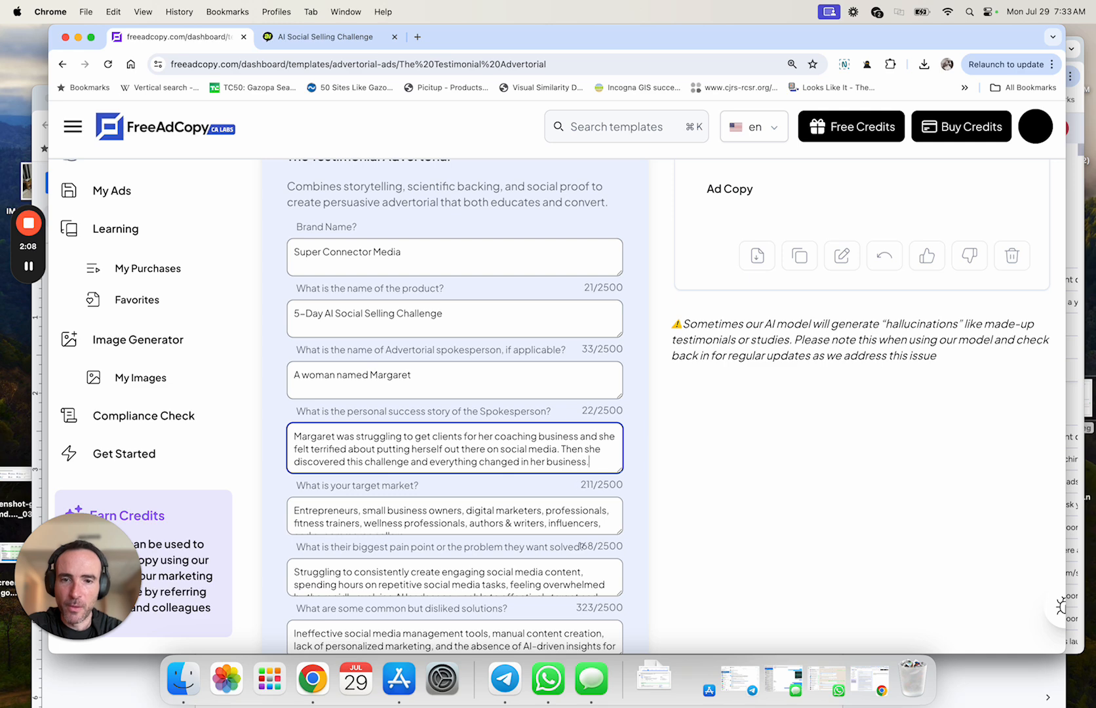
- Review the remaining generated answers, from target market and pain points to unique solution, credibility, outcomes and testimonials
scroll(452, 439, "down", 5)
scroll(453, 440, "down", 5)
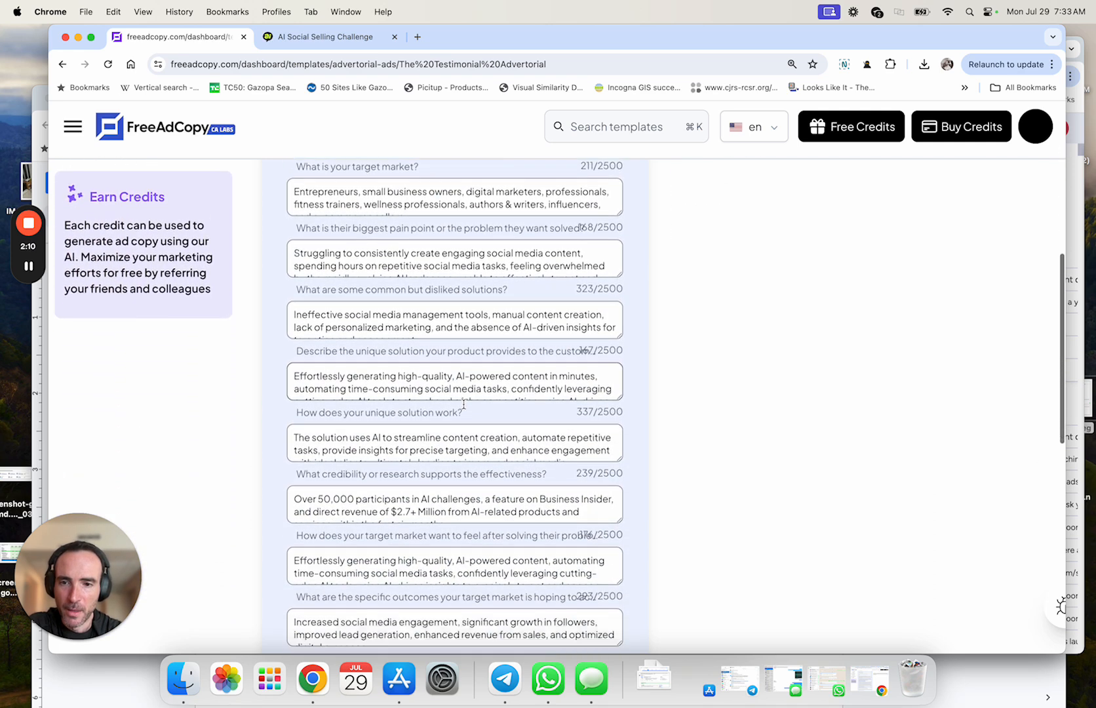
scroll(468, 386, "up", 1)
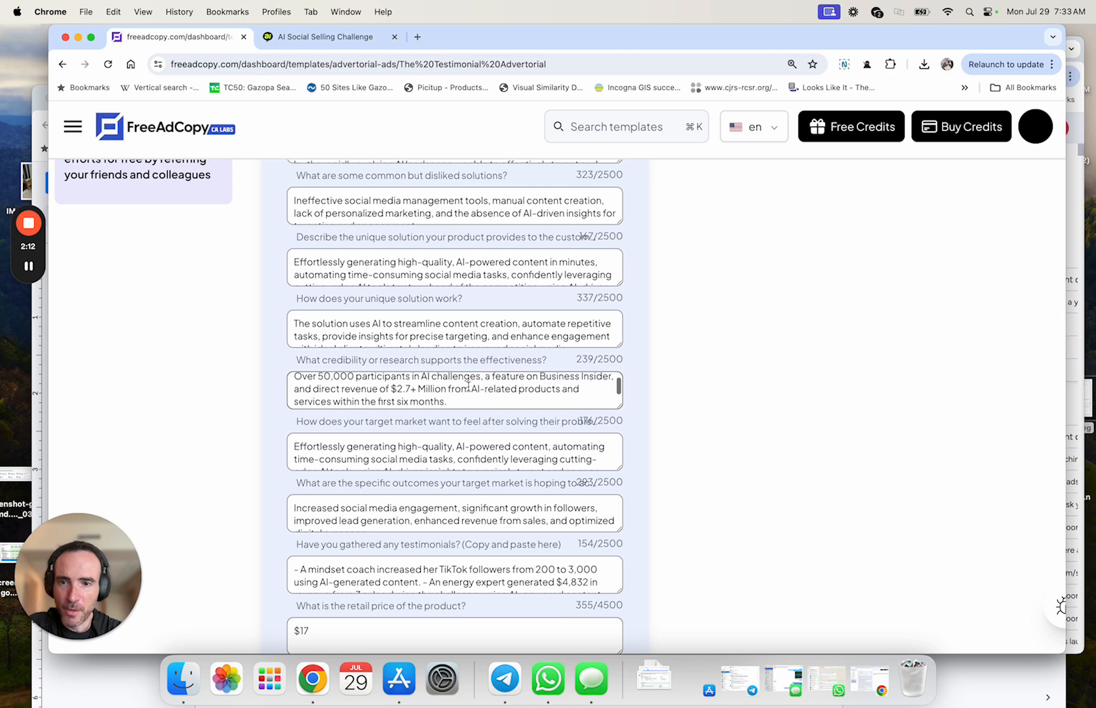
scroll(468, 387, "down", 1)
scroll(499, 453, "down", 1)
scroll(500, 452, "up", 1)
scroll(480, 320, "up", 3)
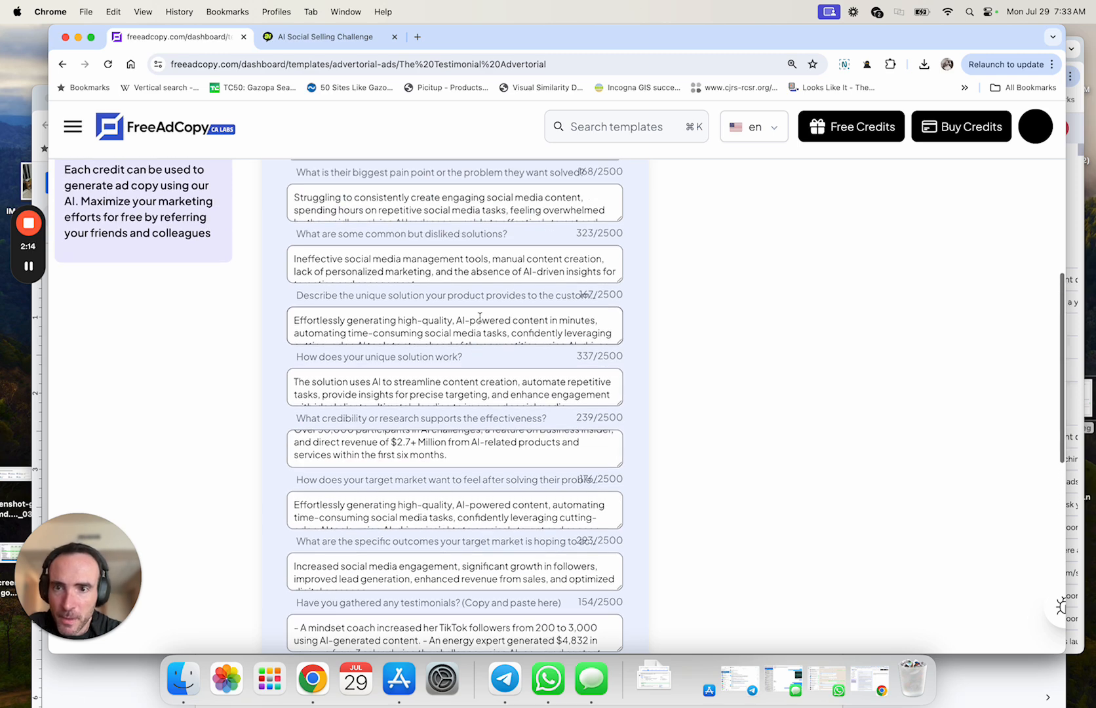
scroll(493, 274, "down", 2)
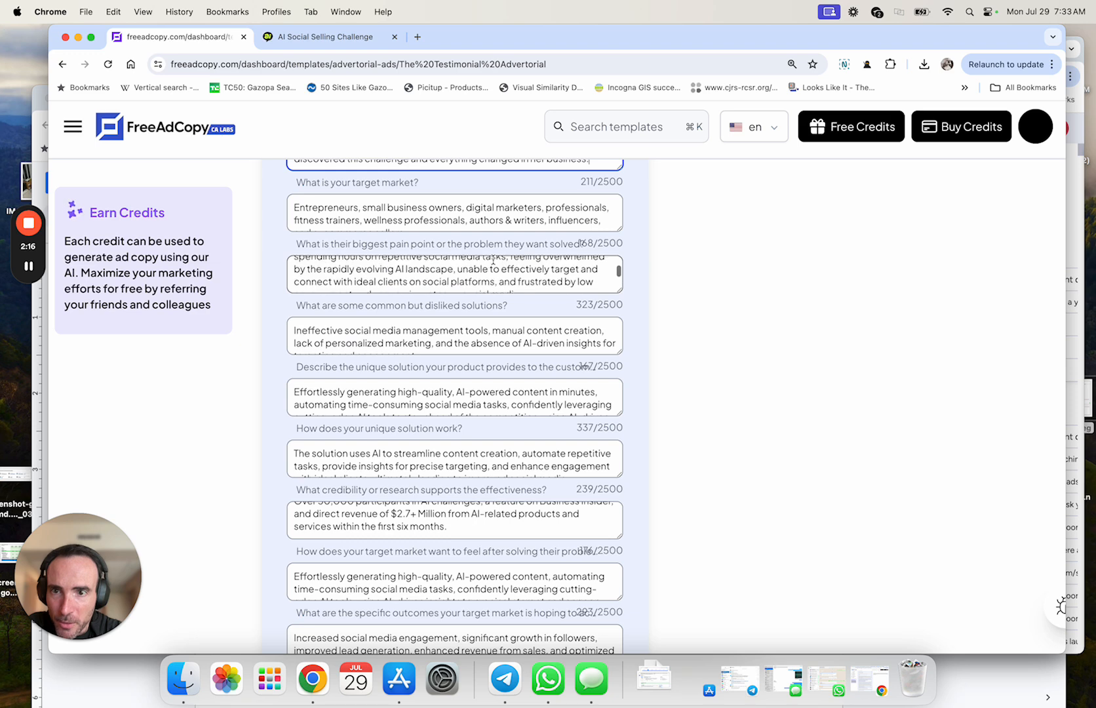
- Read through the pain point, disliked solutions, unique solution and credibility answers to check what needs editing
scroll(494, 265, "up", 2)
scroll(541, 328, "down", 1)
scroll(541, 327, "down", 2)
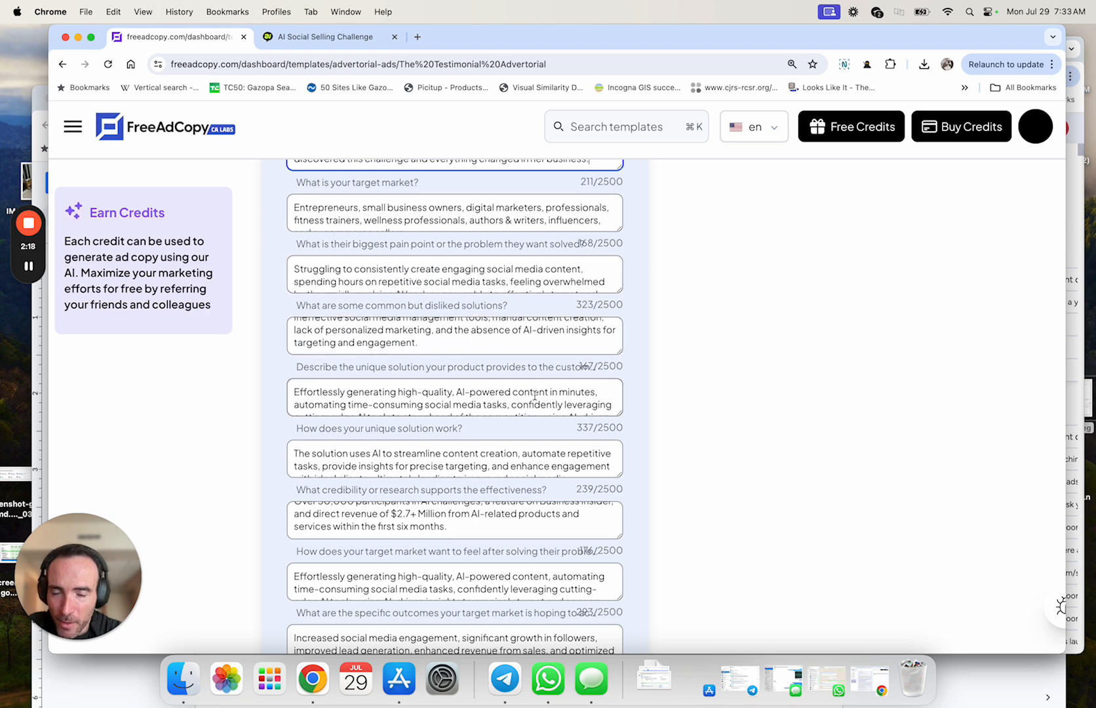
scroll(535, 395, "down", 1)
scroll(512, 365, "down", 2)
scroll(512, 362, "up", 2)
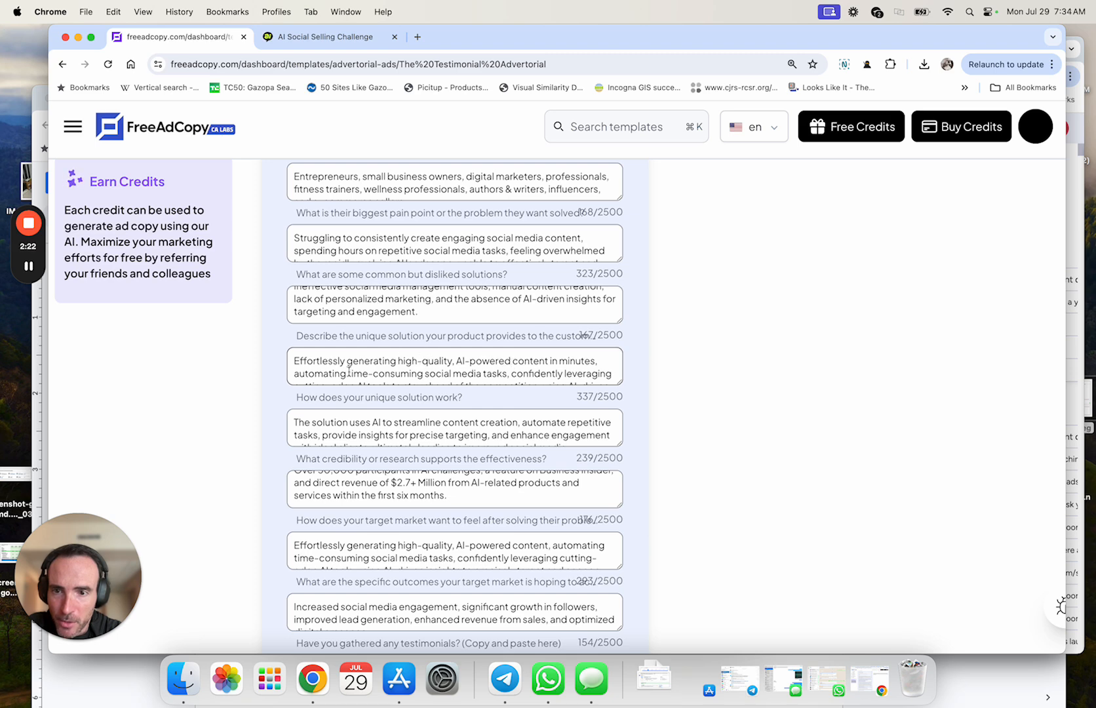
scroll(399, 518, "up", 1)
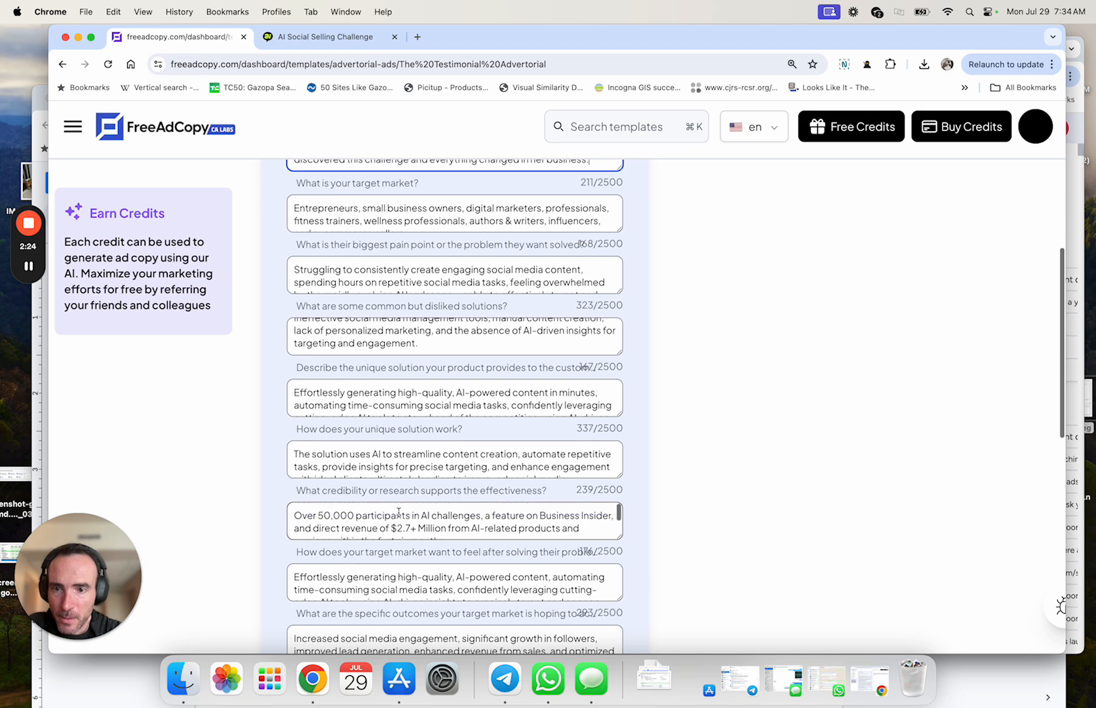
scroll(399, 513, "up", 2)
scroll(398, 514, "down", 1)
scroll(387, 512, "up", 1)
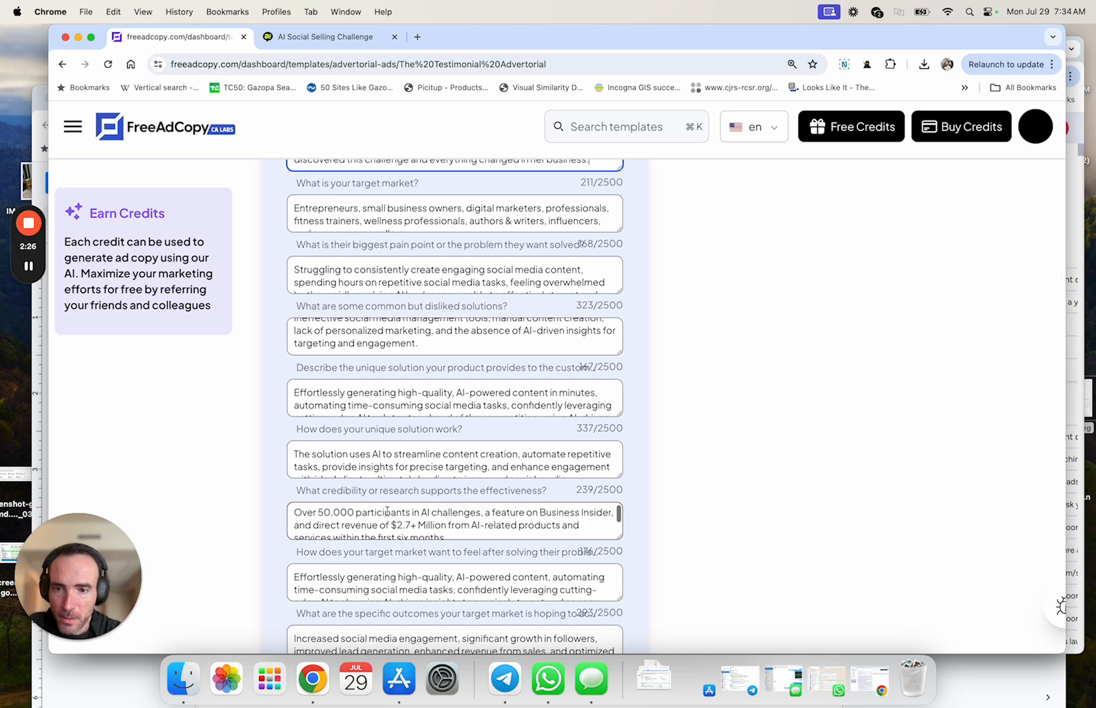
- Begin the credibility answer with "Created by" and the two creators' full names, and reword its start to "They've had over 50,000 participants"
left_click(294, 517)
type("Created by Jen G")
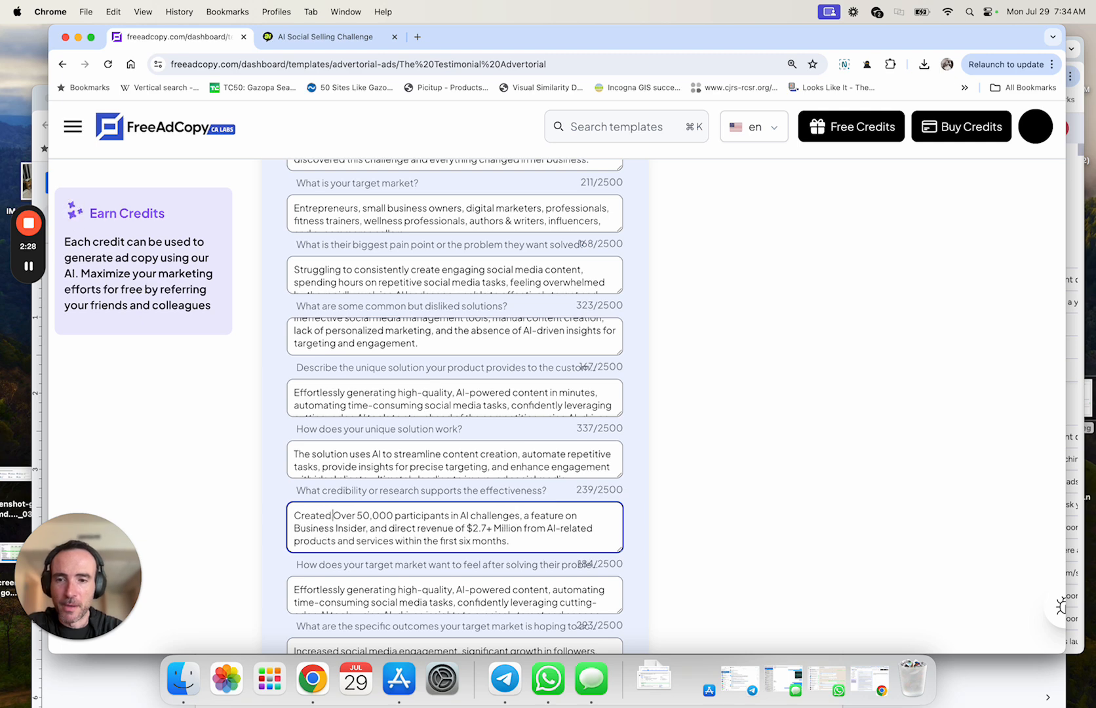
type("ottlieb and Chris W")
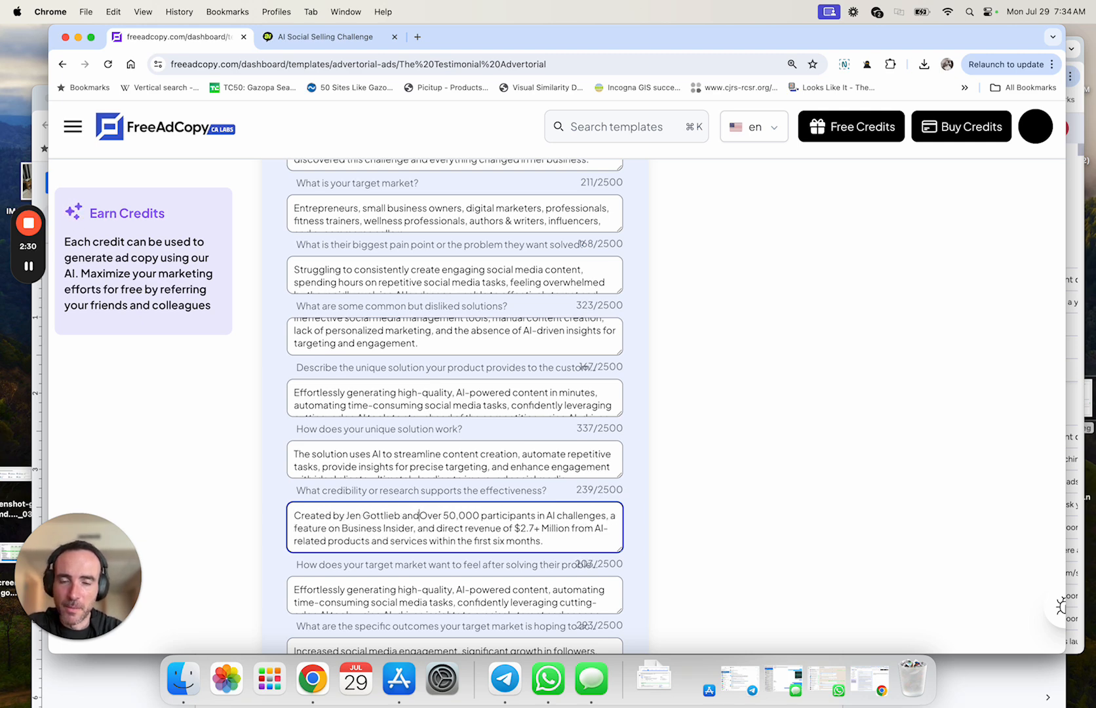
type("infield. They have")
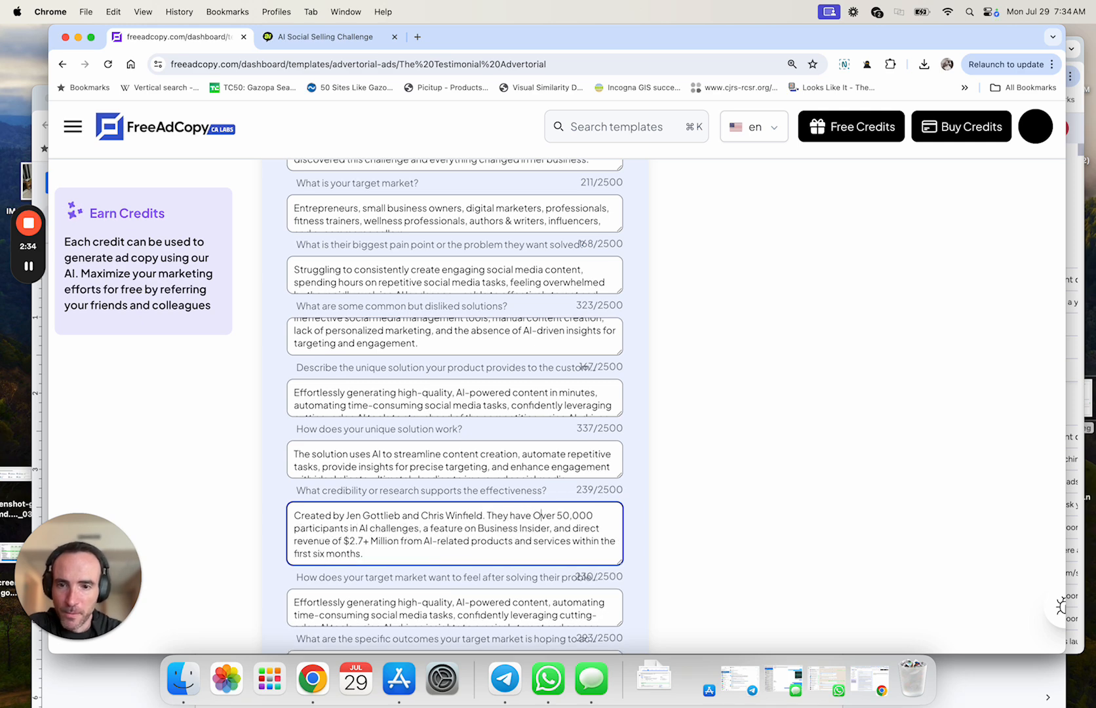
key("Delete")
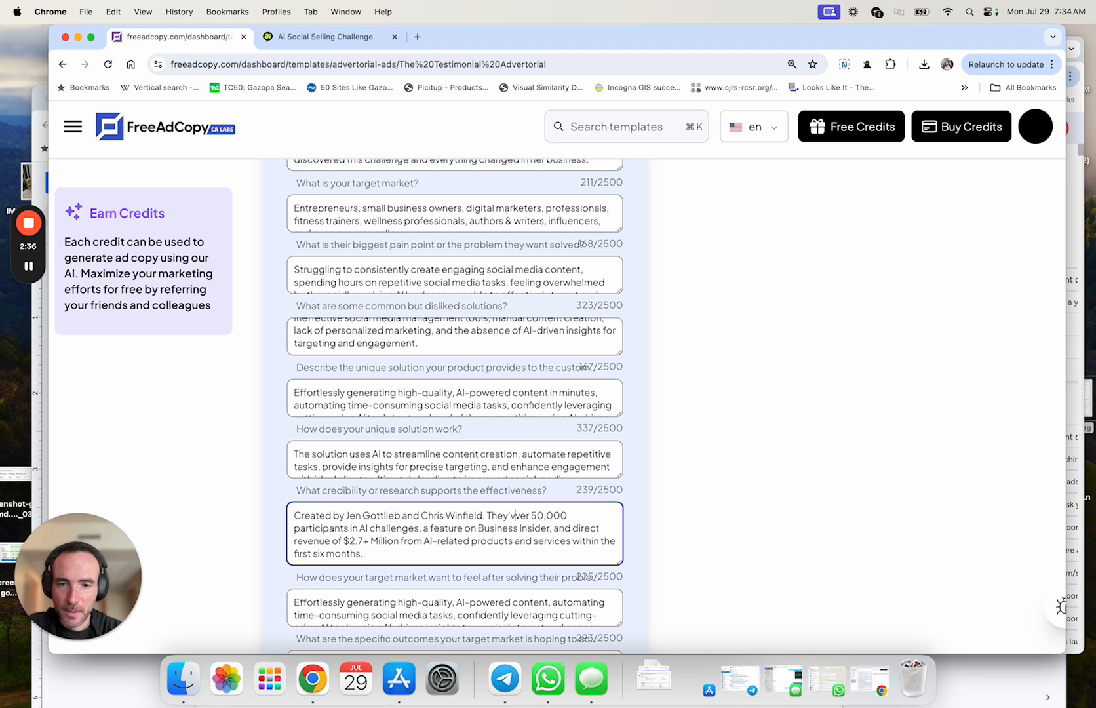
type("ad ove")
- Set the answer for the product's retail price to $297
scroll(462, 495, "down", 2)
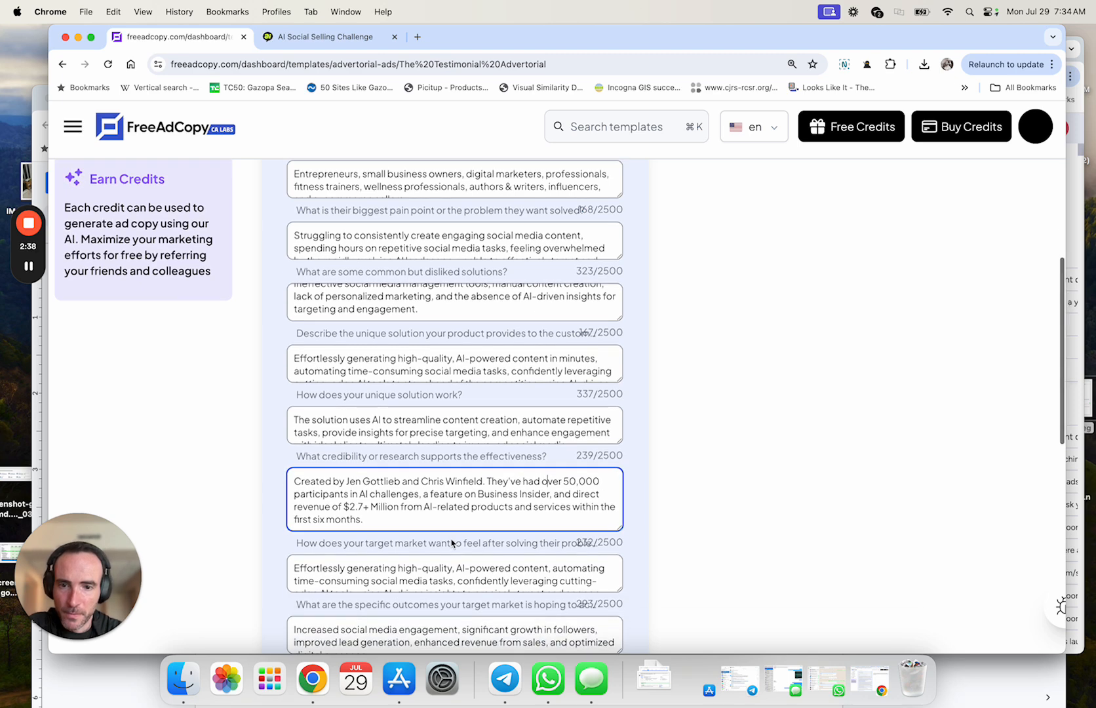
scroll(462, 495, "down", 2)
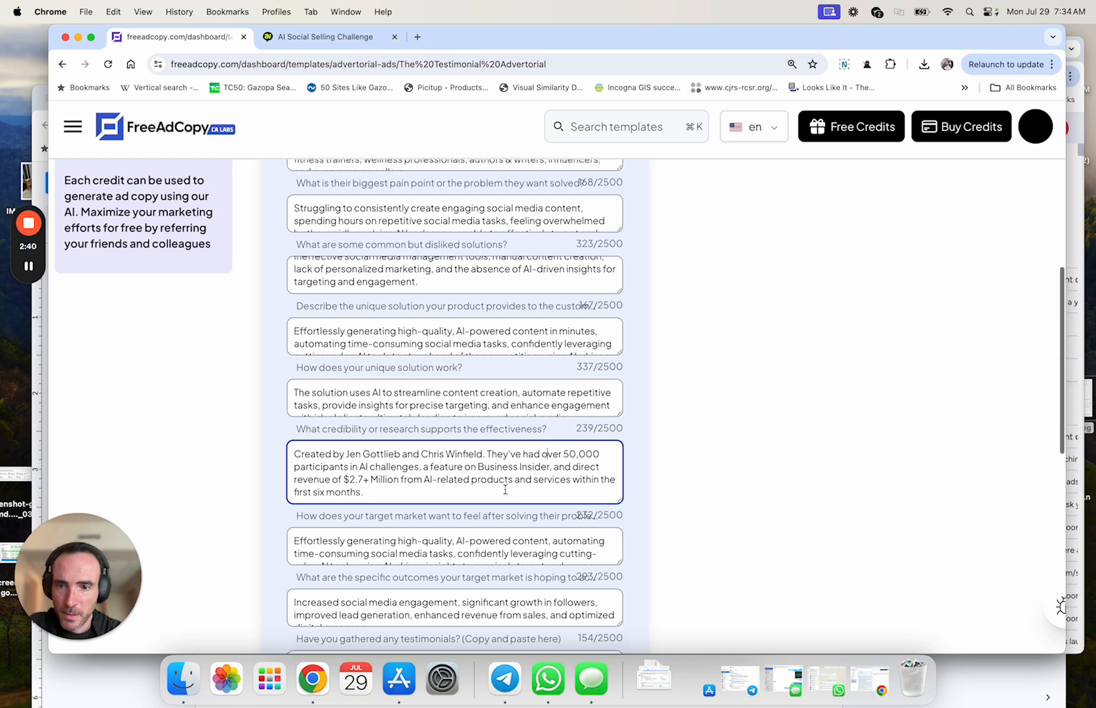
scroll(504, 488, "down", 5)
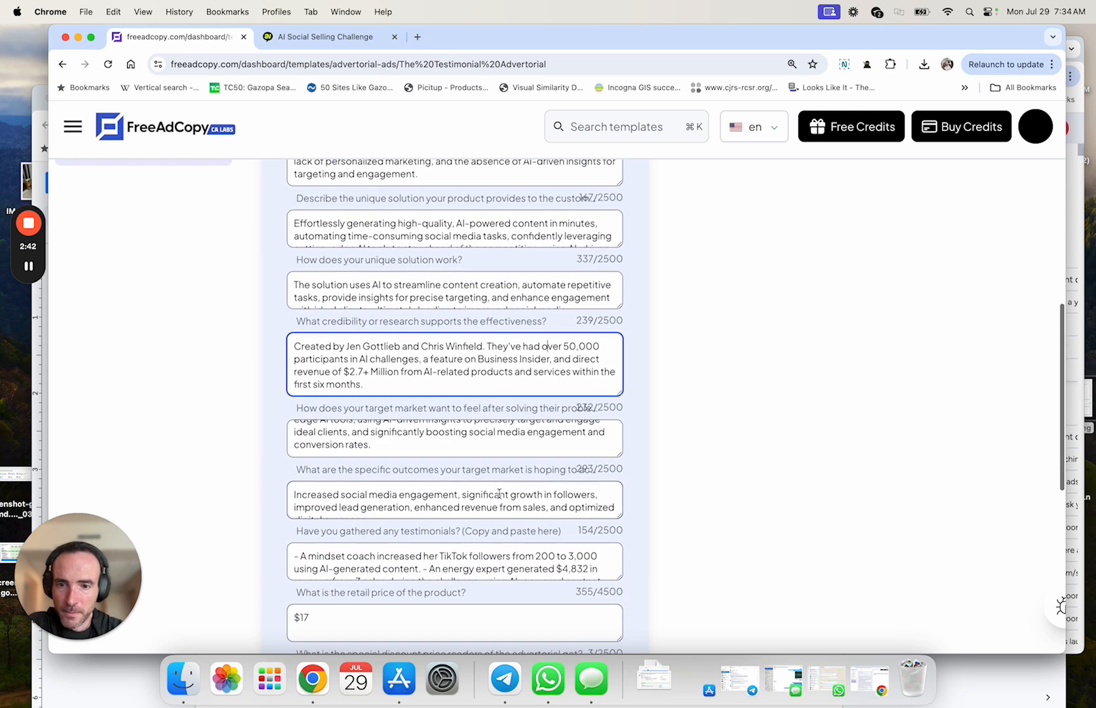
scroll(501, 503, "down", 6)
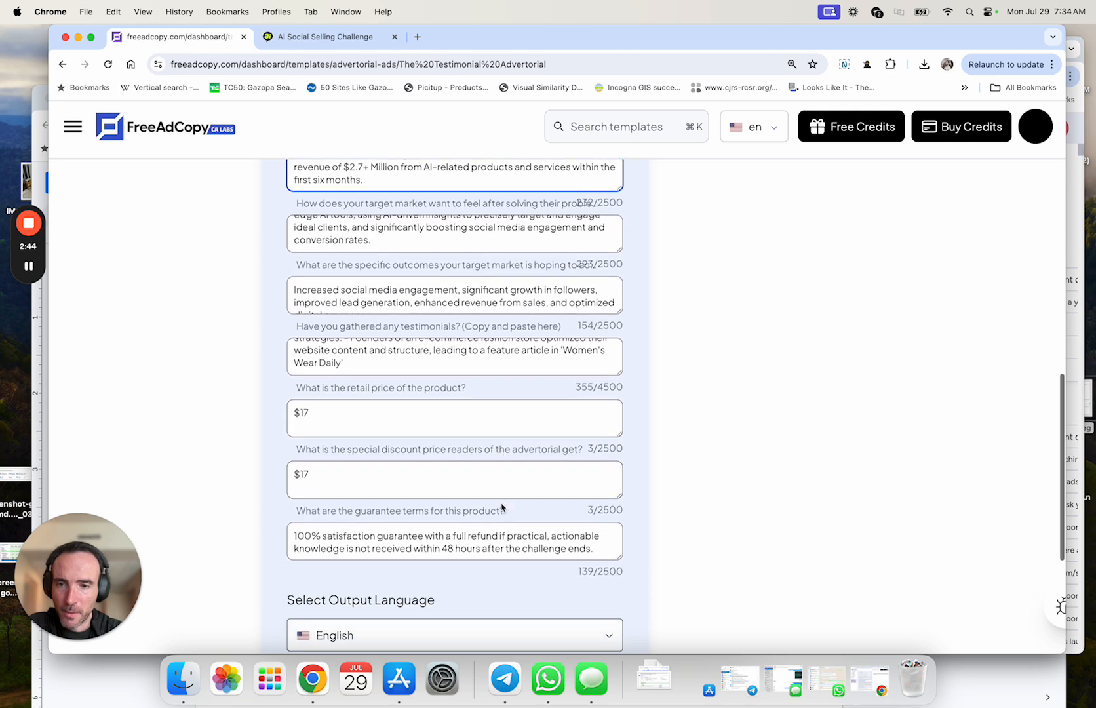
left_click_drag(337, 425, 265, 413)
type("$")
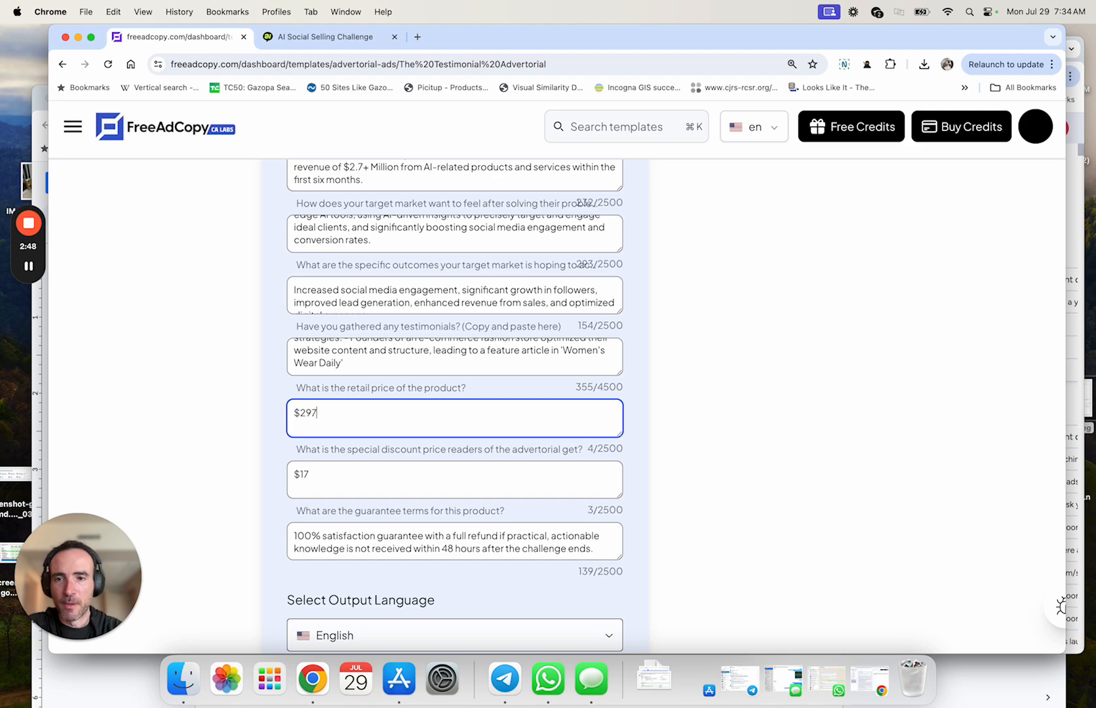
left_click(656, 443)
- Check the whole completed form, from the brand name and spokesperson answers to the output language and AI model
scroll(655, 446, "down", 4)
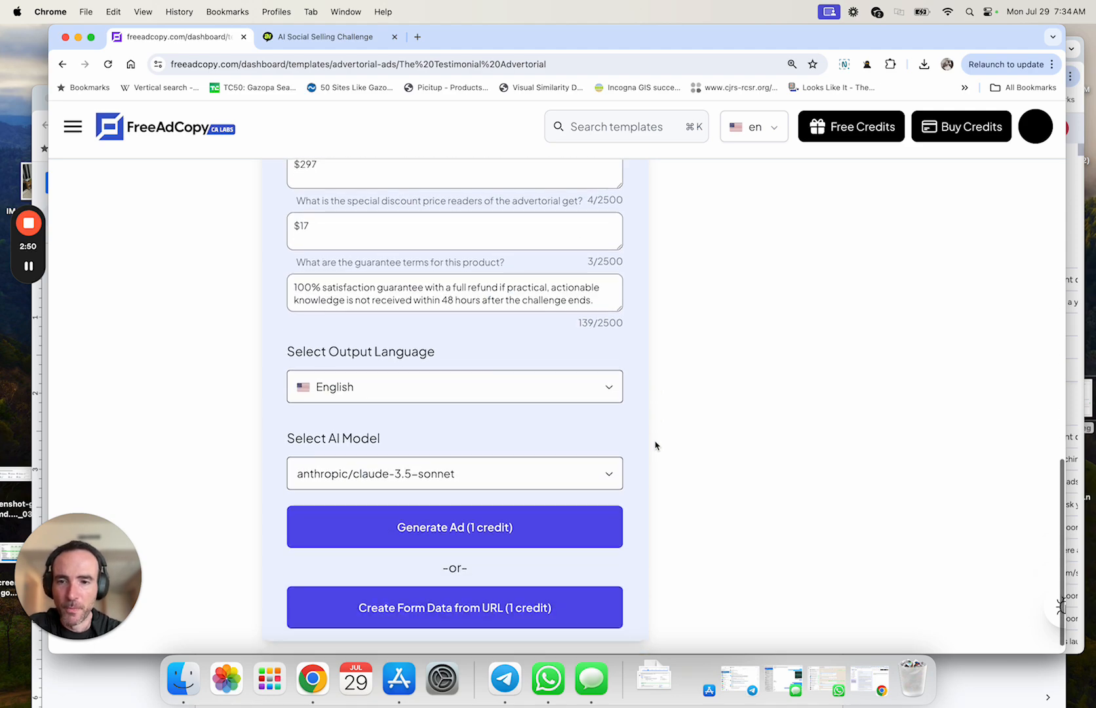
scroll(656, 446, "up", 15)
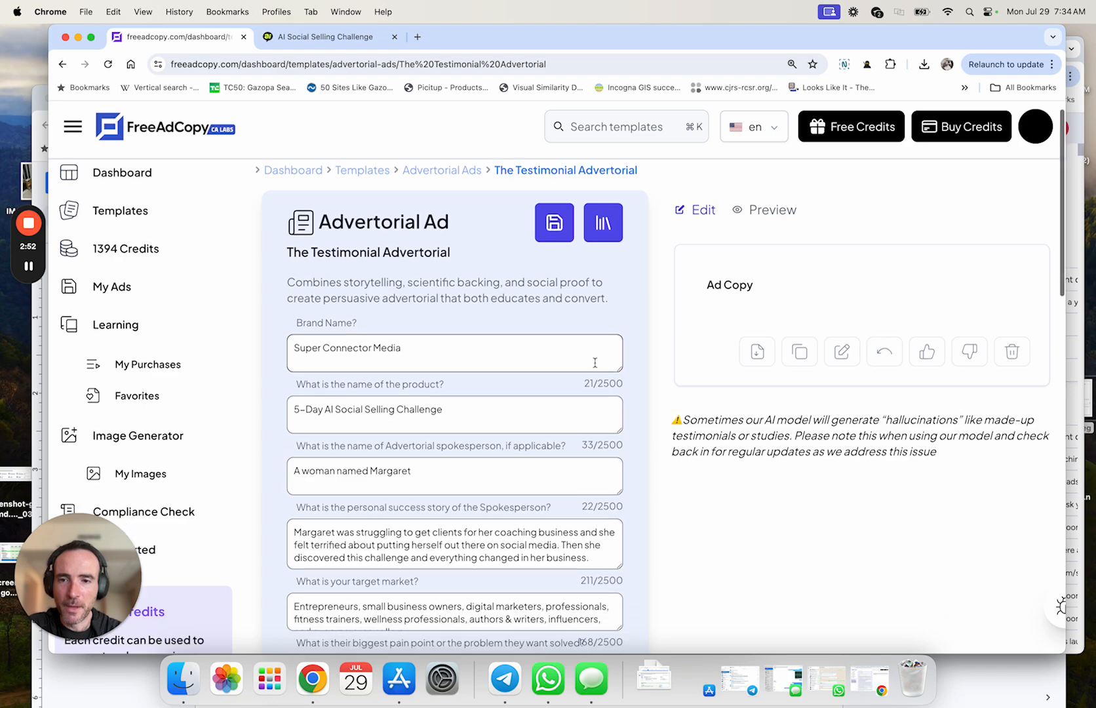
scroll(525, 393, "down", 2)
left_click(464, 415)
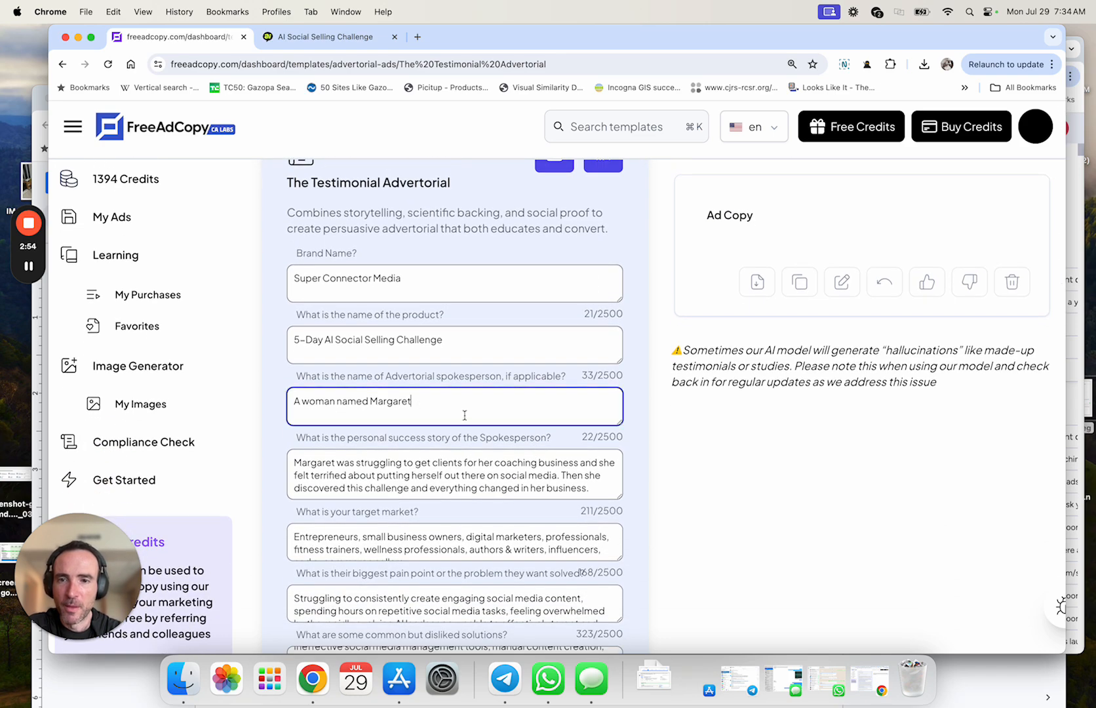
scroll(530, 470, "down", 10)
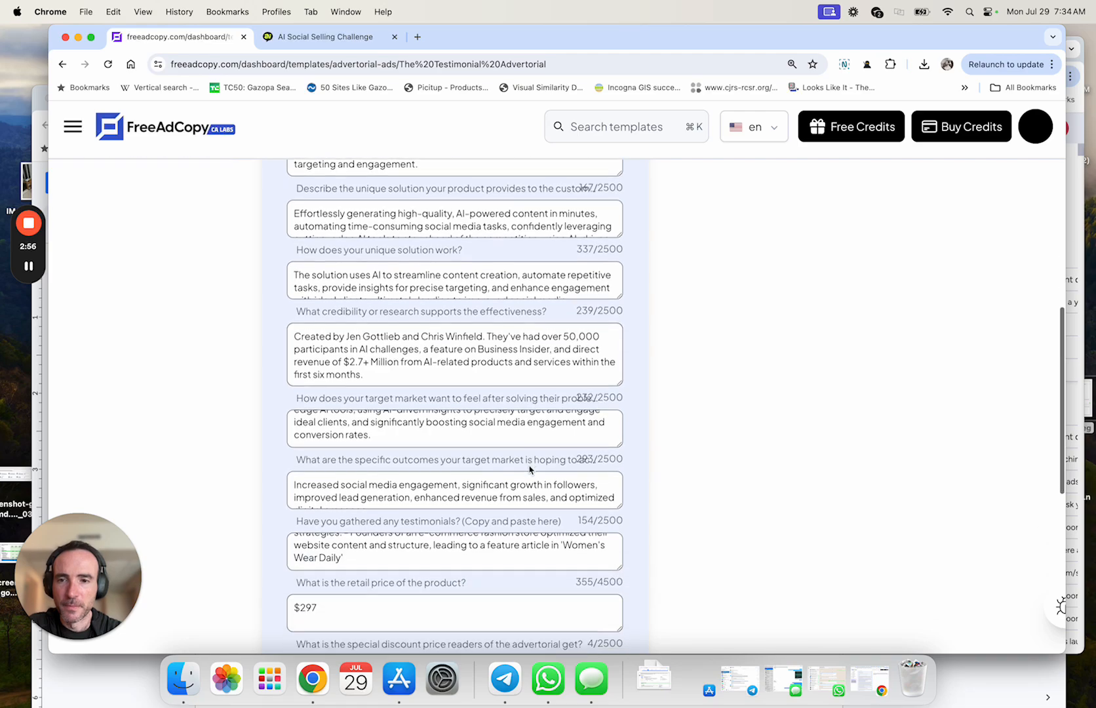
scroll(529, 469, "down", 4)
scroll(590, 432, "up", 15)
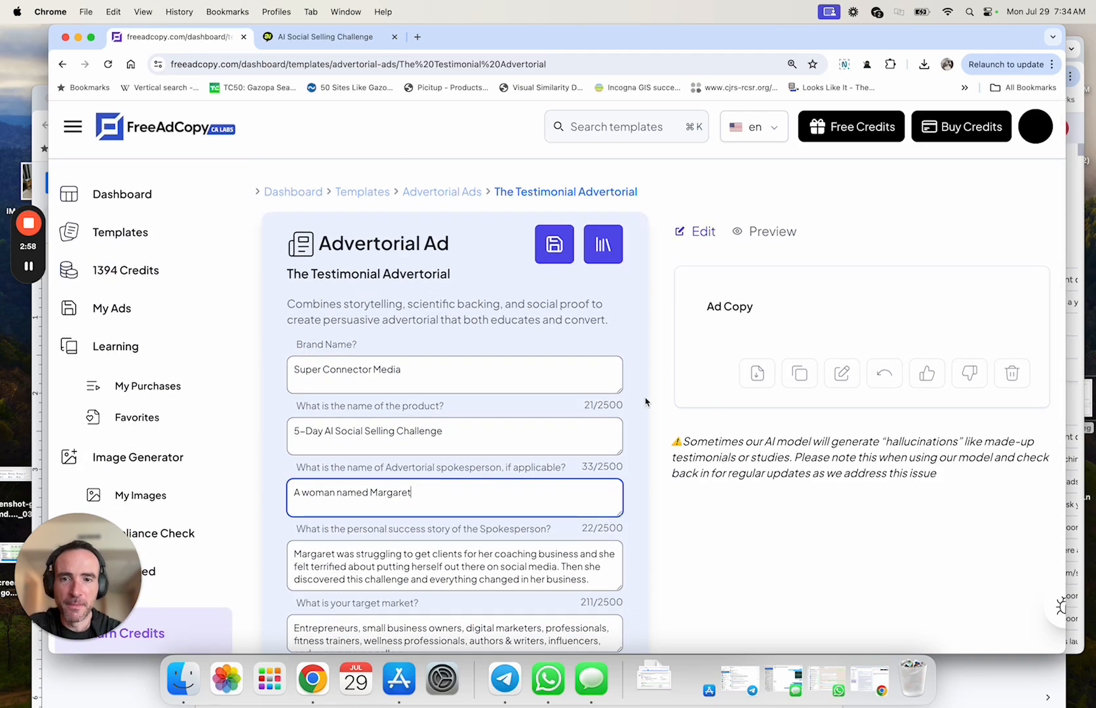
scroll(645, 400, "down", 6)
scroll(645, 400, "up", 6)
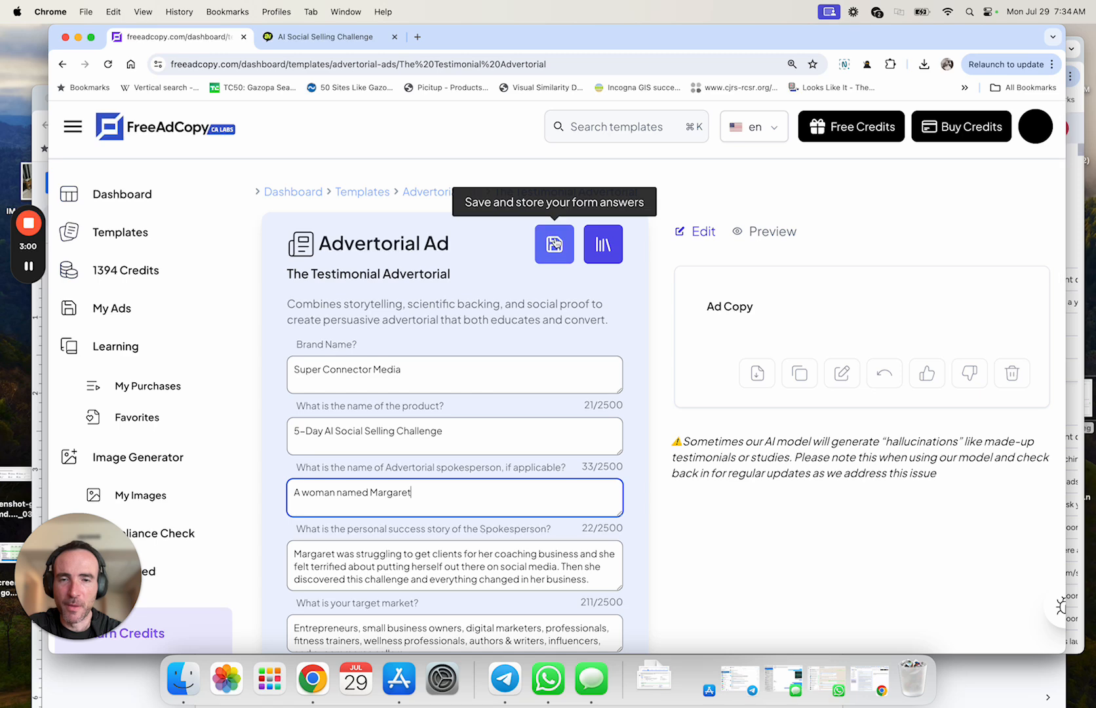
- Save the form responses under the label "Super Connector Media Advertorial Example"
left_click(554, 244)
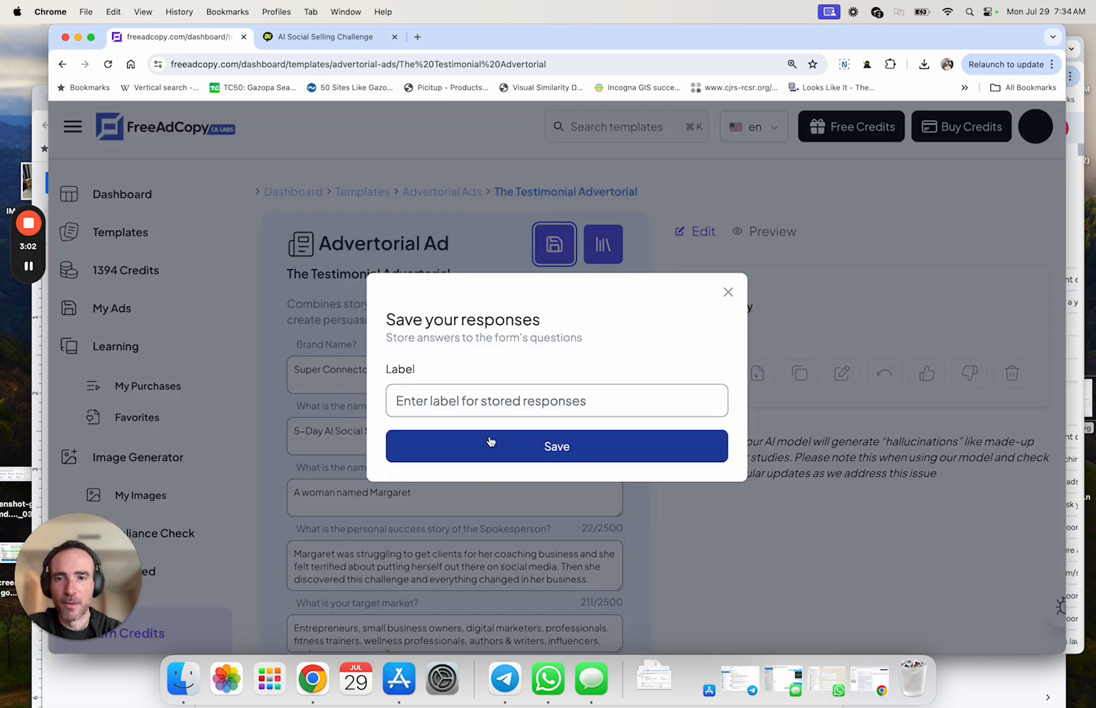
left_click(479, 400)
type("Super Connect")
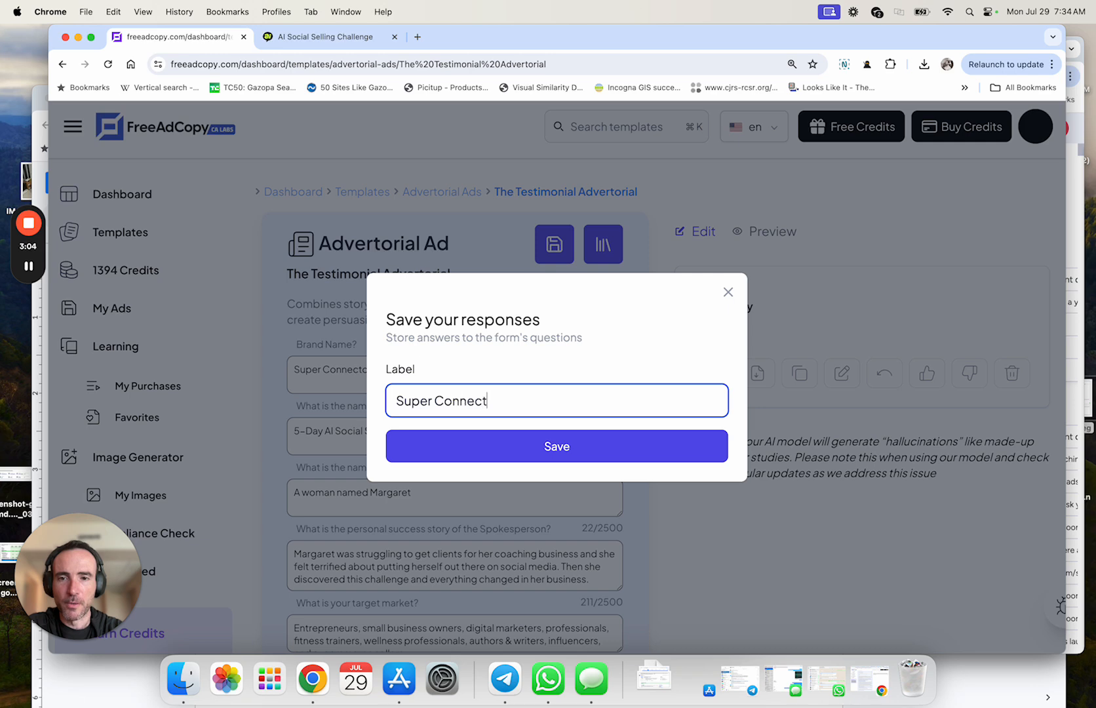
type("or Media Advertor")
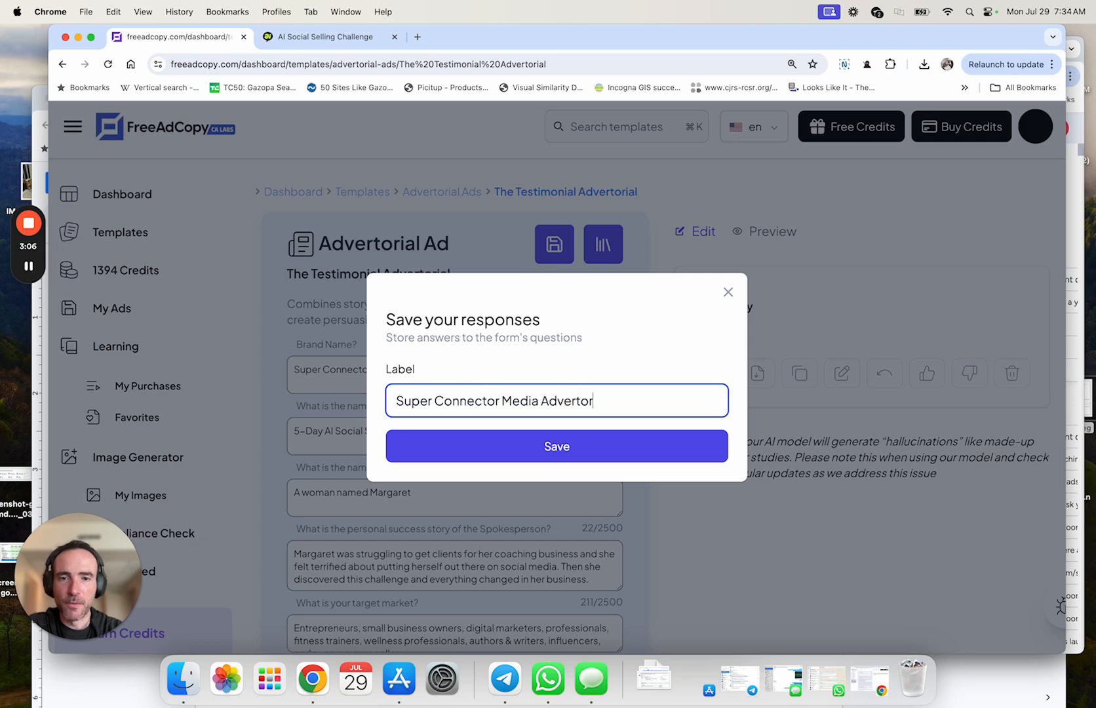
type("ial Example")
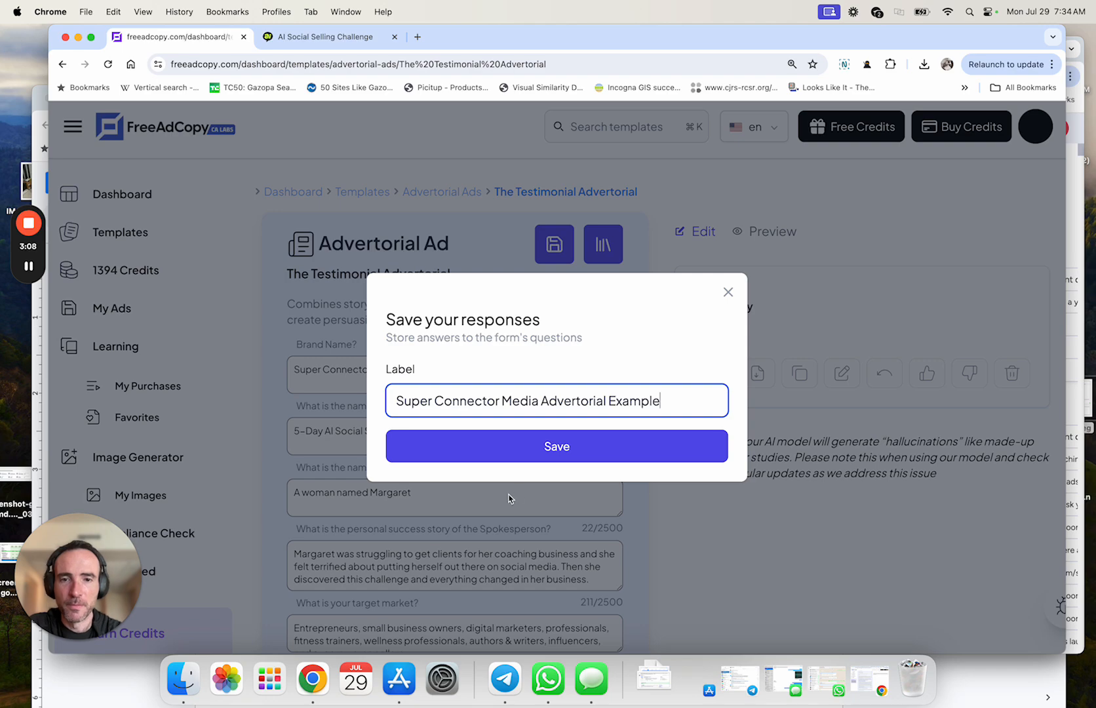
left_click(564, 451)
- Generate the advertorial ad from the completed form in English with the anthropic/claude-3.5-sonnet model
scroll(444, 518, "down", 15)
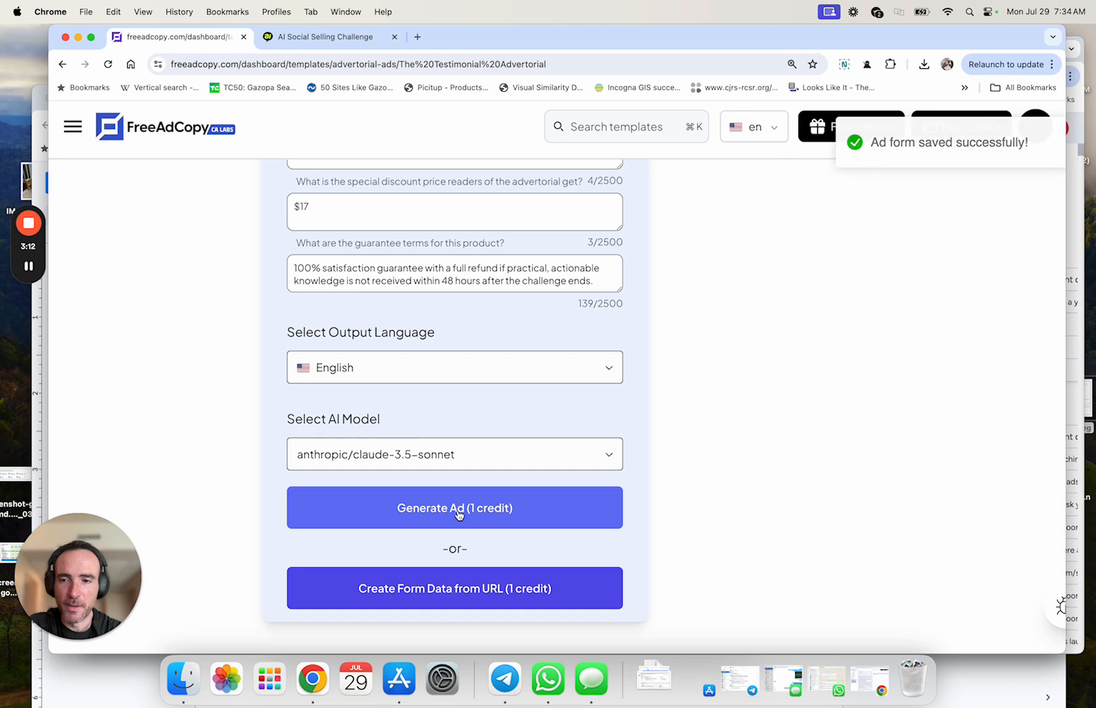
left_click(444, 505)
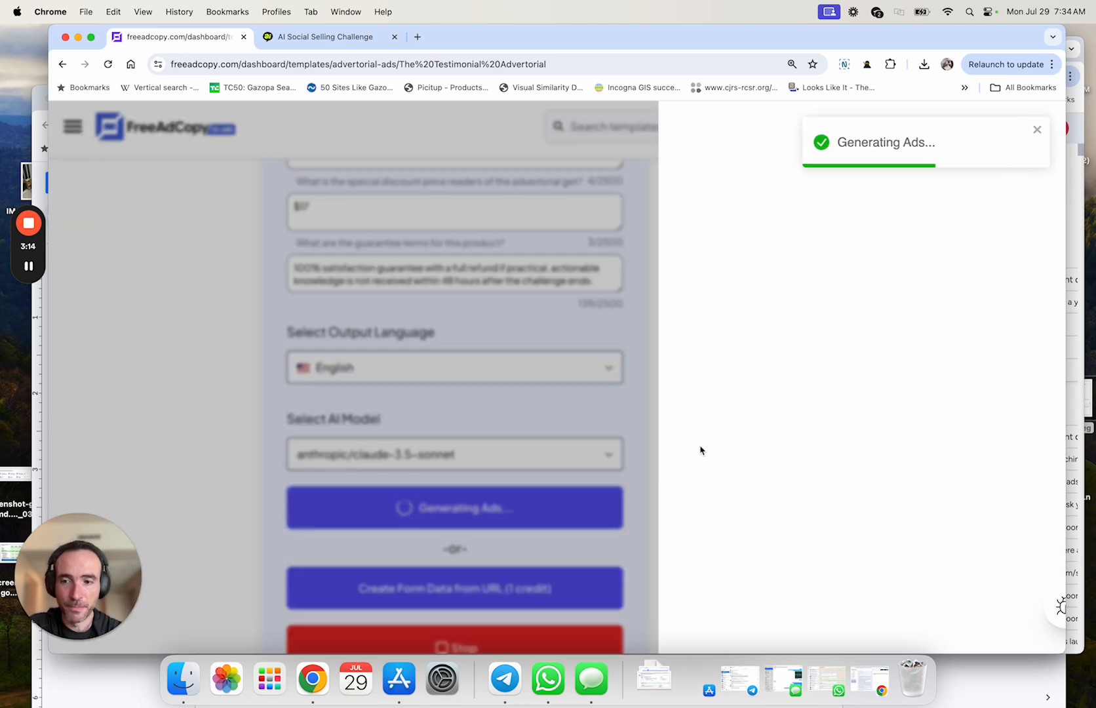
scroll(713, 426, "up", 1)
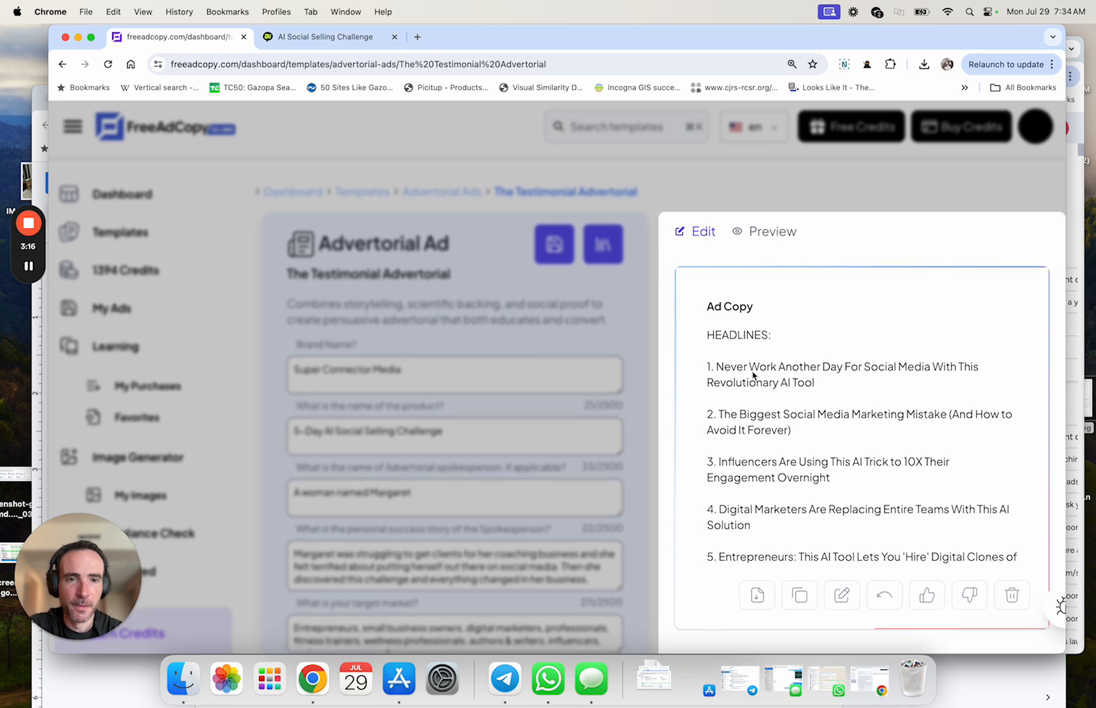
- Read the ten generated headlines and the headline, byline and opening paragraphs of the ad copy
scroll(785, 423, "down", 1)
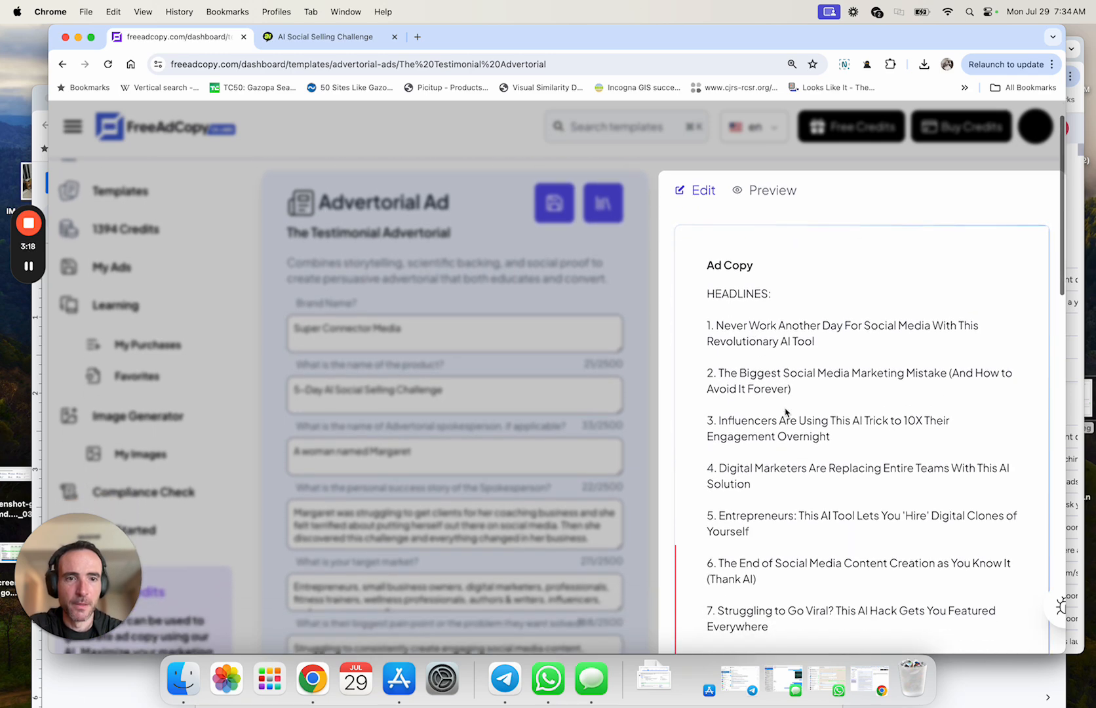
scroll(786, 412, "down", 1)
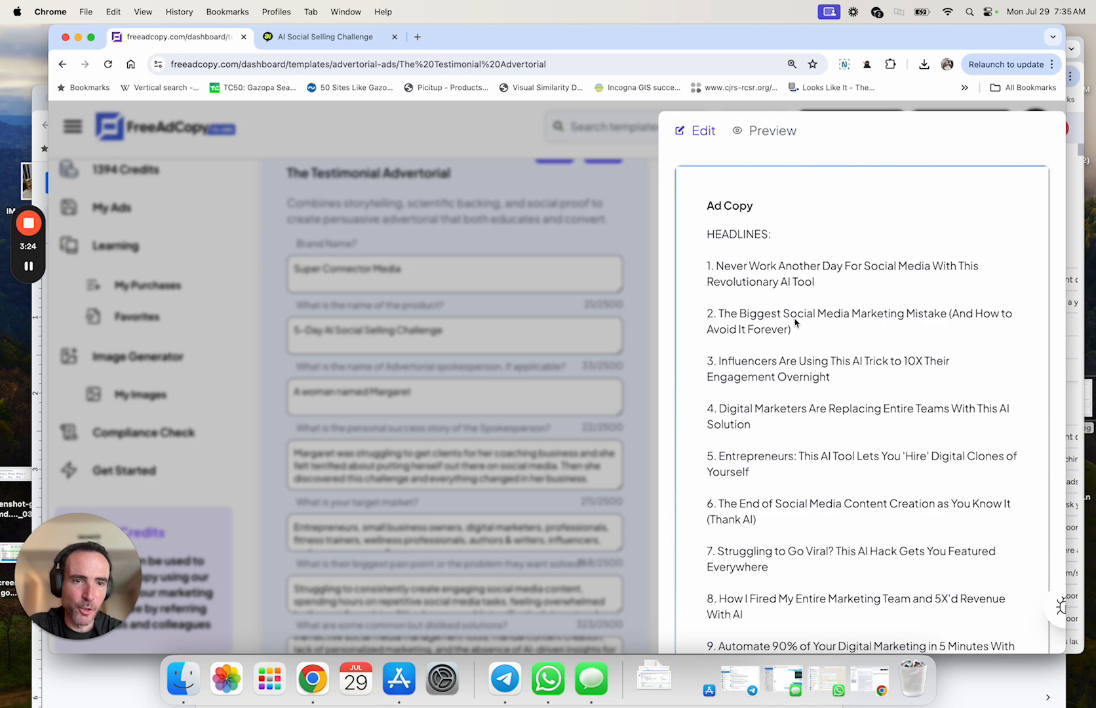
scroll(796, 322, "down", 1)
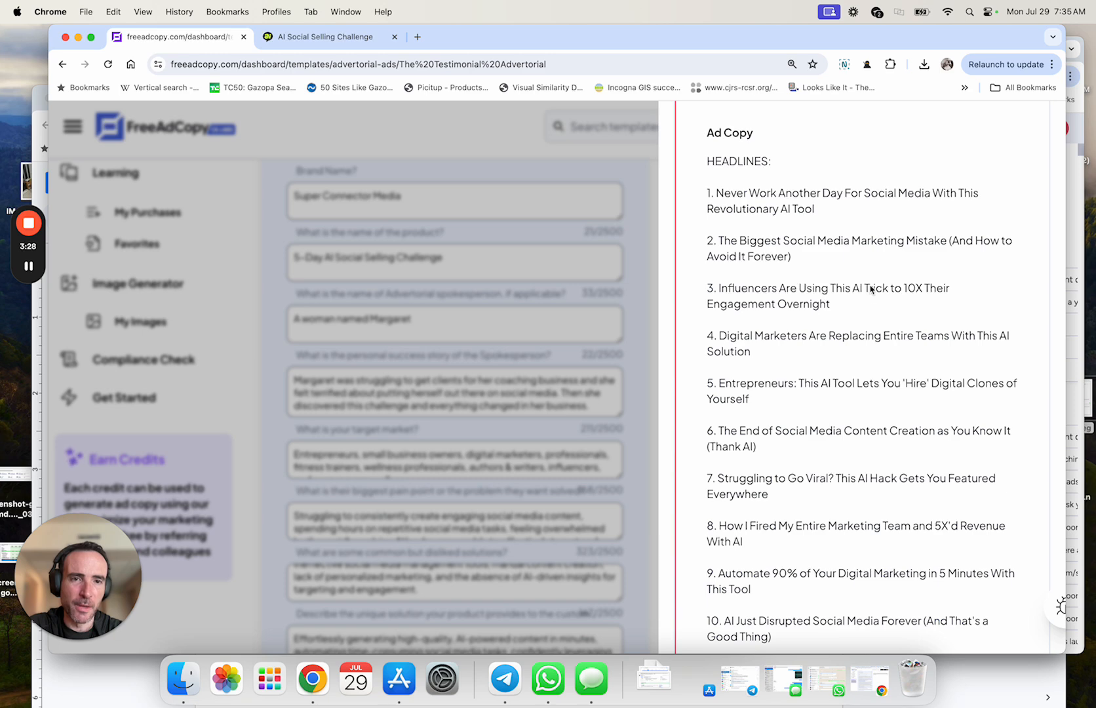
scroll(866, 286, "down", 1)
scroll(852, 308, "down", 1)
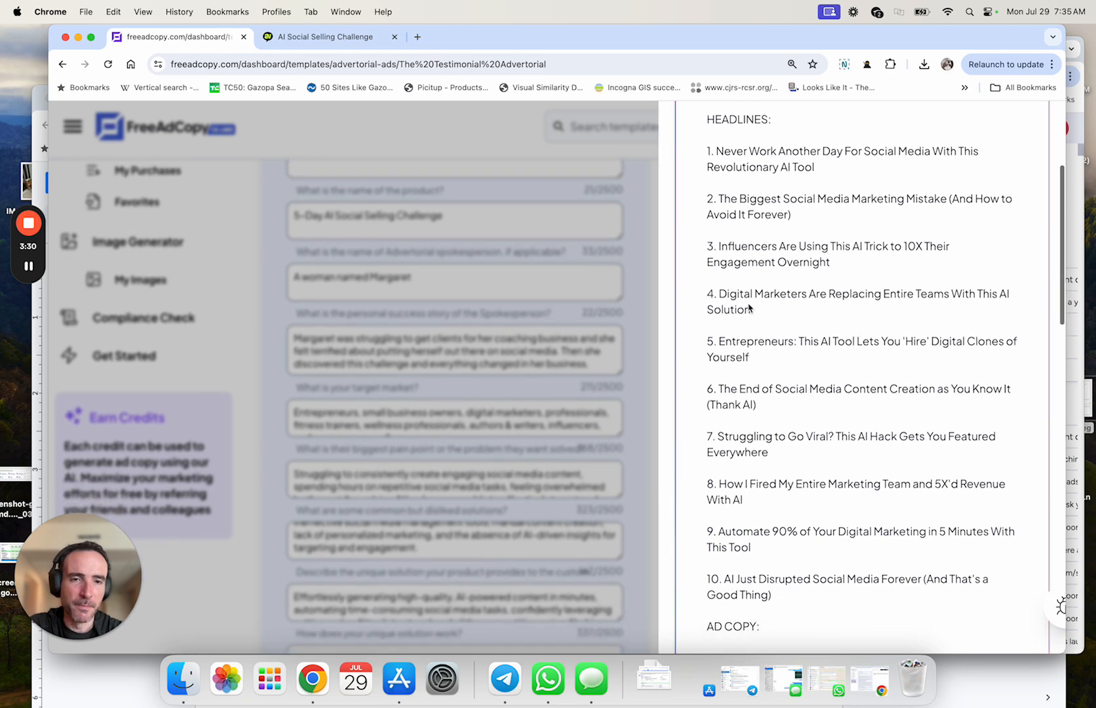
scroll(767, 298, "down", 1)
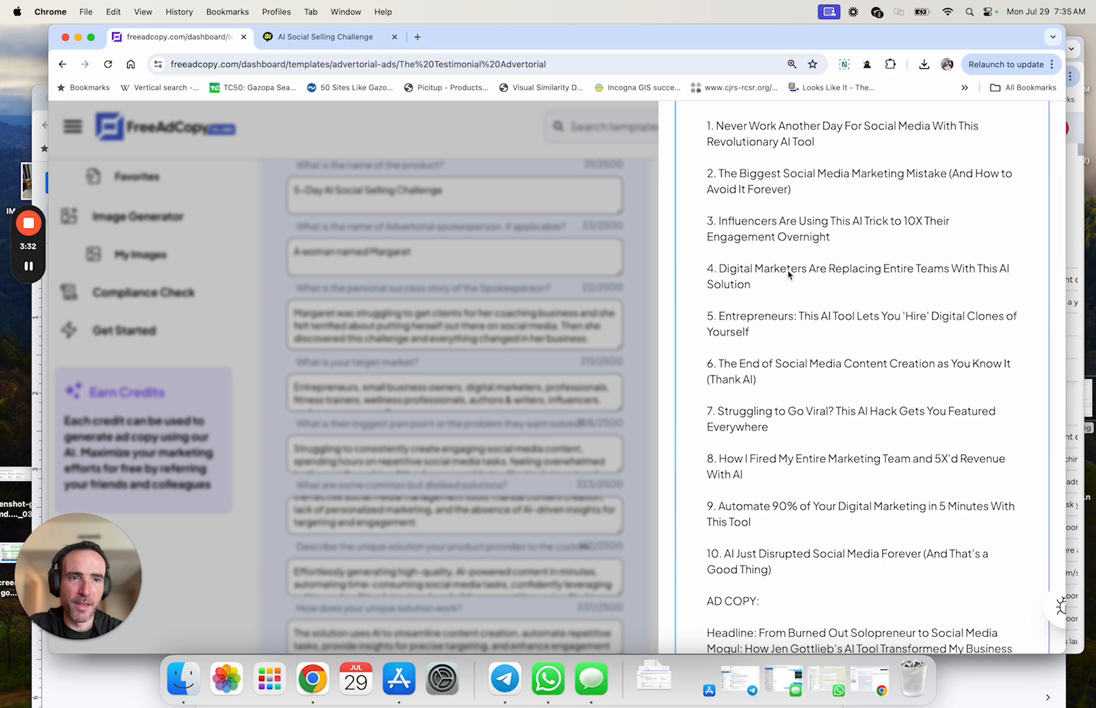
scroll(785, 276, "down", 2)
scroll(789, 274, "down", 2)
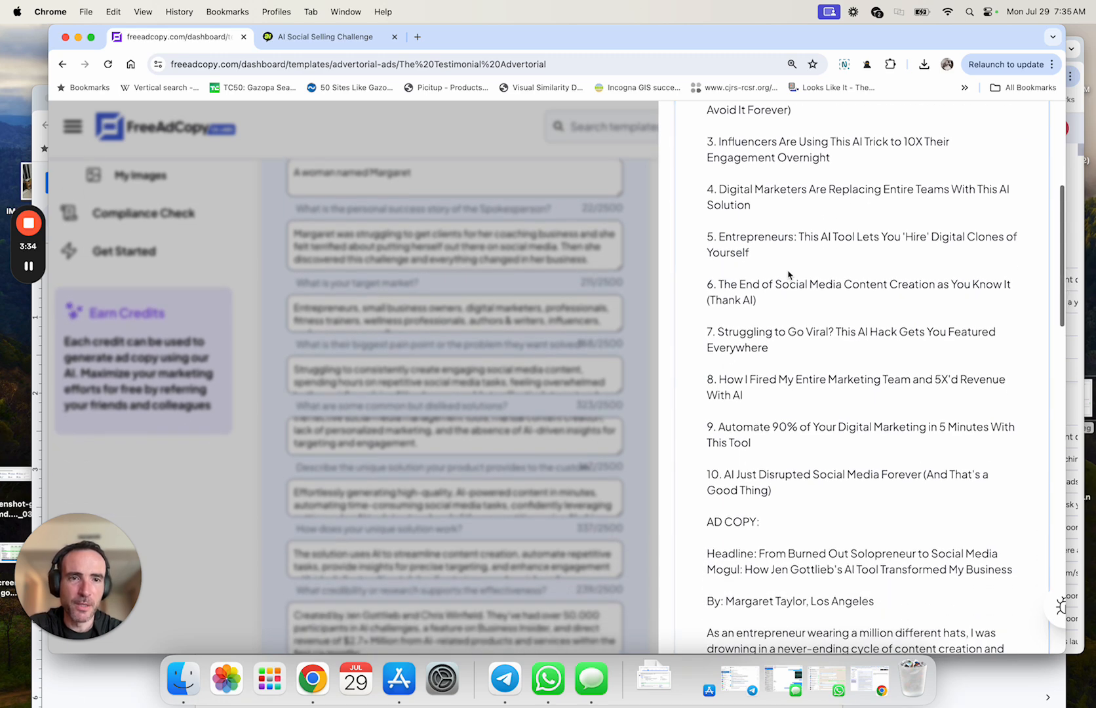
scroll(785, 249, "down", 1)
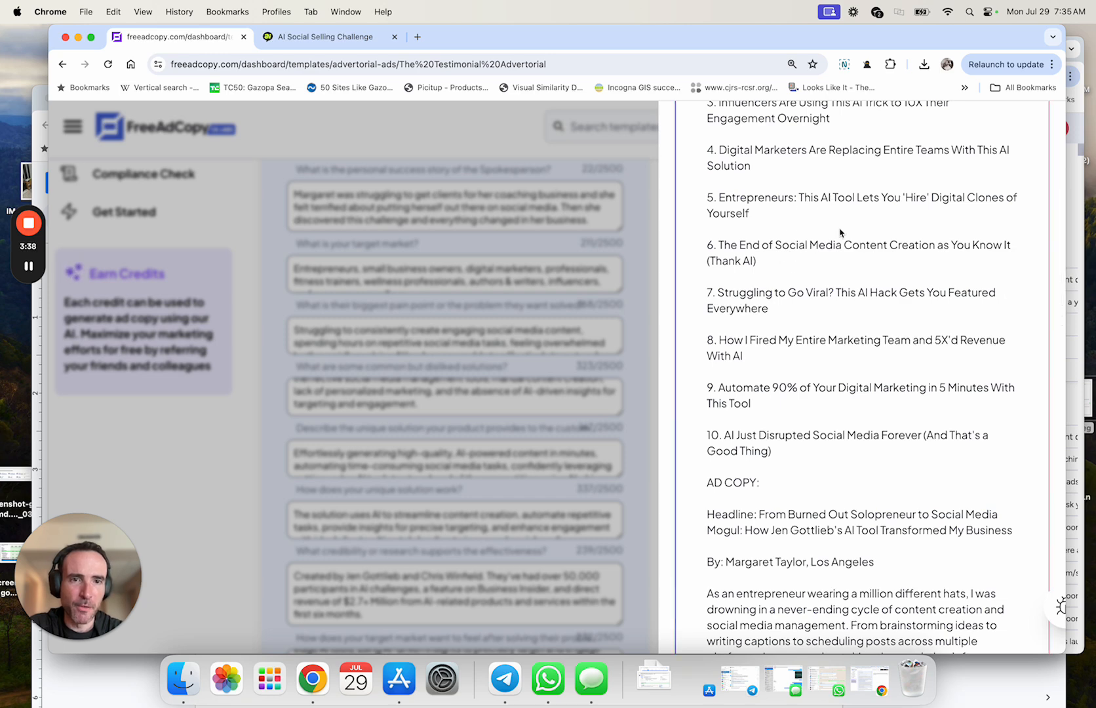
scroll(841, 233, "down", 1)
scroll(742, 246, "down", 5)
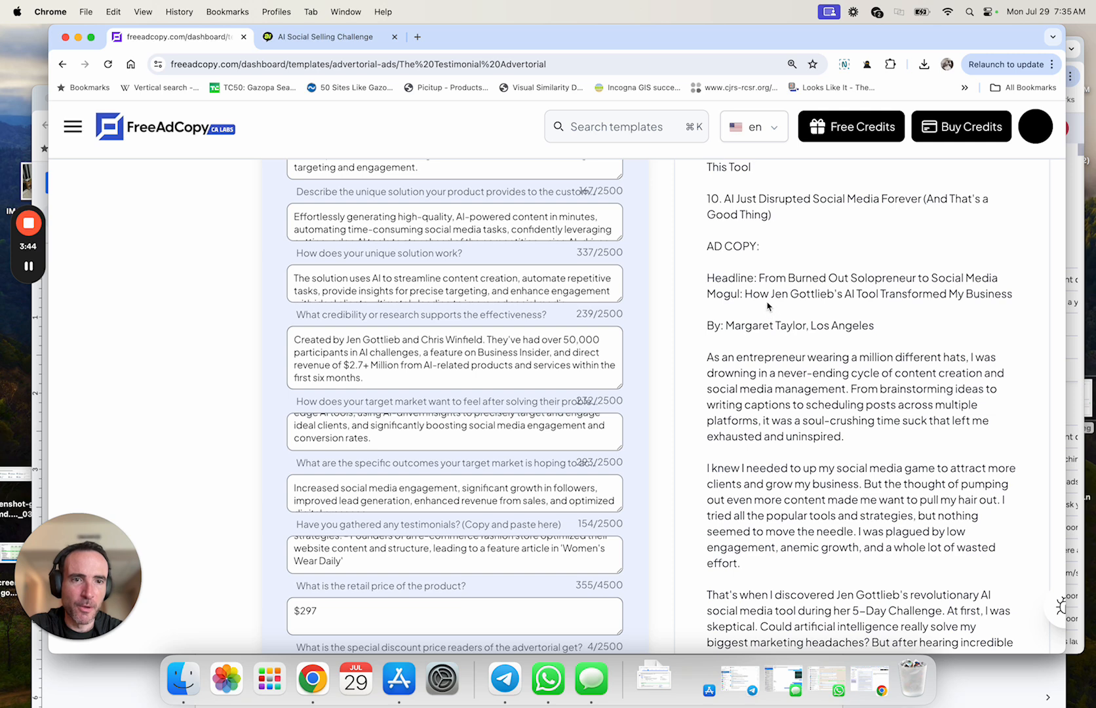
double_click(929, 293)
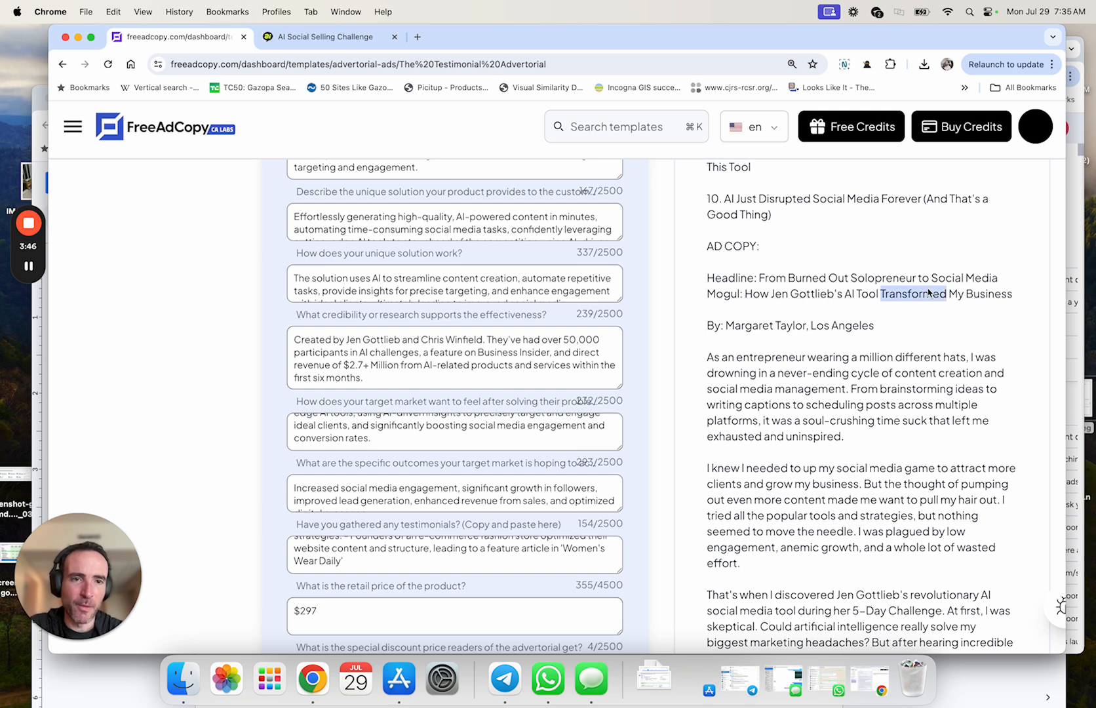
- Read the generated ad copy's headline, highlight its byline, and examine the opening paragraphs about the spokesperson's social media struggle
left_click(981, 296)
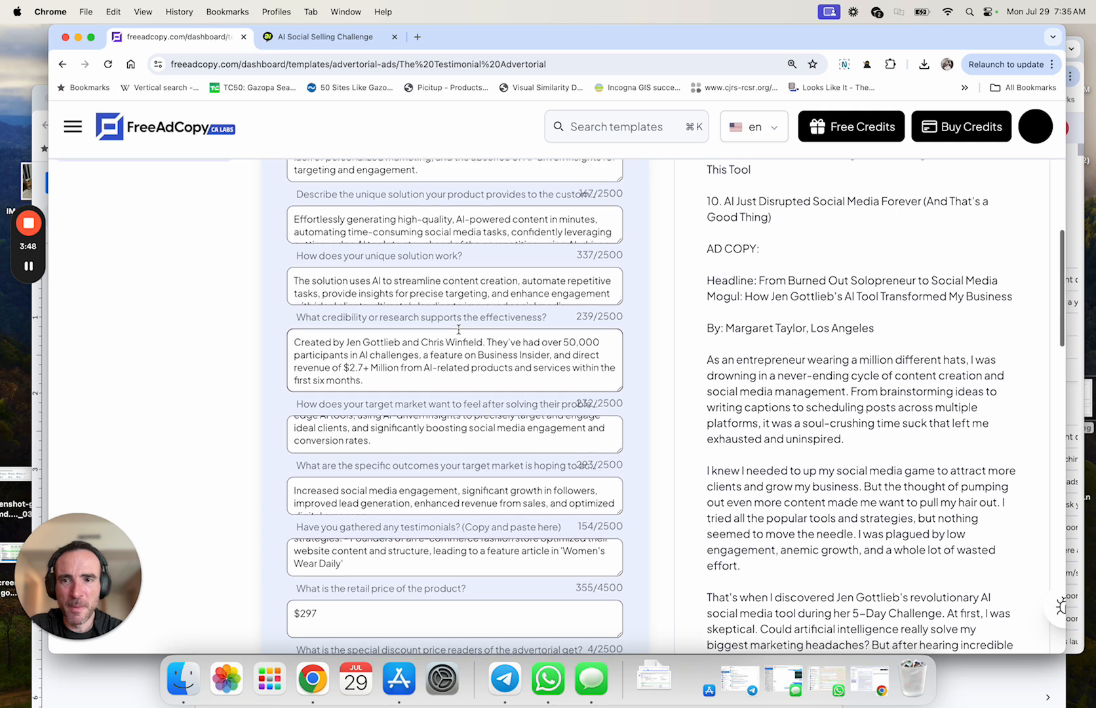
scroll(403, 253, "up", 1)
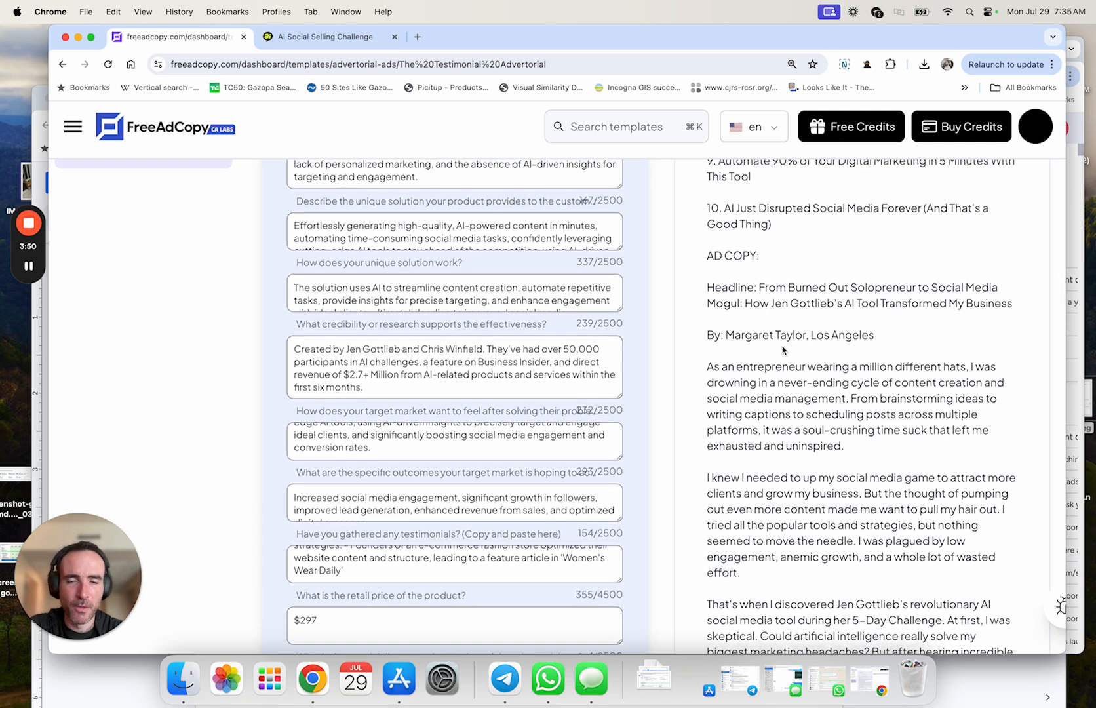
scroll(505, 421, "down", 2)
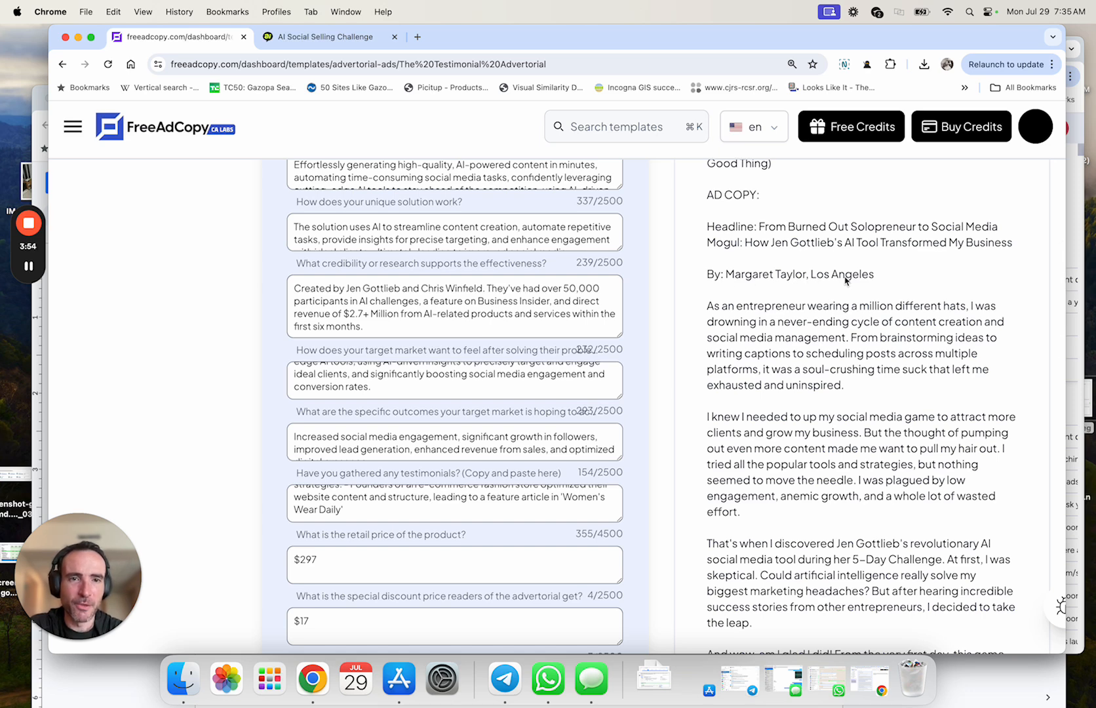
left_click_drag(881, 281, 706, 282)
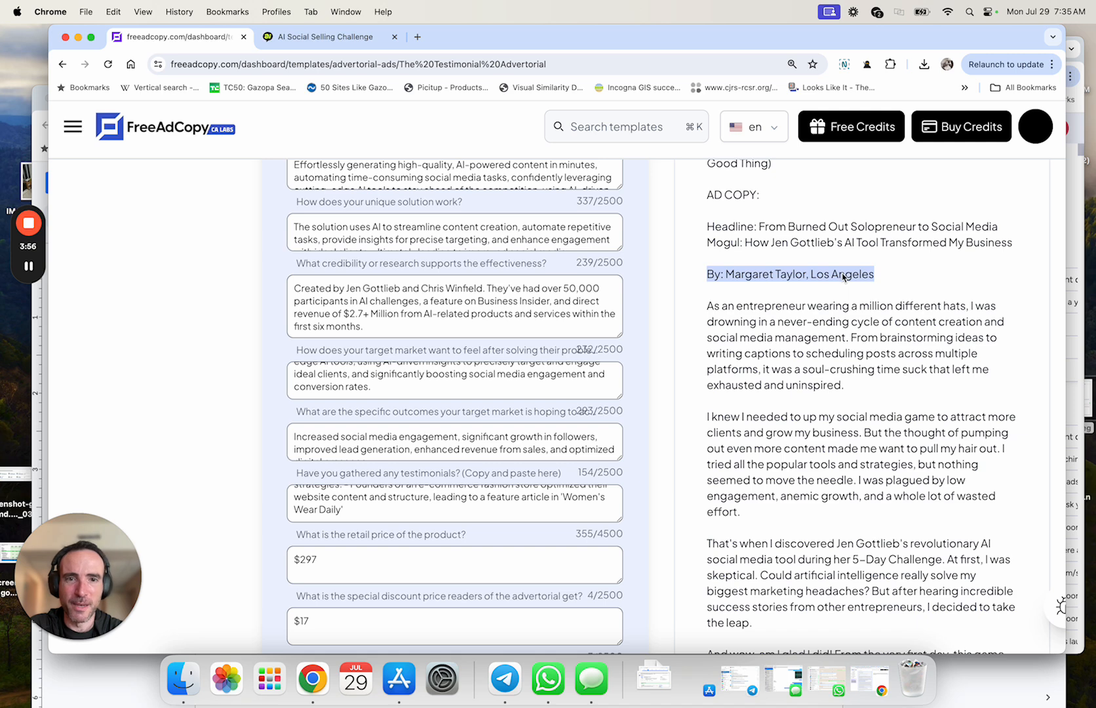
scroll(844, 276, "down", 1)
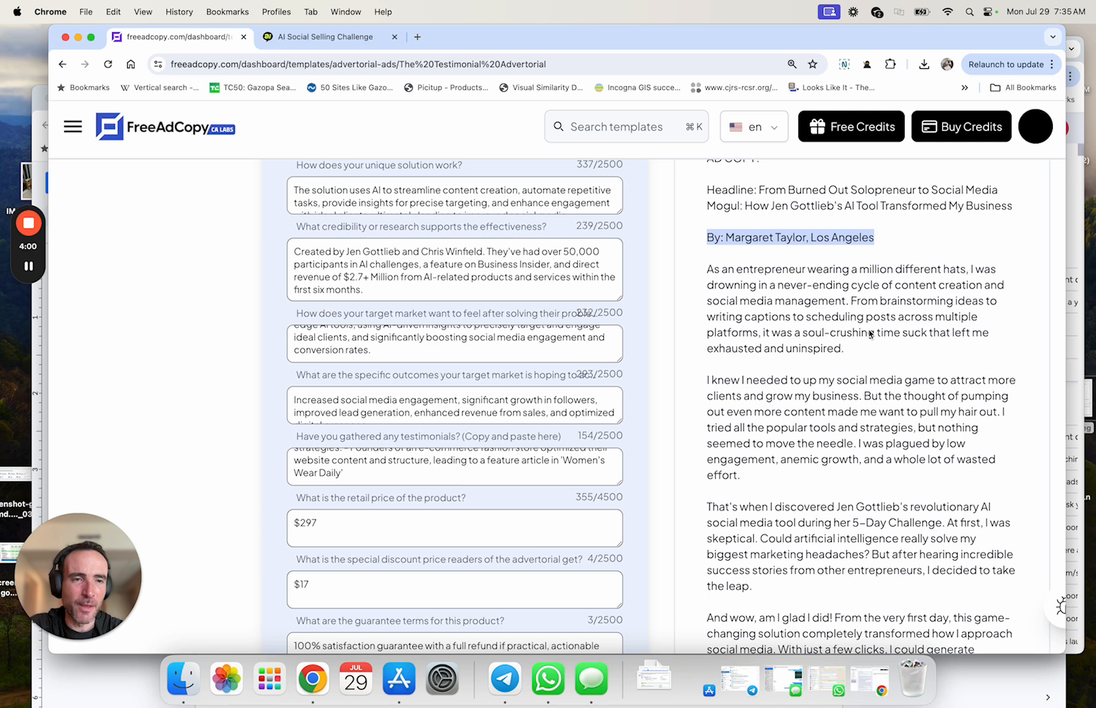
scroll(870, 334, "down", 1)
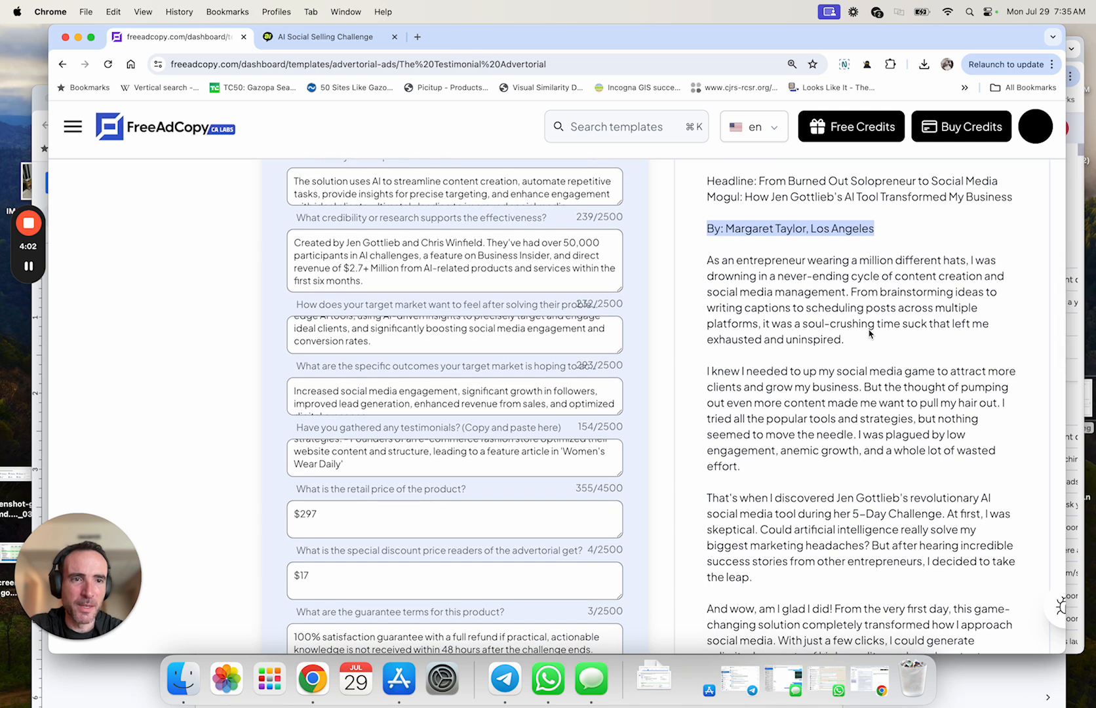
scroll(870, 335, "down", 1)
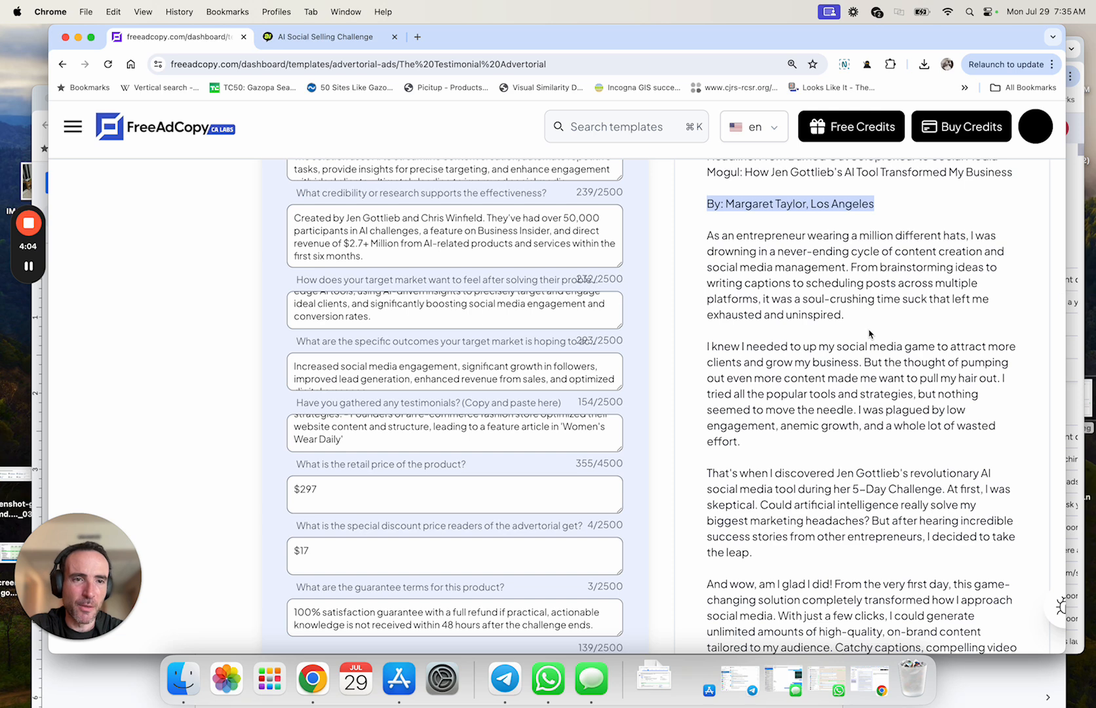
scroll(870, 335, "down", 1)
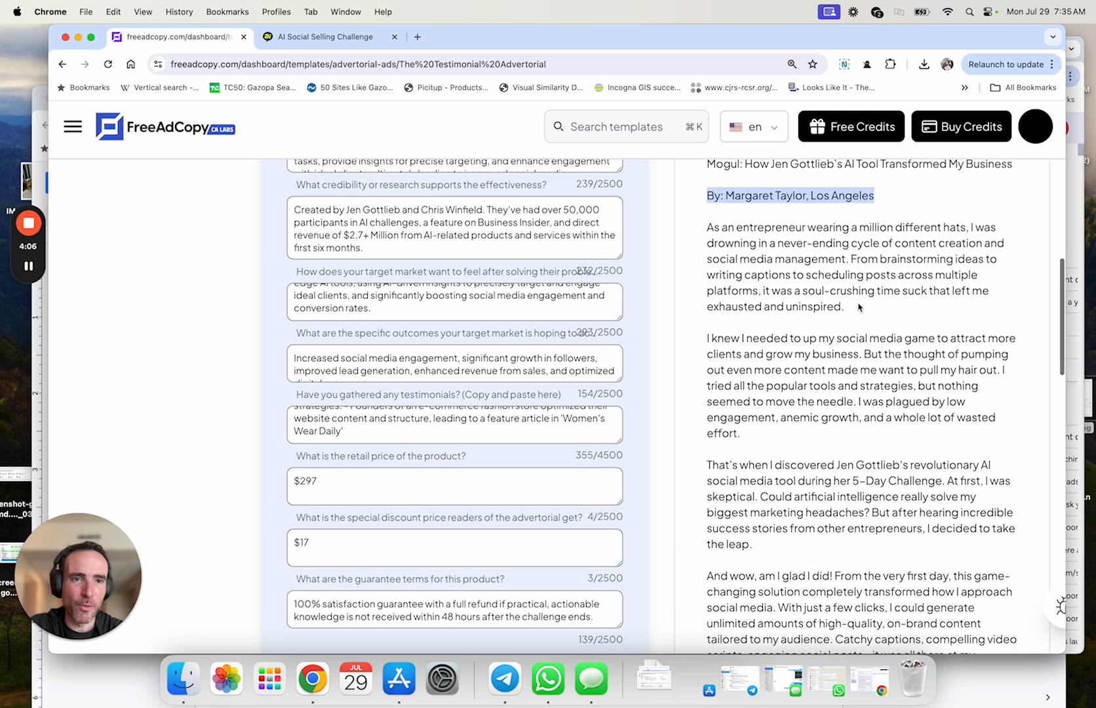
scroll(859, 307, "down", 2)
scroll(858, 307, "down", 3)
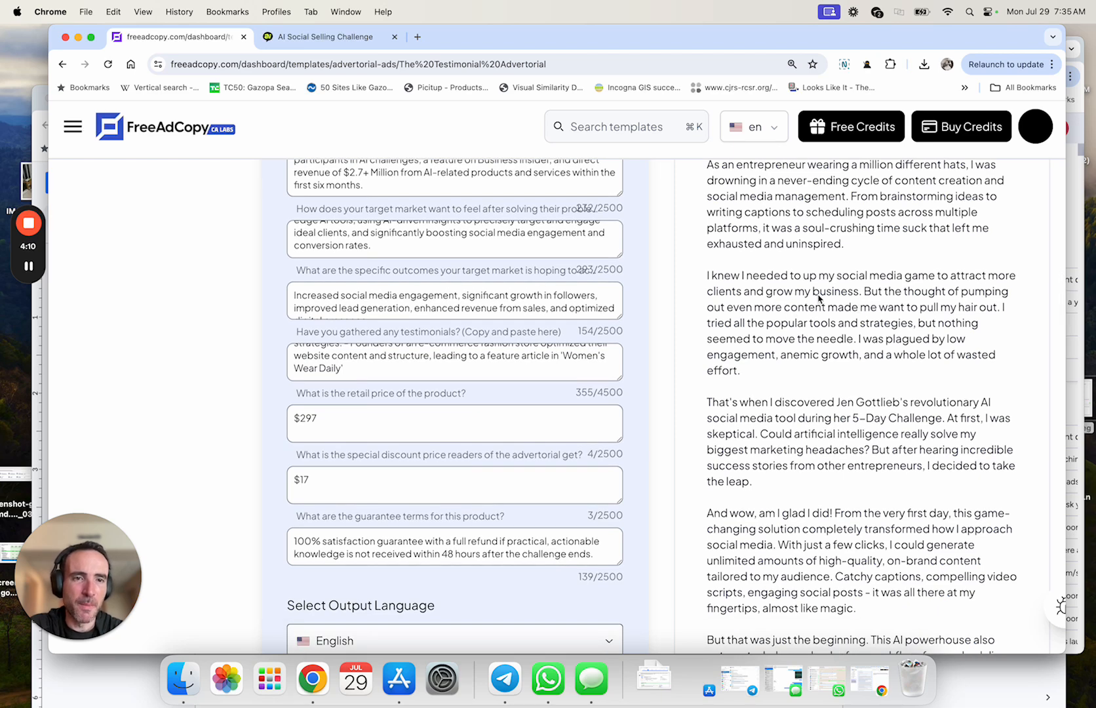
- Read the rest of the ad copy, from the discovery of the 5-Day Challenge through the results, participant testimonials and discount offer
scroll(819, 298, "down", 1)
scroll(837, 324, "down", 1)
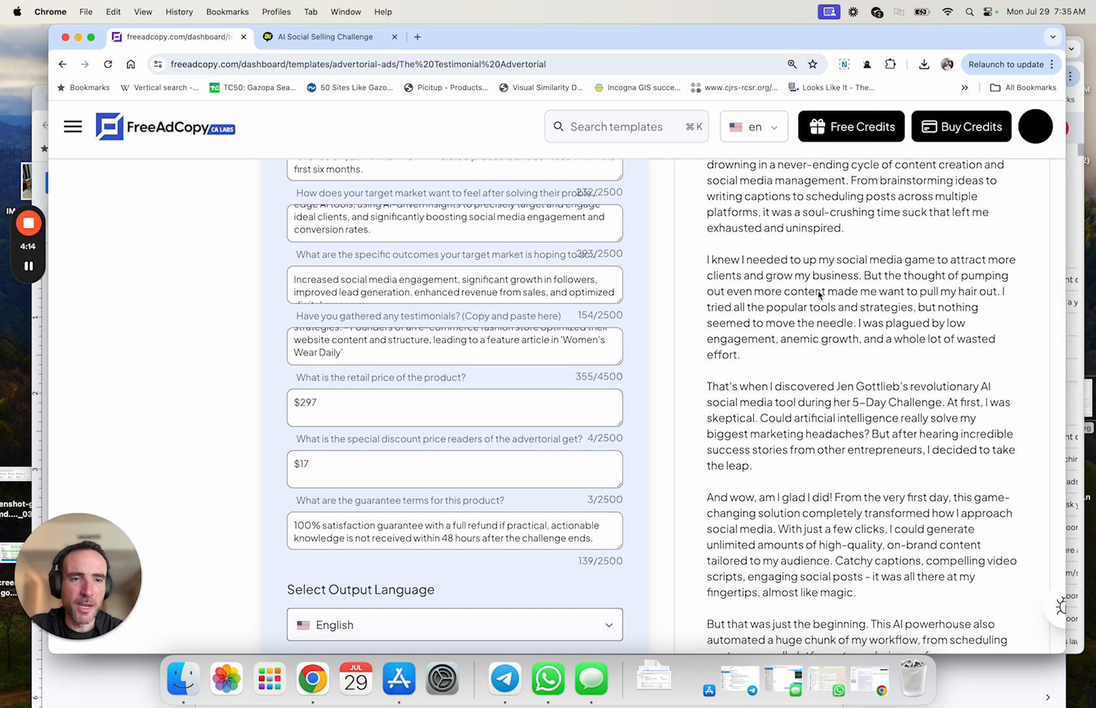
scroll(868, 313, "down", 1)
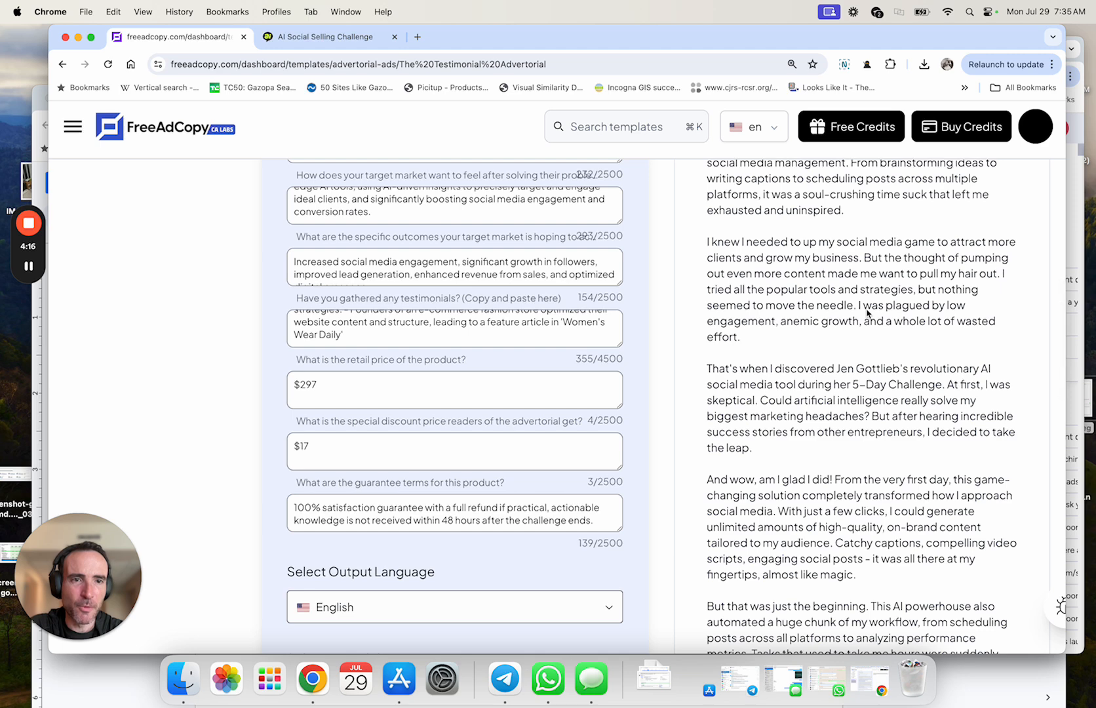
scroll(867, 313, "down", 2)
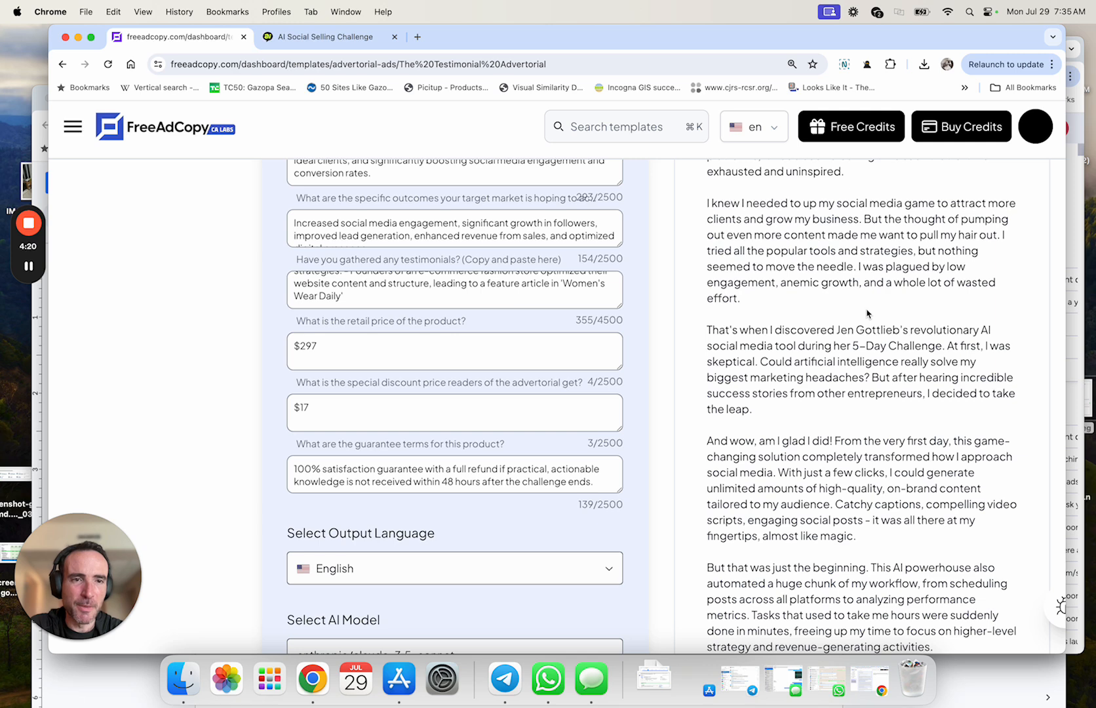
scroll(867, 314, "down", 3)
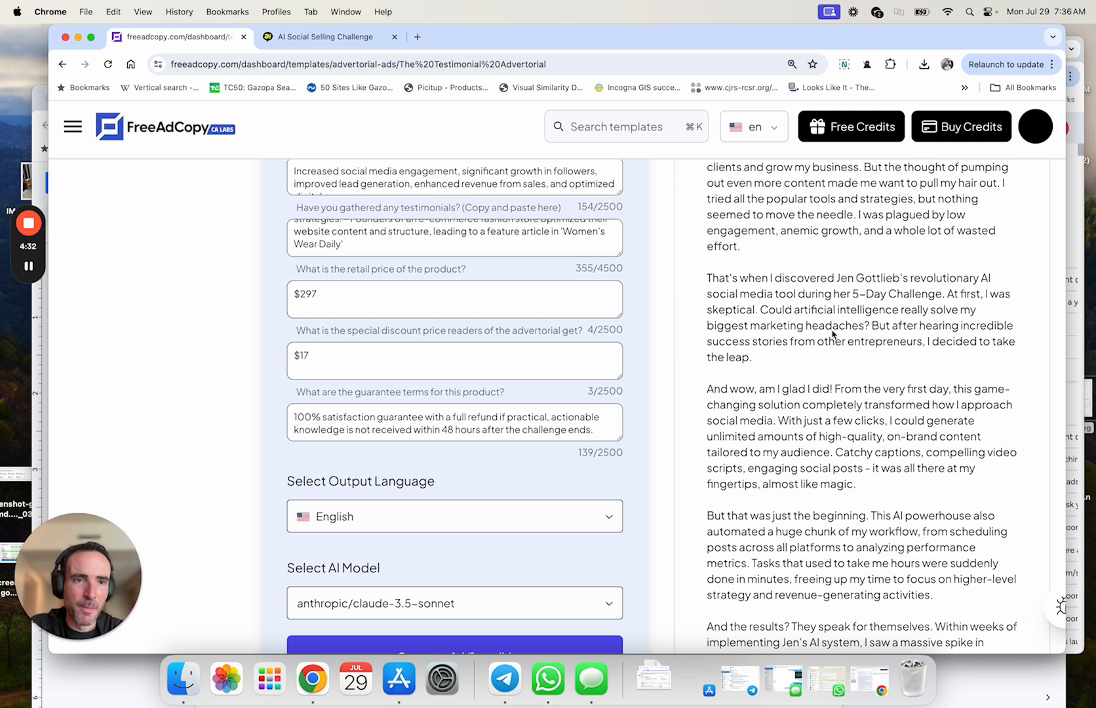
scroll(852, 314, "down", 3)
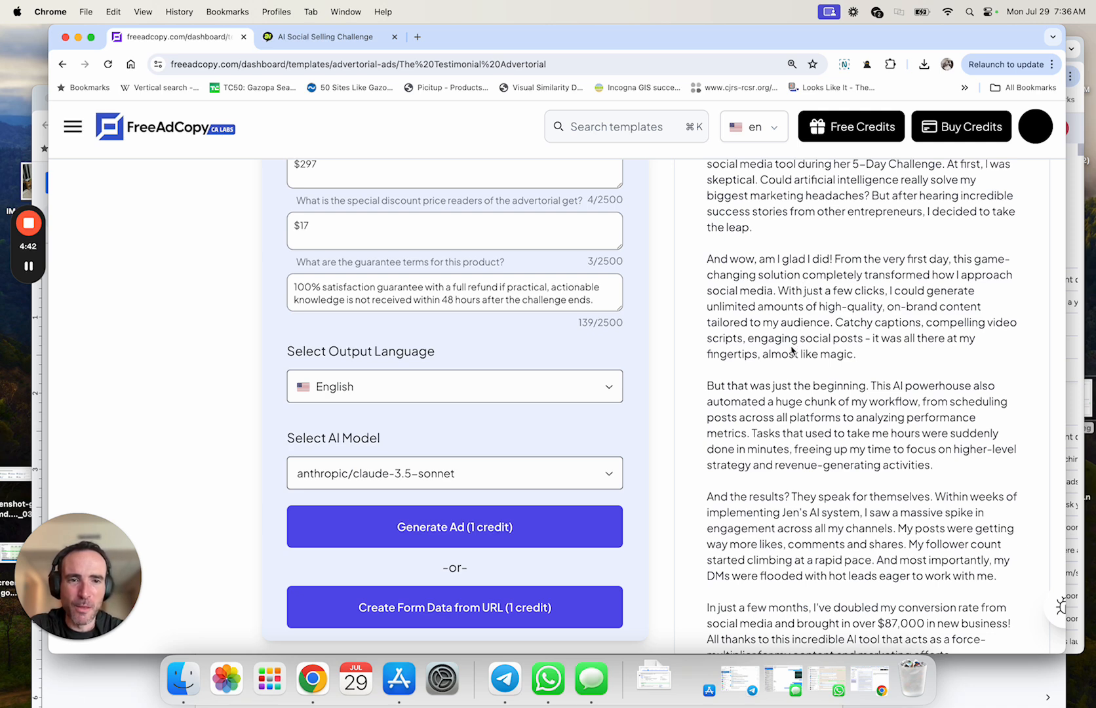
scroll(792, 351, "down", 7)
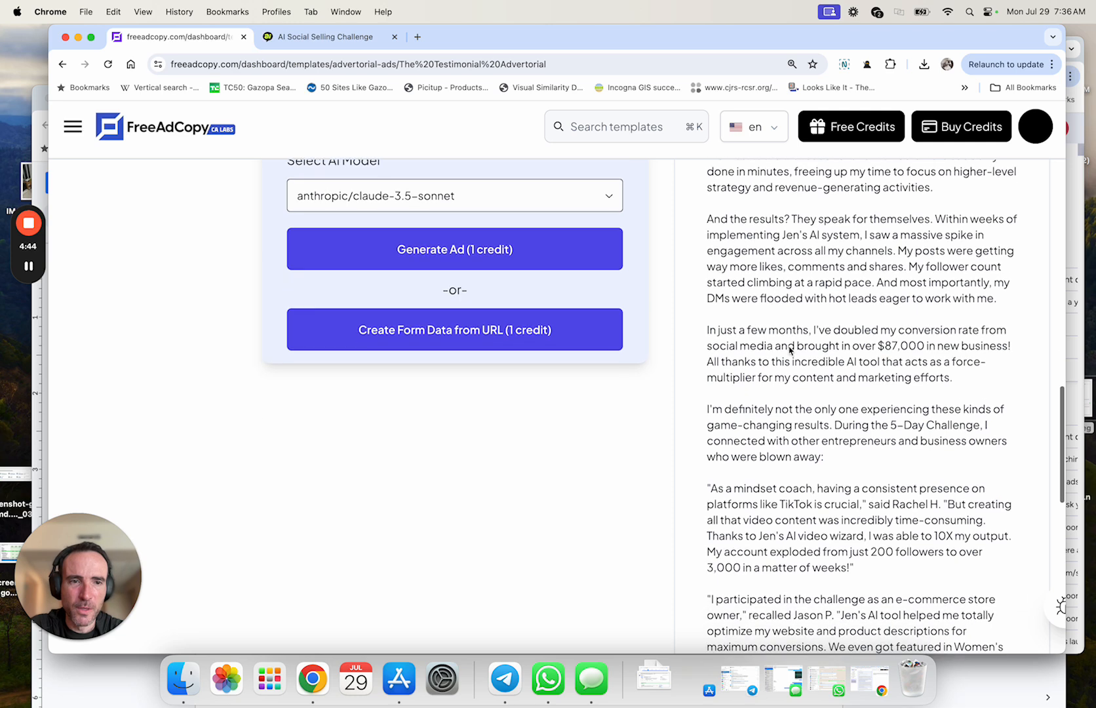
scroll(790, 351, "down", 3)
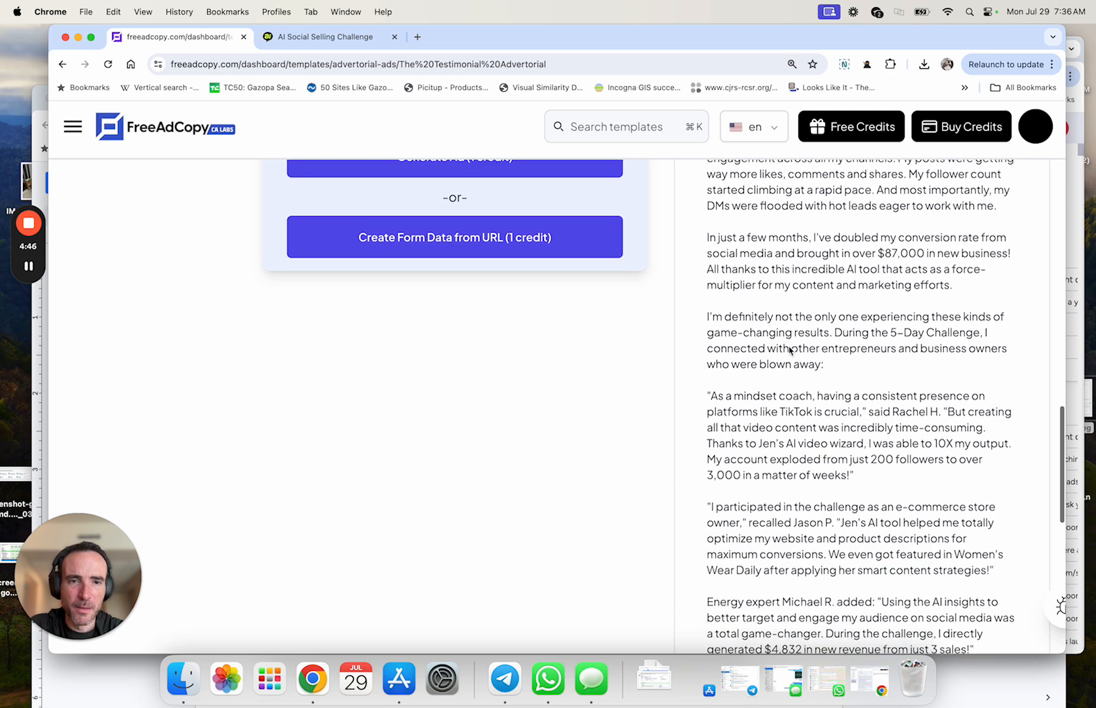
scroll(790, 351, "down", 6)
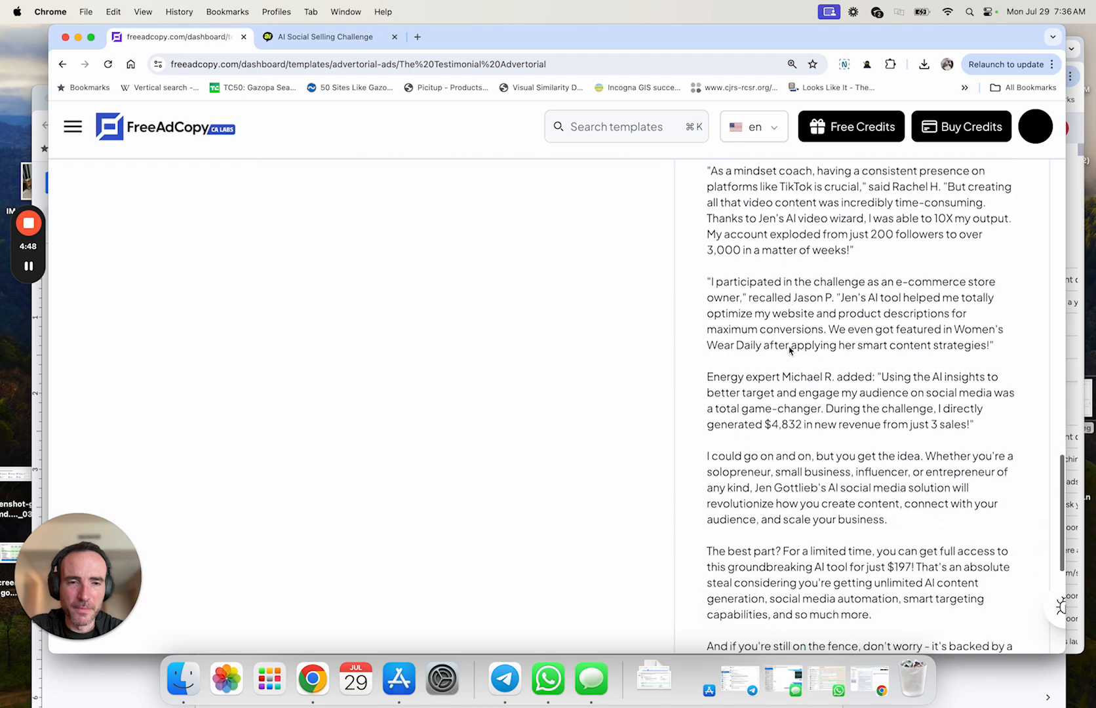
scroll(790, 351, "down", 10)
scroll(790, 351, "up", 20)
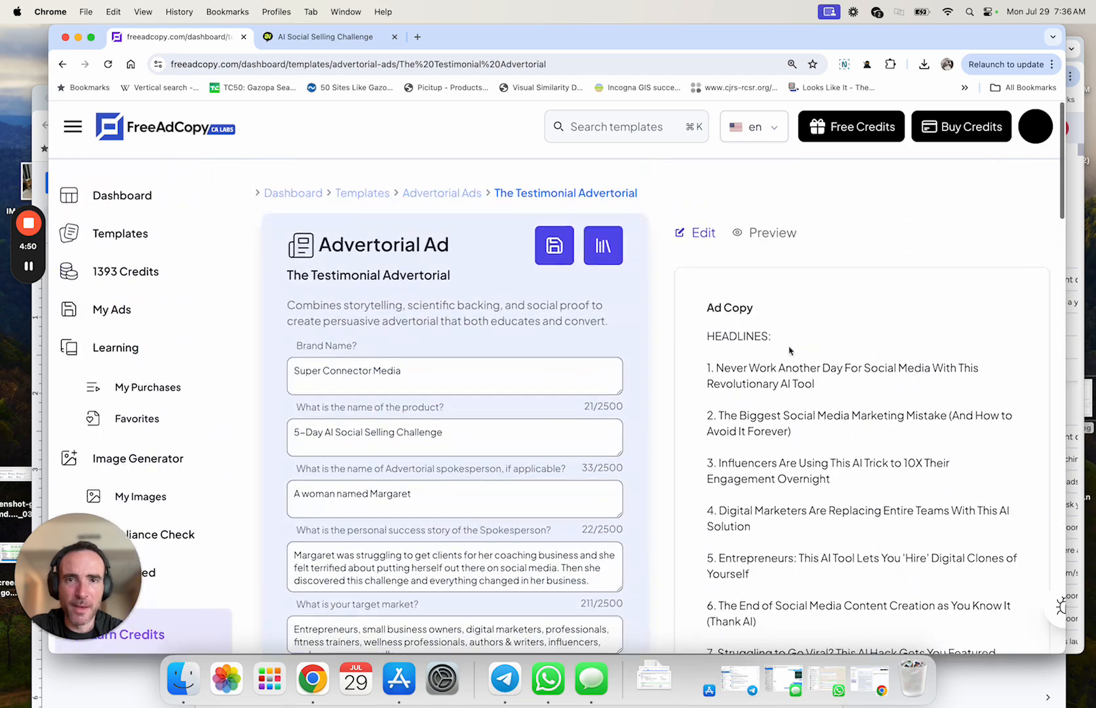
- Review the form answers from target market and pain point through to the full unique solution text
scroll(537, 460, "down", 2)
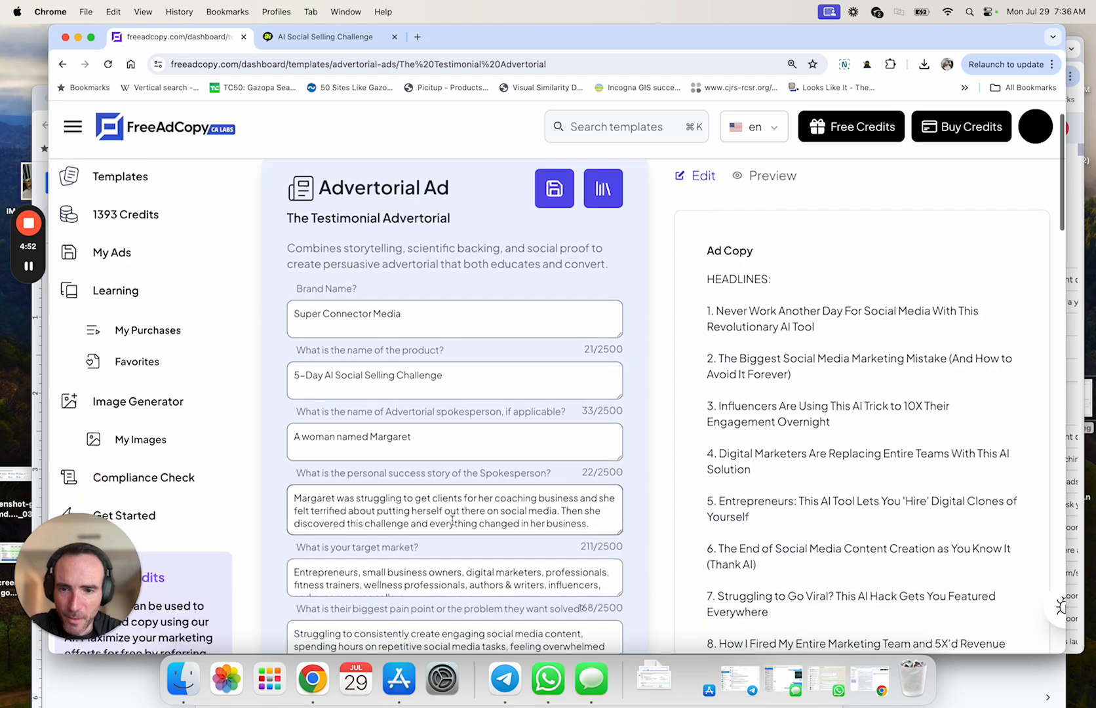
left_click(462, 535)
scroll(463, 535, "down", 1)
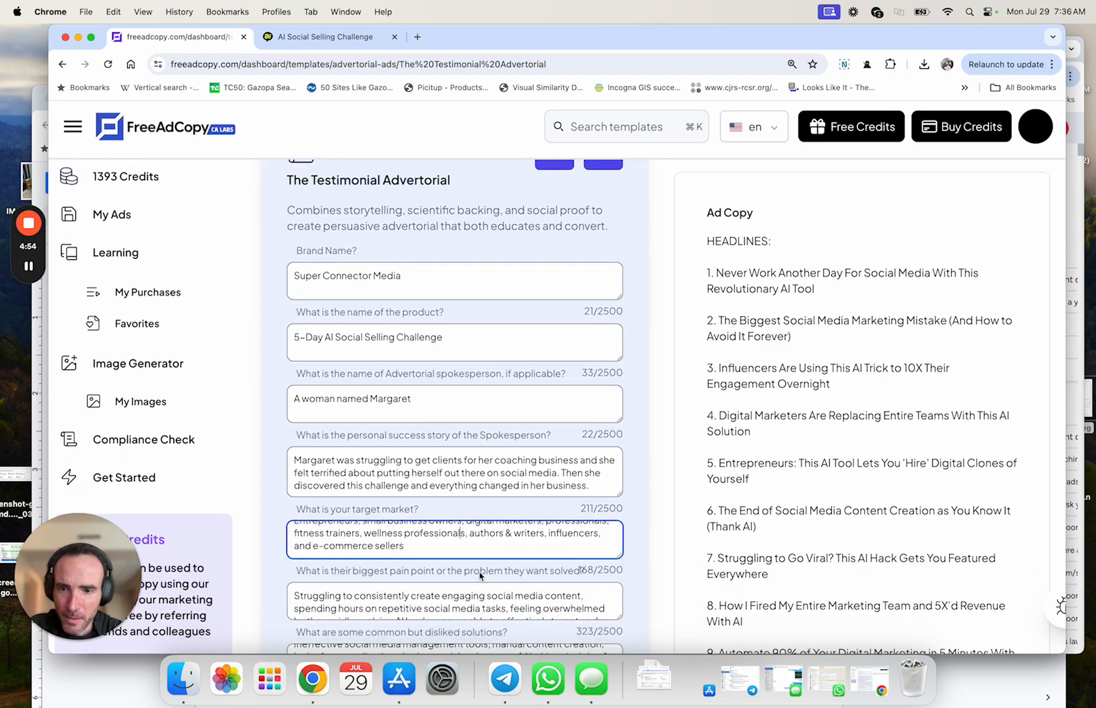
scroll(481, 575, "down", 5)
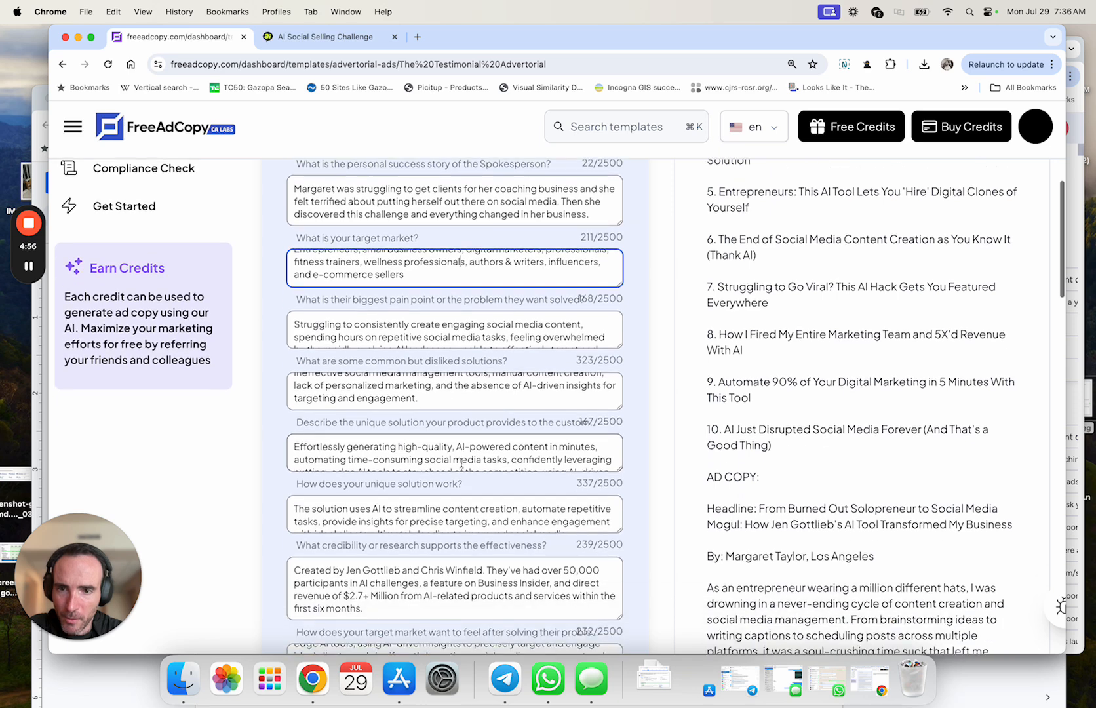
scroll(462, 458, "down", 2)
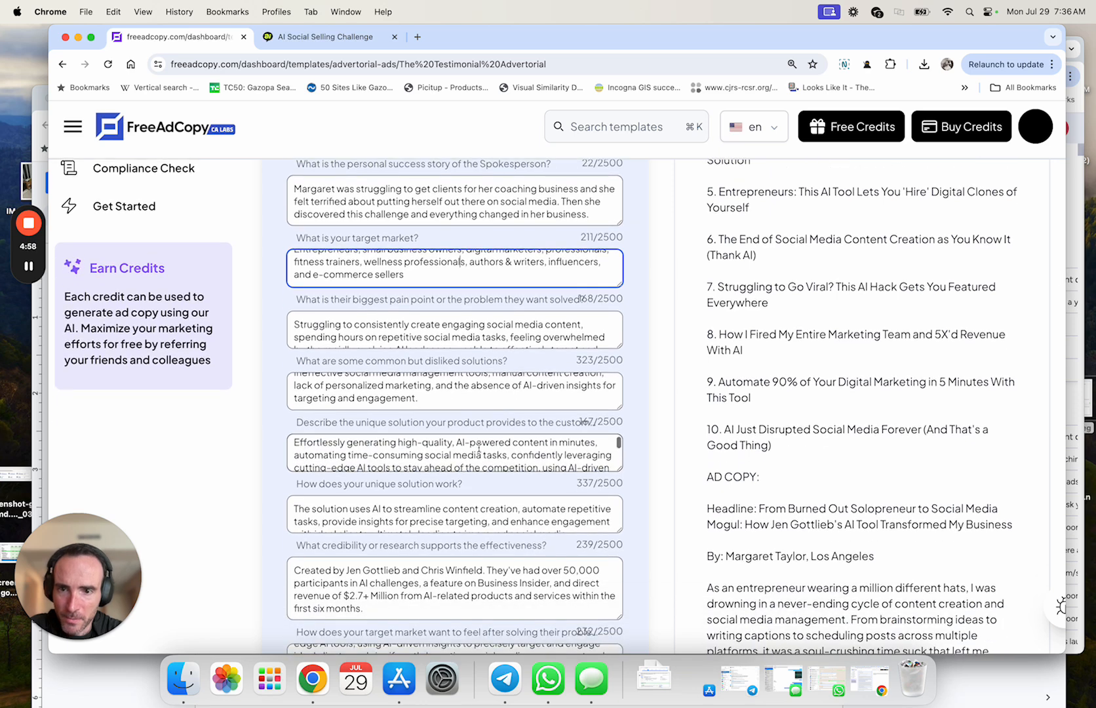
scroll(478, 447, "down", 1)
scroll(483, 447, "down", 2)
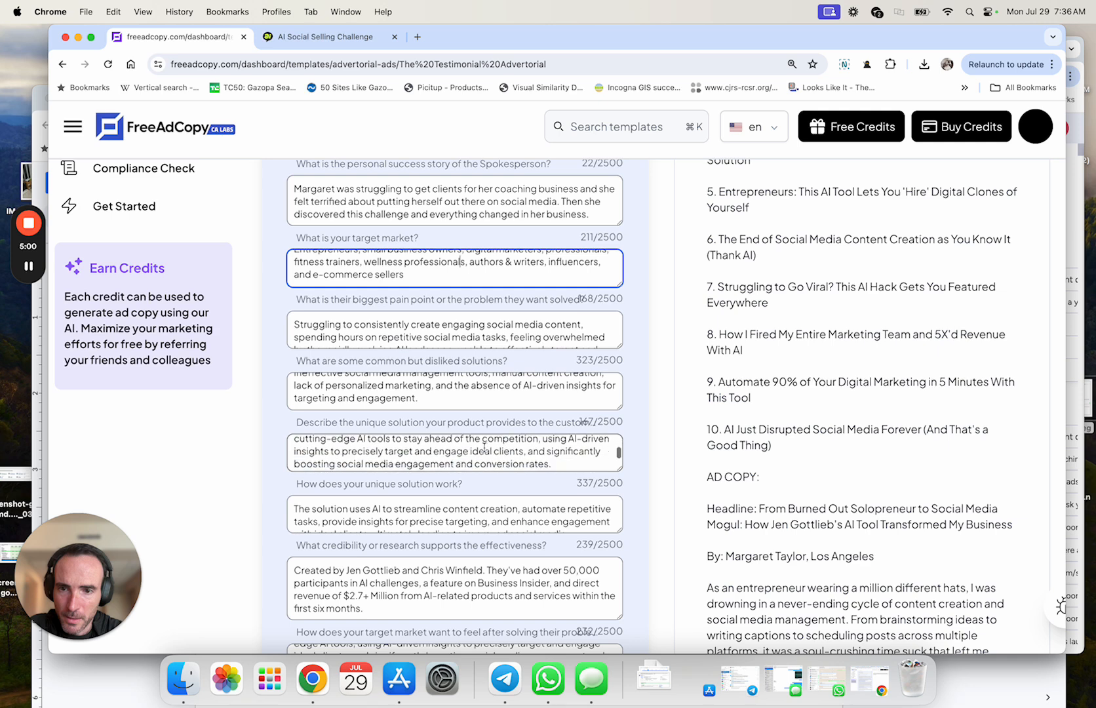
scroll(484, 447, "down", 1)
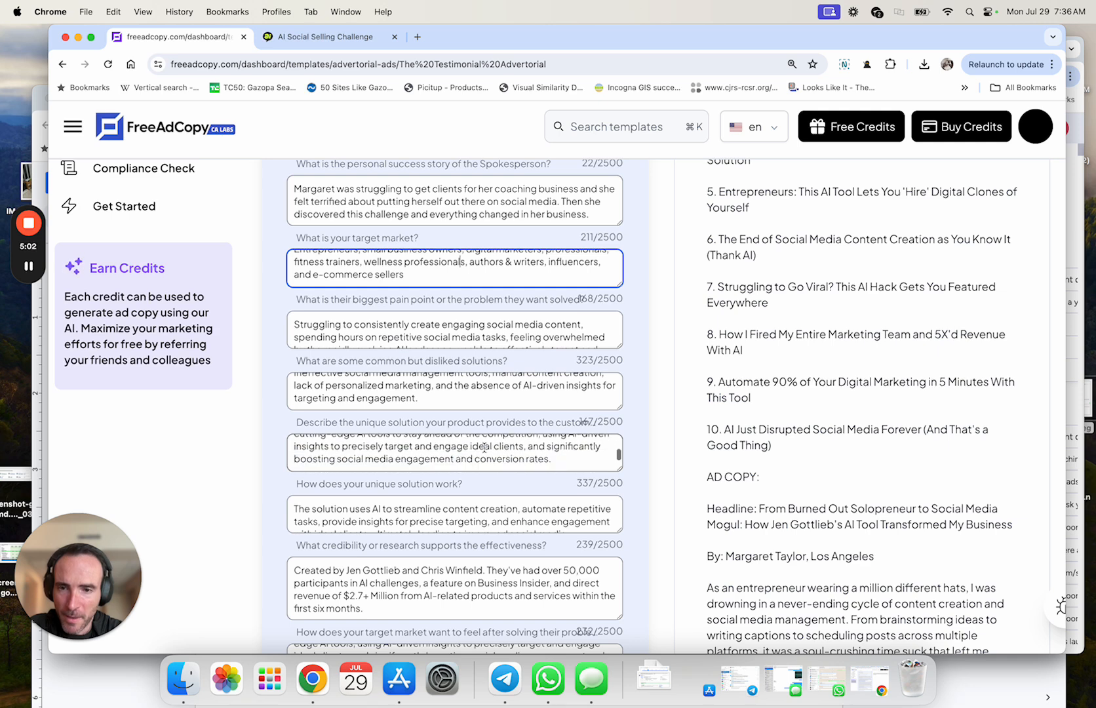
- Switch to the other browser window with the beta.freeadcopy.com Testimonial Advertorial form, check its spokesperson success story, and enlarge the page to 150%
left_click_drag(484, 44, 541, 44)
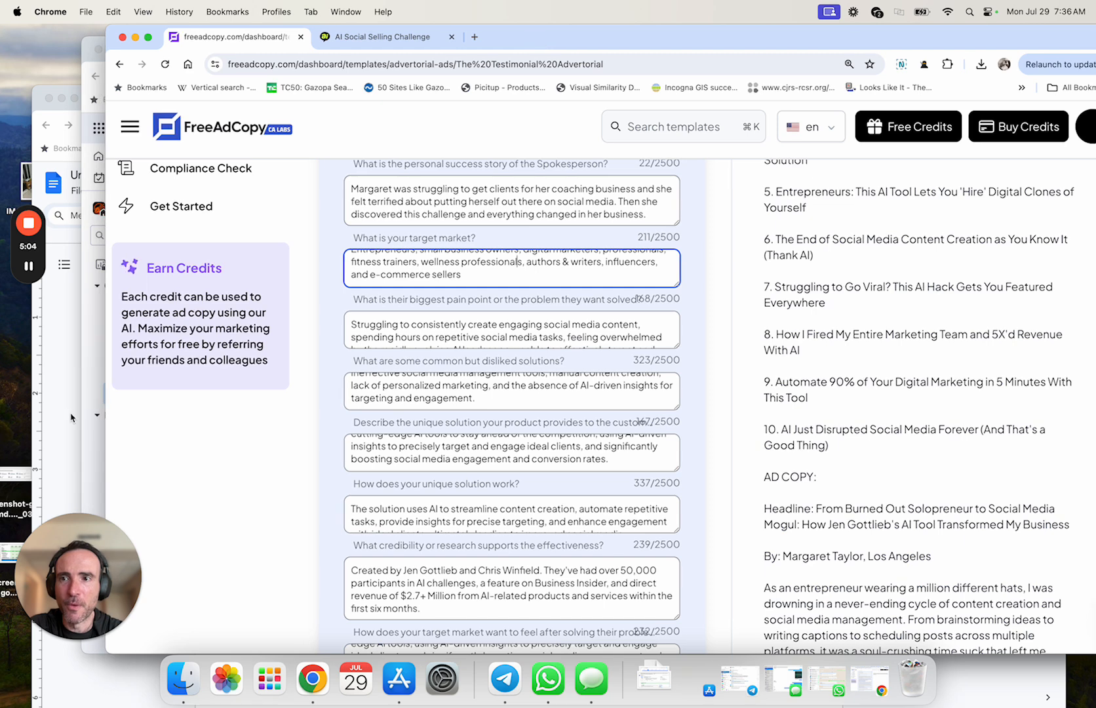
left_click(28, 266)
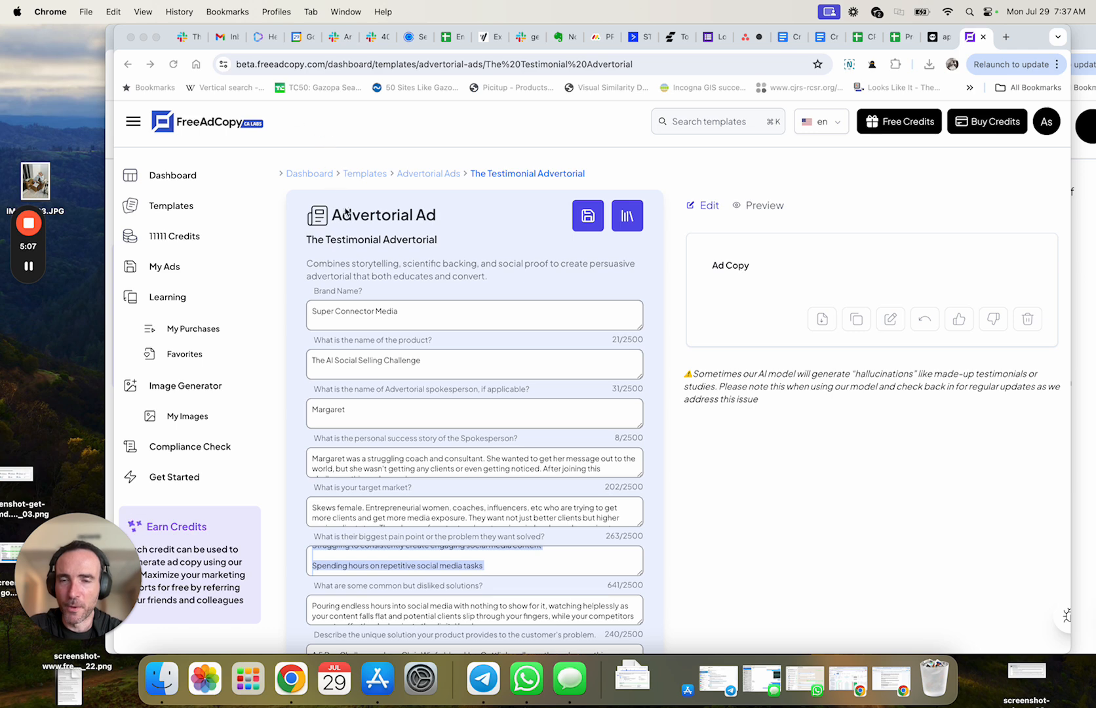
scroll(444, 347, "down", 2)
left_click(430, 427)
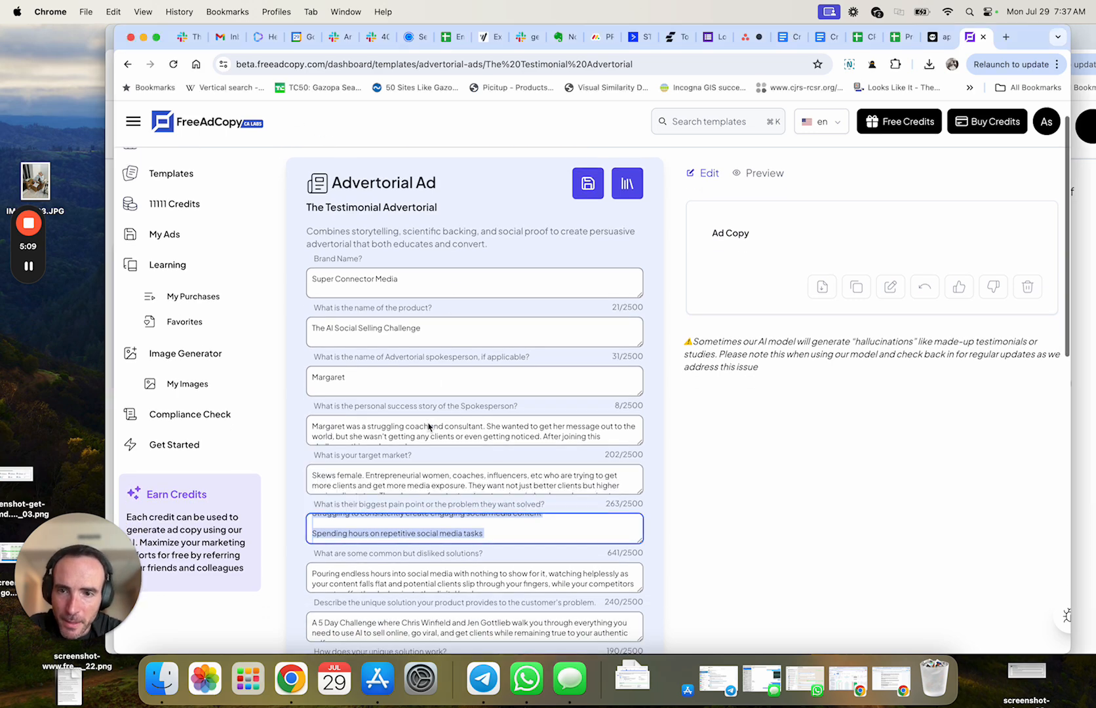
left_click(430, 426)
scroll(429, 427, "down", 2)
scroll(429, 433, "down", 1)
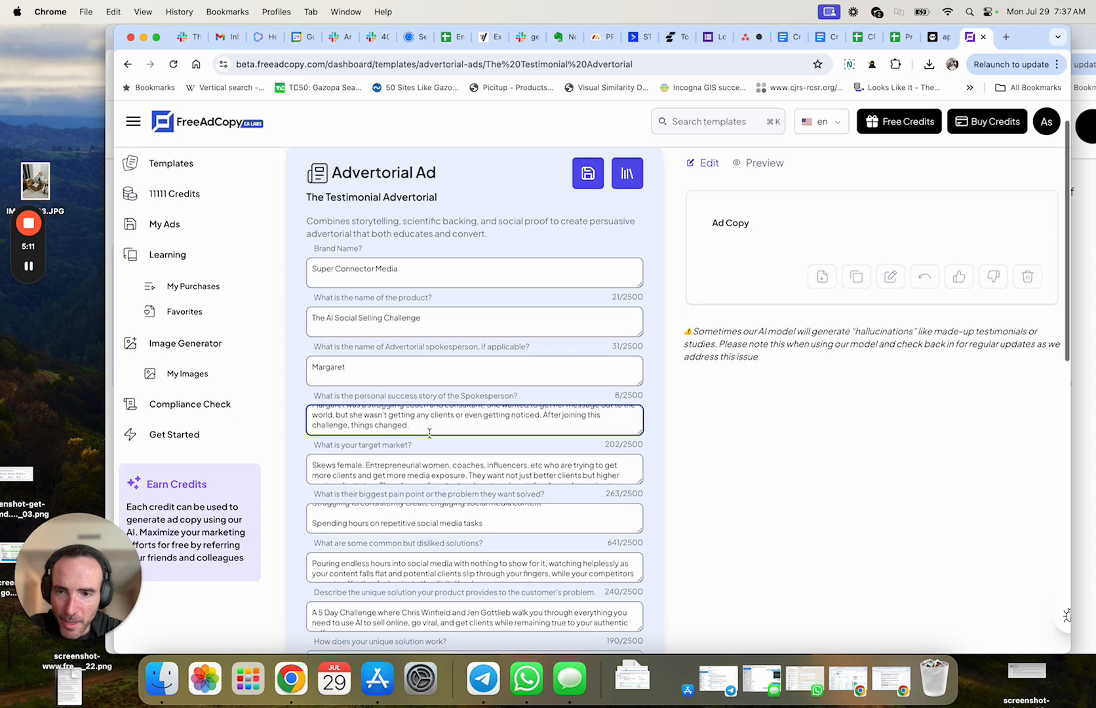
key("super+equal")
key("super+equal")
key("super+equal")
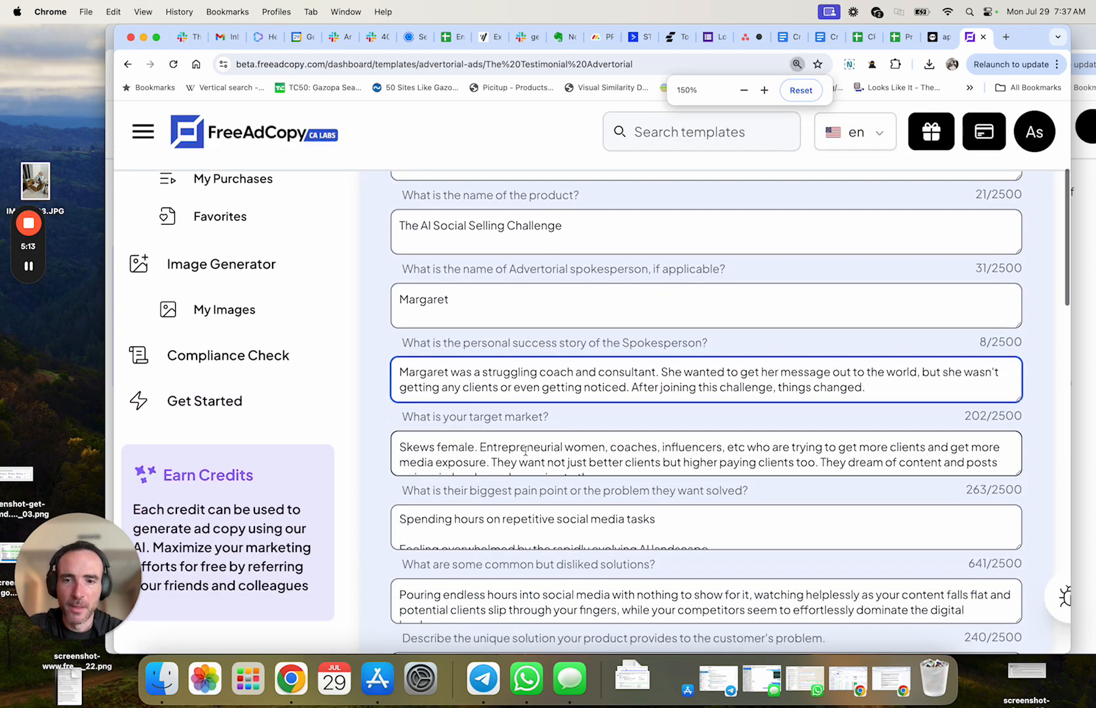
- Look over the beta form's target market and pain point answers, and copy its whole unique solution answer about the 5 Day Challenge
left_click(525, 451)
key("super+a")
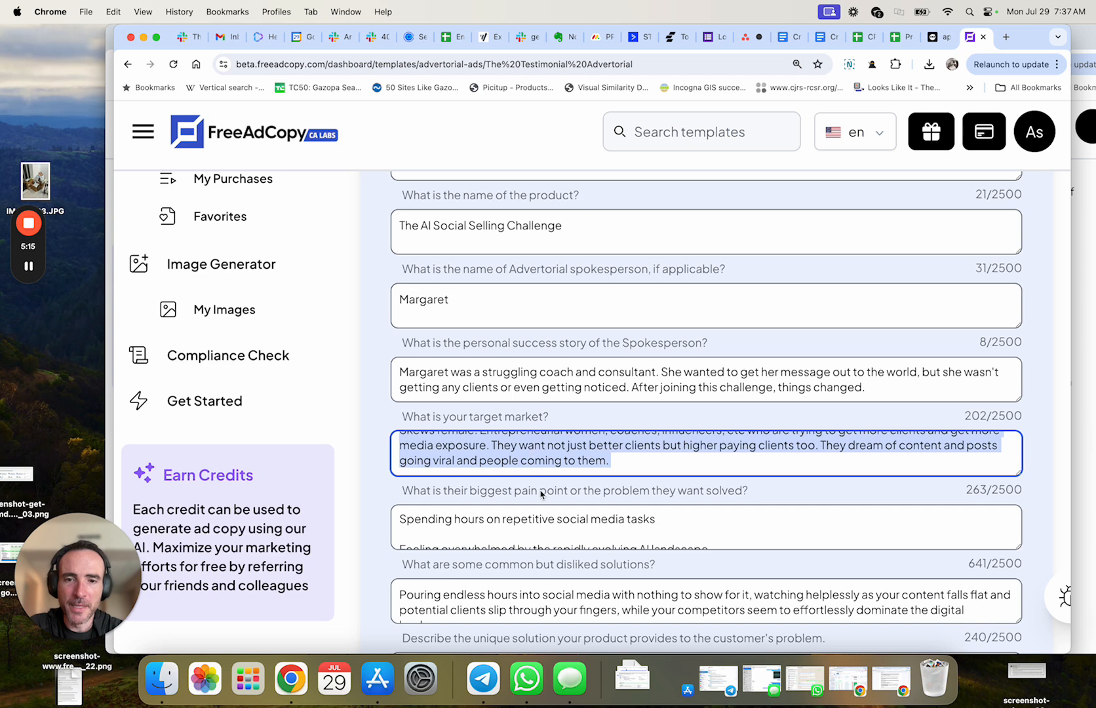
scroll(541, 491, "down", 5)
scroll(535, 446, "down", 3)
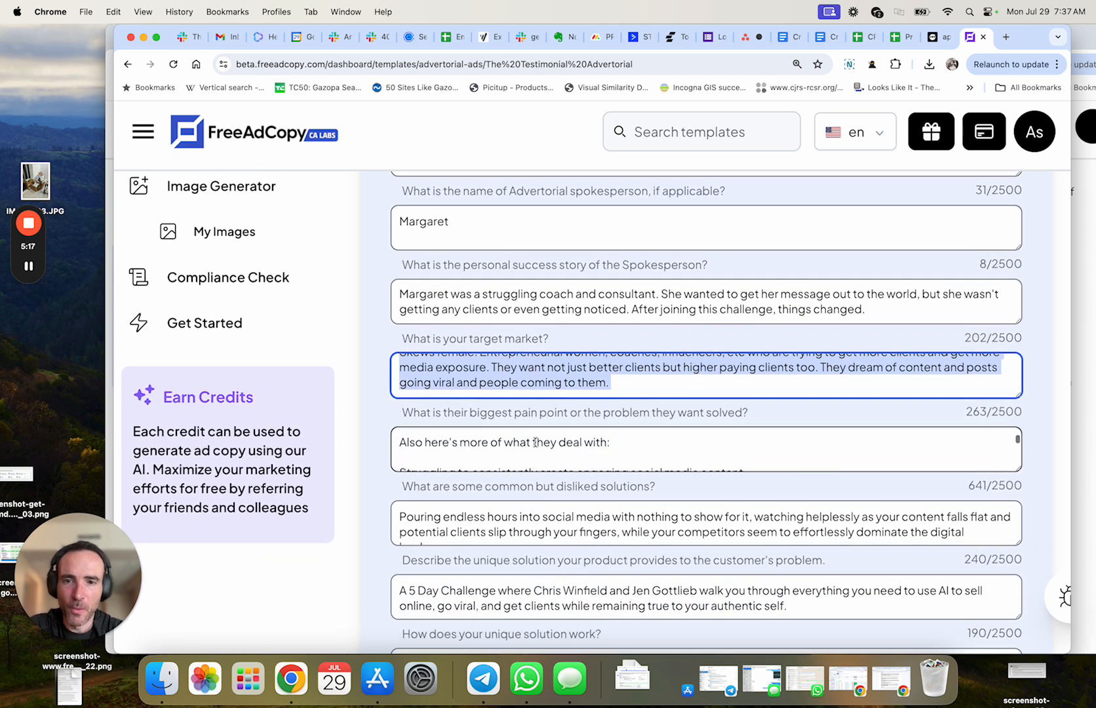
scroll(547, 512, "down", 3)
scroll(547, 512, "down", 1)
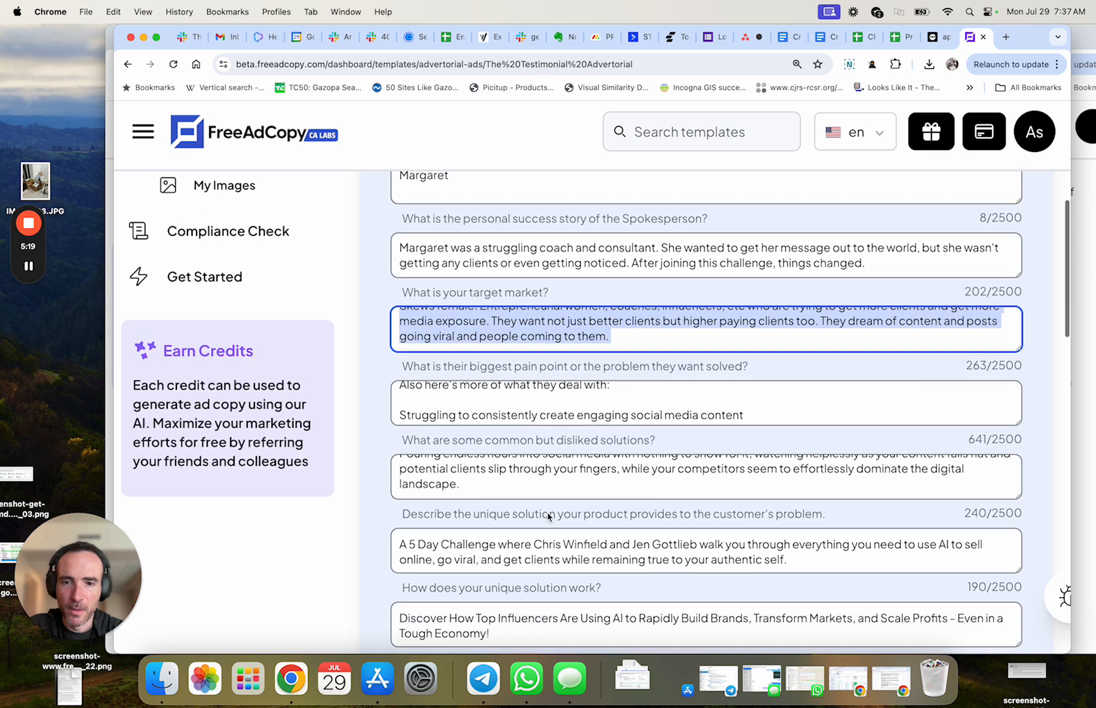
left_click(554, 543)
triple_click(554, 542)
key("cmd+c")
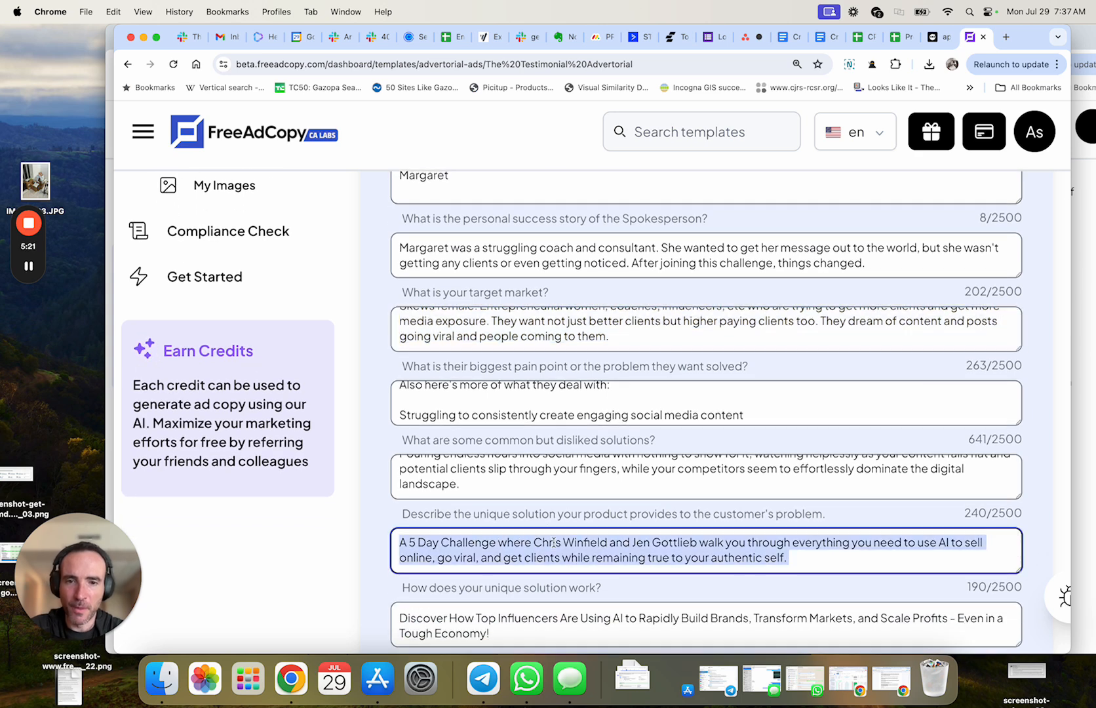
- Return to the form beside the generated ad and replace its unique solution answer with the copied 5 Day Challenge description
left_click(1089, 236)
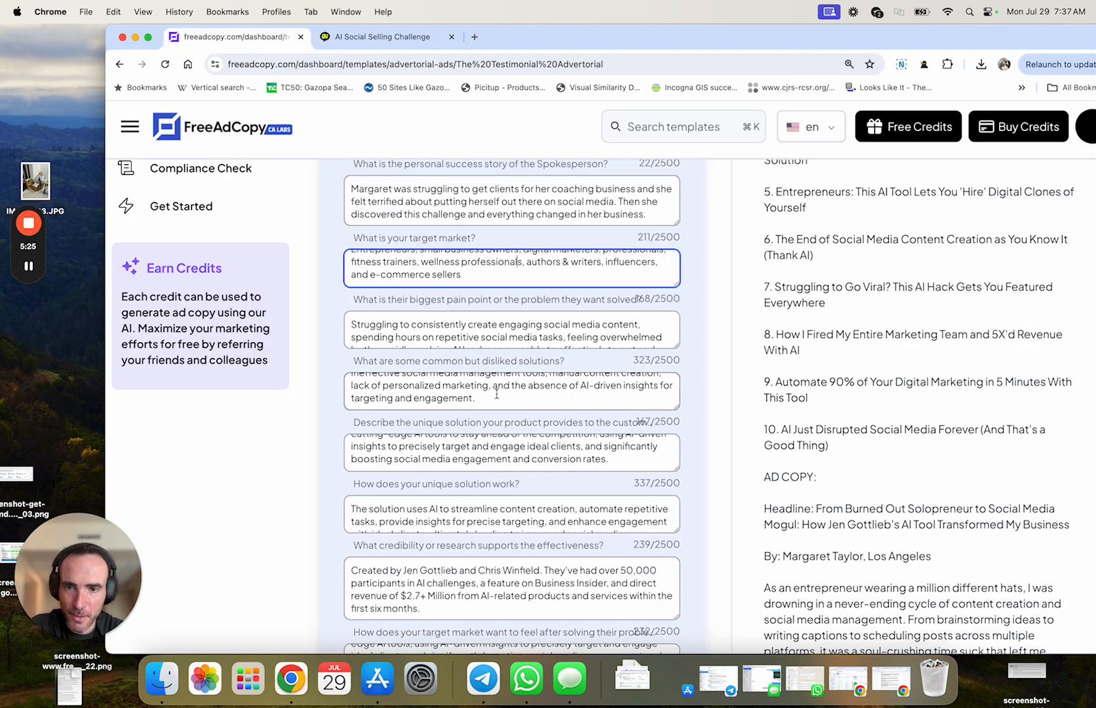
left_click(495, 442)
key("cmd+a")
key("cmd+v")
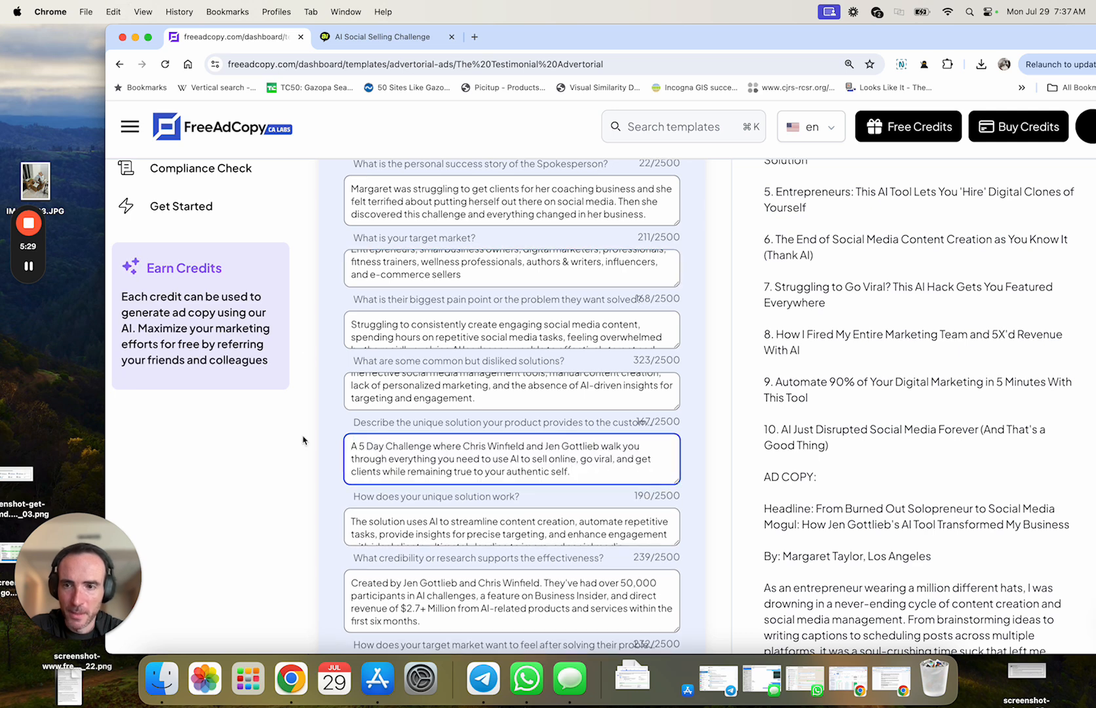
- Switch to the beta form's window and copy its whole answer on how the unique solution works, covering the Day 1 to Day 5 outline
left_click_drag(572, 44, 671, 43)
left_click(130, 362)
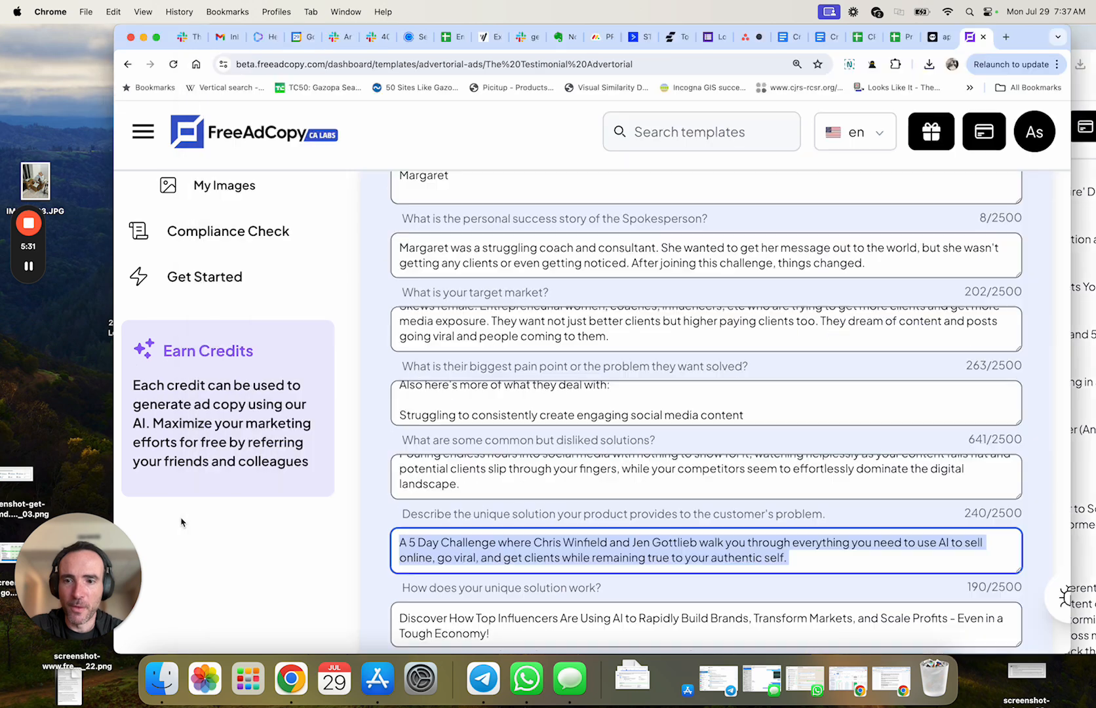
scroll(518, 423, "down", 3)
scroll(512, 427, "down", 10)
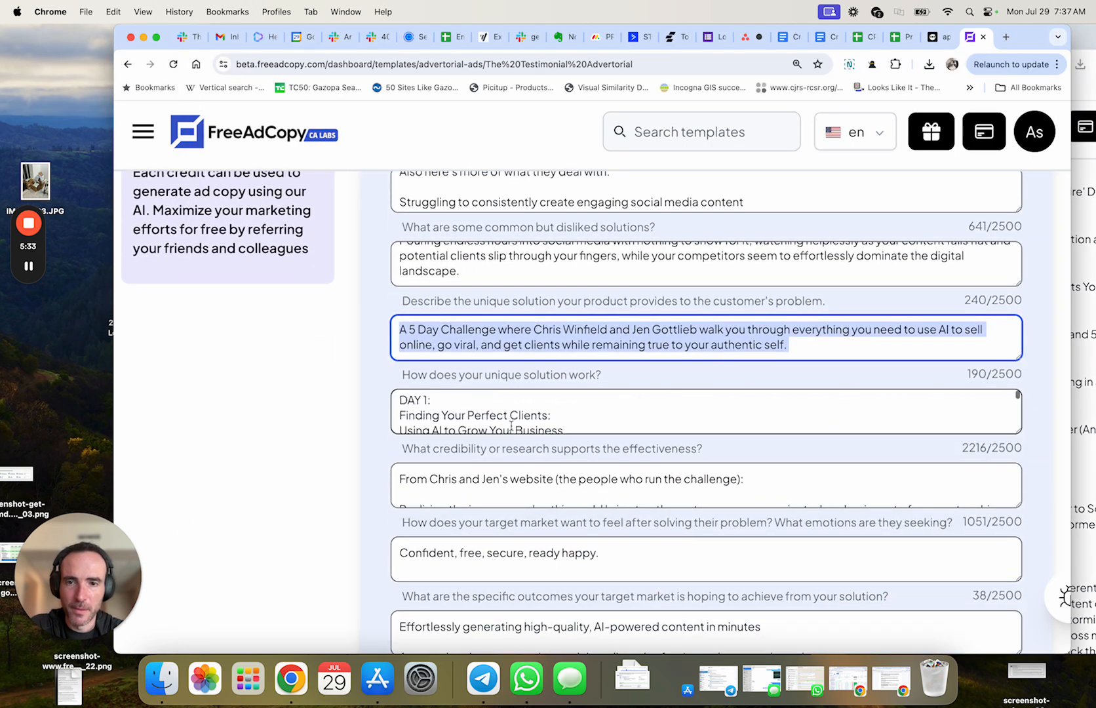
left_click(511, 426)
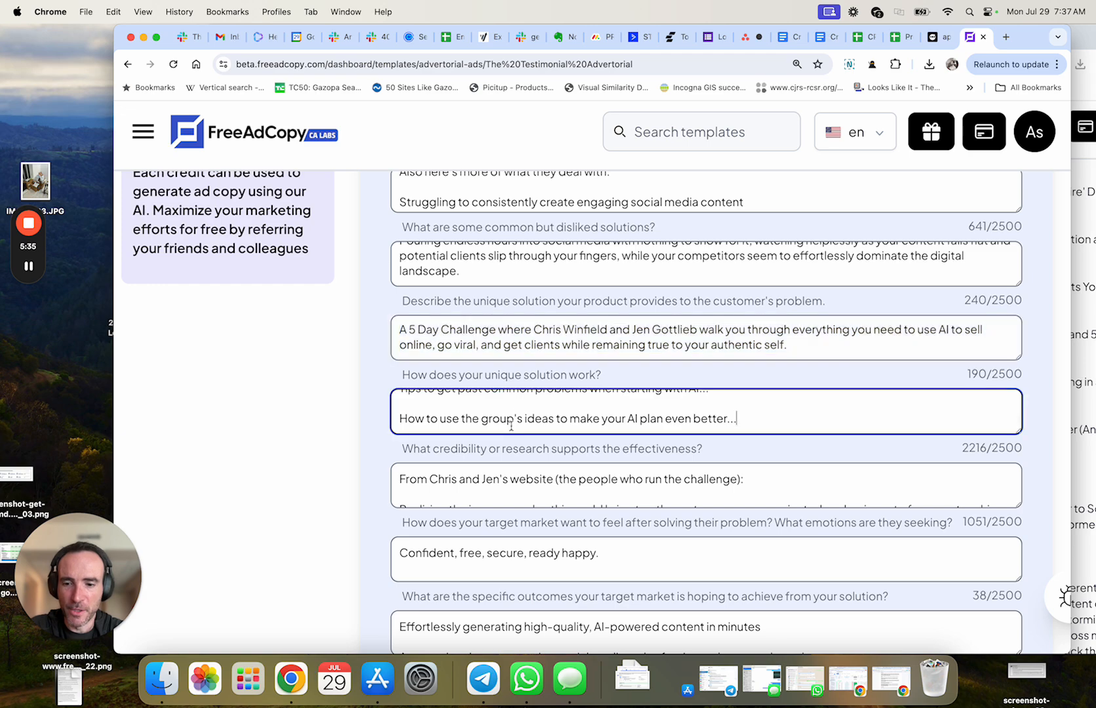
key("super+a")
- Back in the form beside the generated ad, replace the answer on how the unique solution works with the copied five-day outline
left_click(1085, 212)
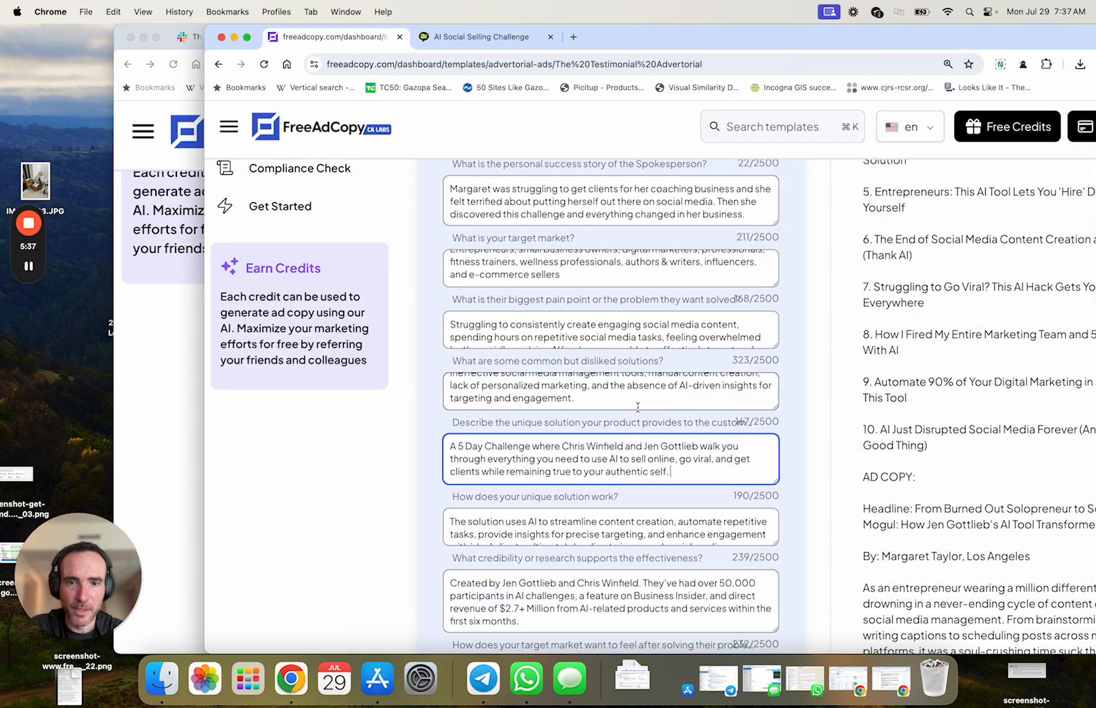
left_click(585, 537)
key("super+a")
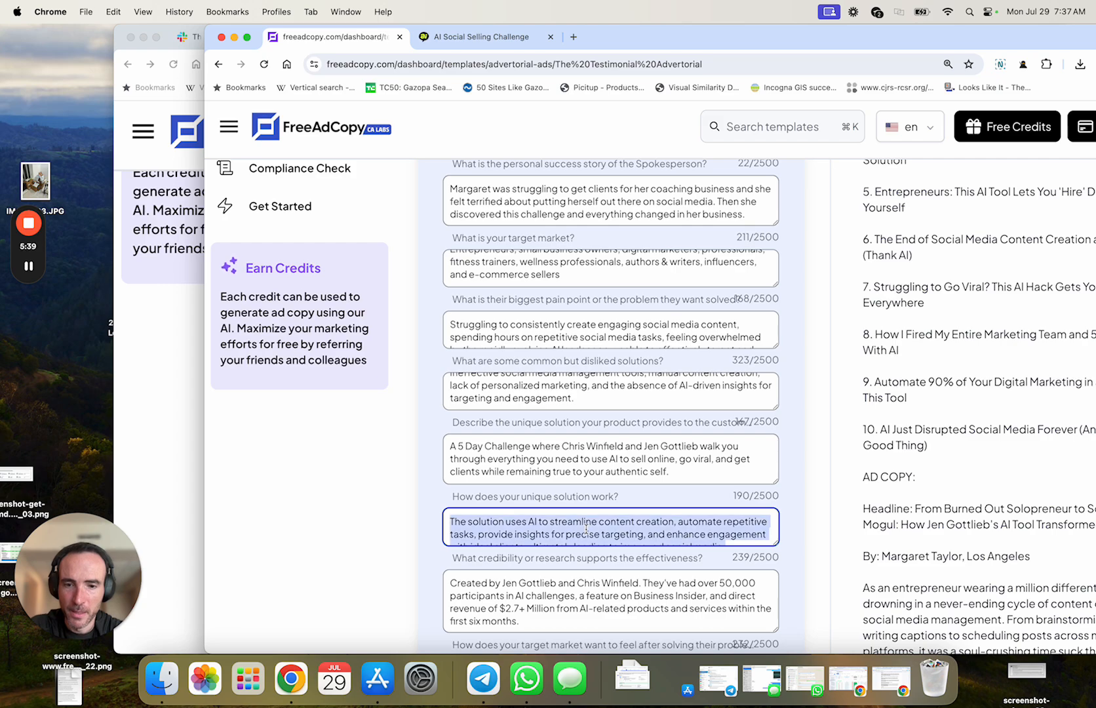
key("super+v")
scroll(556, 401, "down", 10)
scroll(556, 403, "down", 1)
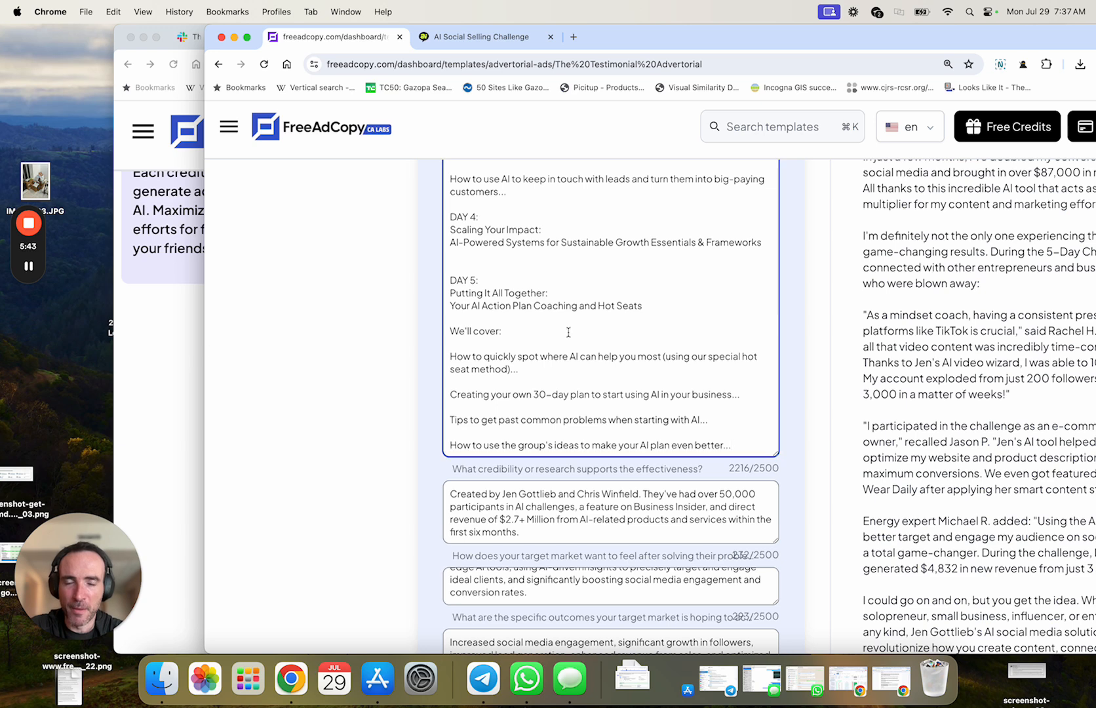
- Copy the beta form's whole credibility and research answer over the credibility answer in the form beside the generated ad
left_click(163, 394)
left_click(546, 477)
key("super+a")
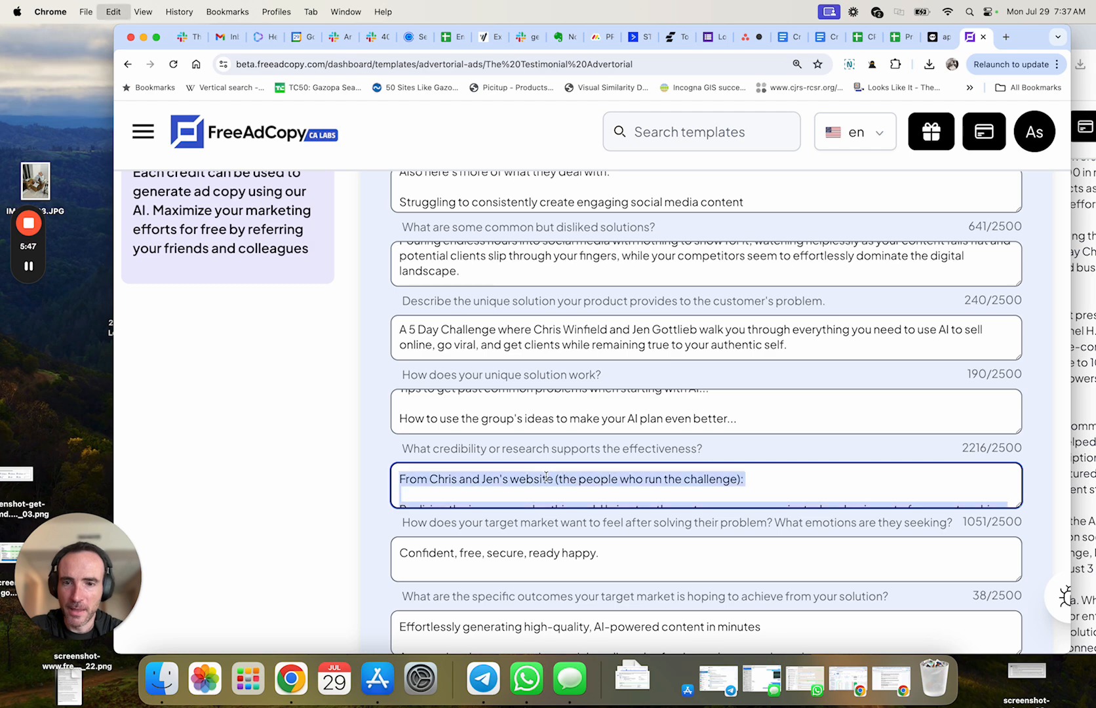
left_click(1085, 280)
scroll(565, 538, "down", 3)
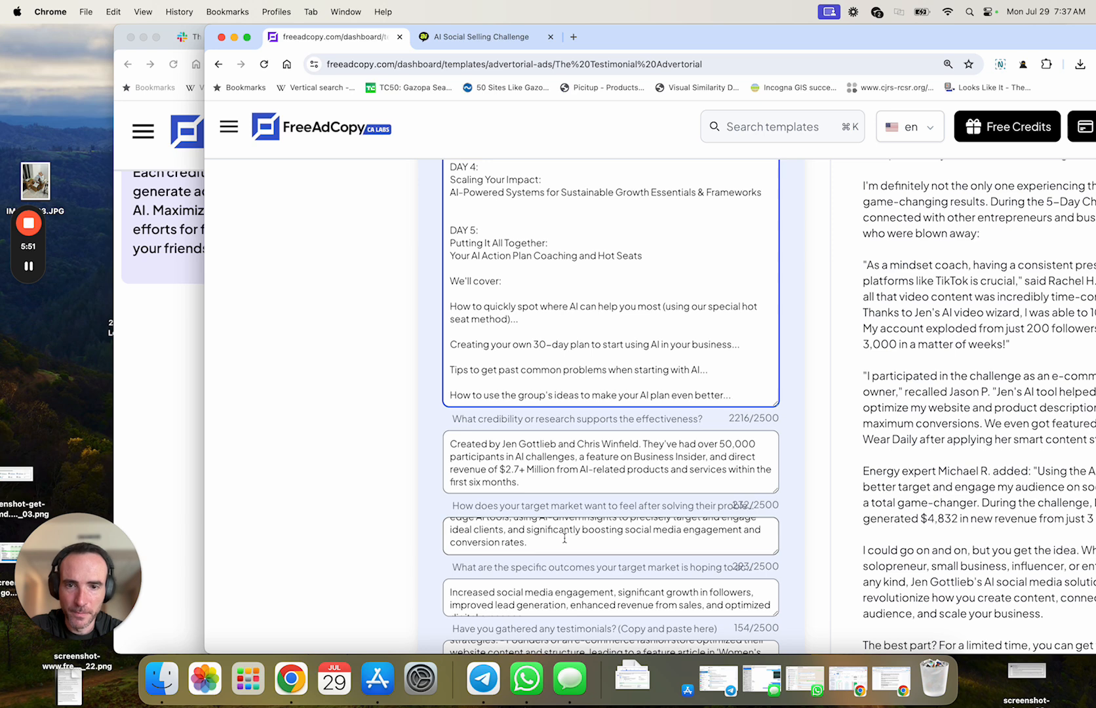
scroll(549, 486, "down", 1)
left_click_drag(546, 473, 443, 426)
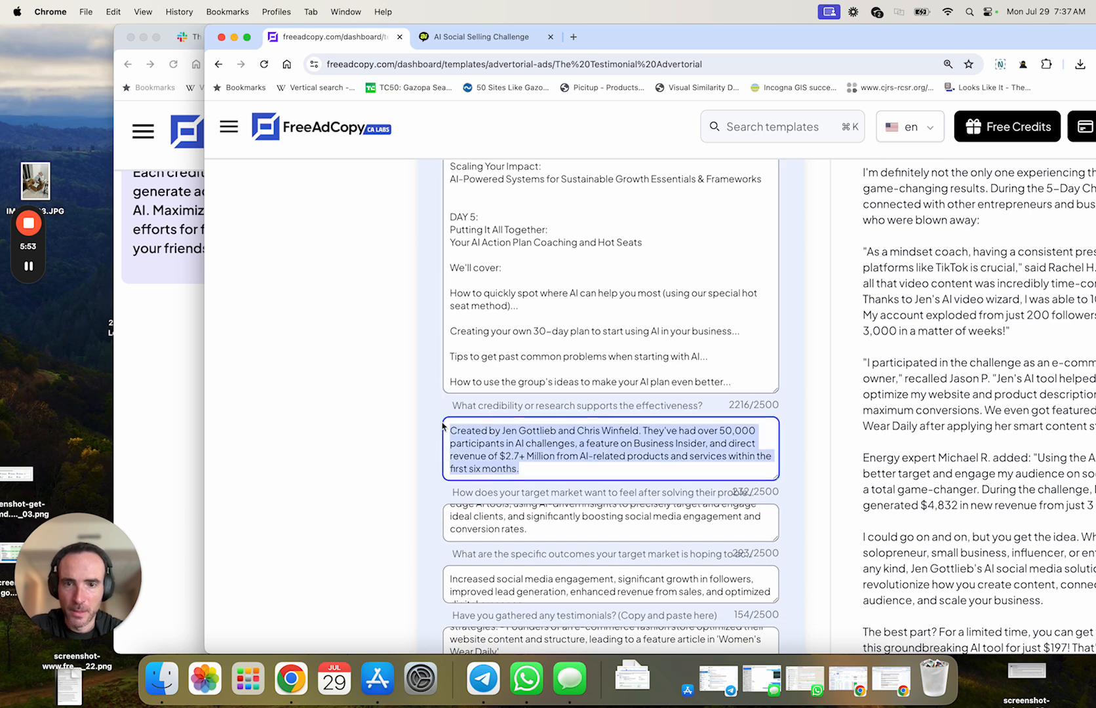
key("super+v")
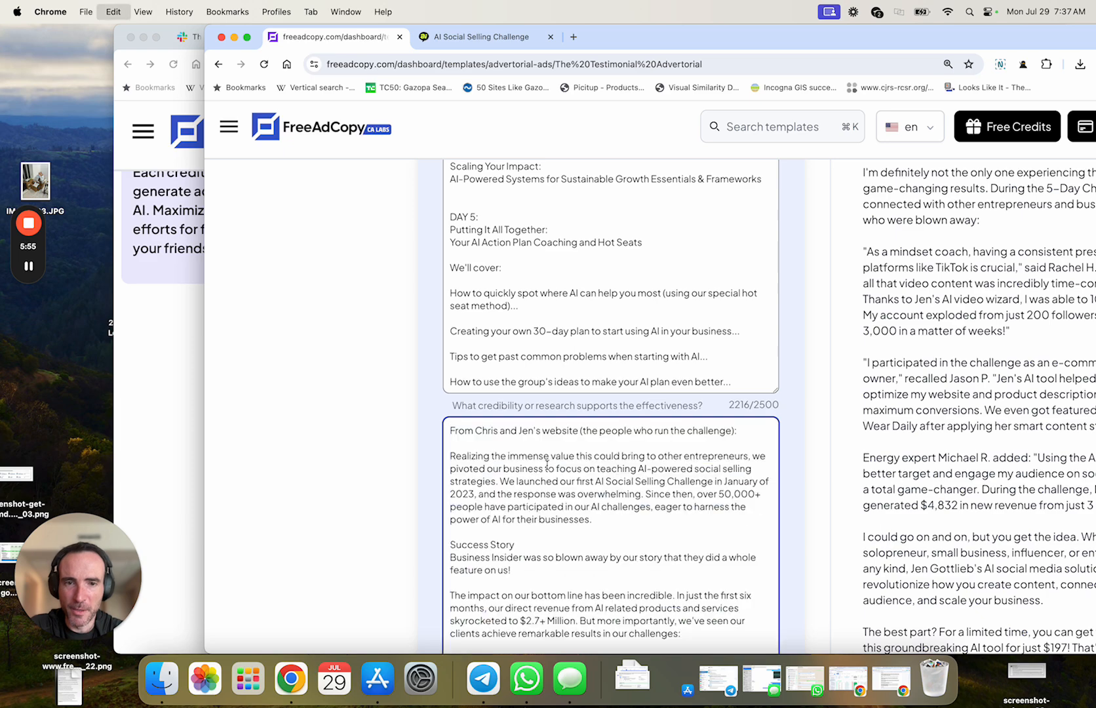
scroll(554, 387, "up", 3)
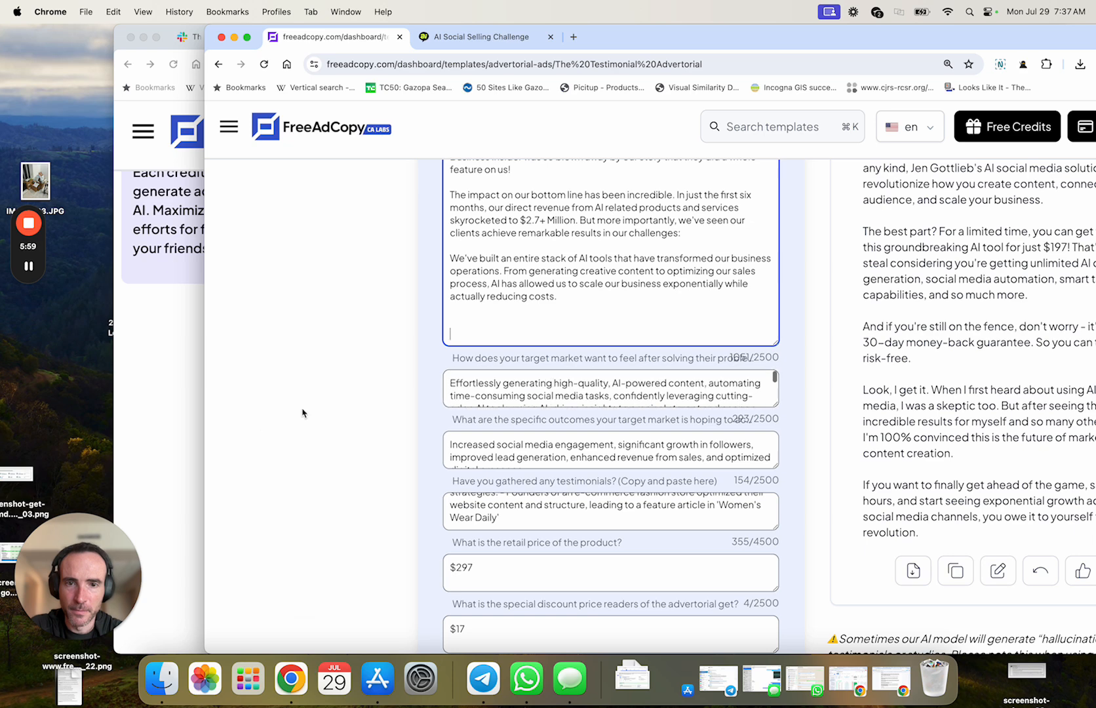
- Replace the answer on how the target market wants to feel with the beta form's "Confident, free, secure, ready happy."
scroll(588, 388, "down", 4)
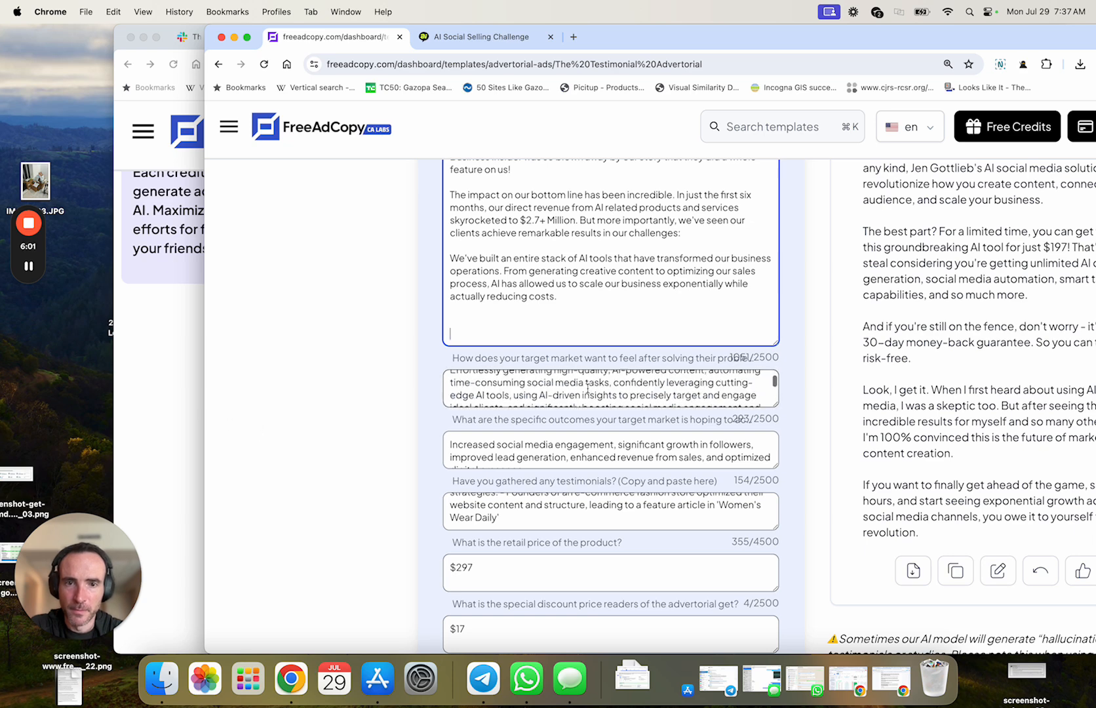
left_click(183, 448)
scroll(569, 459, "down", 2)
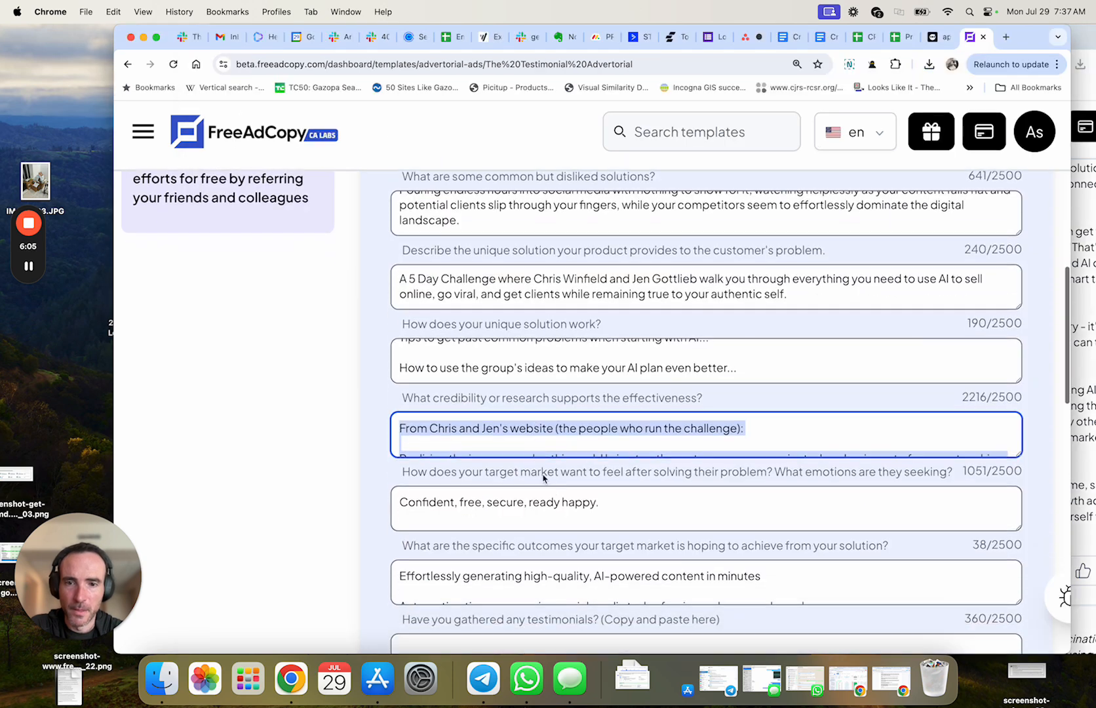
triple_click(569, 505)
key("super+c")
left_click(1083, 352)
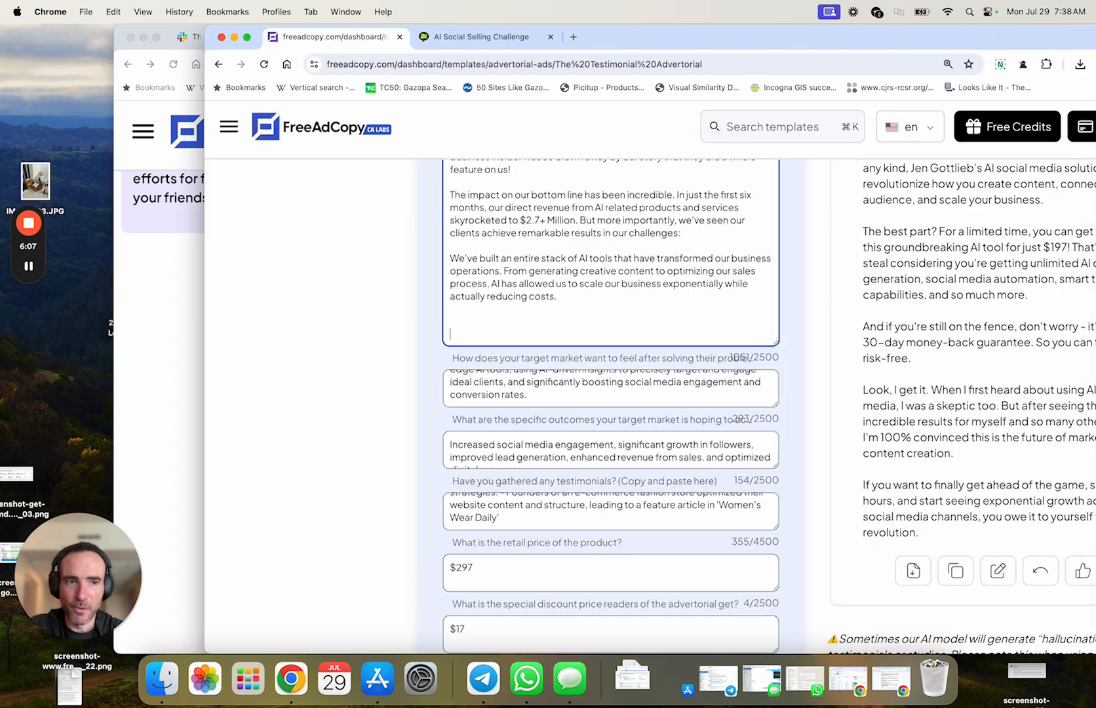
left_click(592, 391)
key("super+a")
key("super+v")
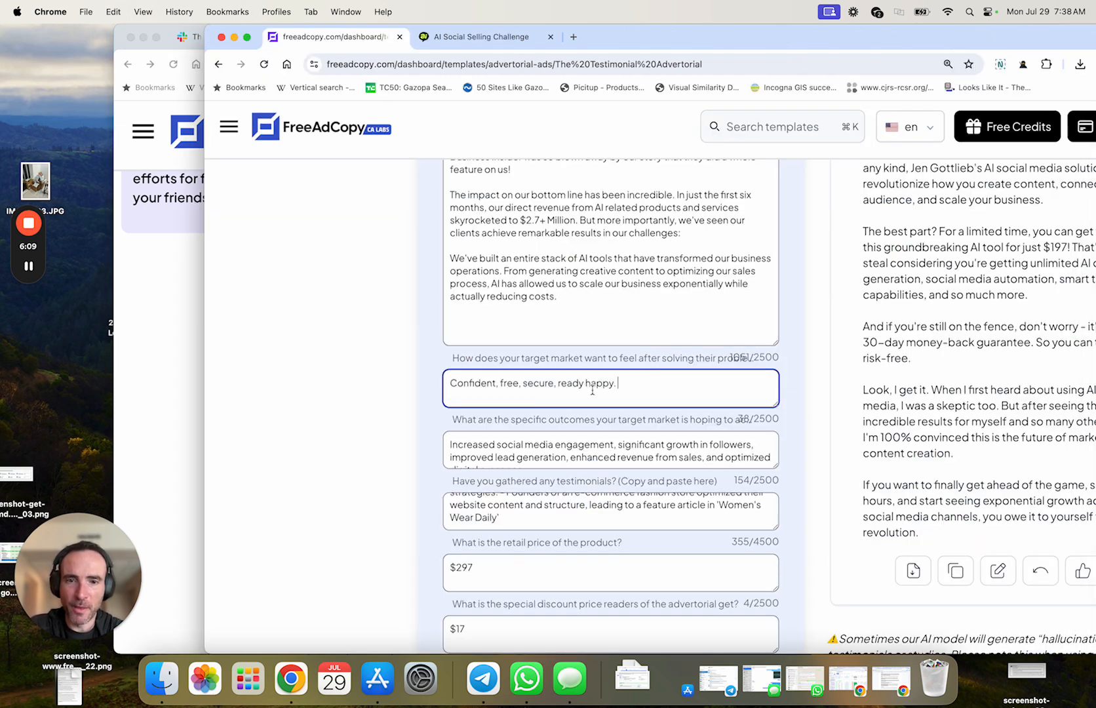
- Bring the whole form window into view, check the updated answers from start to end, and generate a new ad from them
left_click_drag(768, 47, 615, 27)
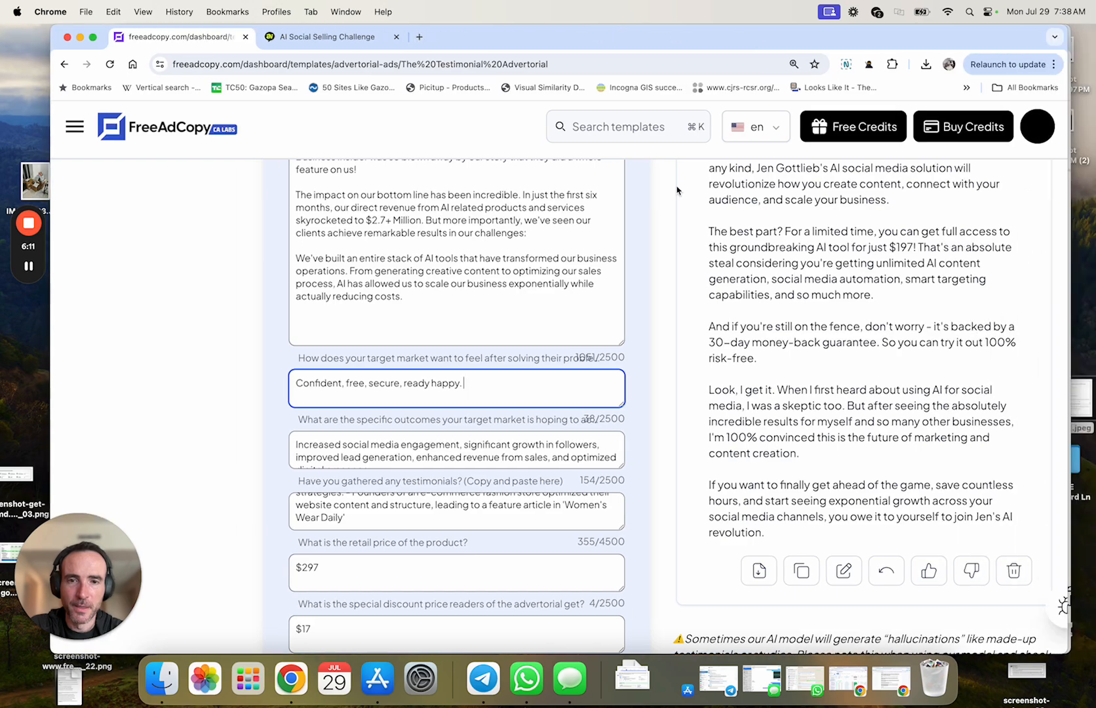
scroll(727, 318, "up", 11)
scroll(641, 313, "up", 15)
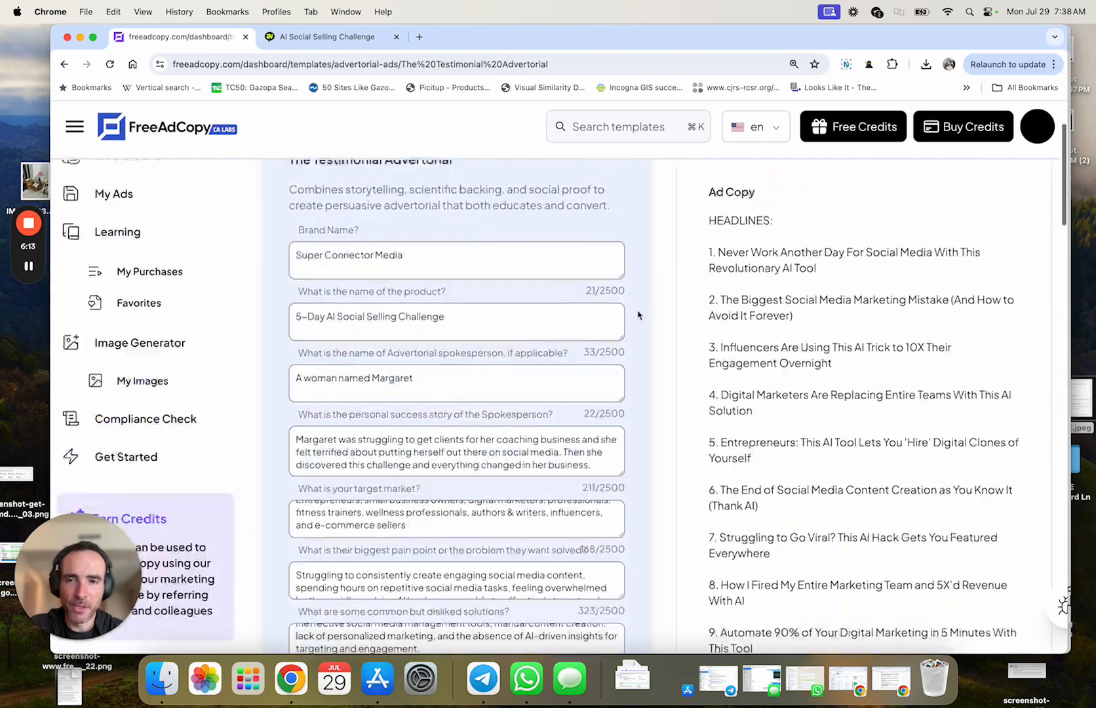
scroll(641, 313, "down", 10)
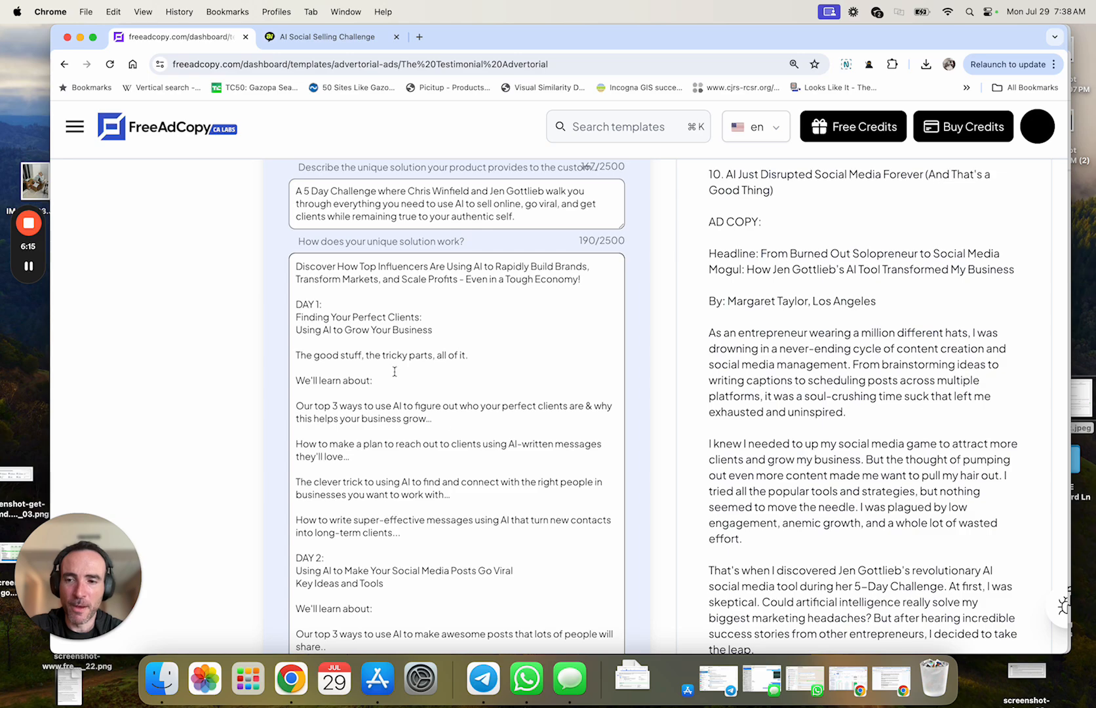
scroll(395, 372, "down", 20)
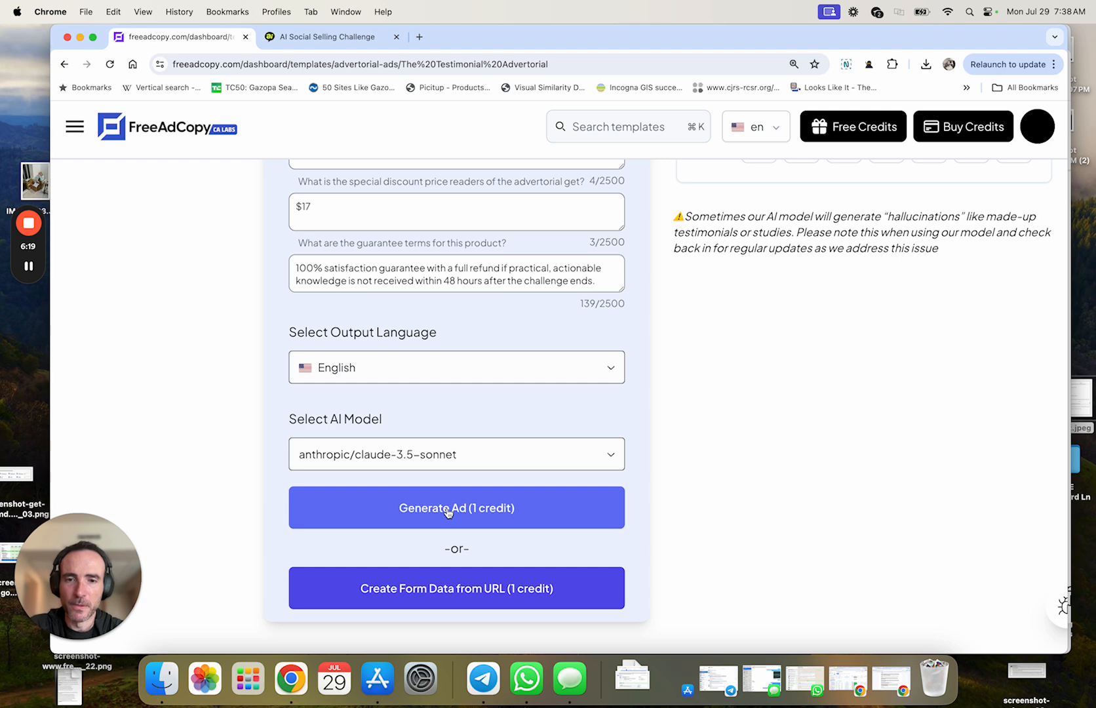
left_click(448, 509)
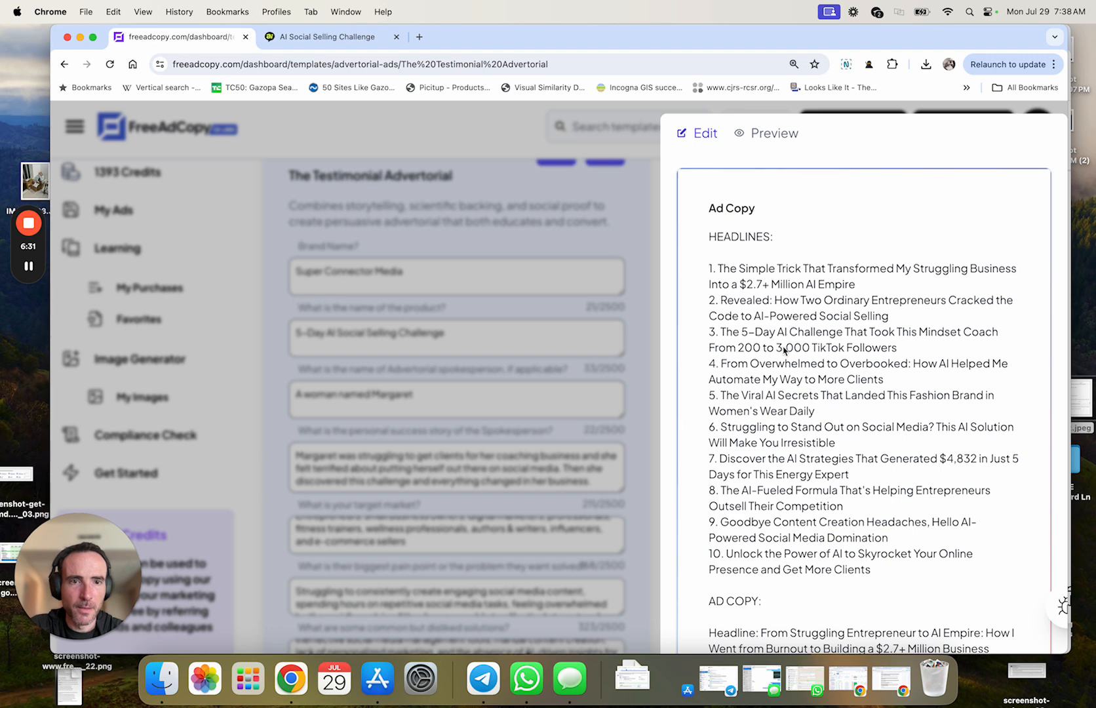
- Examine the new ad's ten headlines, including the third about the mindset coach, and the opening of the advertorial story
triple_click(779, 342)
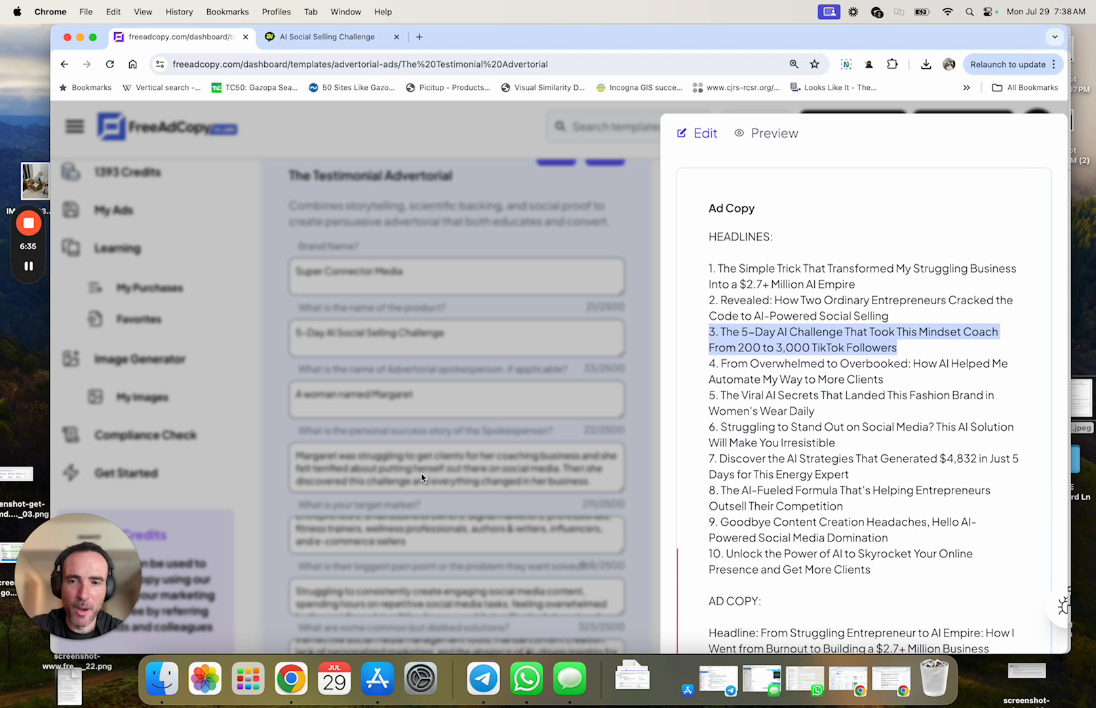
scroll(779, 389, "down", 1)
scroll(779, 389, "down", 6)
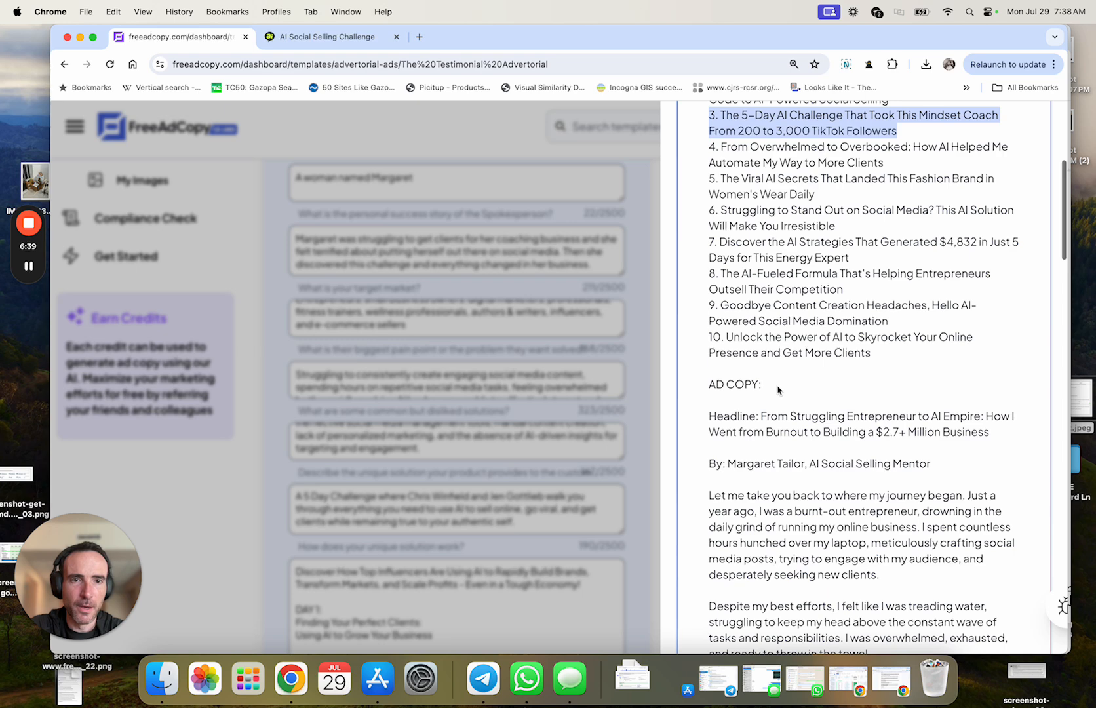
scroll(780, 391, "down", 2)
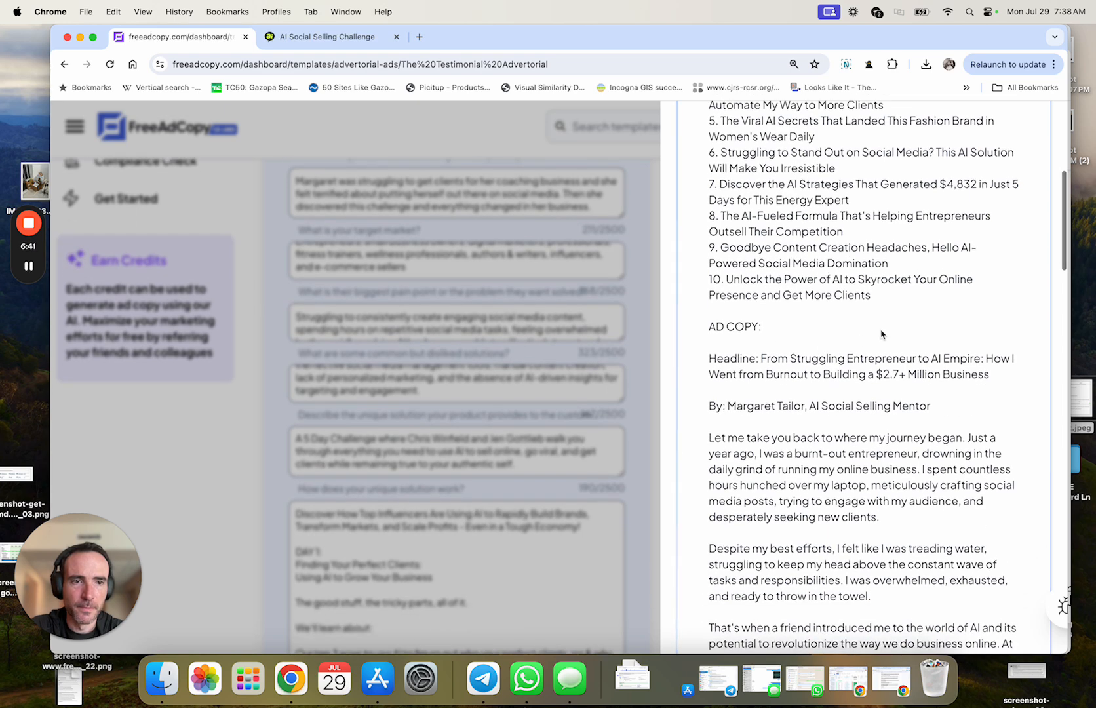
scroll(881, 334, "down", 2)
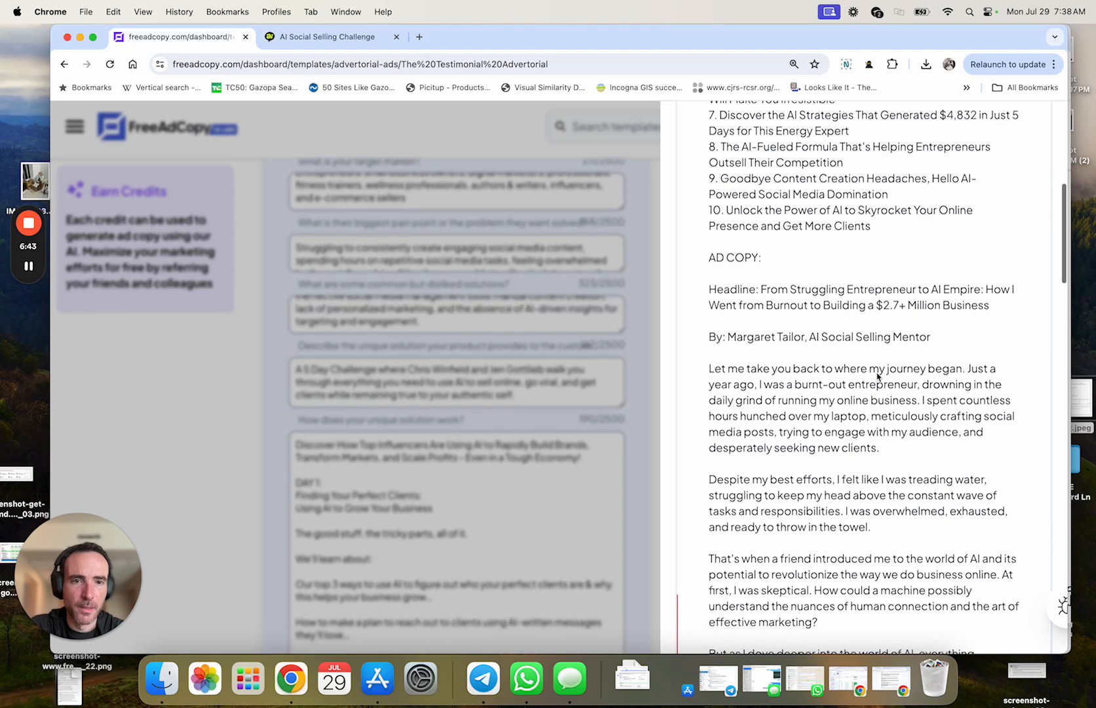
scroll(877, 375, "down", 1)
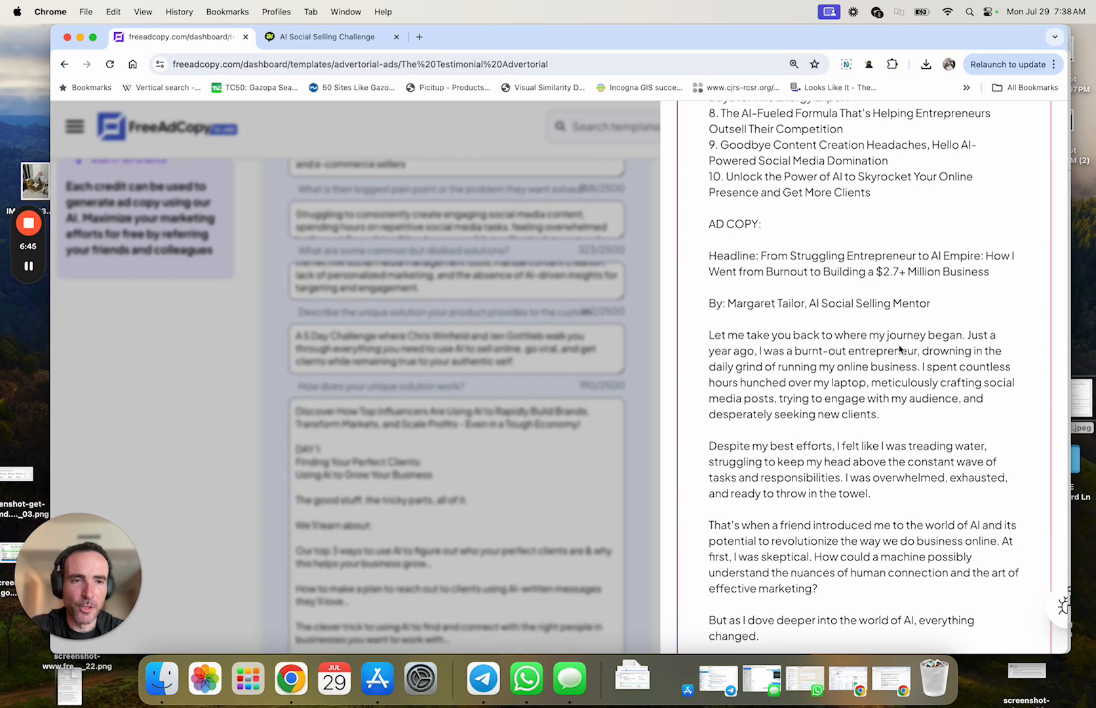
scroll(899, 349, "down", 1)
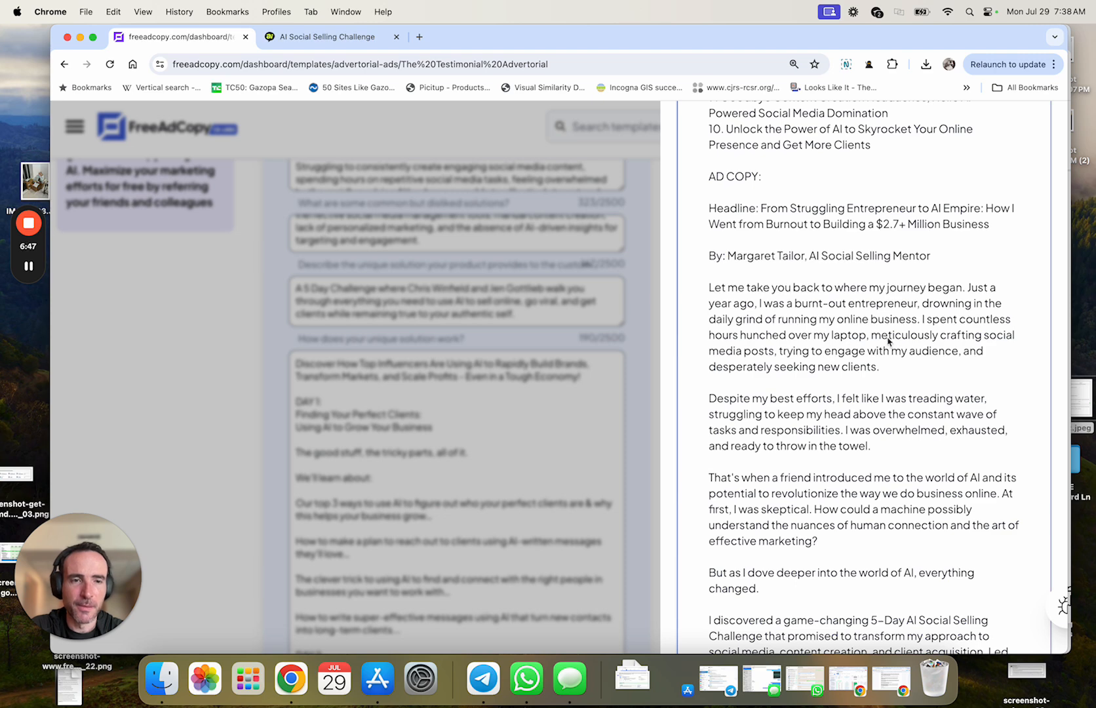
scroll(891, 337, "down", 4)
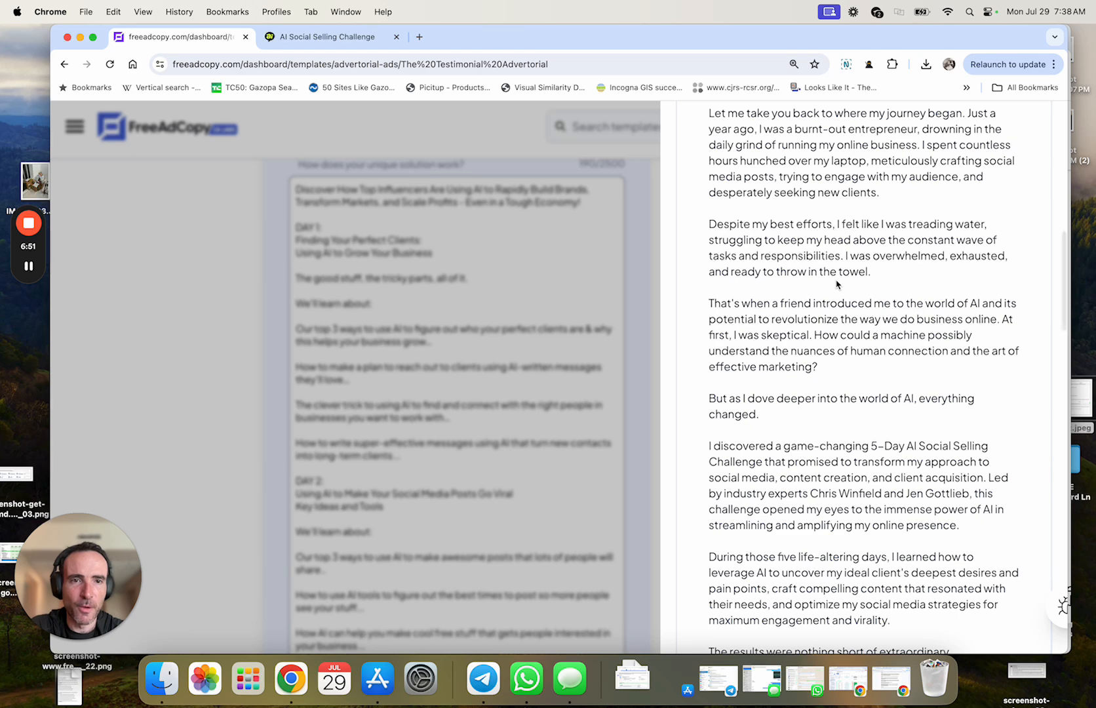
- Read the advertorial story from the introduction to AI through the challenge experience to the business transformation
scroll(907, 284, "down", 1)
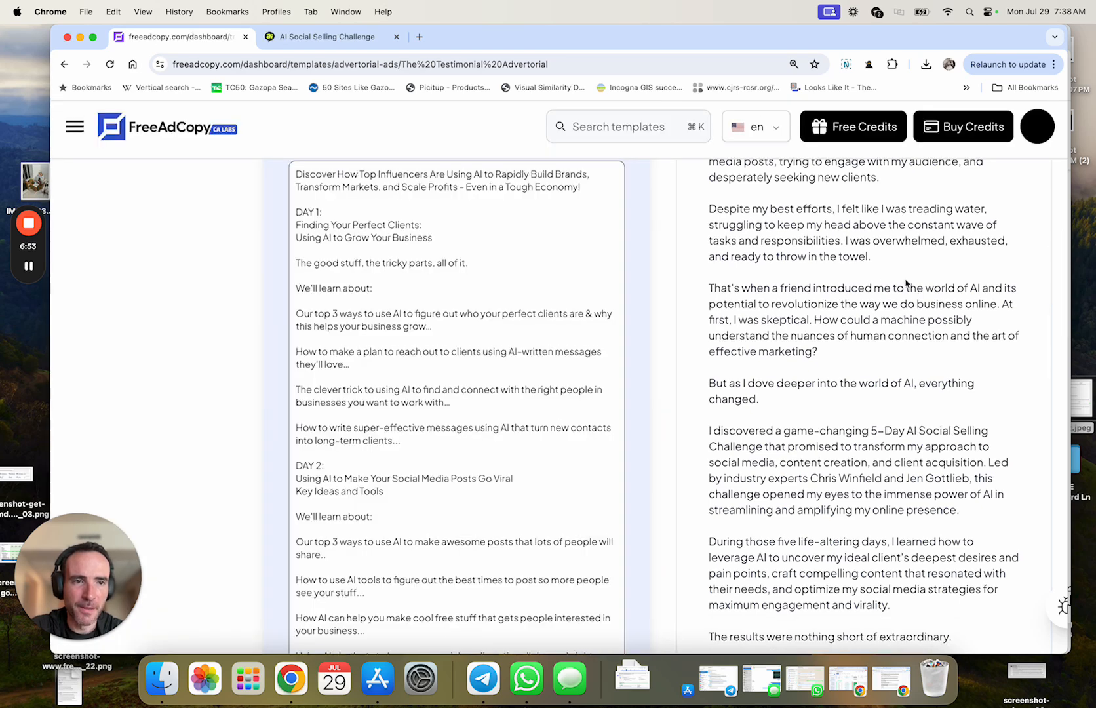
scroll(907, 283, "down", 3)
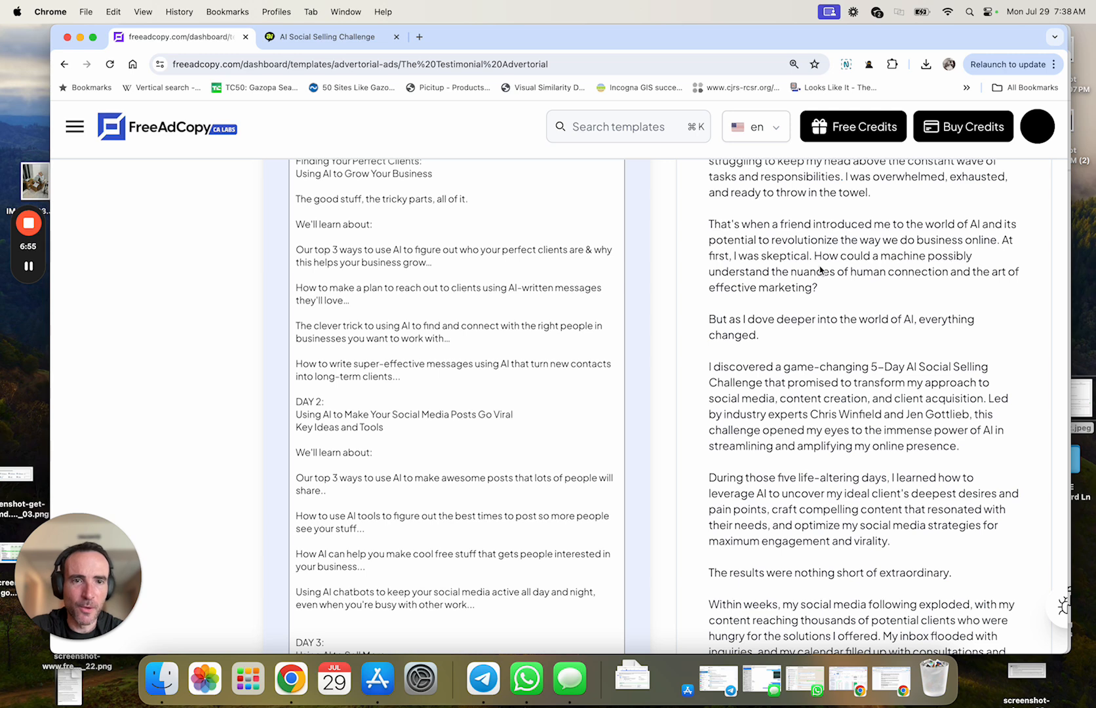
scroll(820, 270, "down", 1)
scroll(846, 329, "down", 2)
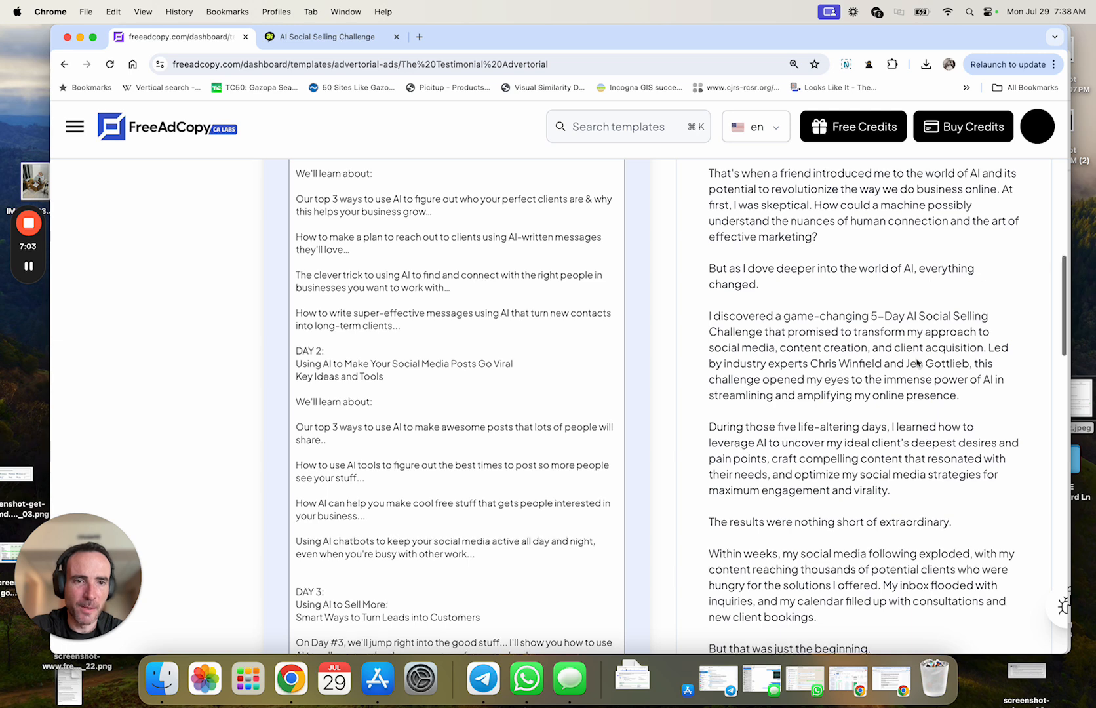
scroll(900, 325, "down", 4)
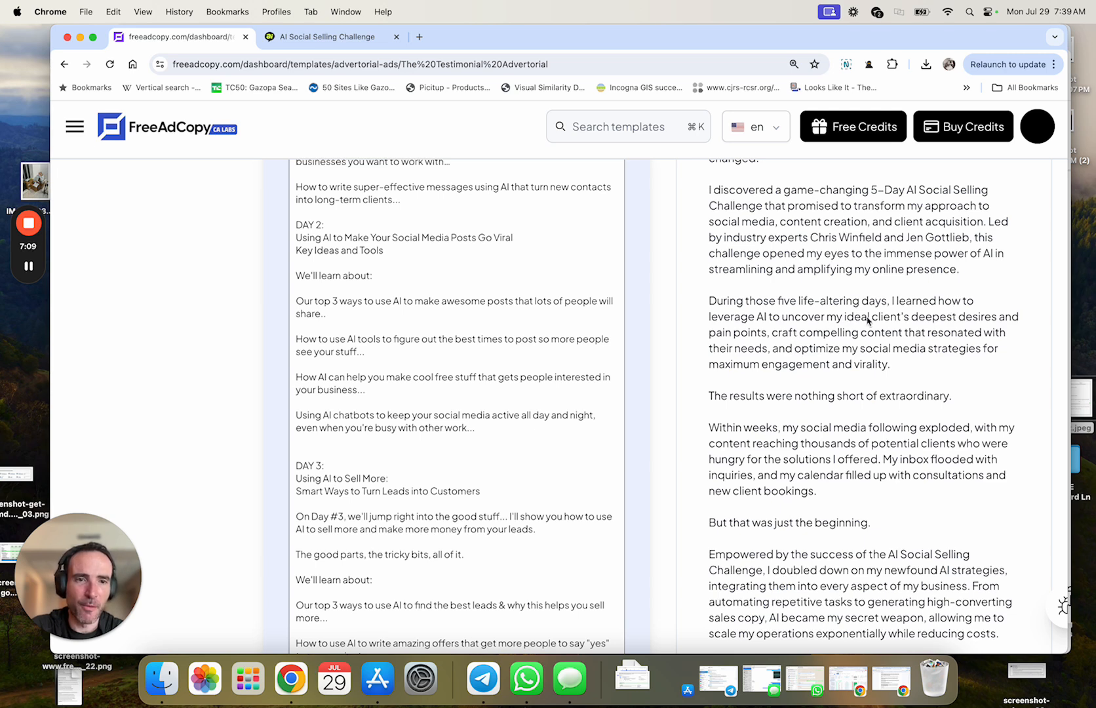
scroll(846, 339, "down", 5)
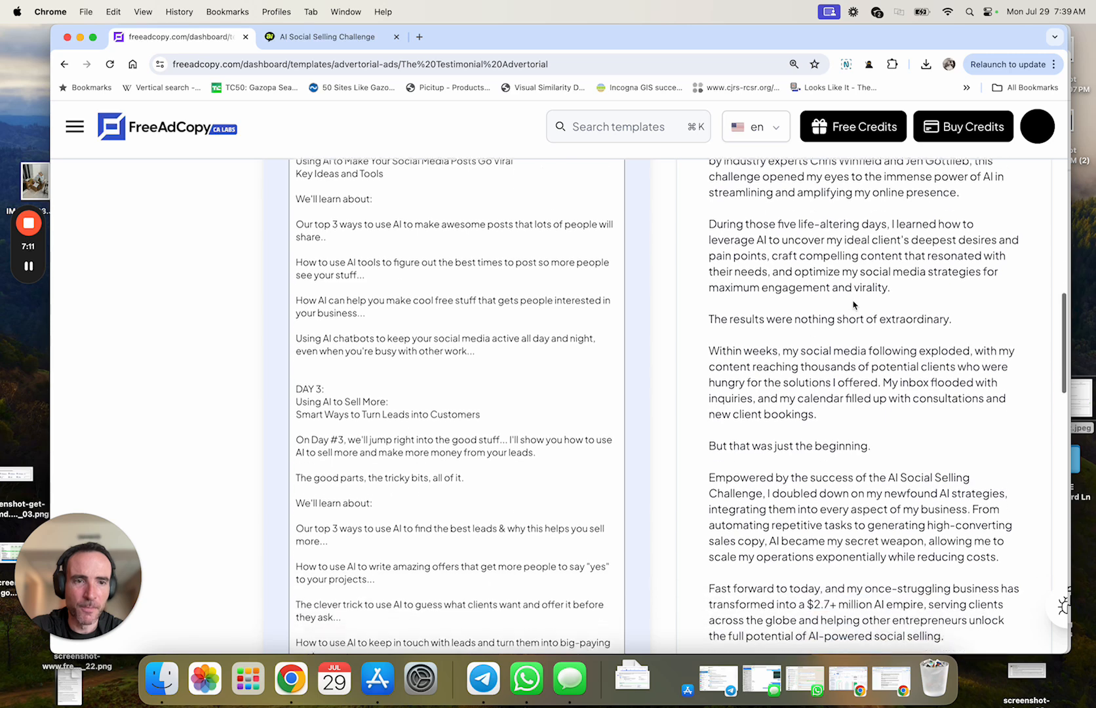
scroll(821, 340, "down", 1)
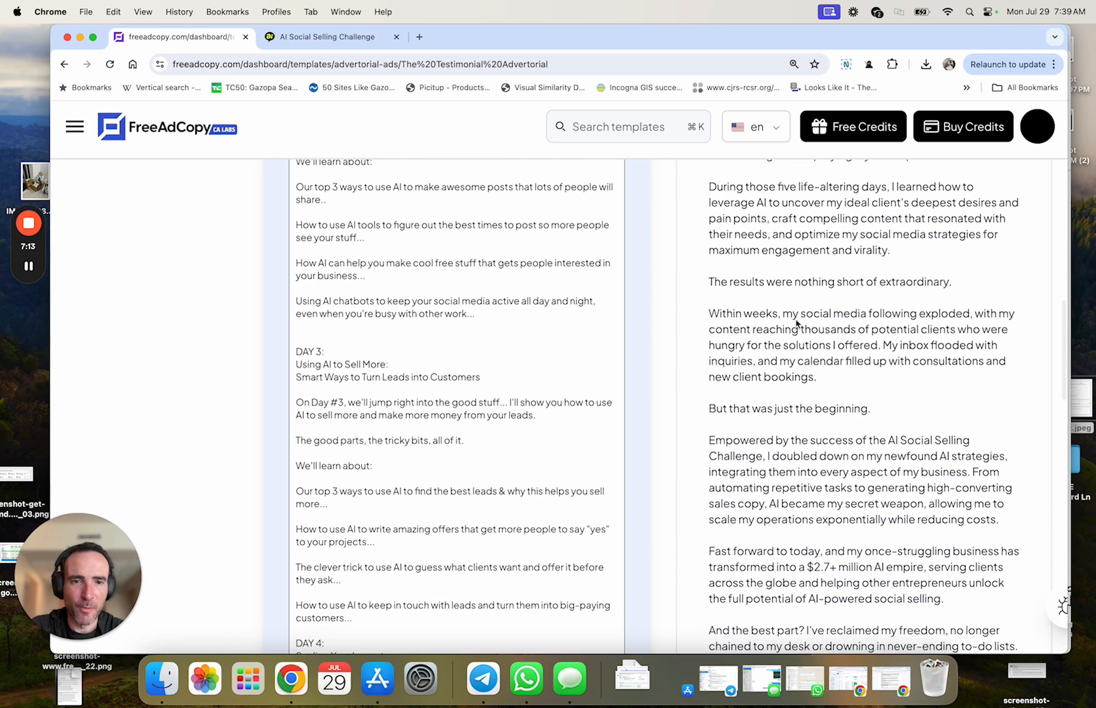
scroll(800, 321, "down", 4)
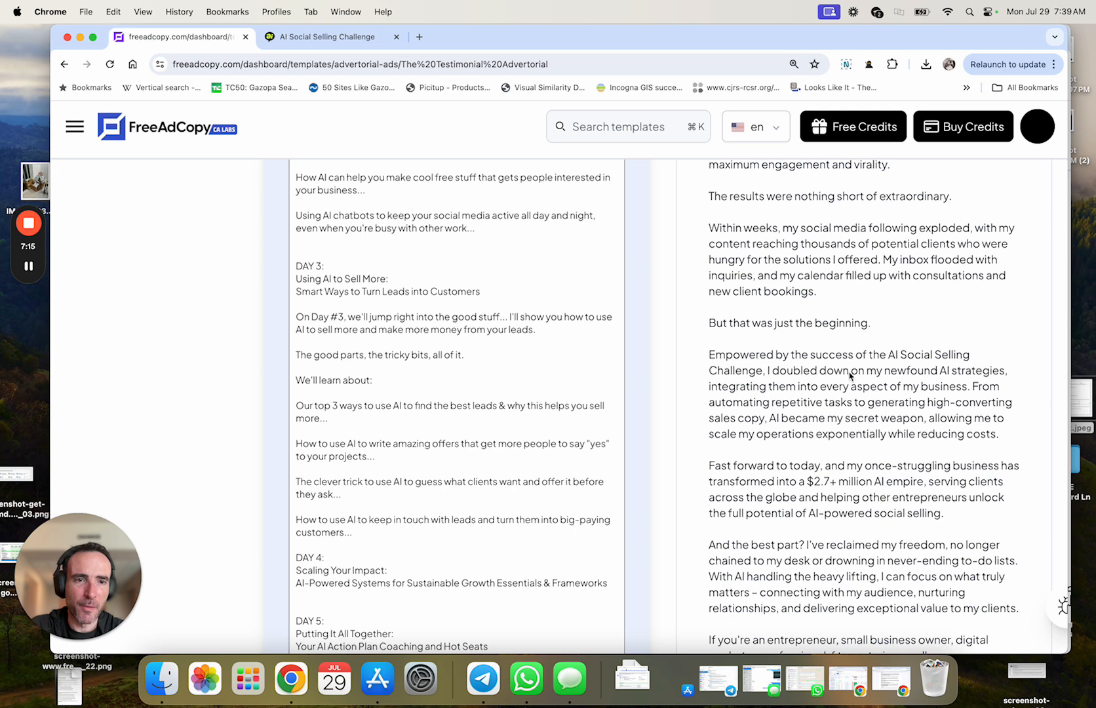
scroll(845, 388, "down", 2)
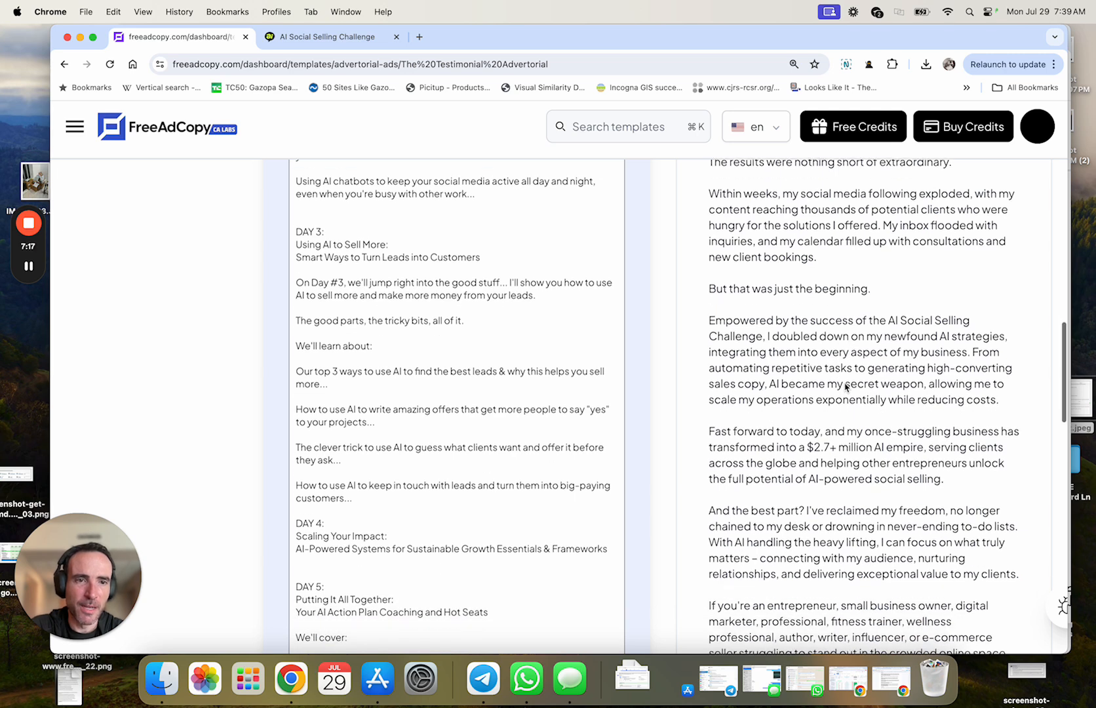
scroll(846, 388, "up", 1)
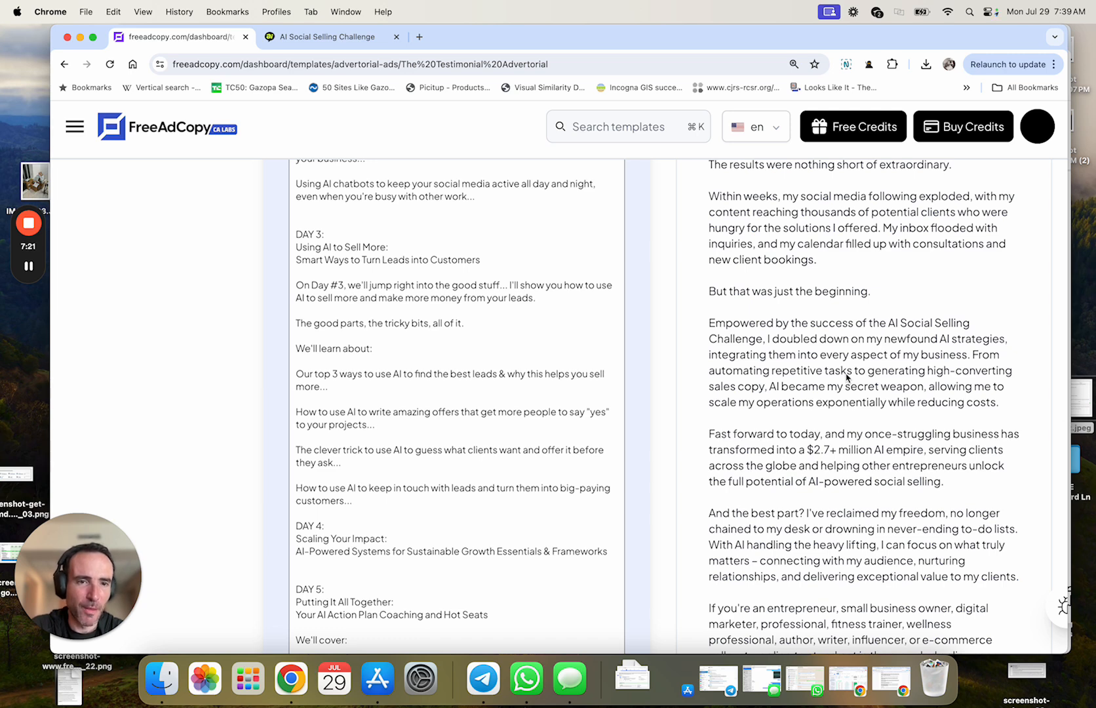
scroll(846, 377, "down", 7)
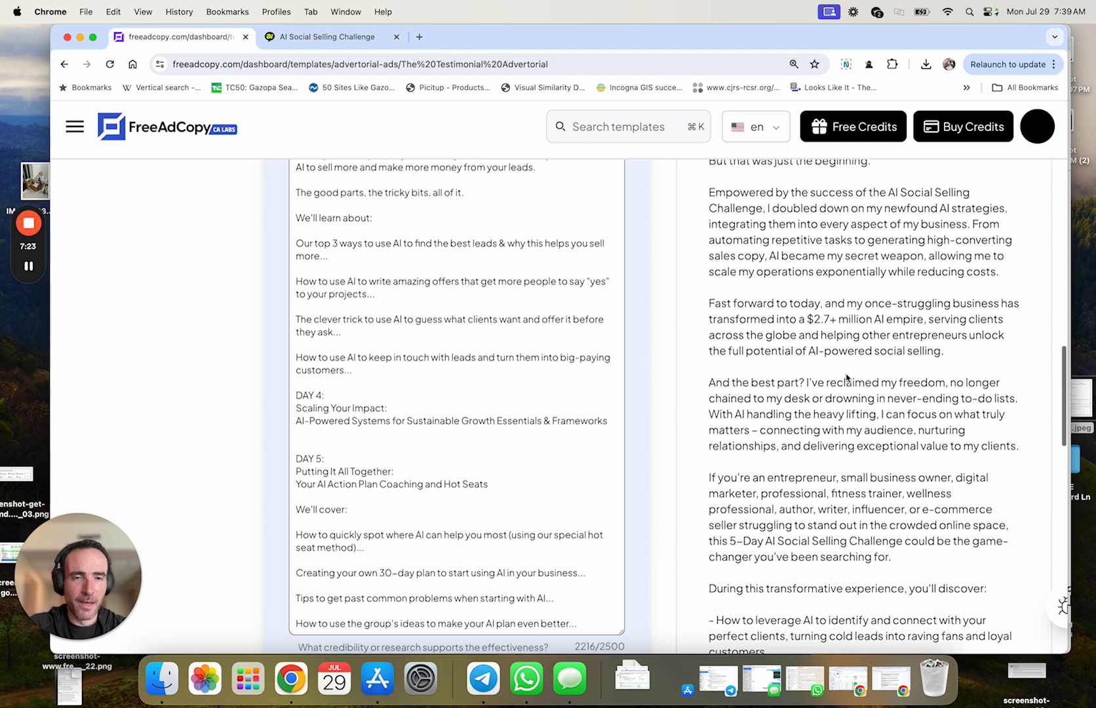
- Examine the rest of the ad copy: the discovery bullets, participant results, discount offer, guarantee and closing call to action
scroll(846, 379, "down", 12)
double_click(804, 355)
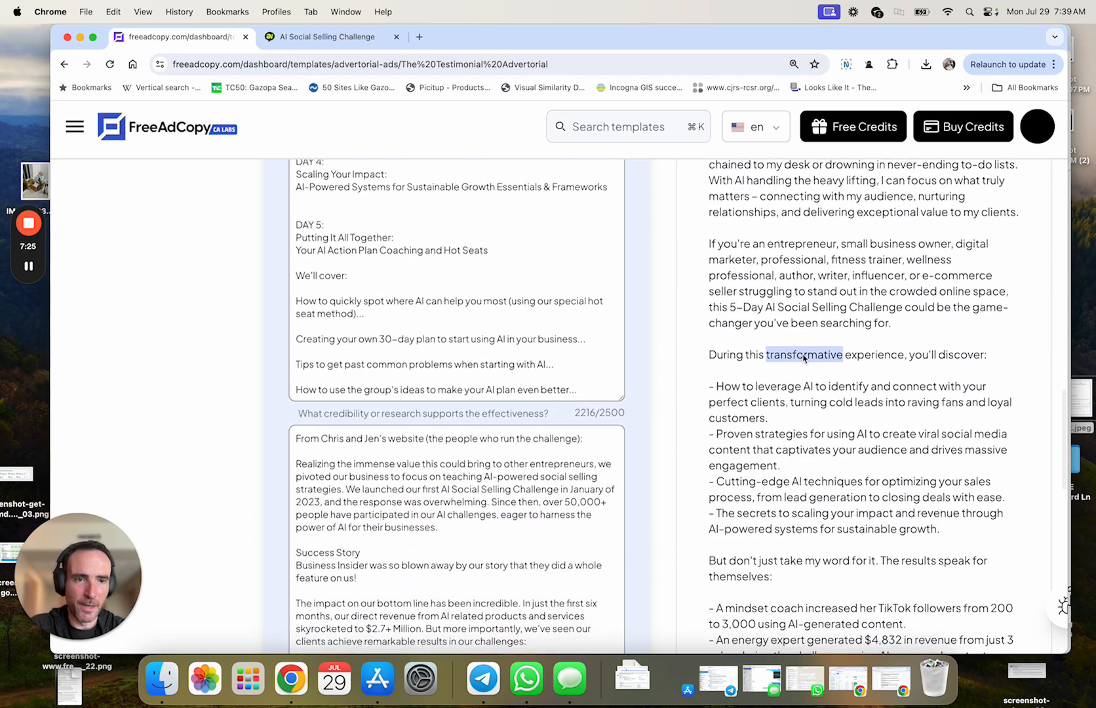
triple_click(804, 354)
scroll(804, 357, "down", 10)
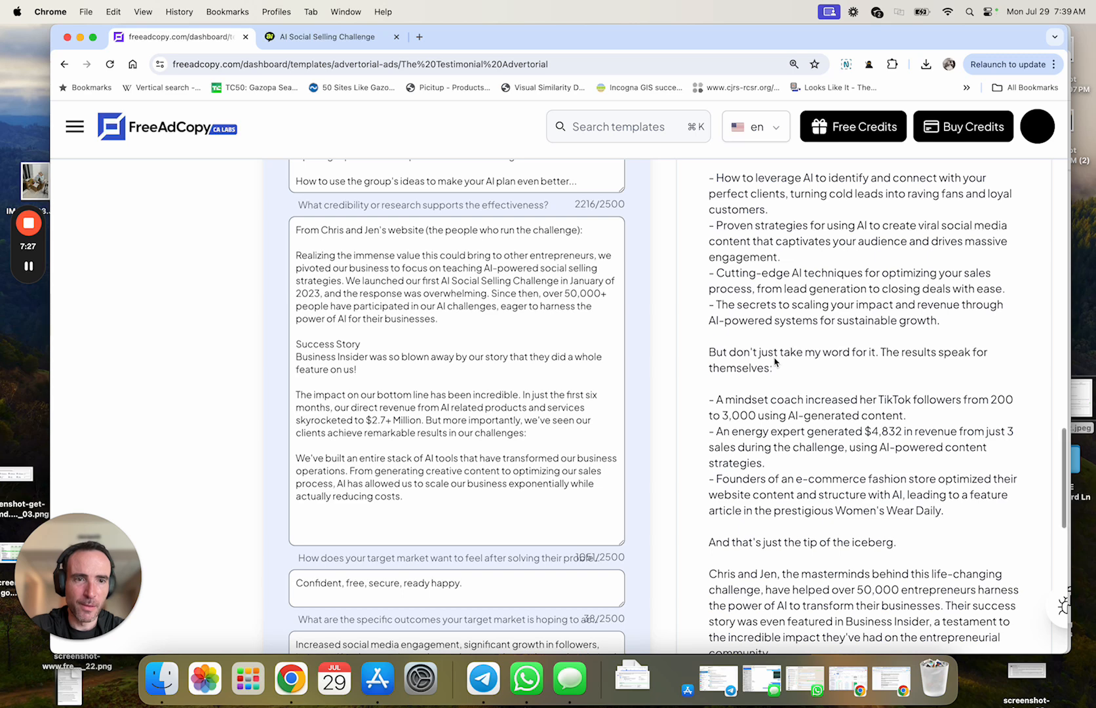
triple_click(776, 360)
triple_click(782, 413)
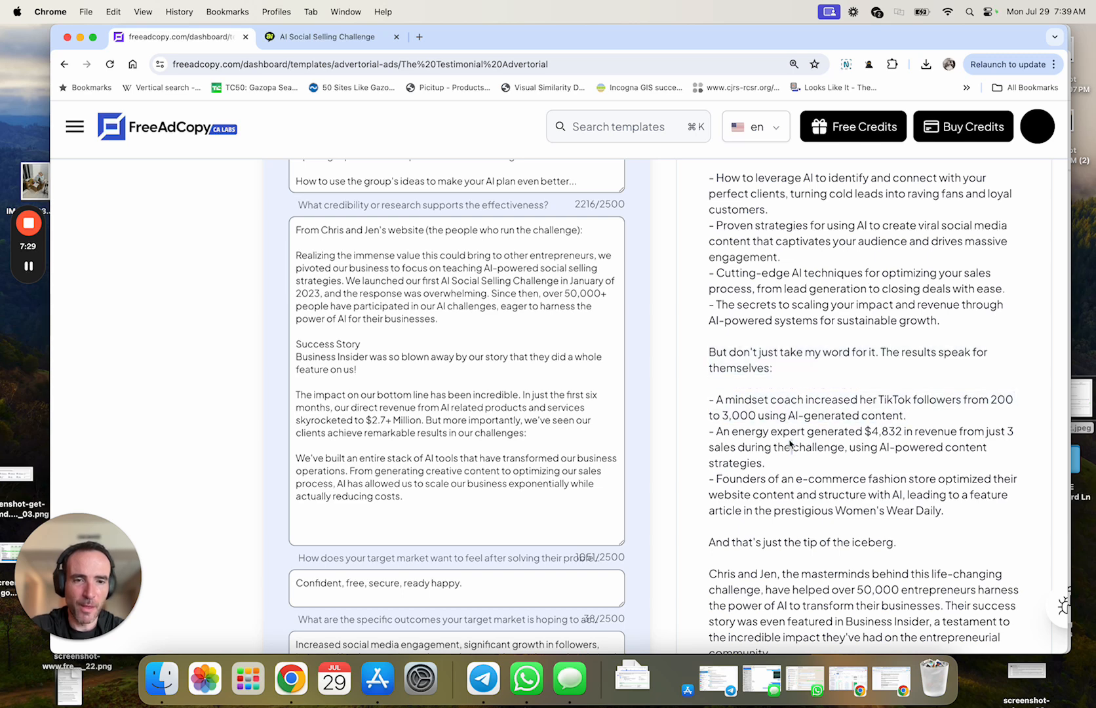
triple_click(790, 444)
double_click(809, 499)
scroll(808, 502, "down", 1)
scroll(803, 459, "down", 15)
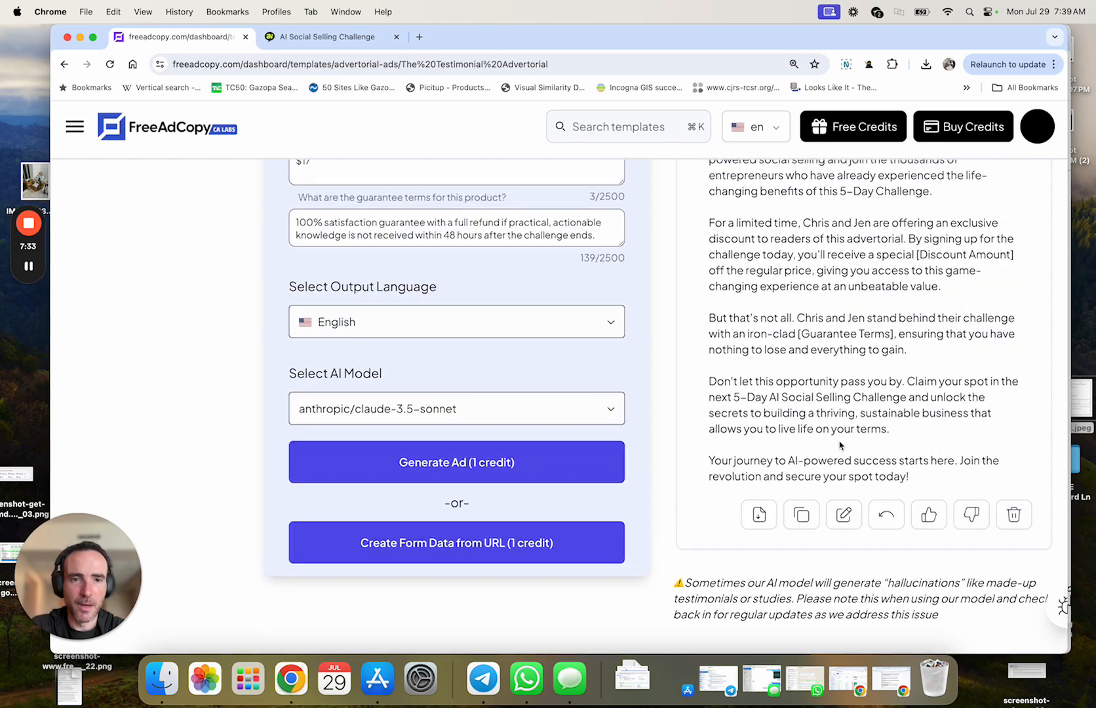
- Save the form's current answers under the label "Testimonial Example AI Challenge V2"
scroll(839, 446, "up", 20)
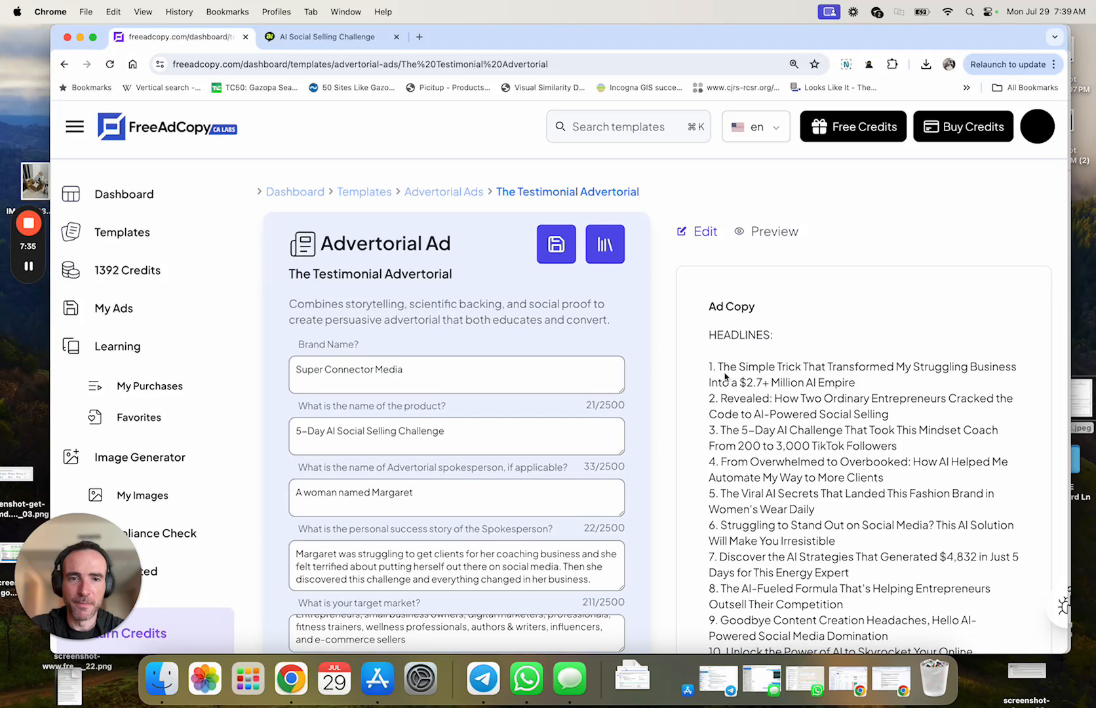
left_click(557, 245)
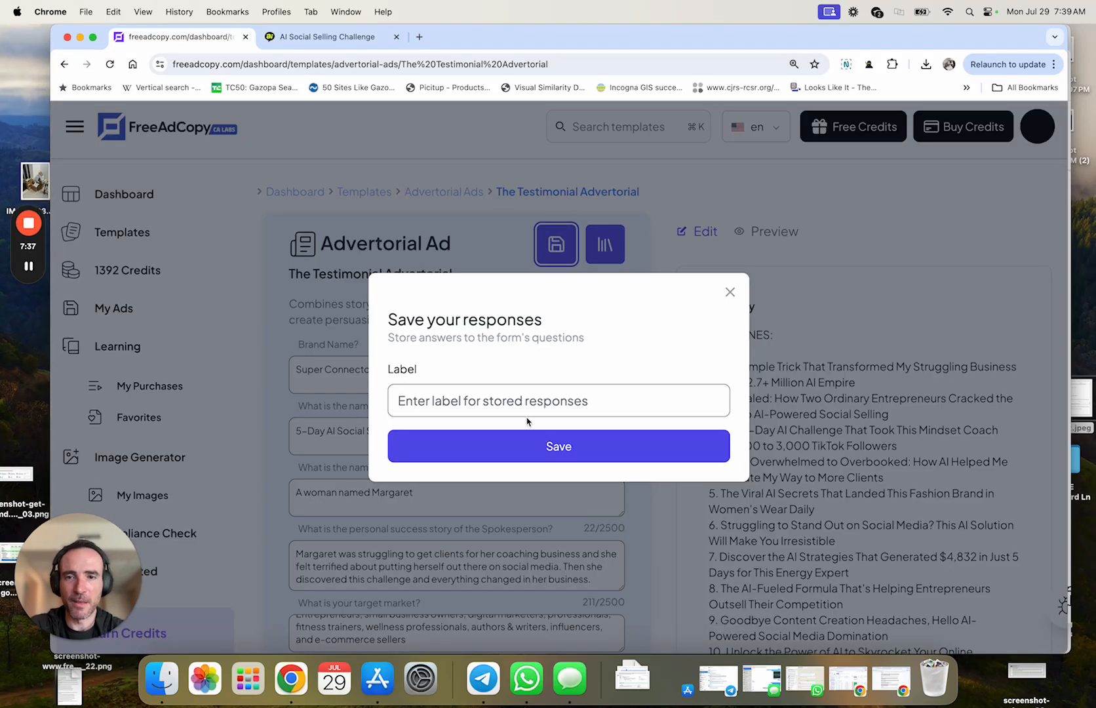
left_click(520, 400)
type("T")
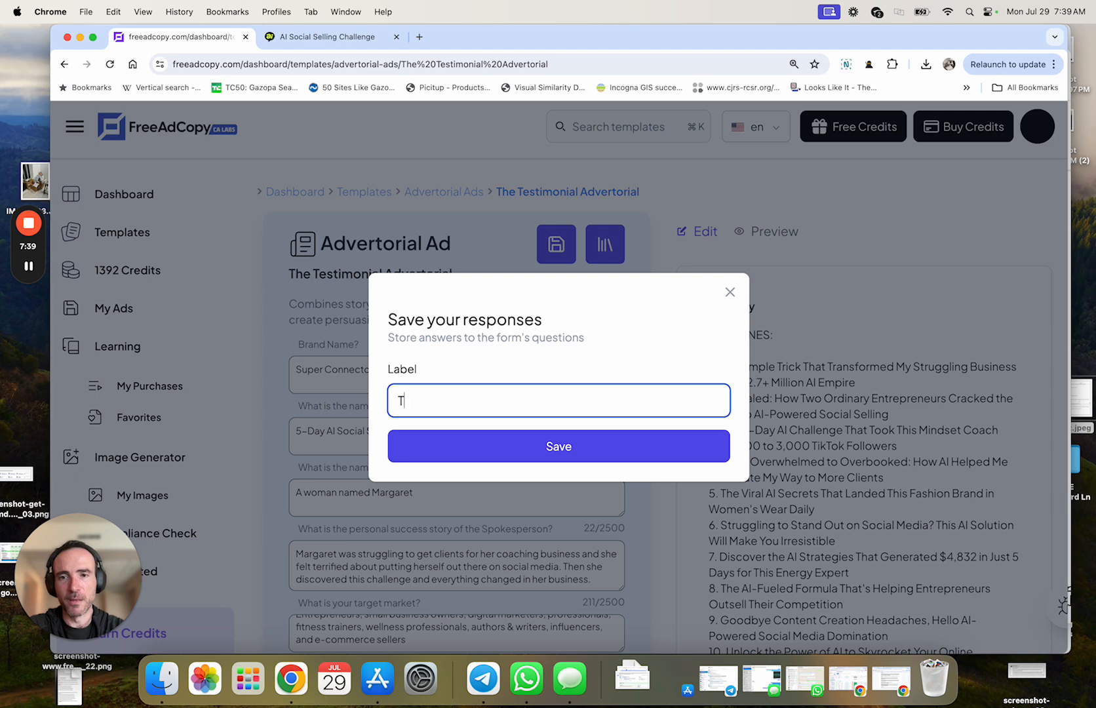
type("estimonial Example ")
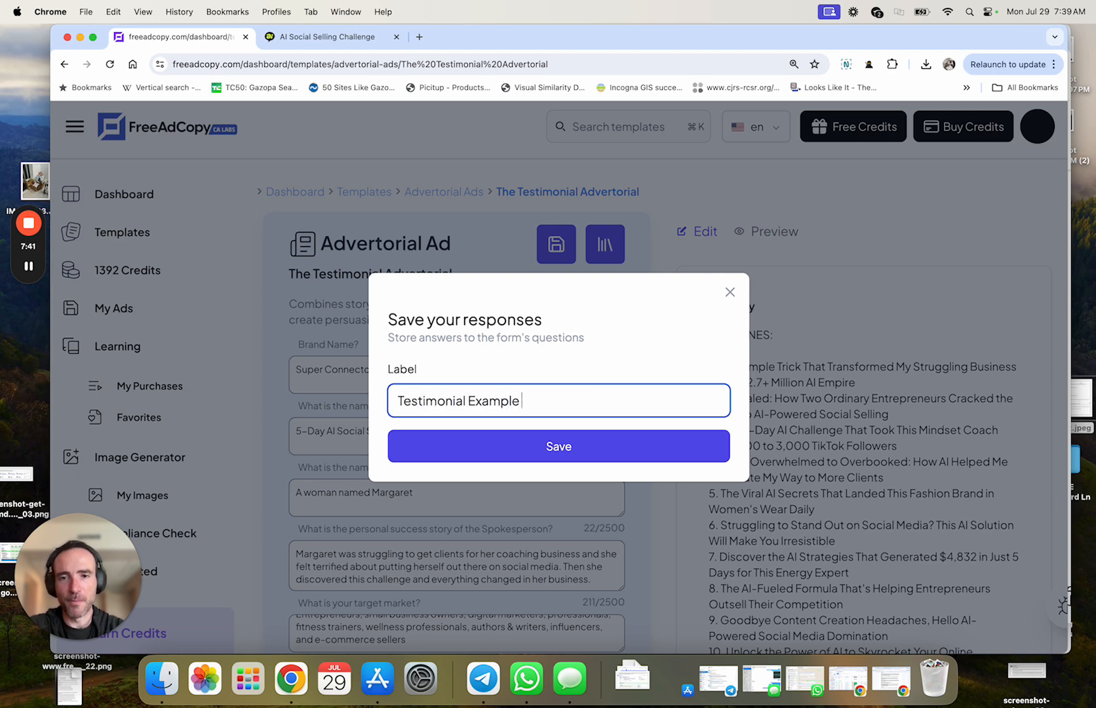
type("AI Chall")
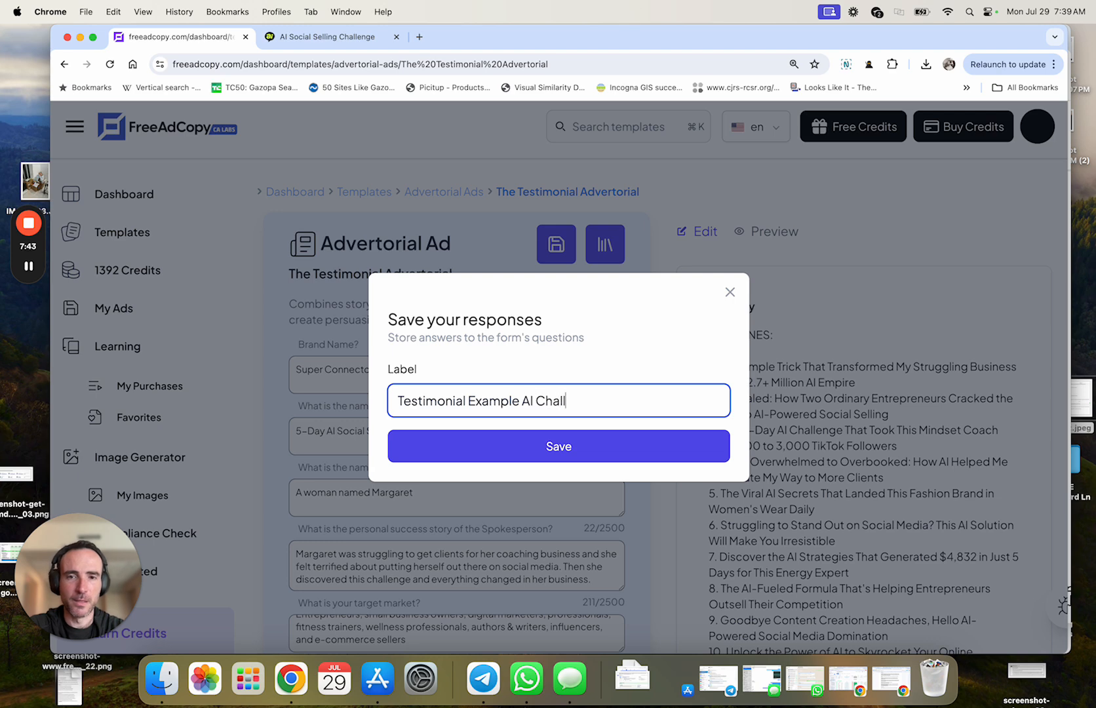
type("enge V2")
left_click(585, 464)
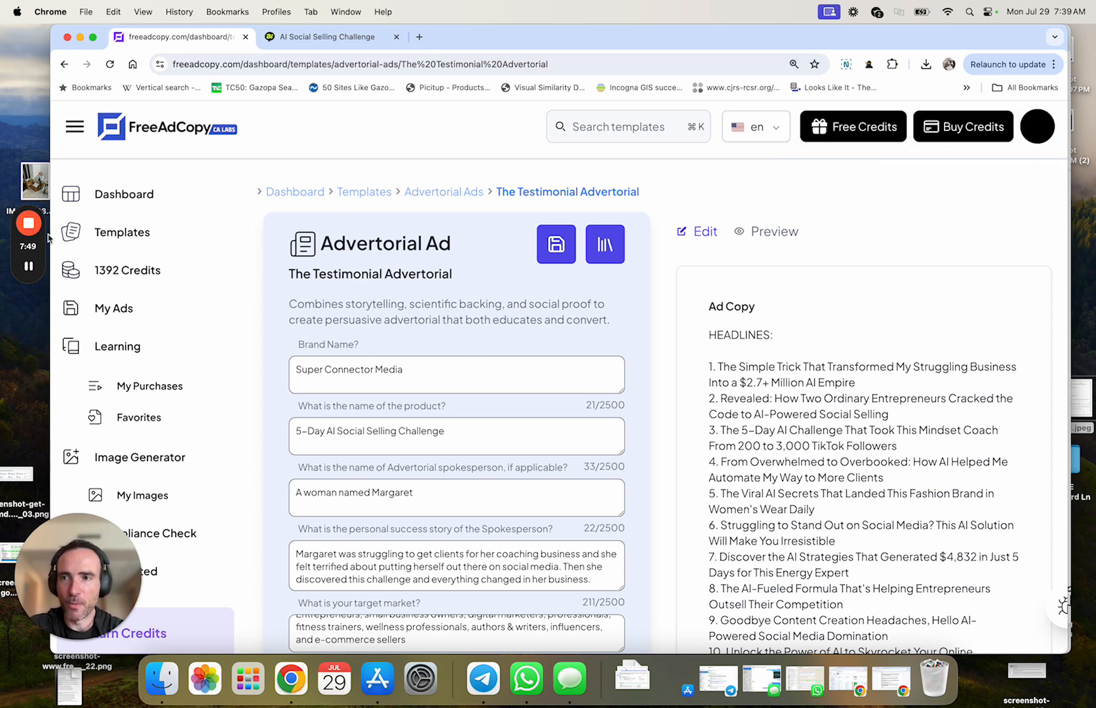
left_click(30, 267)
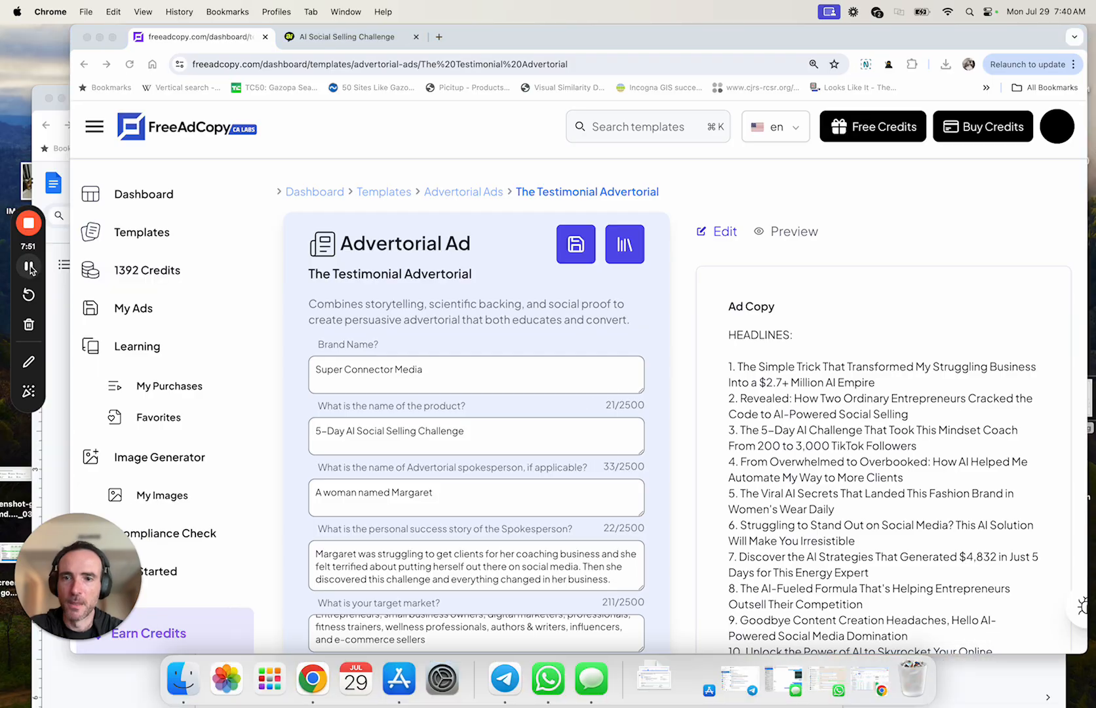
scroll(470, 319, "down", 10)
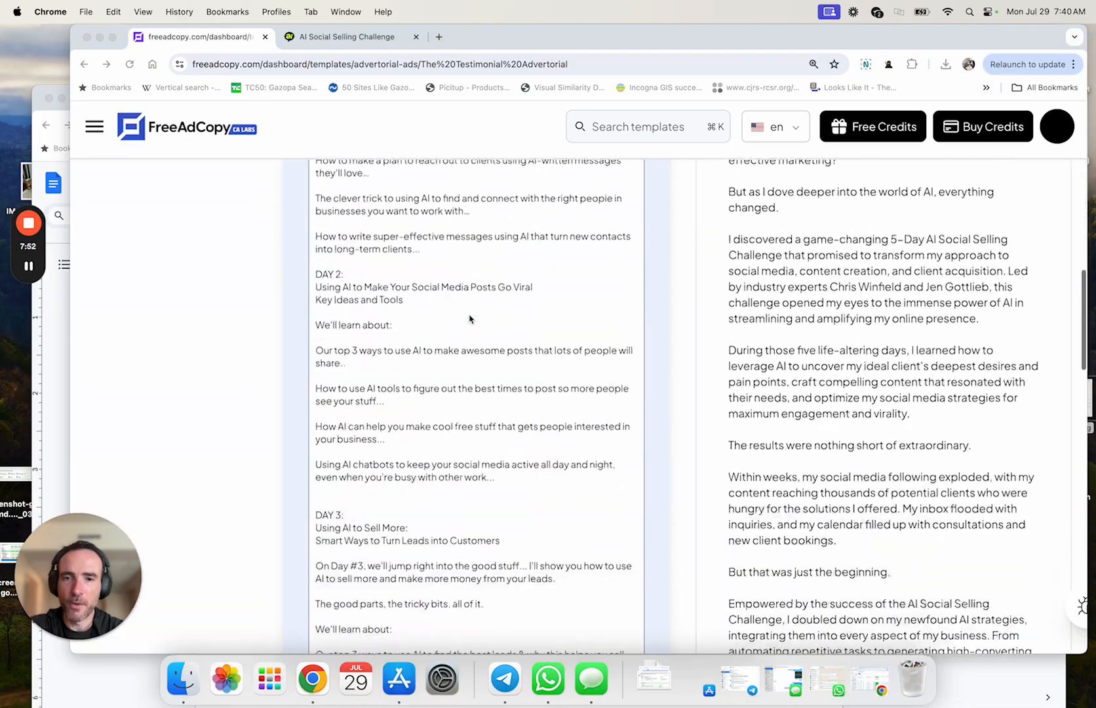
scroll(470, 319, "down", 15)
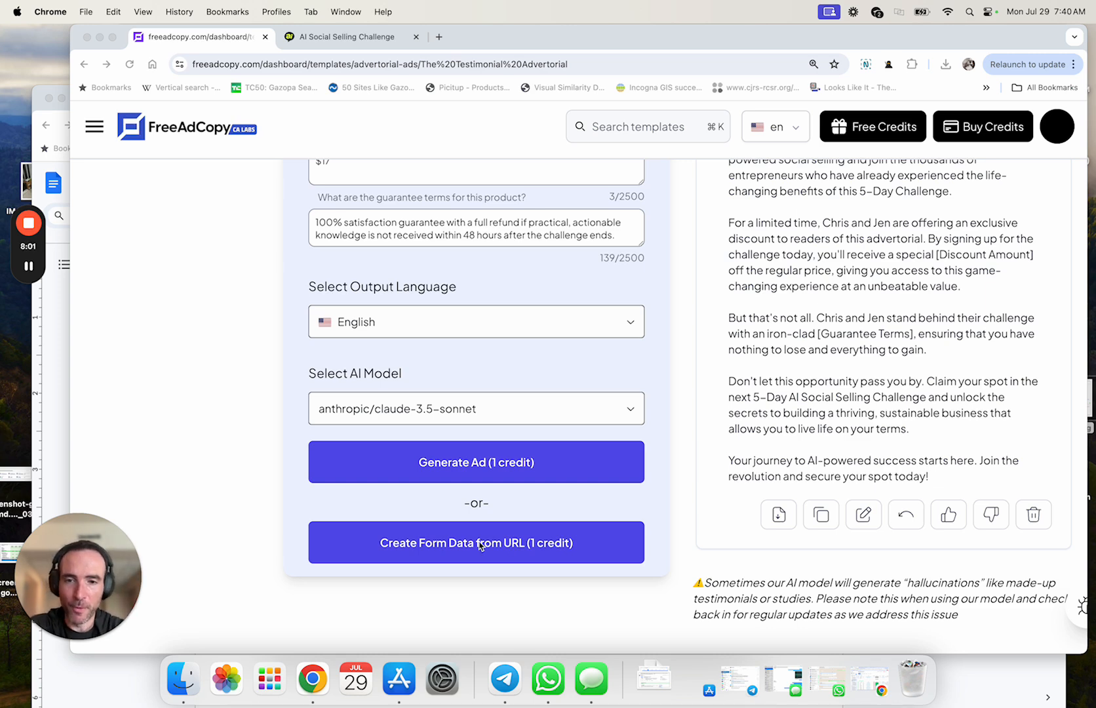
left_click(397, 508)
left_click(427, 544)
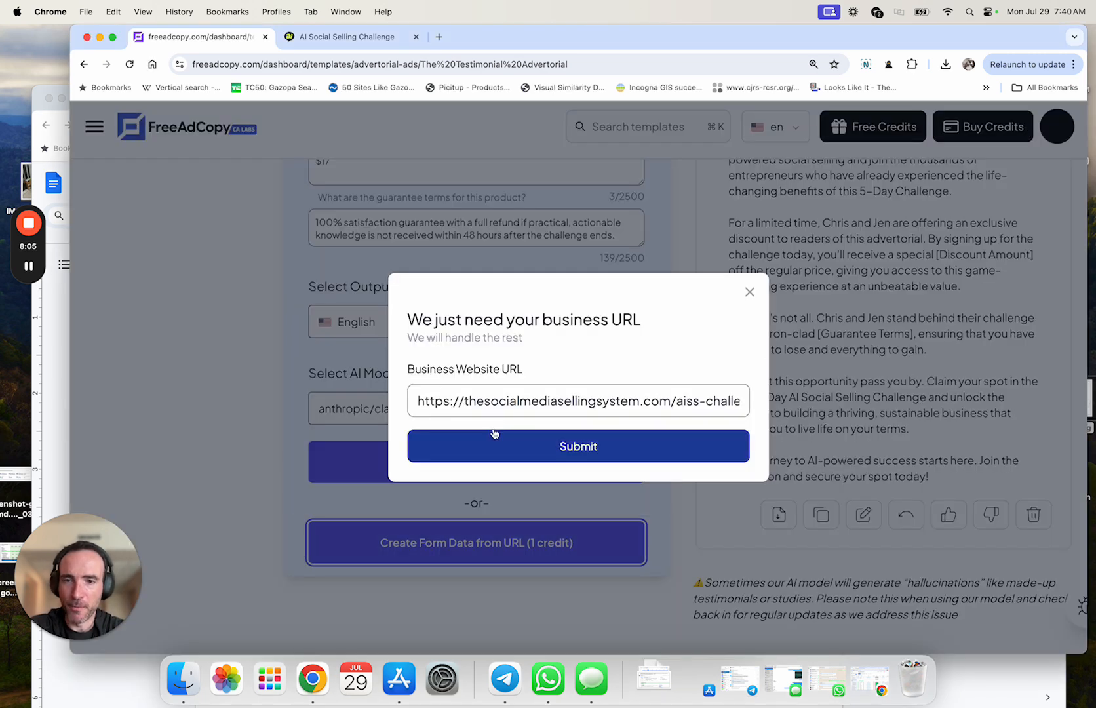
key("super+a")
type("https://erraticbloodsugartruth.com/")
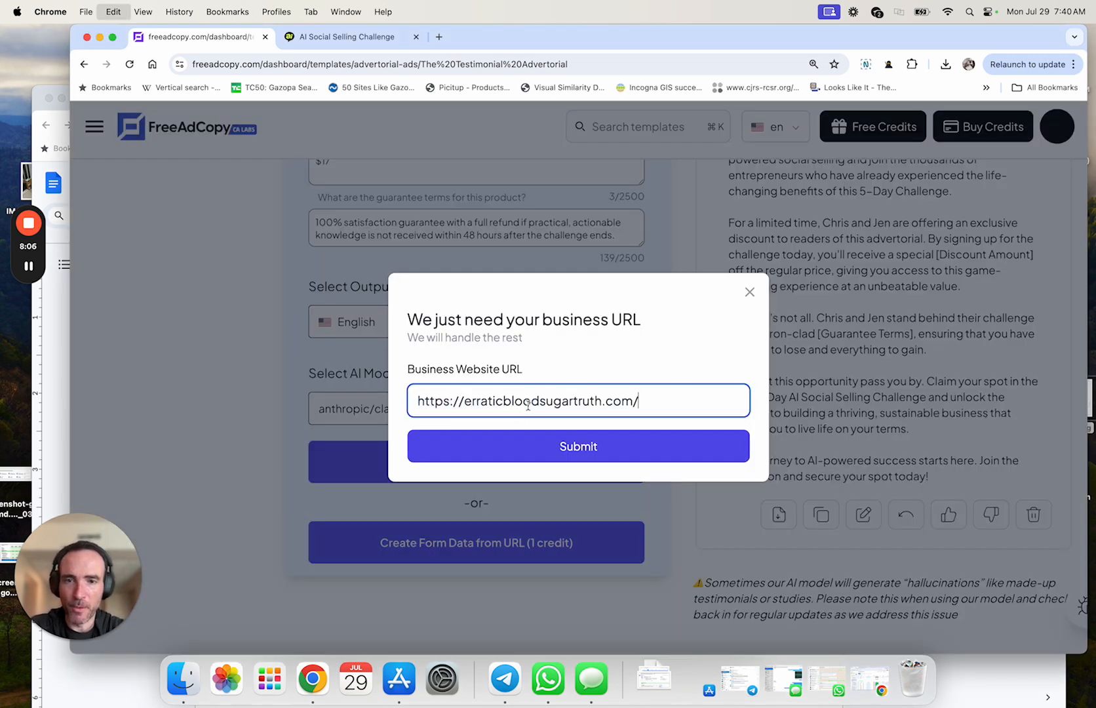
left_click(564, 448)
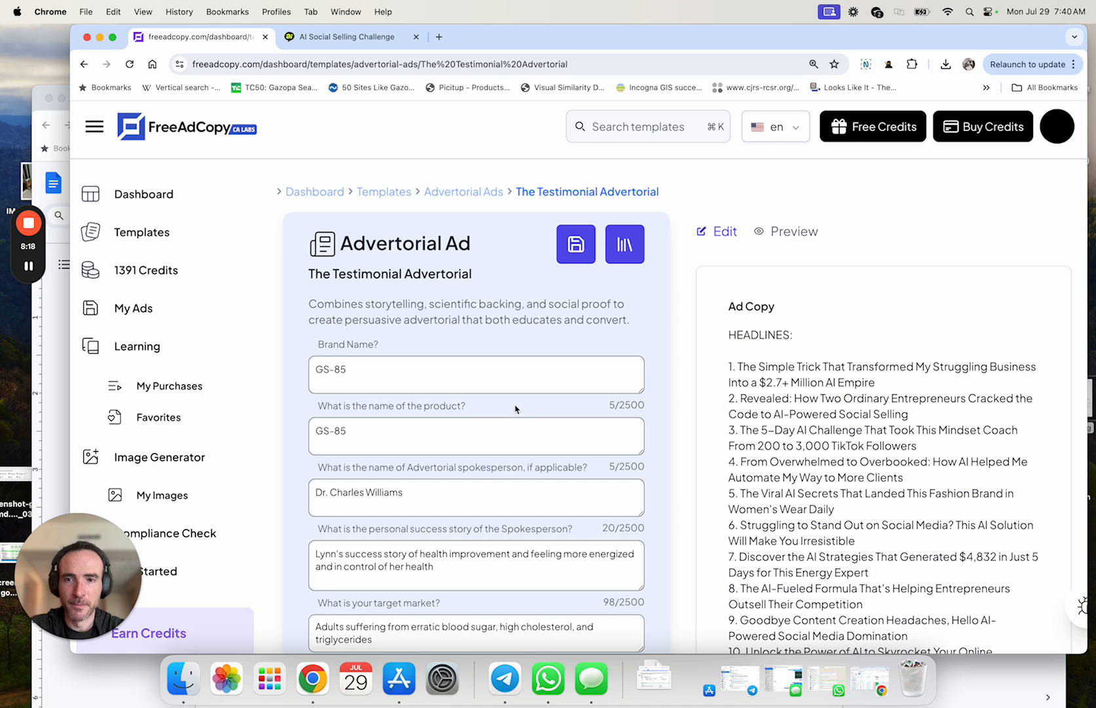
- Replace the brand name in the advertorial form with "Nugenix"
scroll(505, 380, "down", 1)
left_click_drag(388, 348, 290, 354)
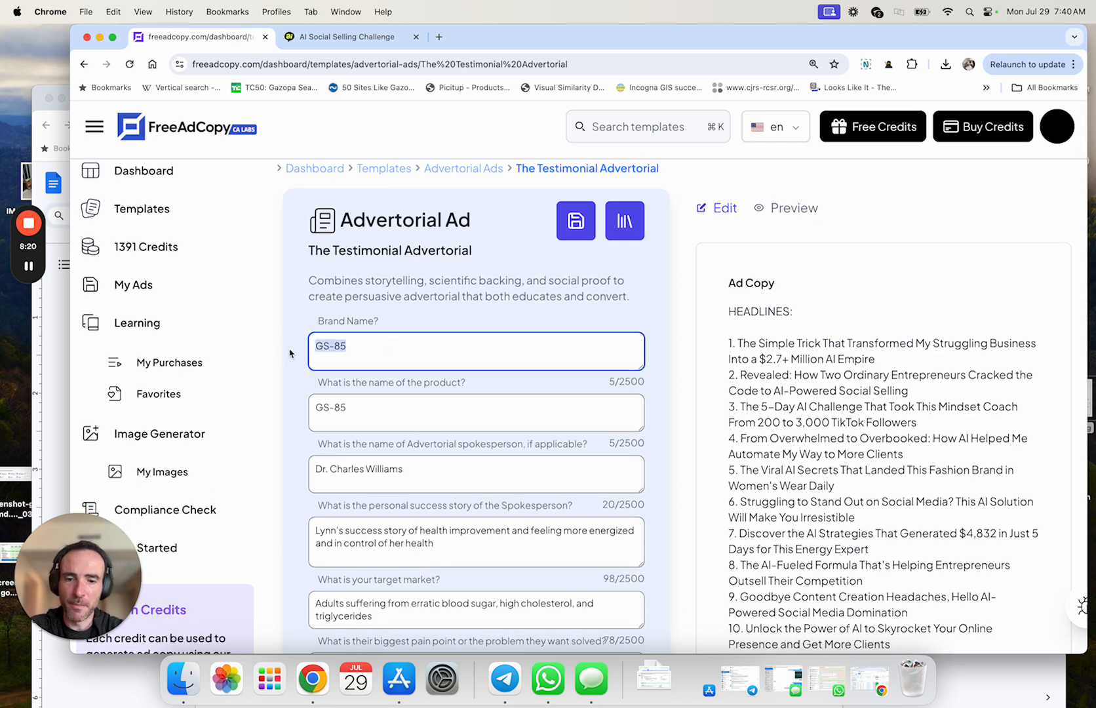
type("Nugenix")
- Rewrite the spokesperson's success story about a woman struggling with erratic blood sugar, hopeless and powerless until discovering "the solution that changed everything."
scroll(492, 379, "down", 4)
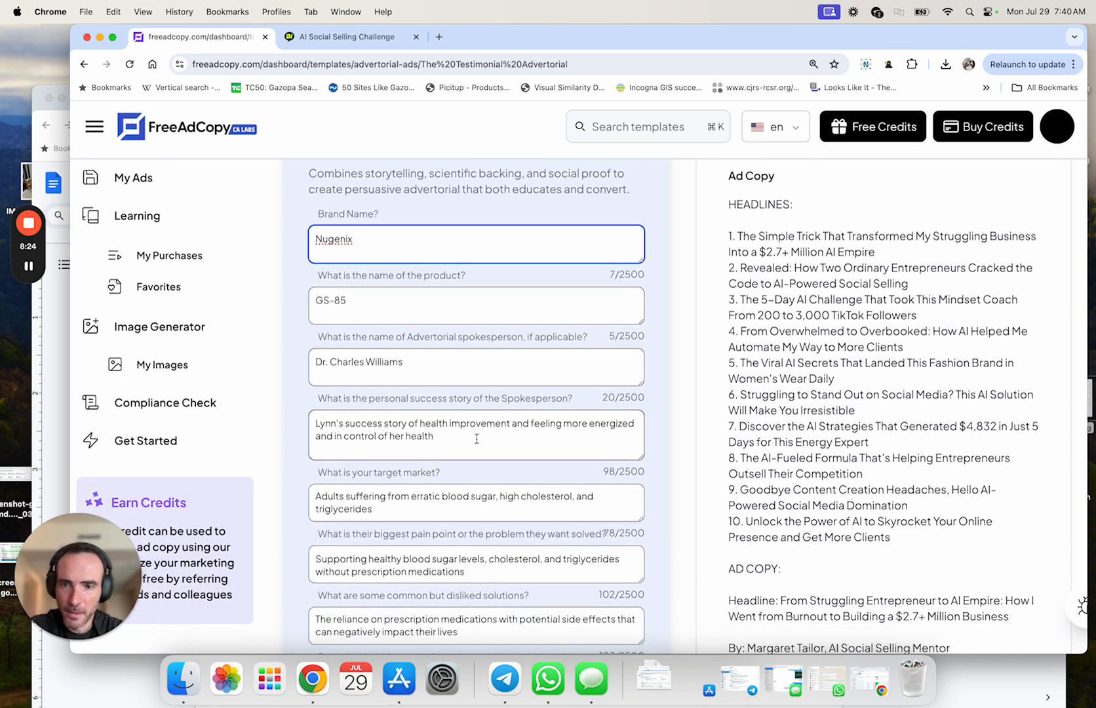
left_click_drag(479, 438, 300, 431)
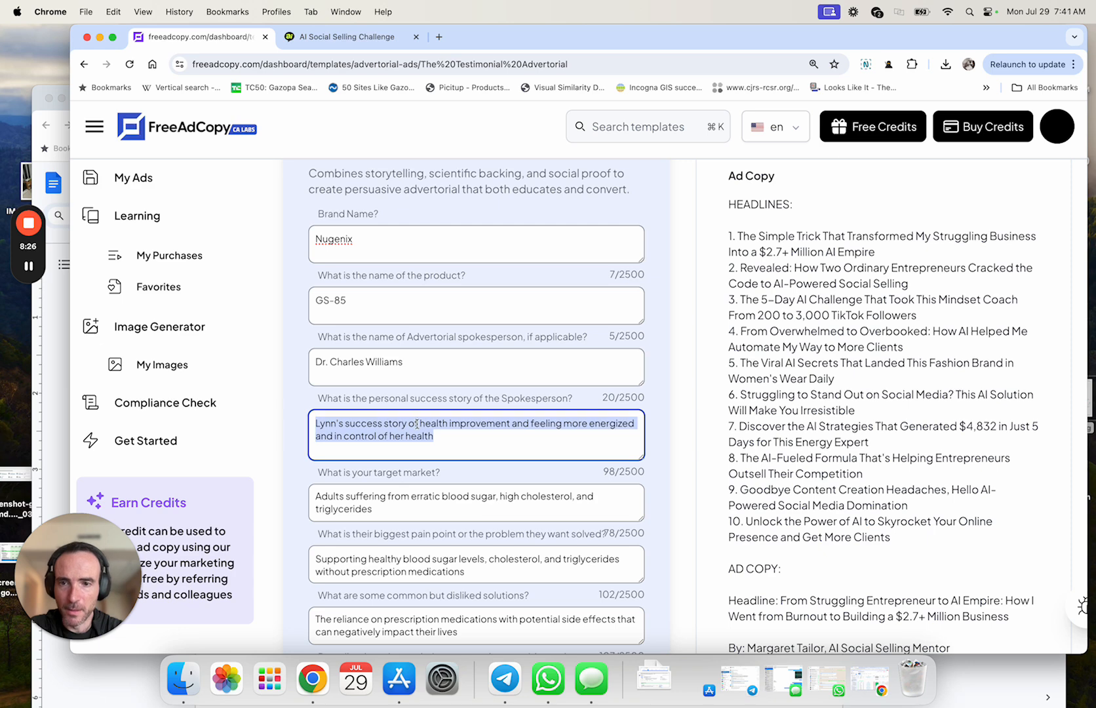
type("A woman")
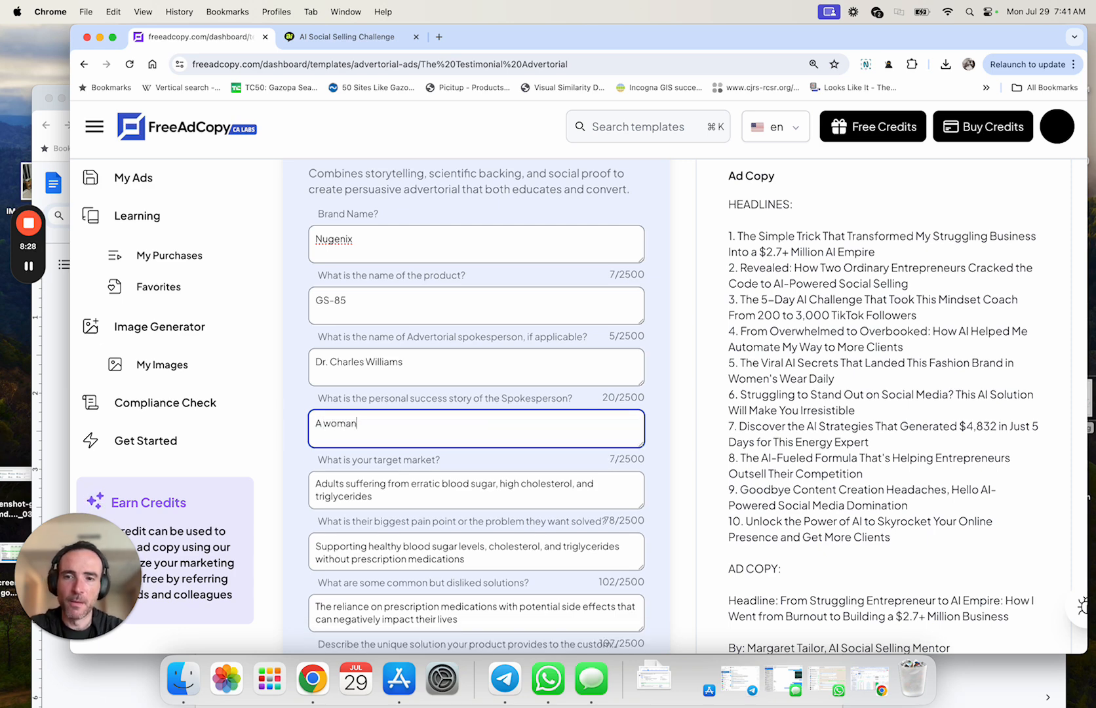
type(" named Lynn who wa")
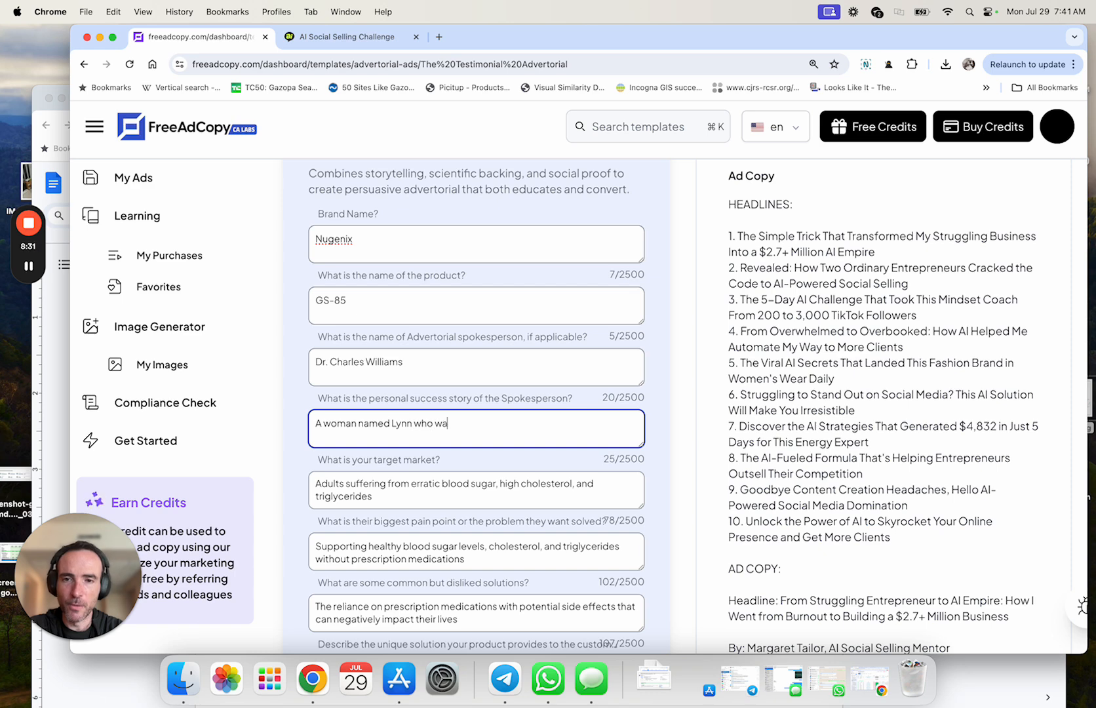
type("s struggling with errat")
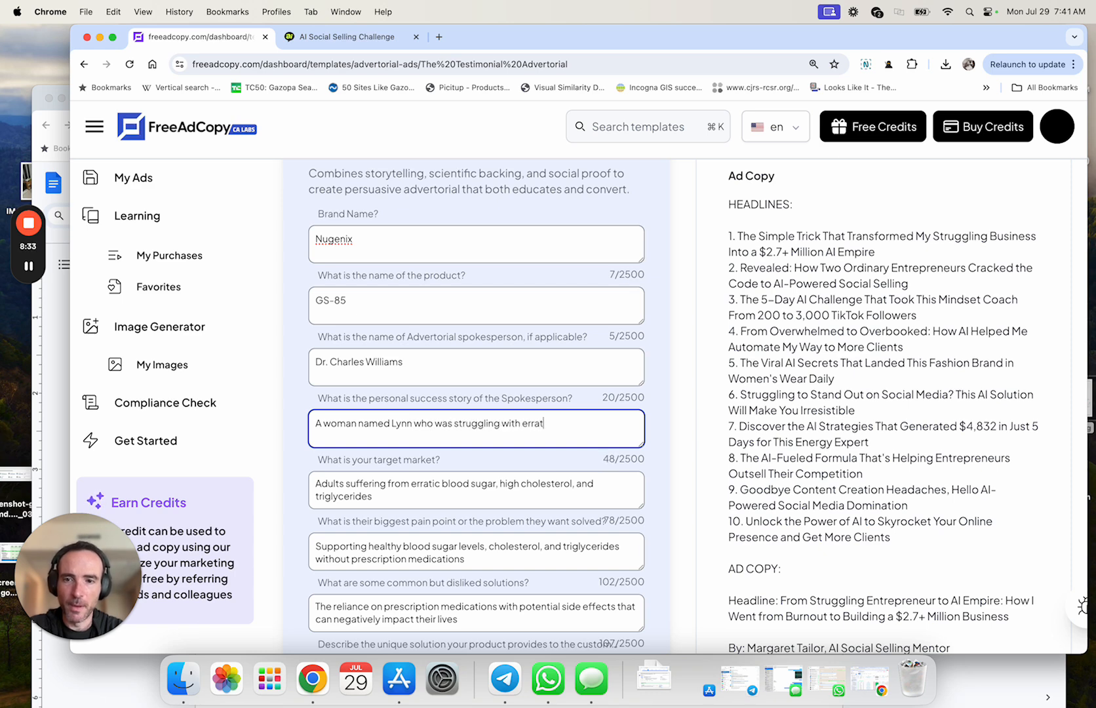
type("ic blood sguar")
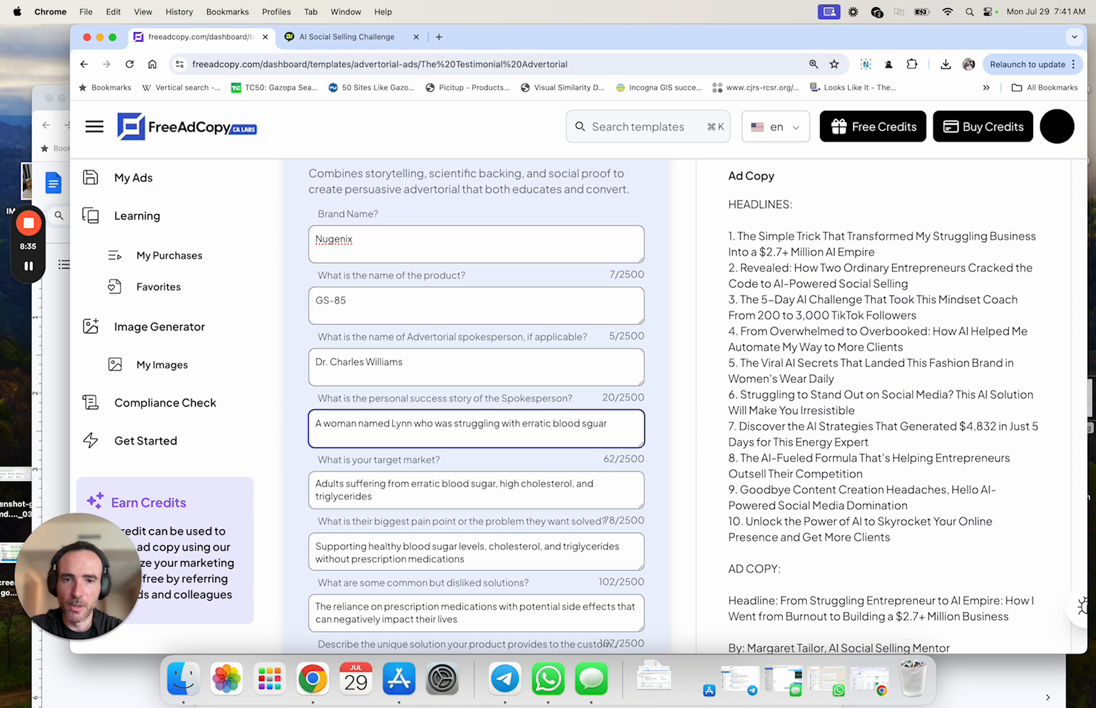
type(". She")
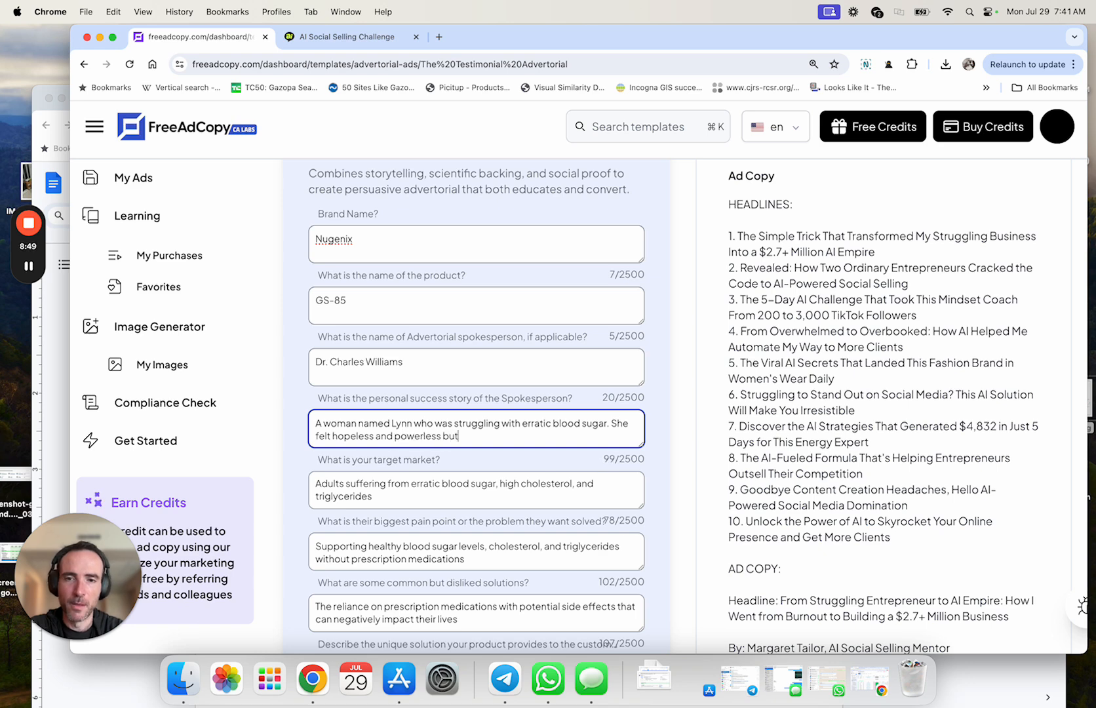
type("they discovered")
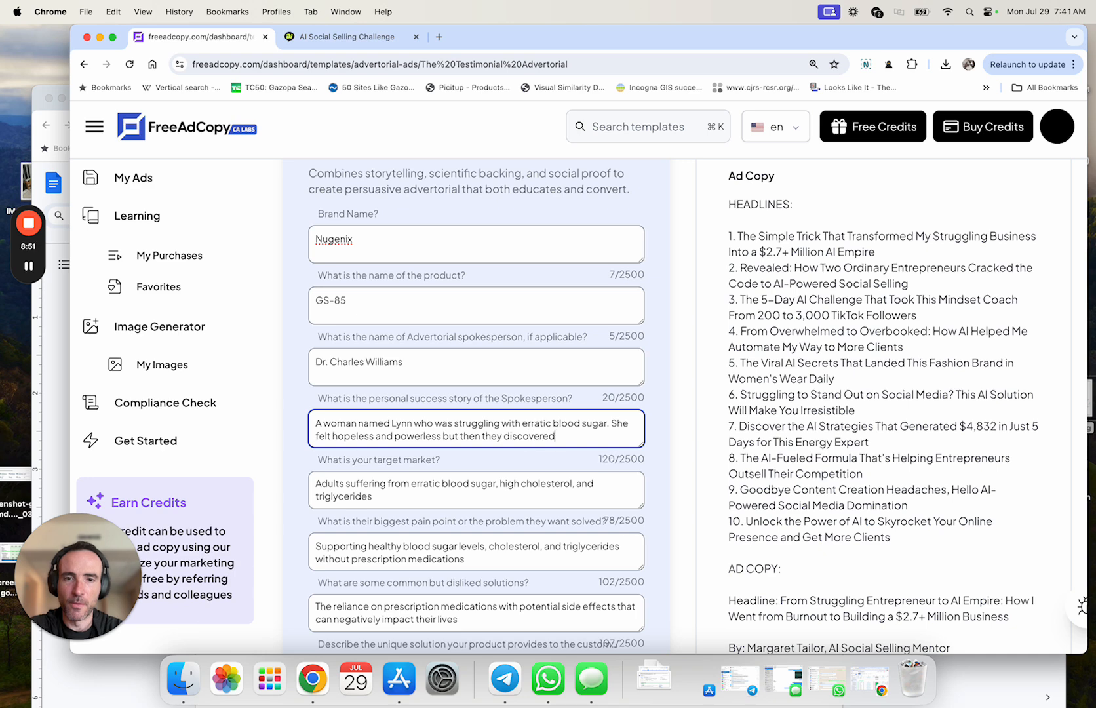
type(" the solution that changed everything.")
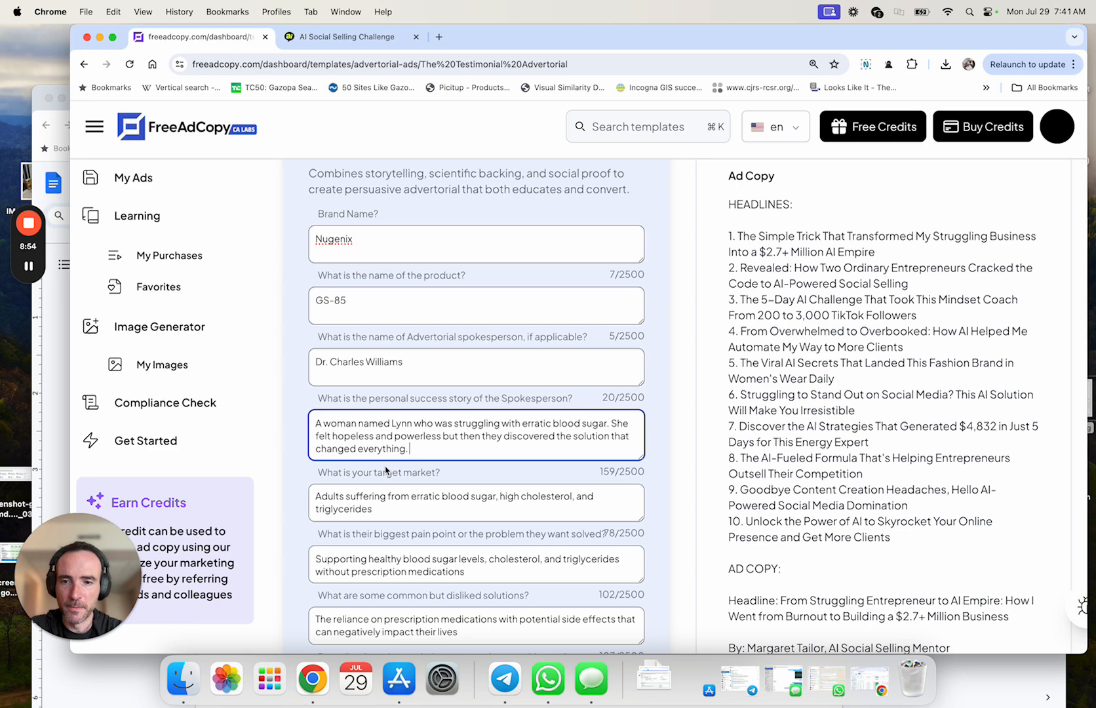
- Review the remaining form answers, from the target market through credibility, testimonials, prices and guarantee terms
scroll(385, 469, "down", 5)
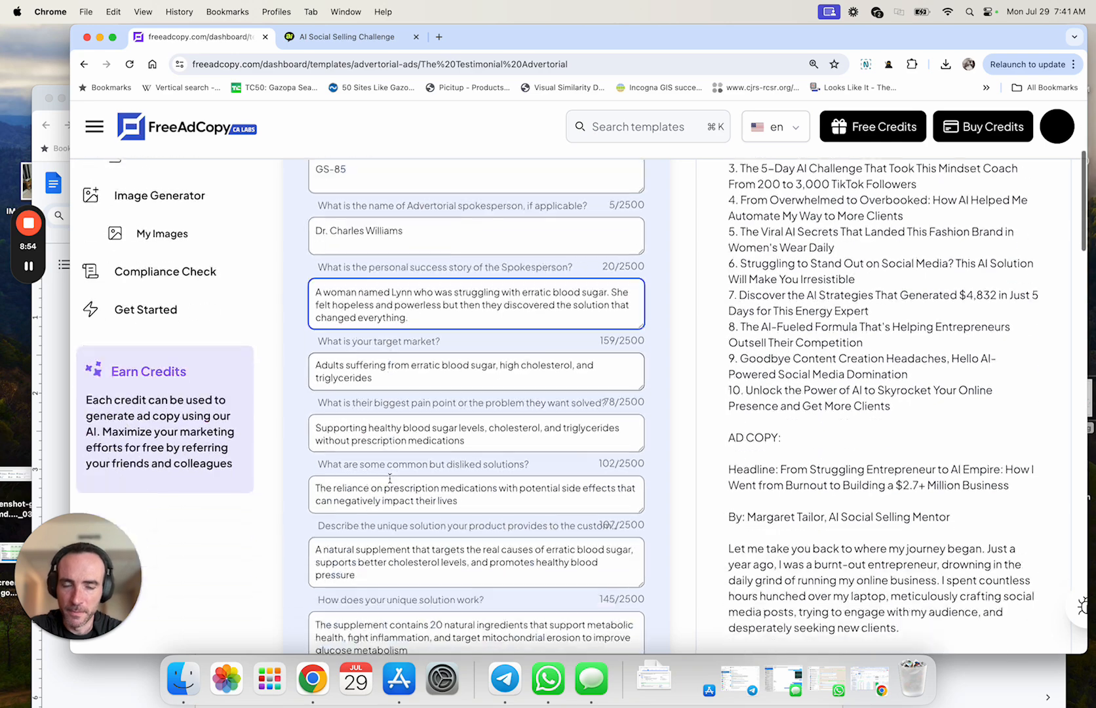
scroll(453, 452, "down", 3)
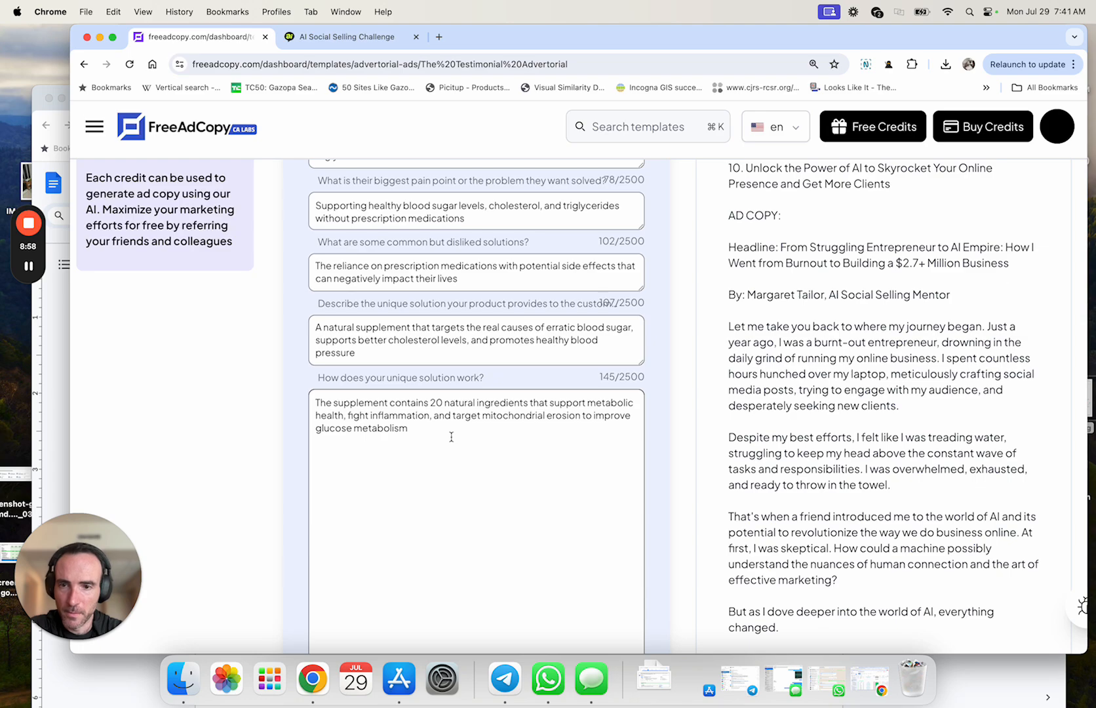
scroll(451, 436, "down", 10)
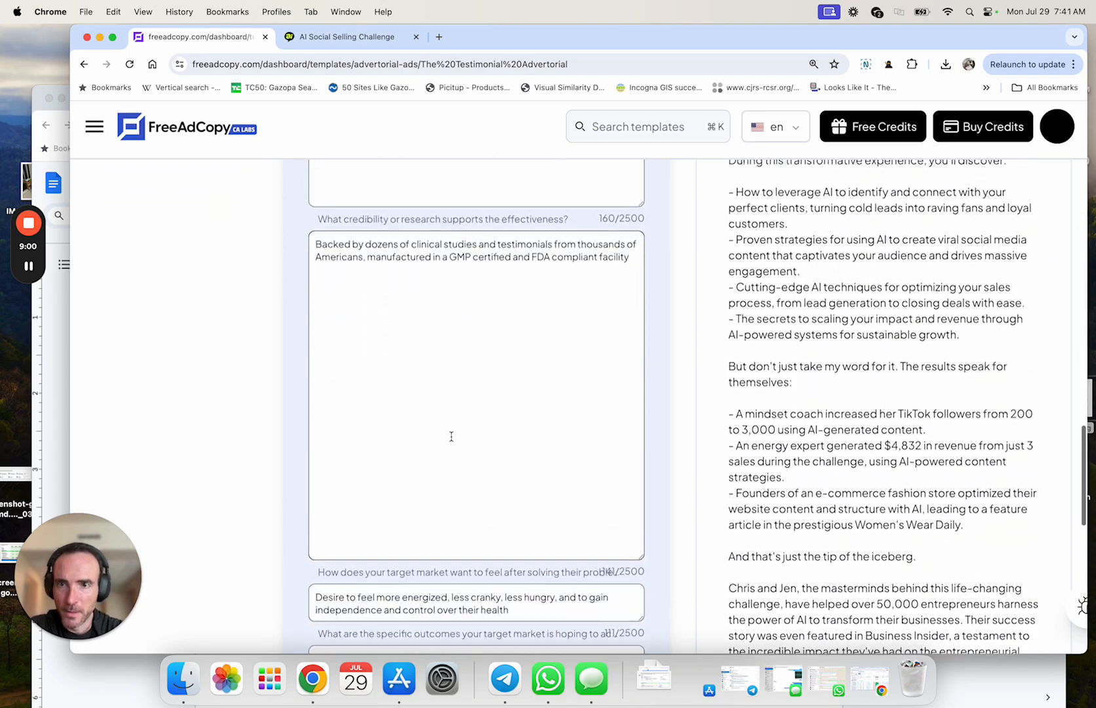
scroll(451, 436, "down", 6)
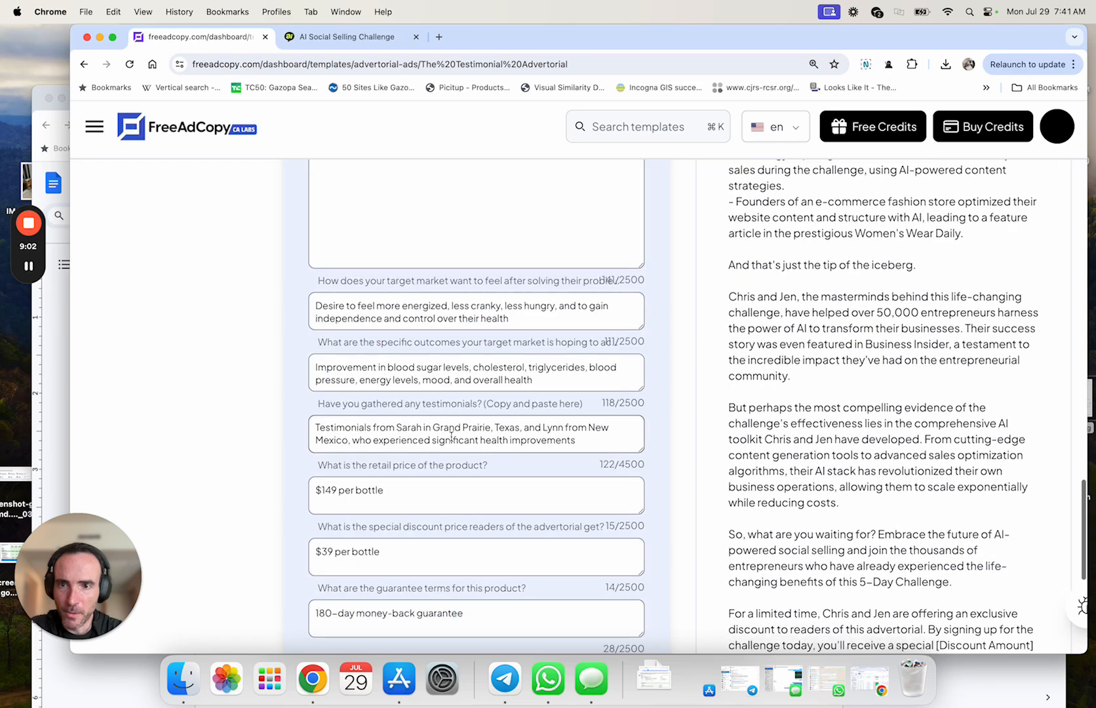
scroll(451, 437, "down", 4)
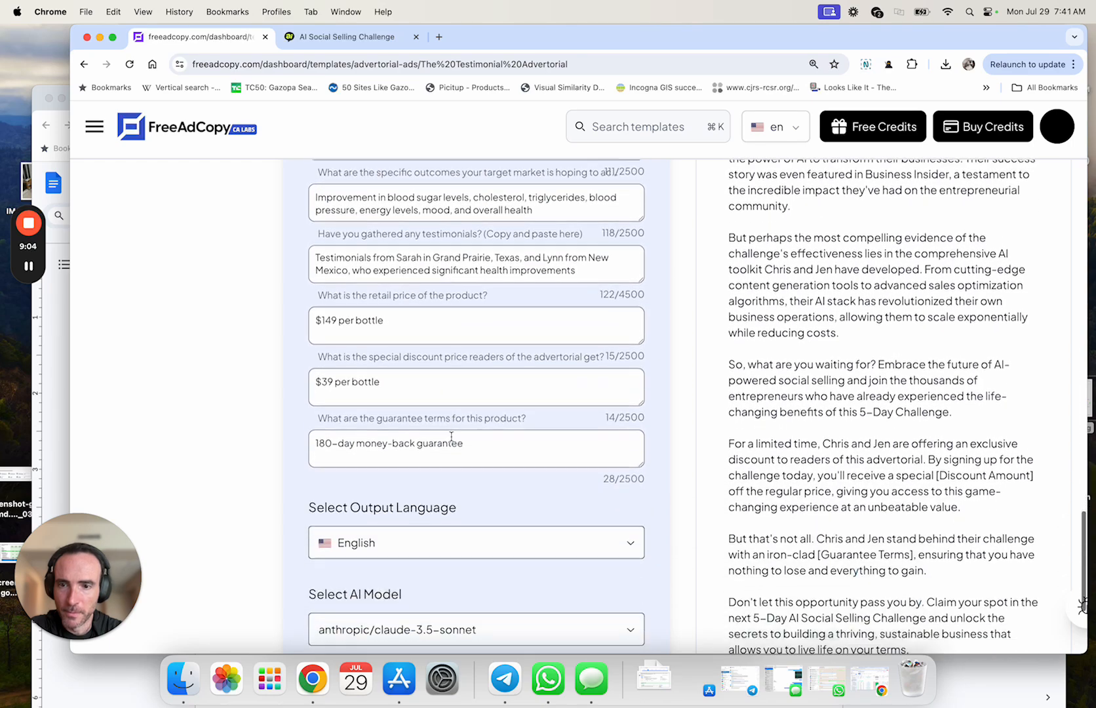
scroll(451, 437, "up", 7)
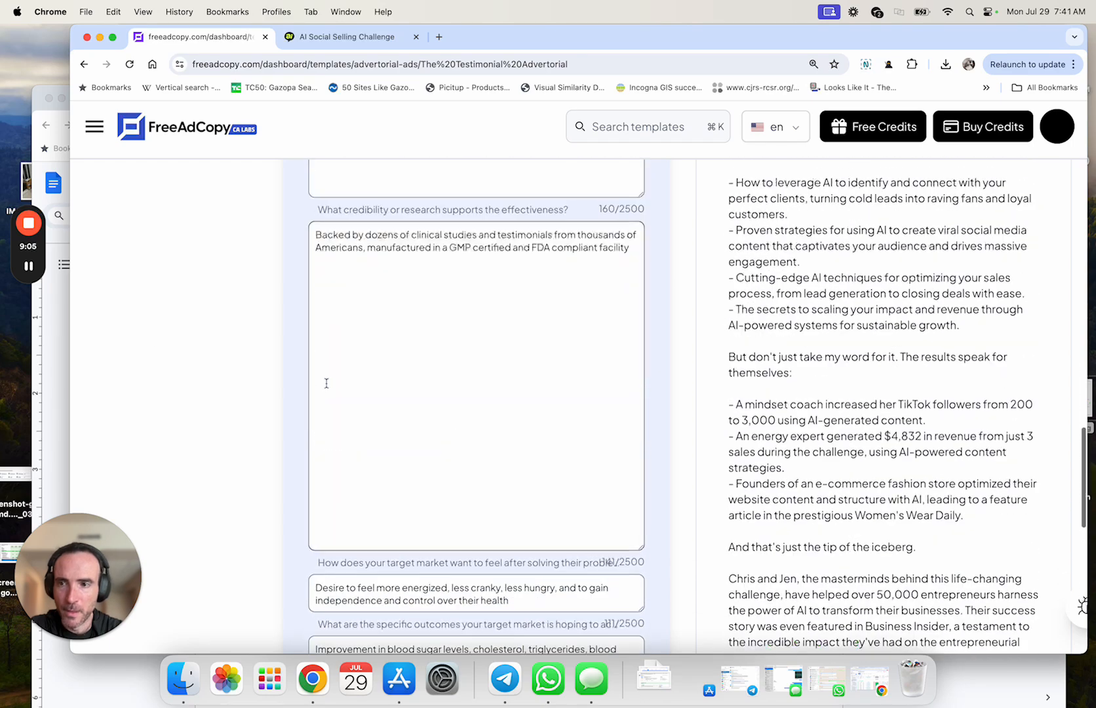
- Open the product website erraticbloodsugartruth.com in a new browser tab
left_click(438, 38)
type("errat")
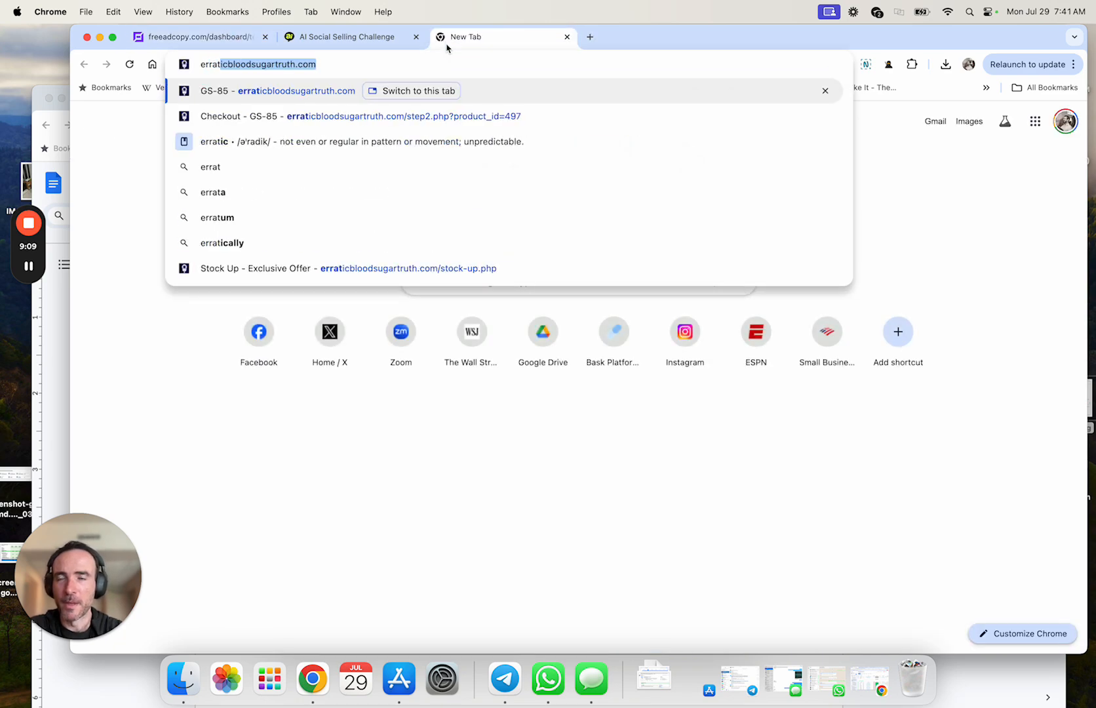
key("Return")
- Copy the "Ingredient #1: CINNAMON" section from the product page, from its heading through the researchers' conclusion on postprandial blood glucose
scroll(435, 374, "down", 20)
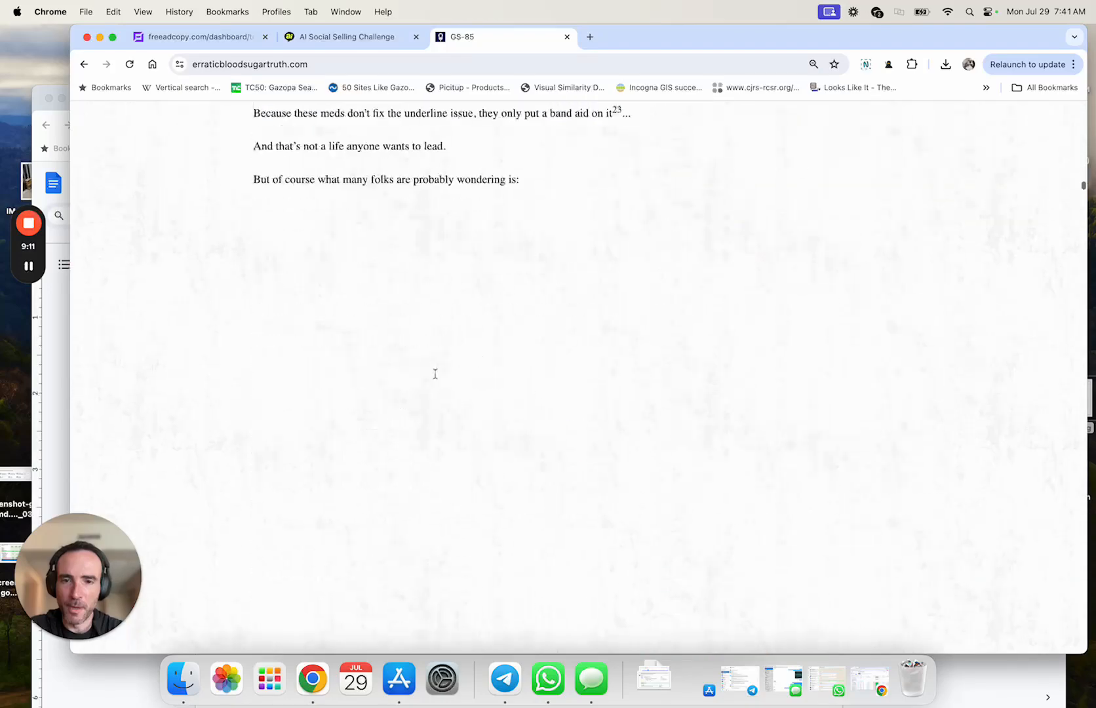
scroll(434, 374, "down", 15)
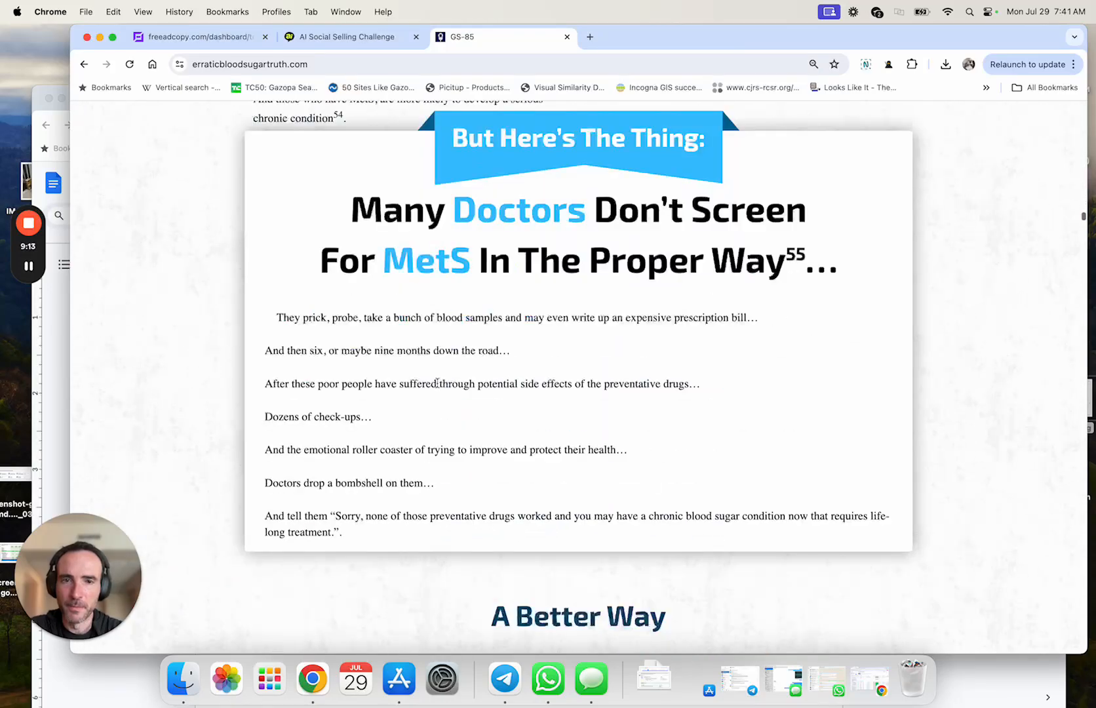
scroll(438, 383, "down", 10)
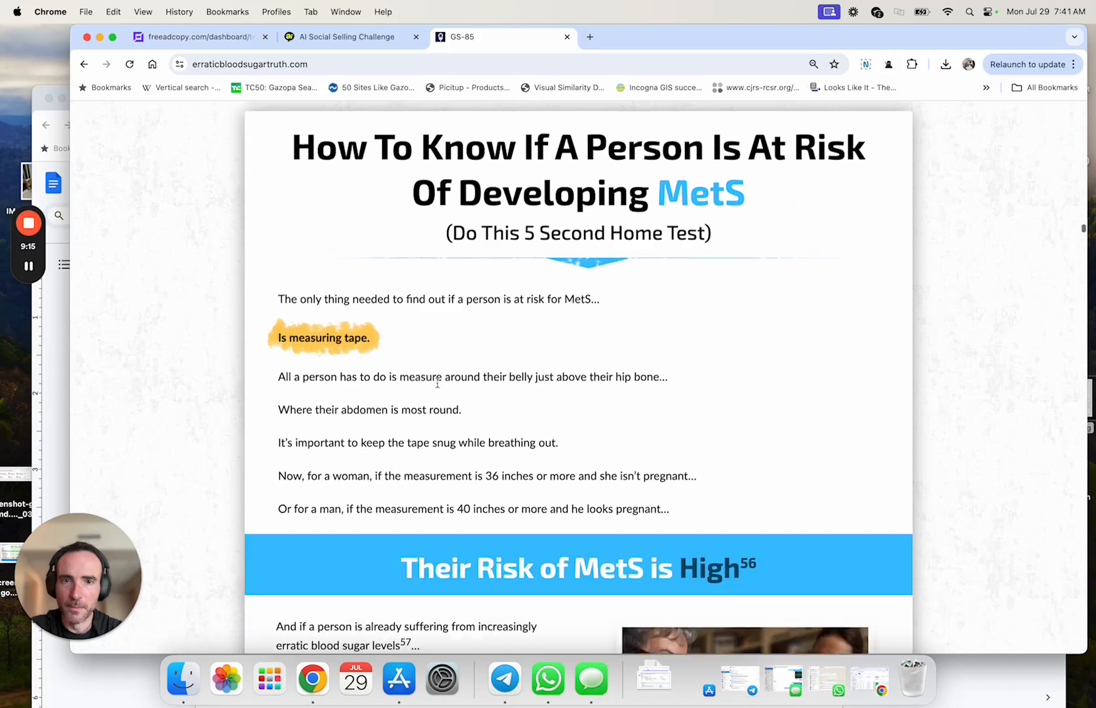
scroll(438, 383, "down", 10)
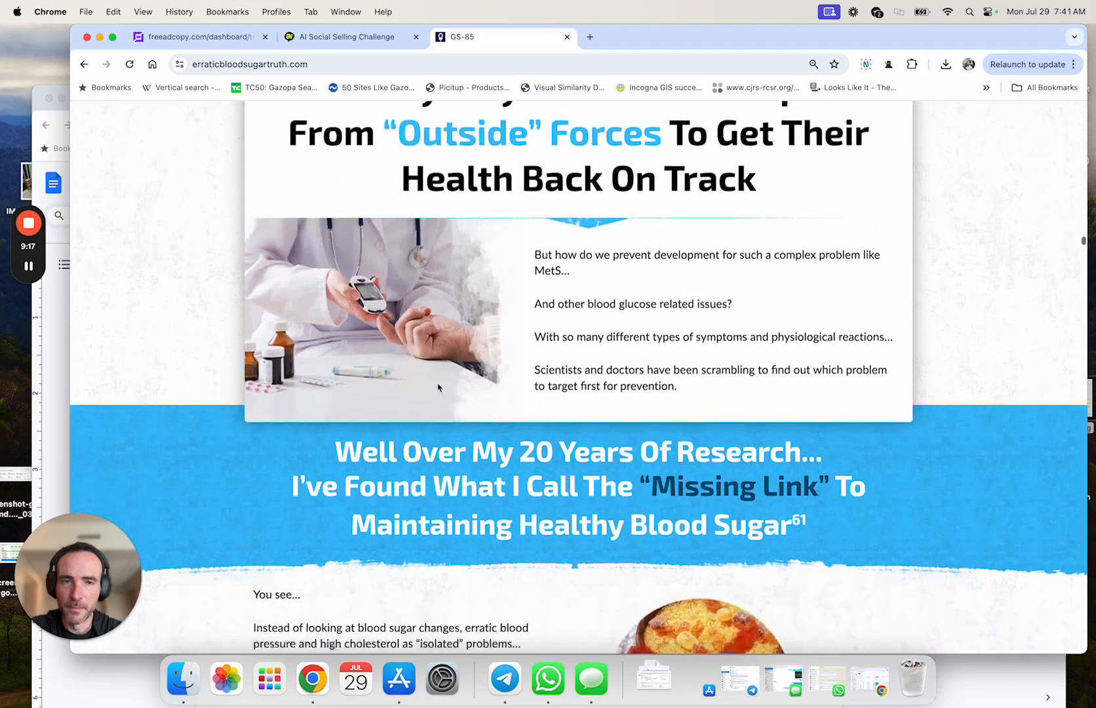
scroll(438, 387, "down", 10)
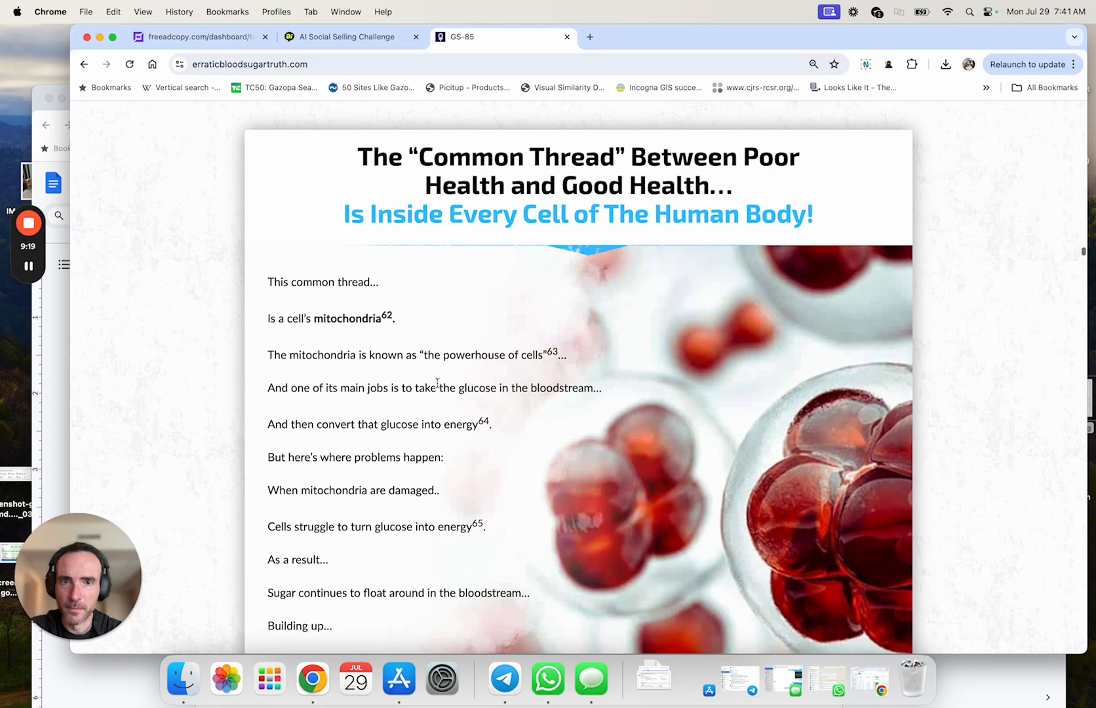
scroll(438, 386, "down", 15)
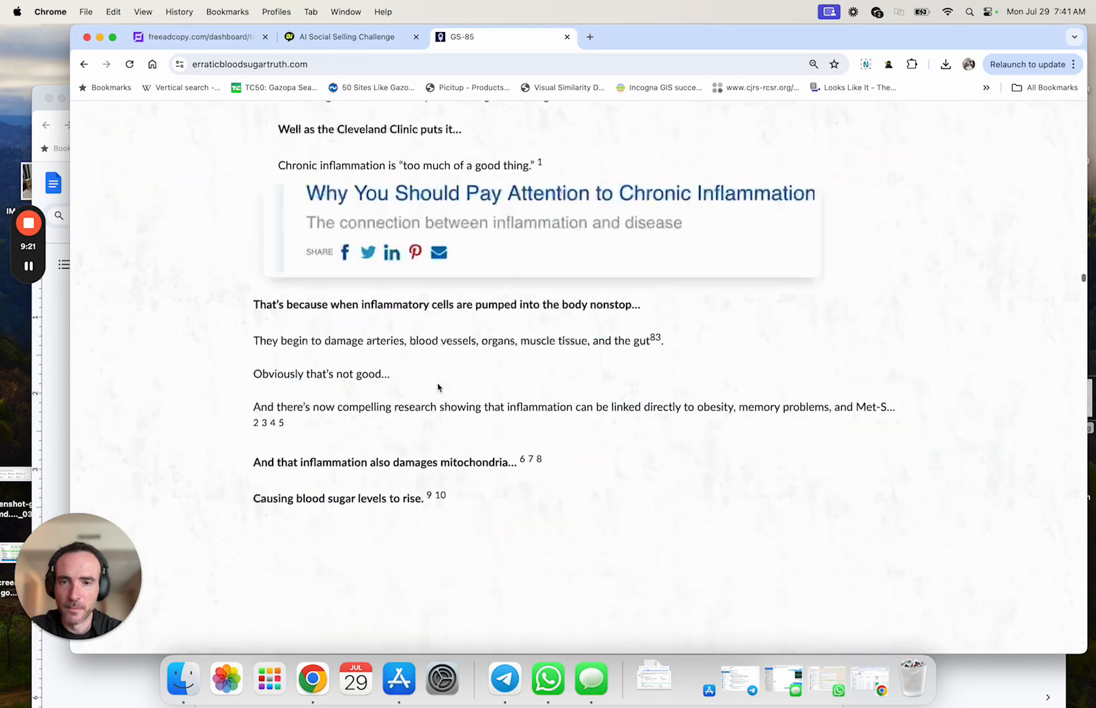
scroll(438, 388, "down", 15)
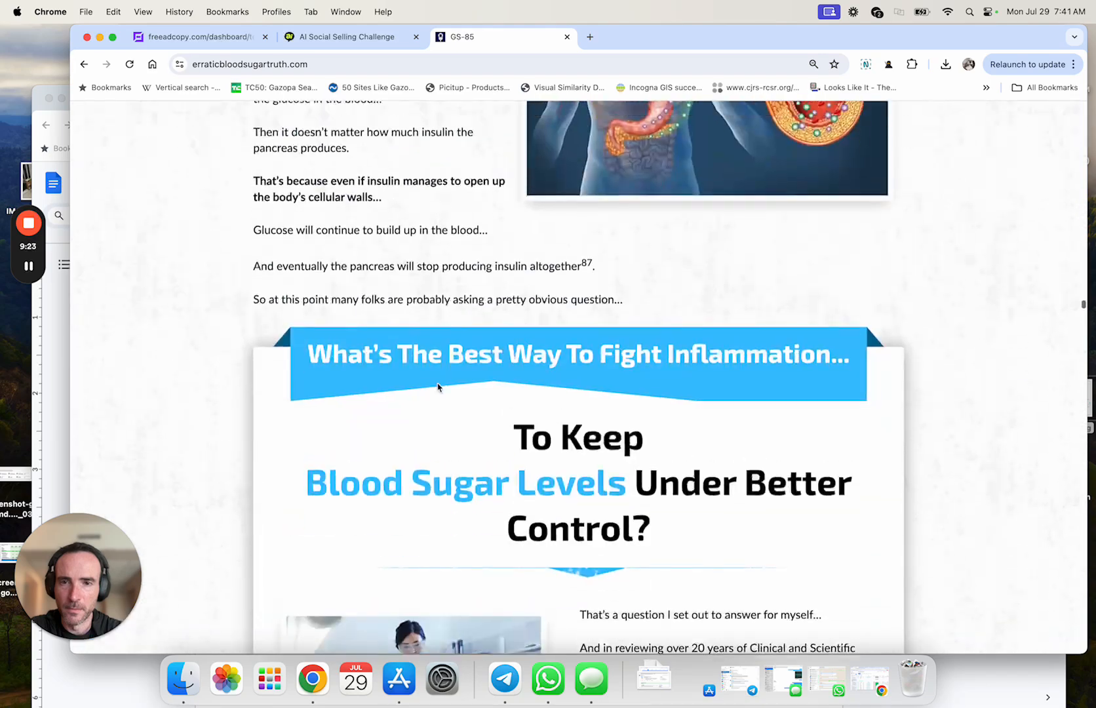
scroll(438, 386, "up", 1)
scroll(438, 387, "down", 15)
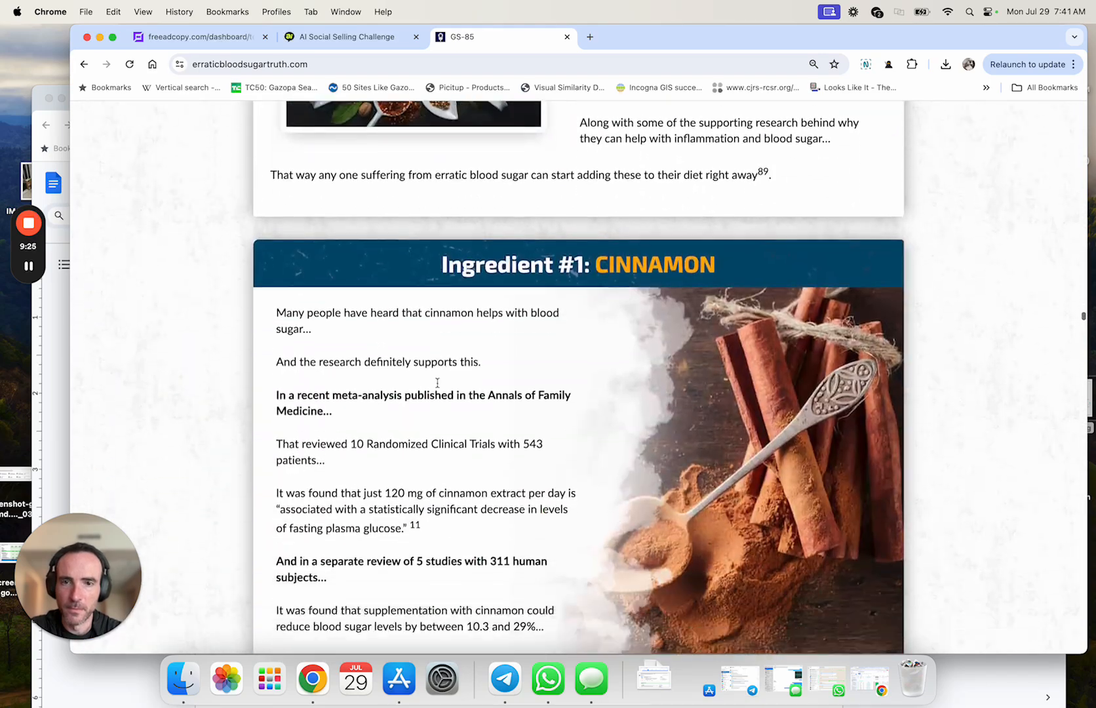
scroll(438, 383, "down", 2)
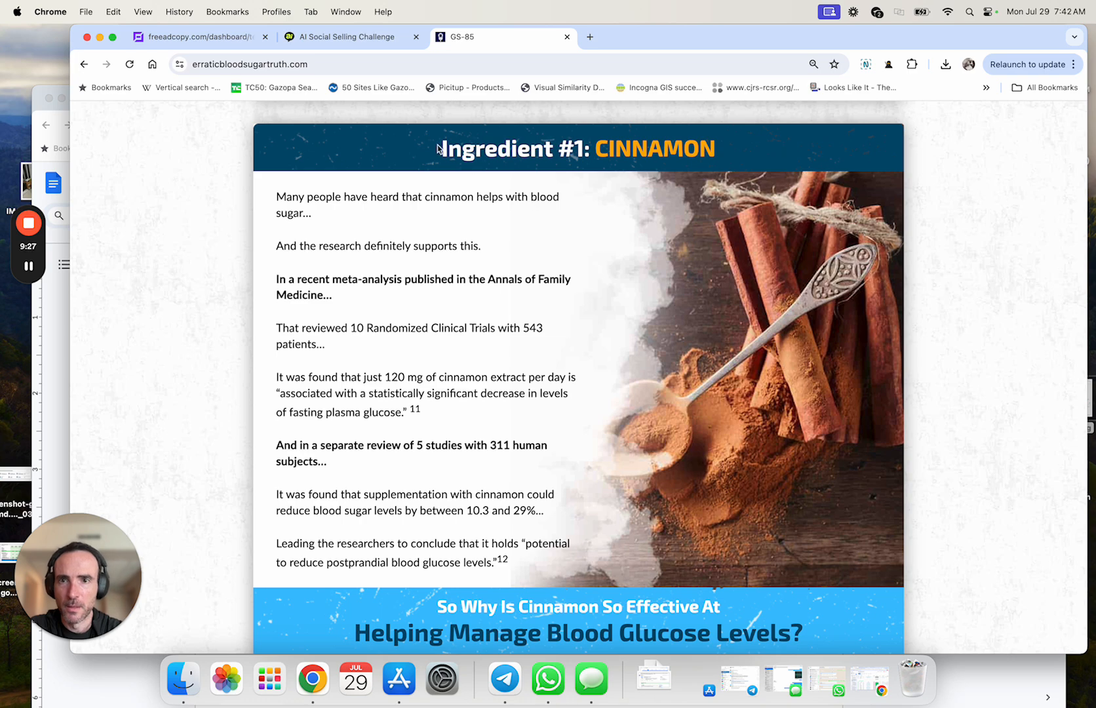
left_click_drag(439, 148, 572, 556)
key("super+c")
scroll(571, 556, "down", 15)
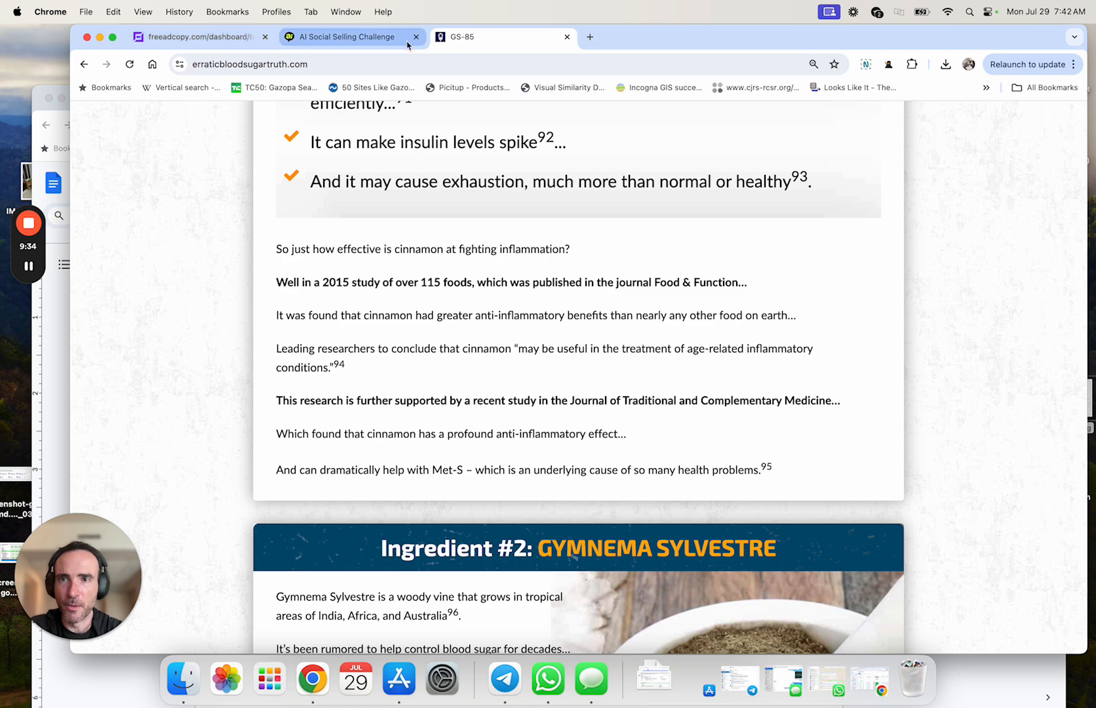
- In the advertorial form, extend the answer on how the unique solution works with "This includes:" followed by the copied cinnamon section
left_click(193, 37)
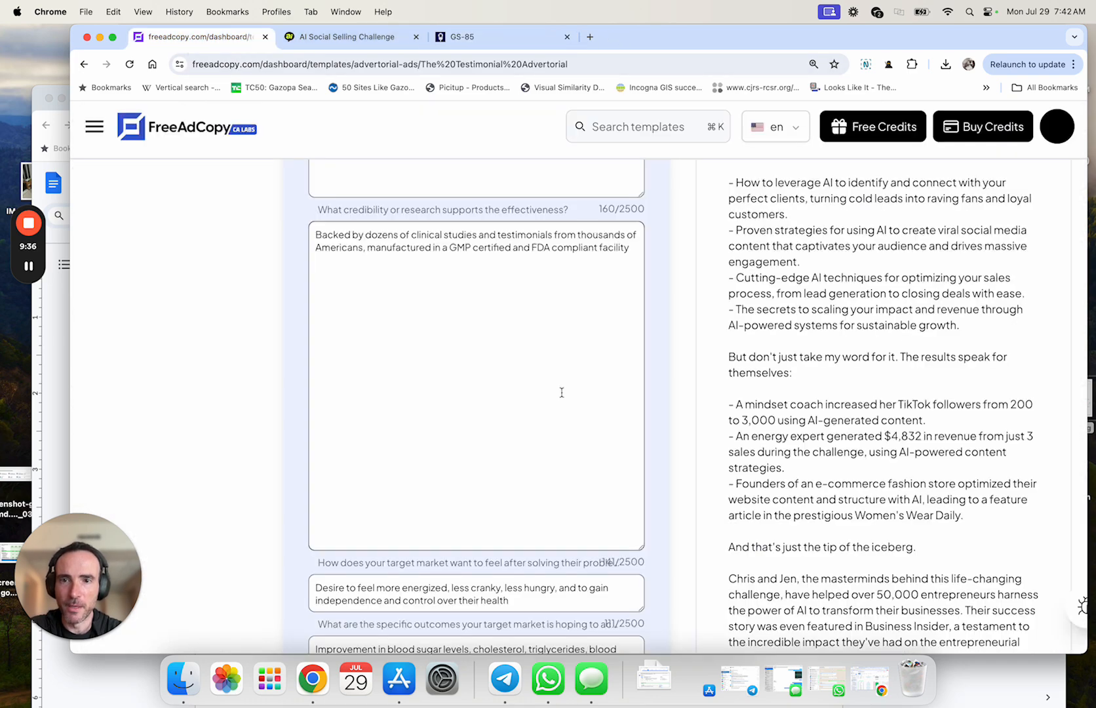
left_click(463, 269)
scroll(610, 263, "up", 15)
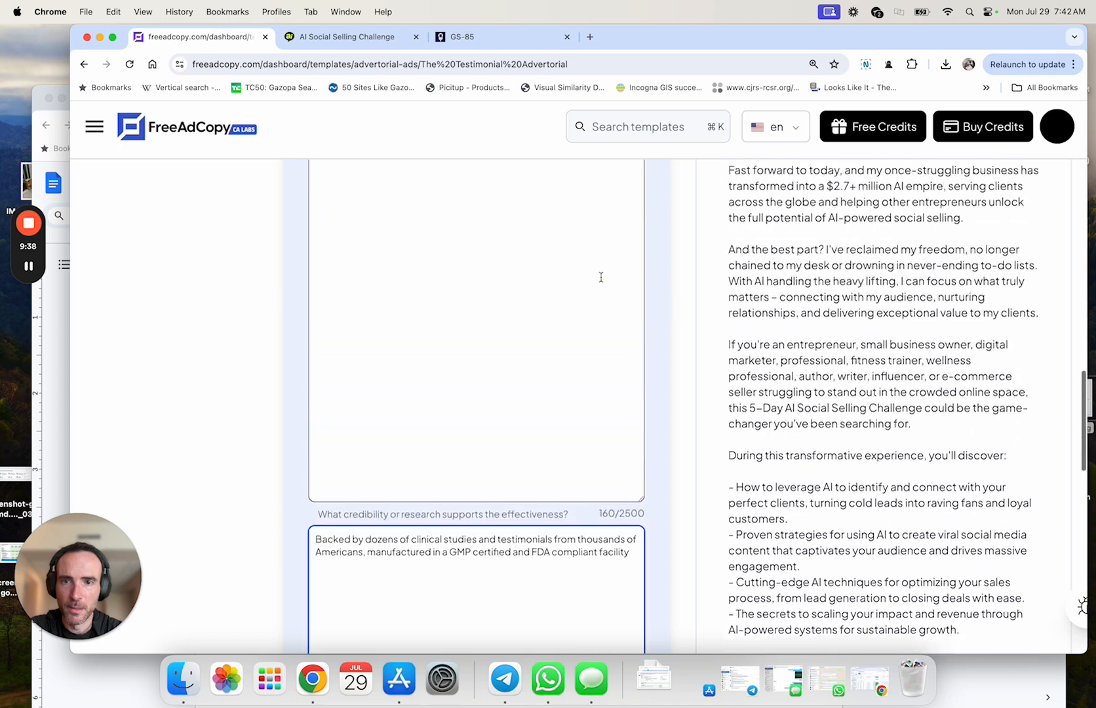
left_click(467, 360)
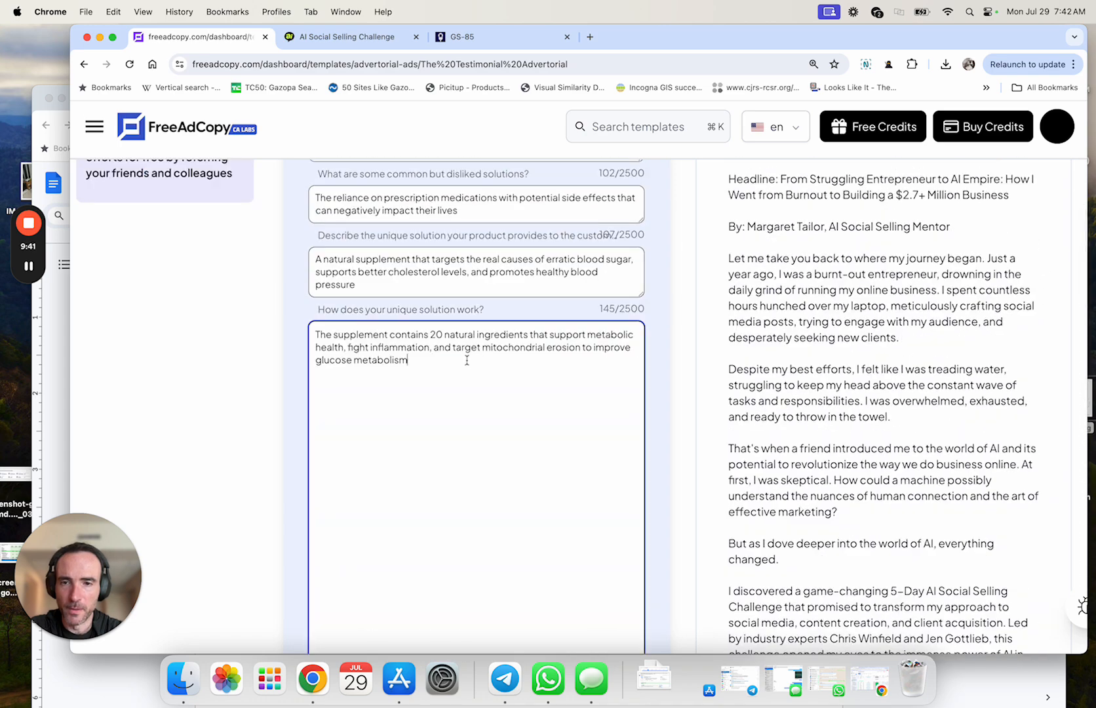
type(". This i")
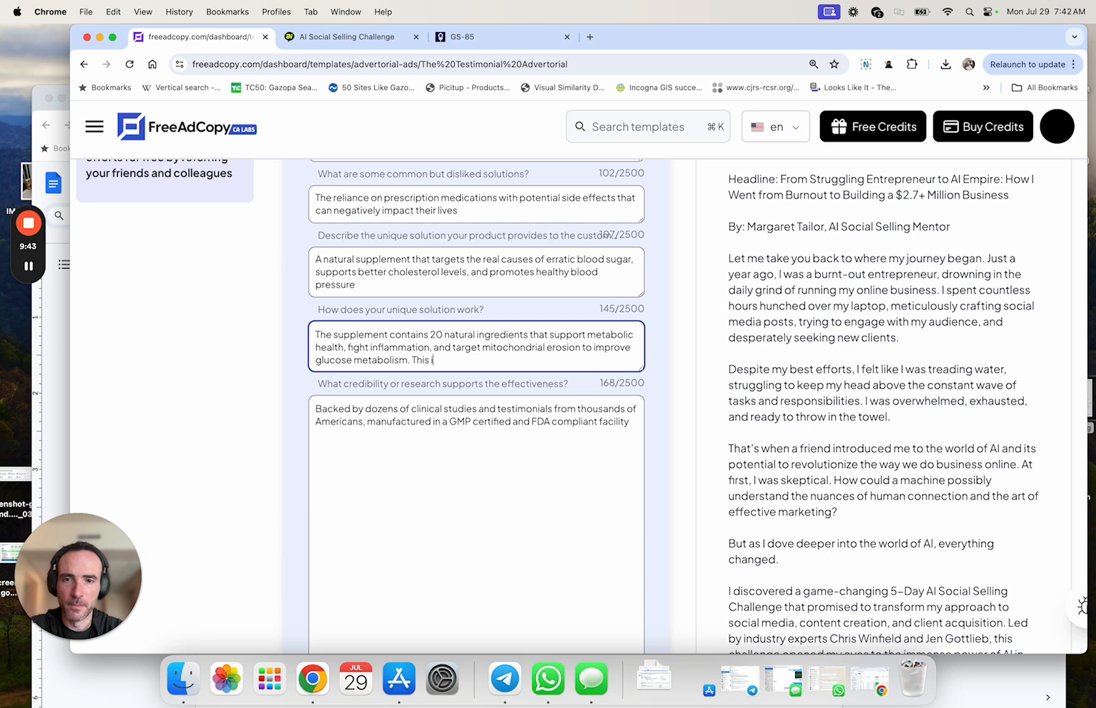
type("ncludes:")
key("Return")
key("Return")
key("super+v")
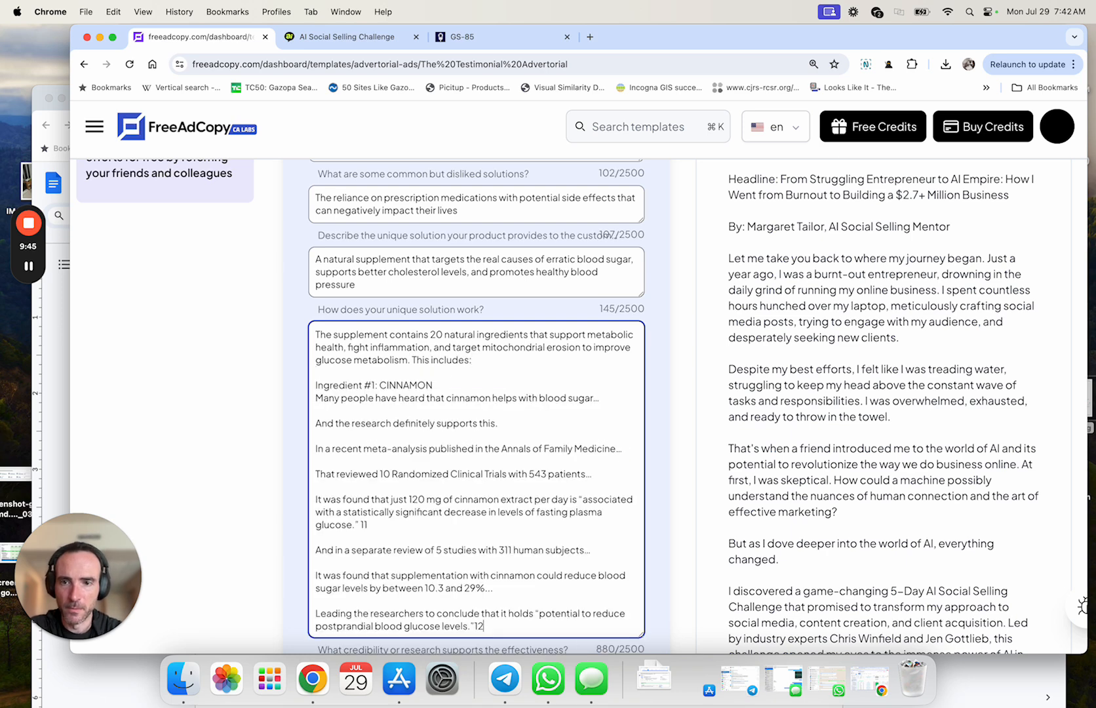
key("Return")
key("Return")
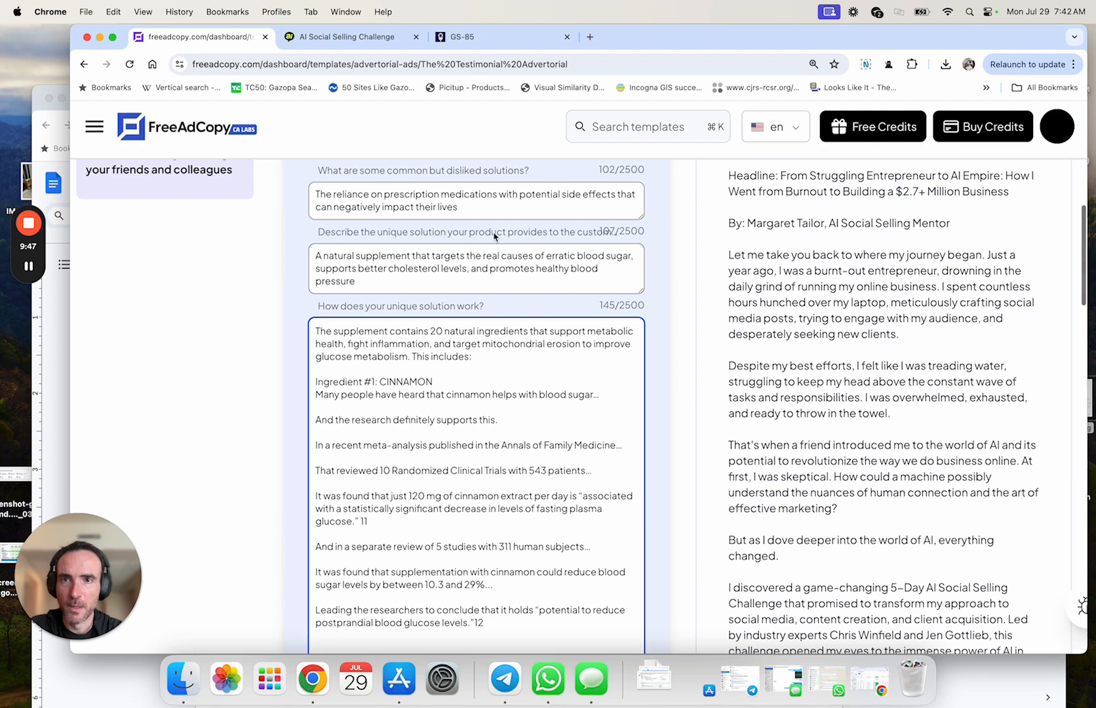
- Copy the "Ingredient #2: GYMNEMA SYLVESTRE" section from the product page, from its heading through the sentence on reduced glucose and unhealthy fats
left_click(462, 36)
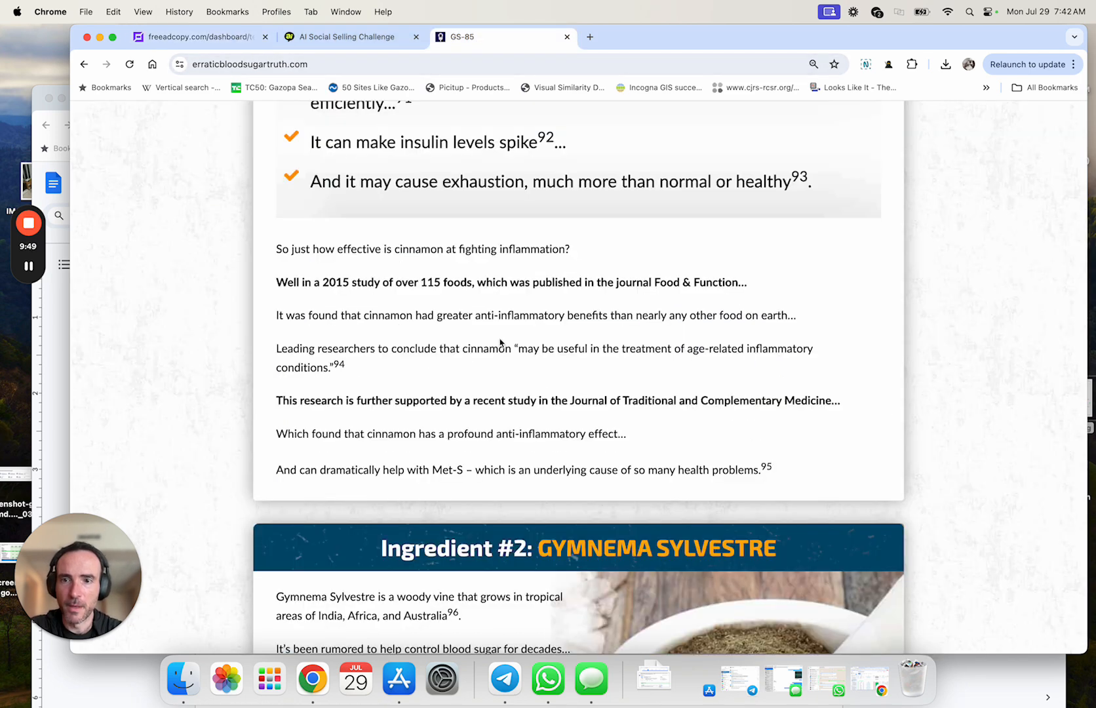
scroll(501, 341, "down", 6)
scroll(438, 226, "up", 1)
left_click_drag(382, 182, 472, 311)
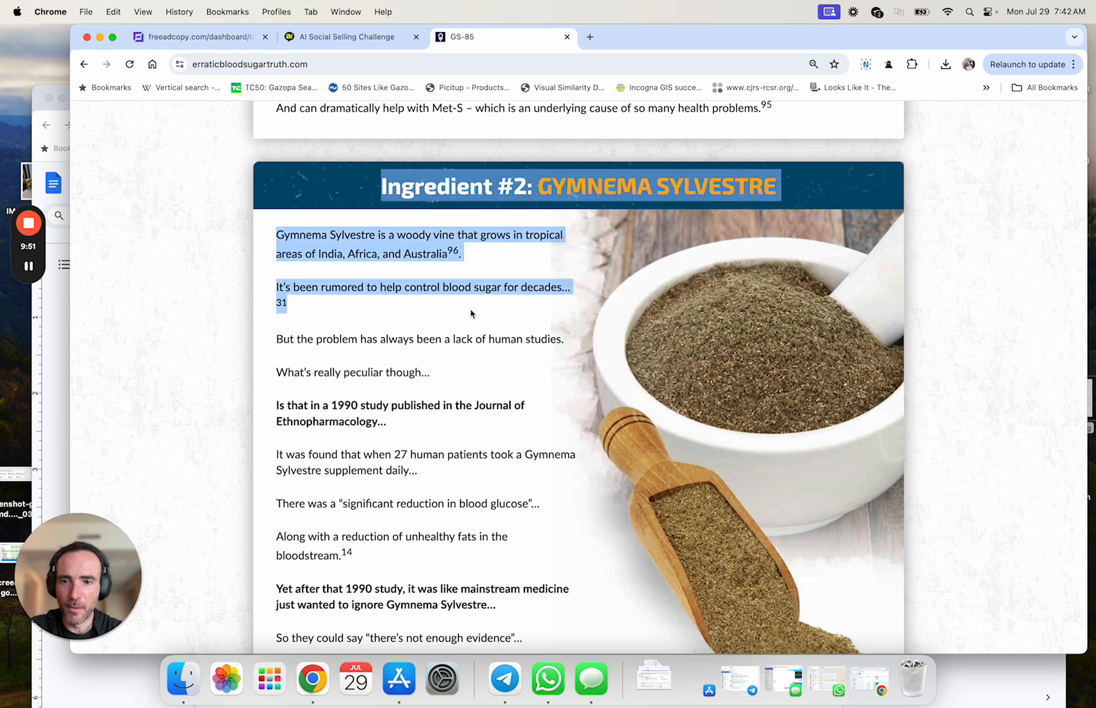
scroll(472, 312, "down", 6)
left_click(714, 545, "shift")
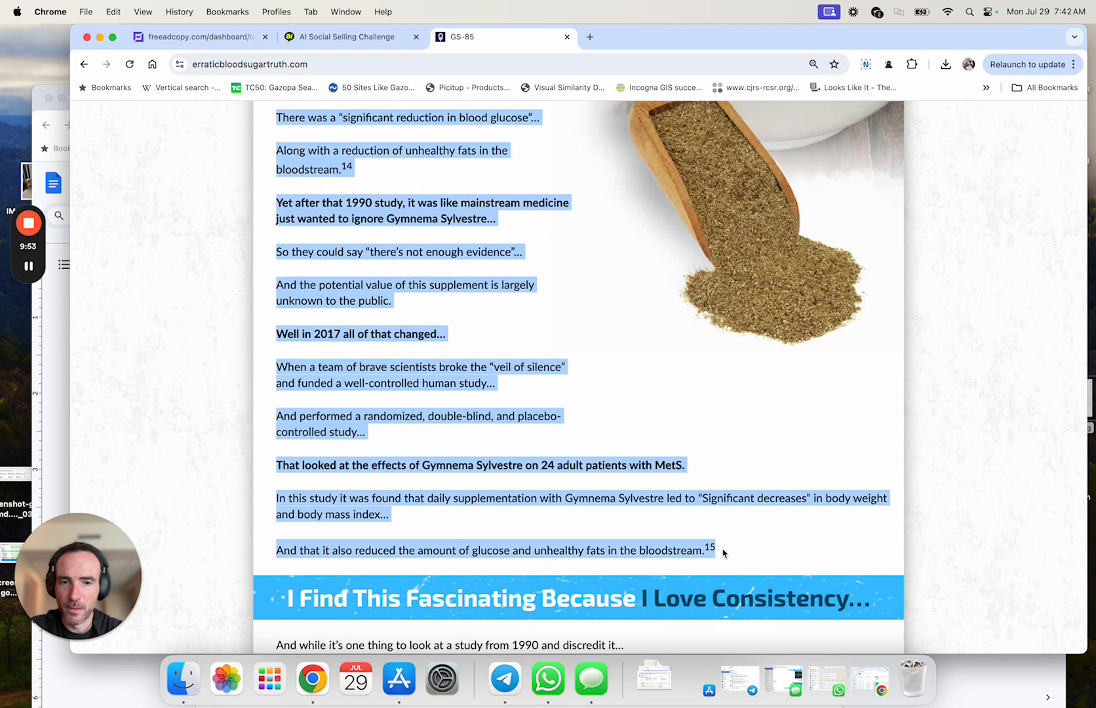
key("super+c")
- Add the copied Gymnema Sylvestre section below the cinnamon text in the form's answer on how the unique solution works
left_click(205, 45)
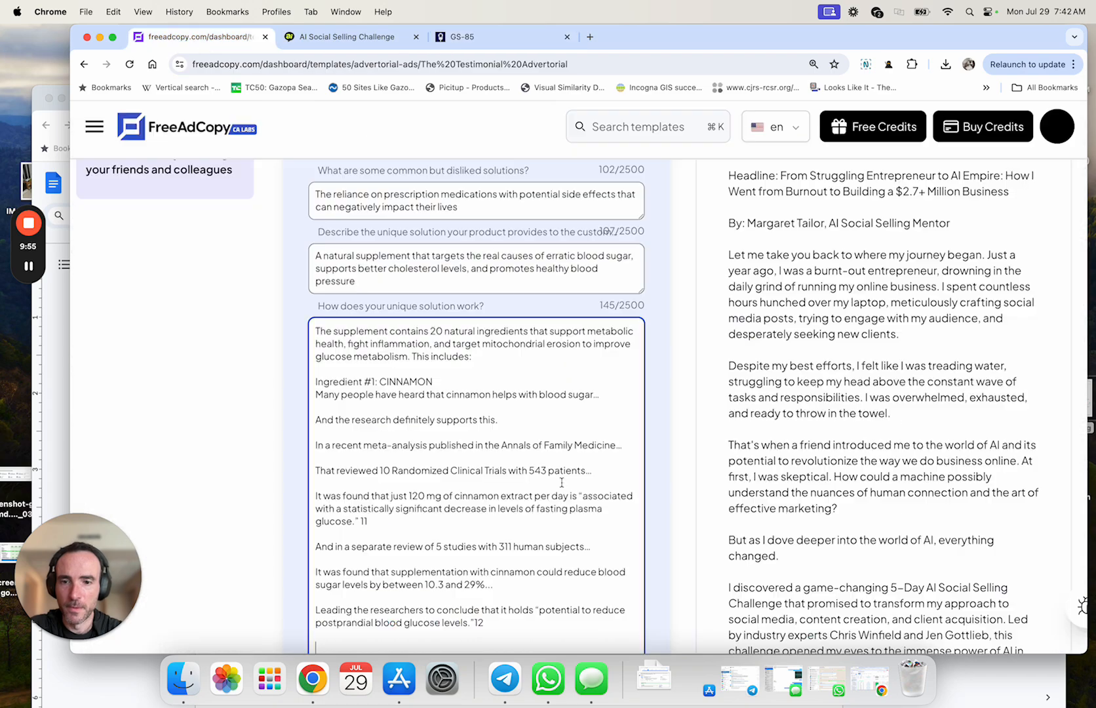
scroll(561, 482, "down", 3)
key("super+v")
scroll(561, 484, "down", 3)
scroll(561, 482, "down", 10)
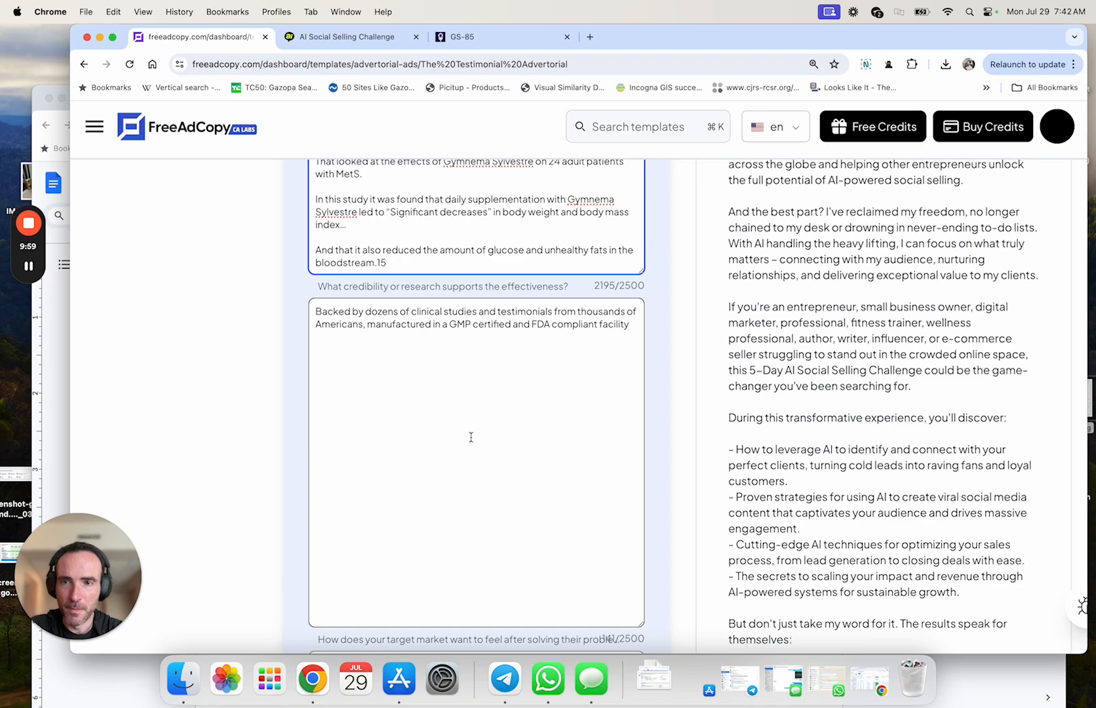
- Trim the Gymnema Sylvestre text in the form, deleting everything from "But the problem has always been a lack of human studies" to the answer's end
scroll(470, 436, "up", 10)
scroll(471, 437, "up", 8)
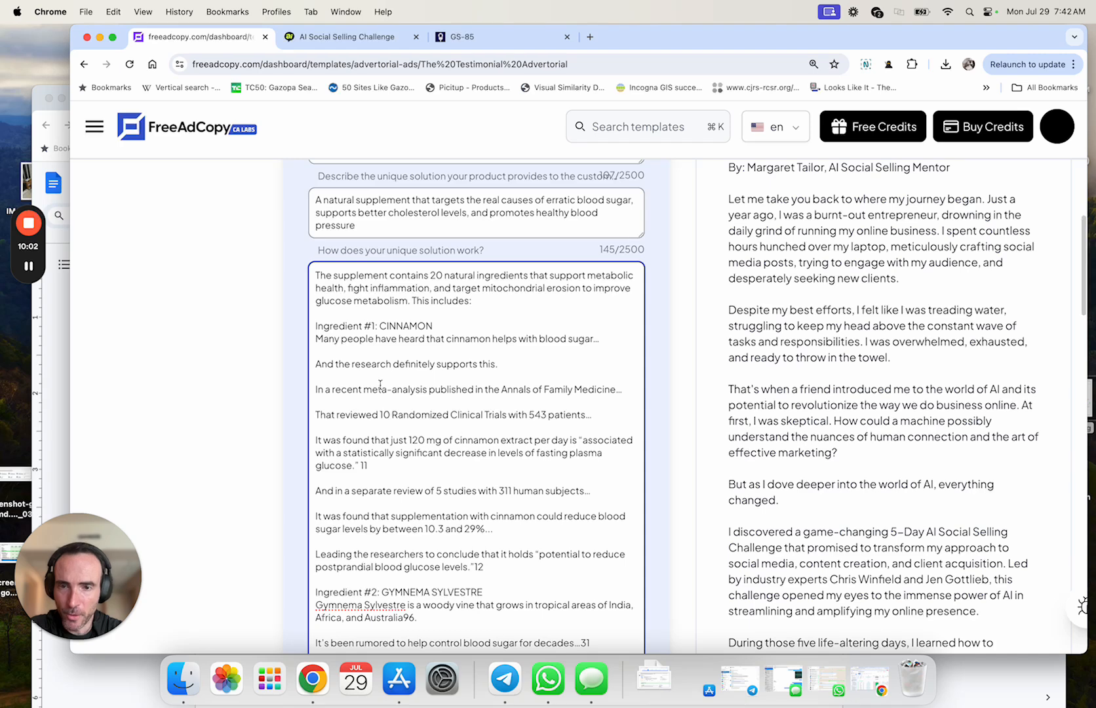
scroll(381, 385, "down", 1)
scroll(380, 412, "down", 3)
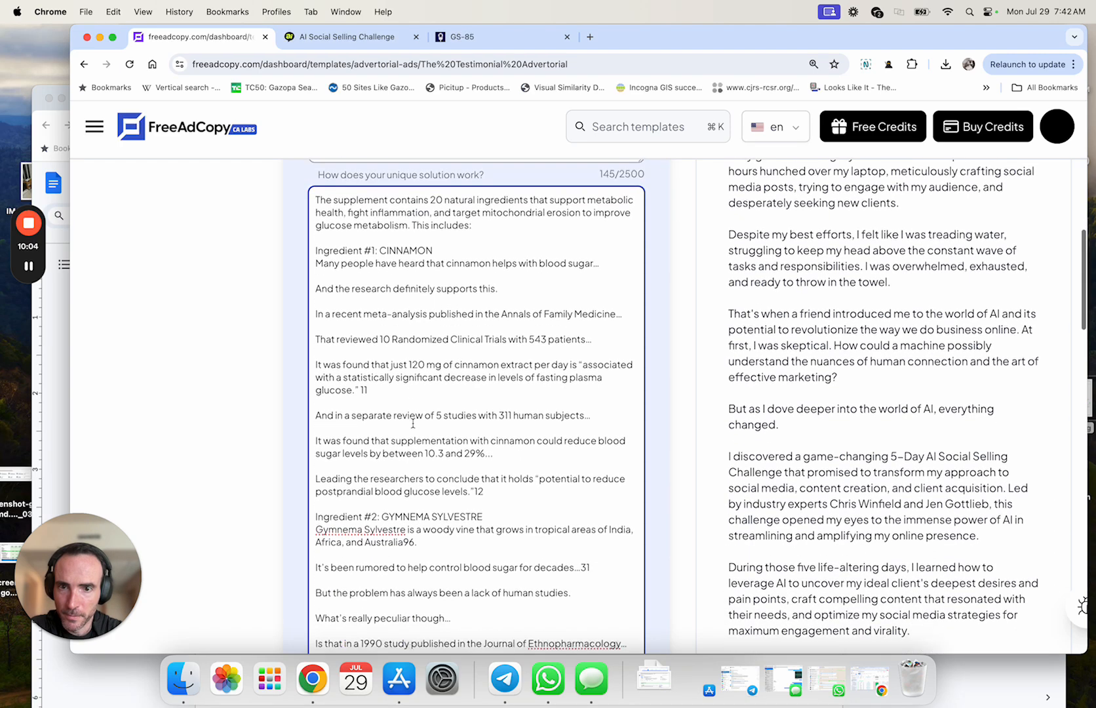
scroll(354, 413, "down", 5)
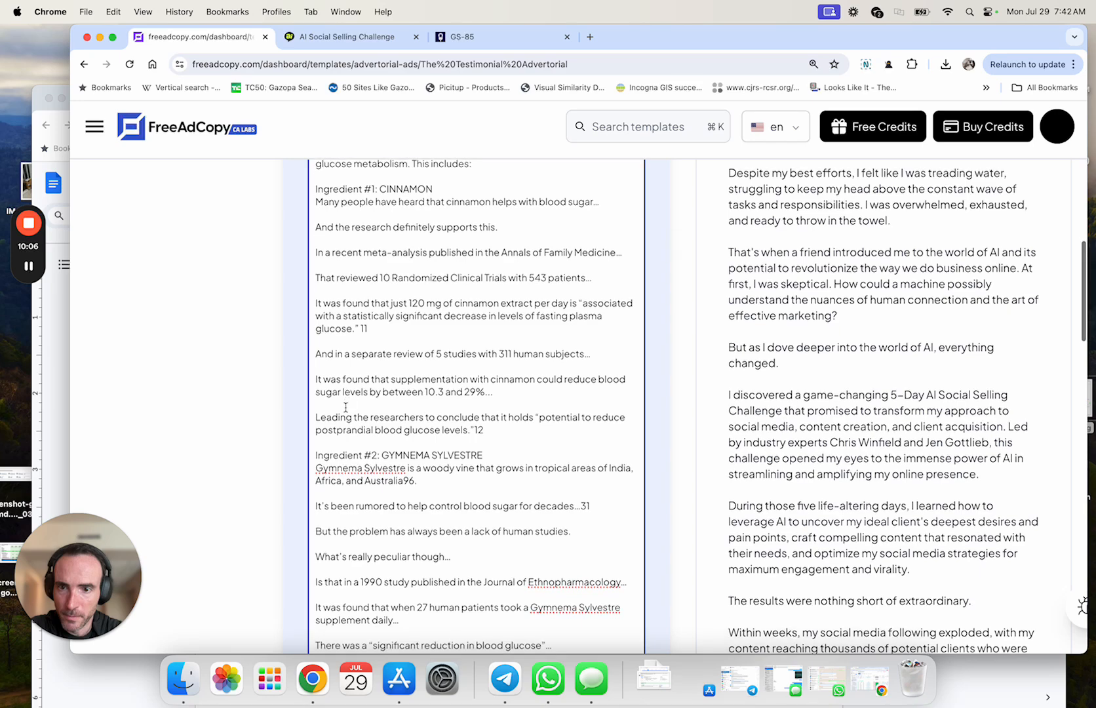
scroll(366, 429, "down", 1)
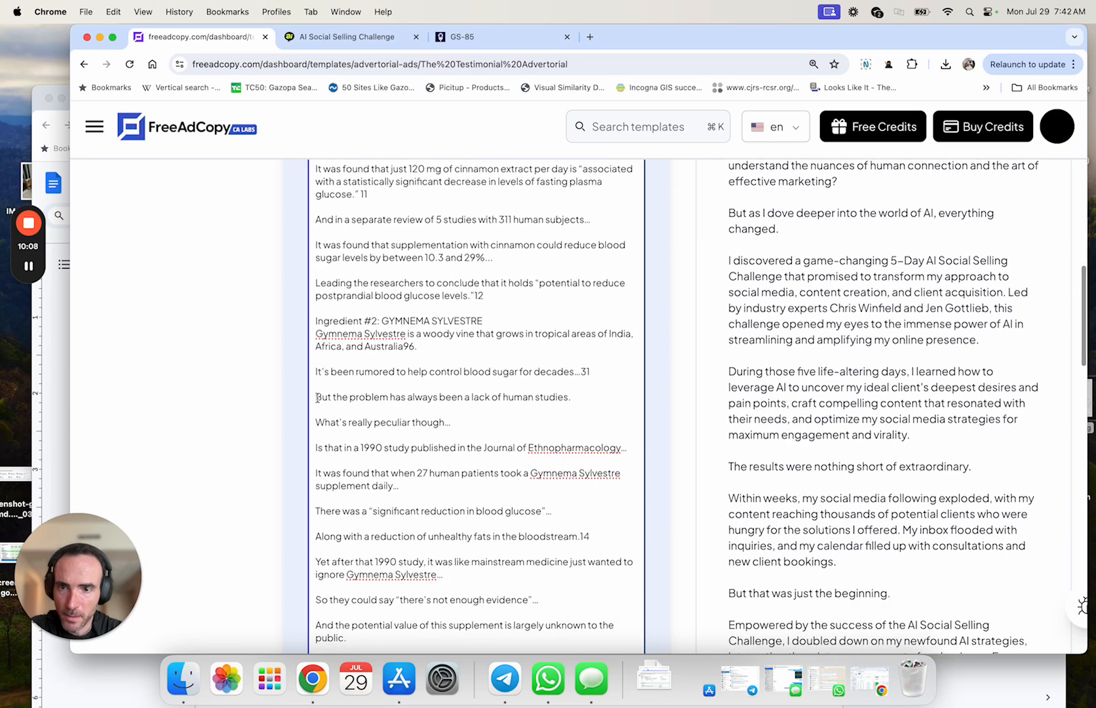
left_click_drag(315, 397, 418, 469)
scroll(418, 468, "down", 5)
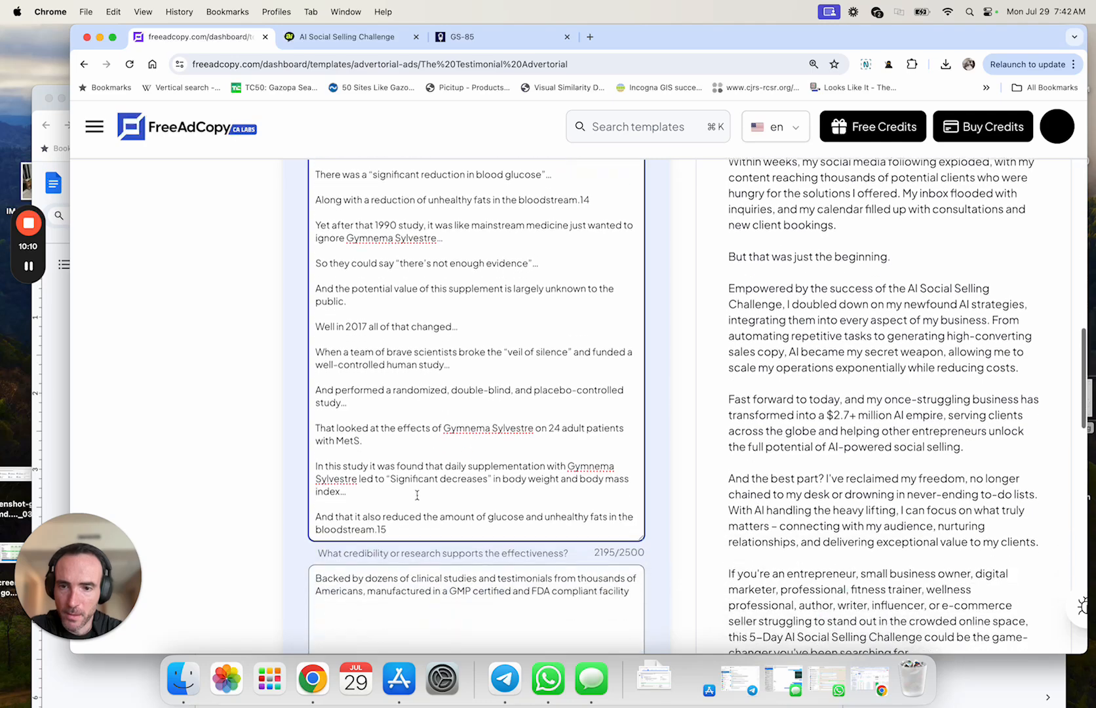
- Copy the "Ingredient #3: BITTER MELON" text from the product page, from its heading through "While also providing blood sugar support"
left_click(462, 36)
scroll(483, 370, "down", 10)
scroll(483, 371, "down", 1)
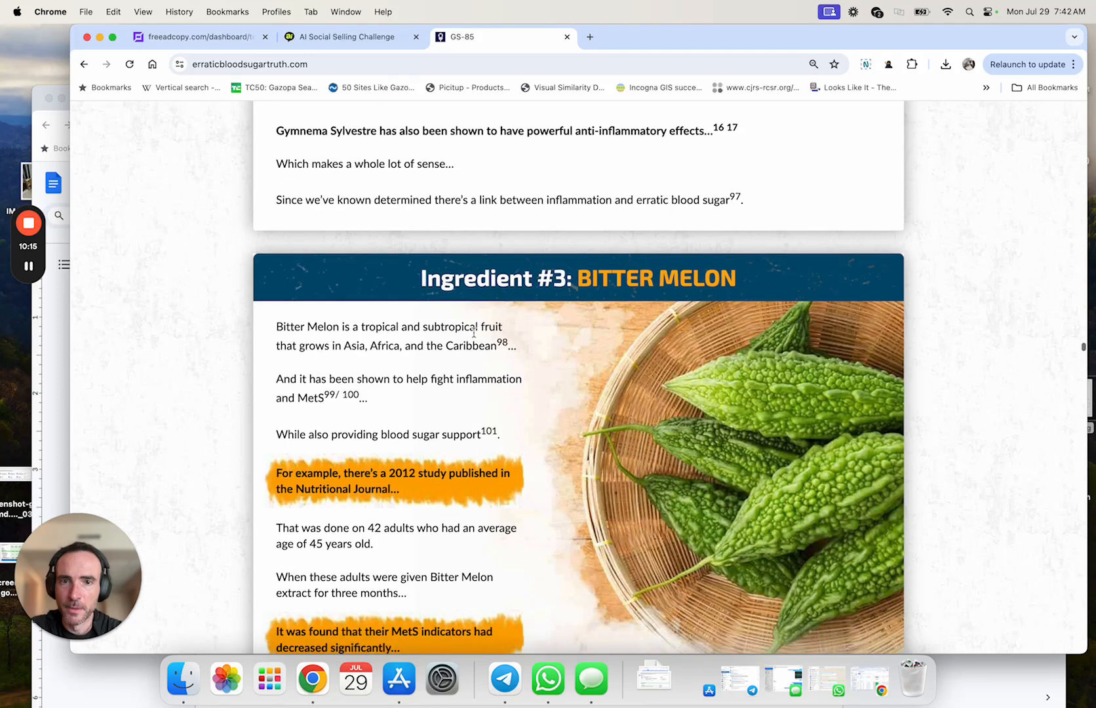
left_click_drag(420, 282, 510, 433)
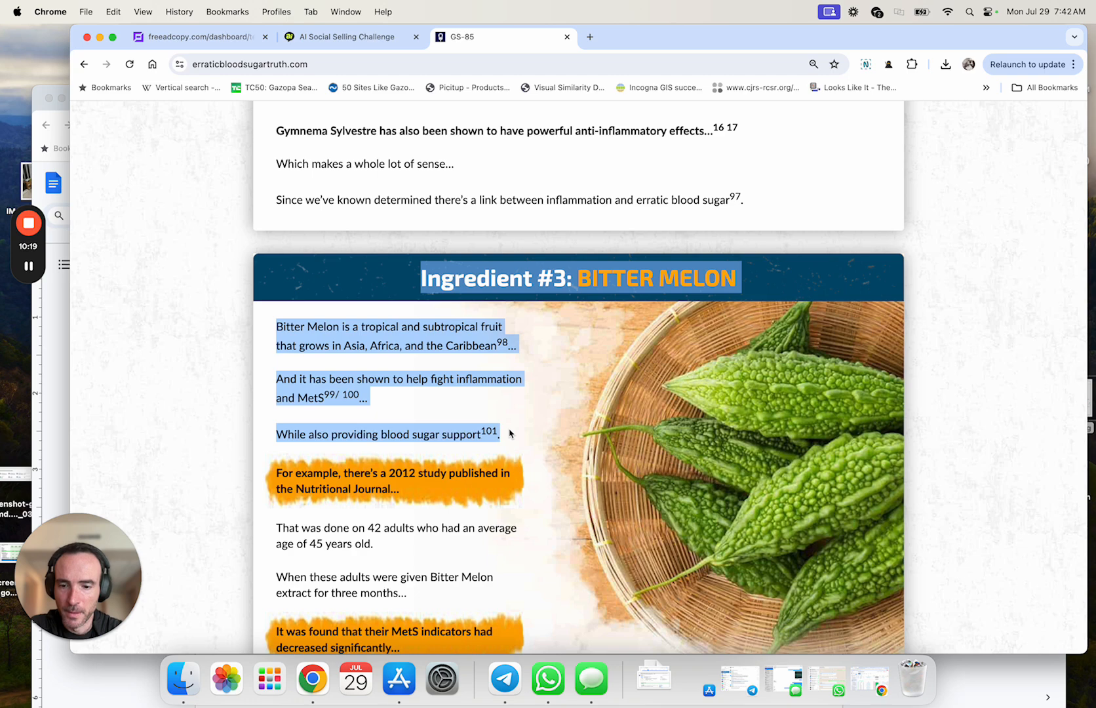
- Append the copied Bitter Melon text to the end of the form's answer on how the unique solution works
left_click(226, 39)
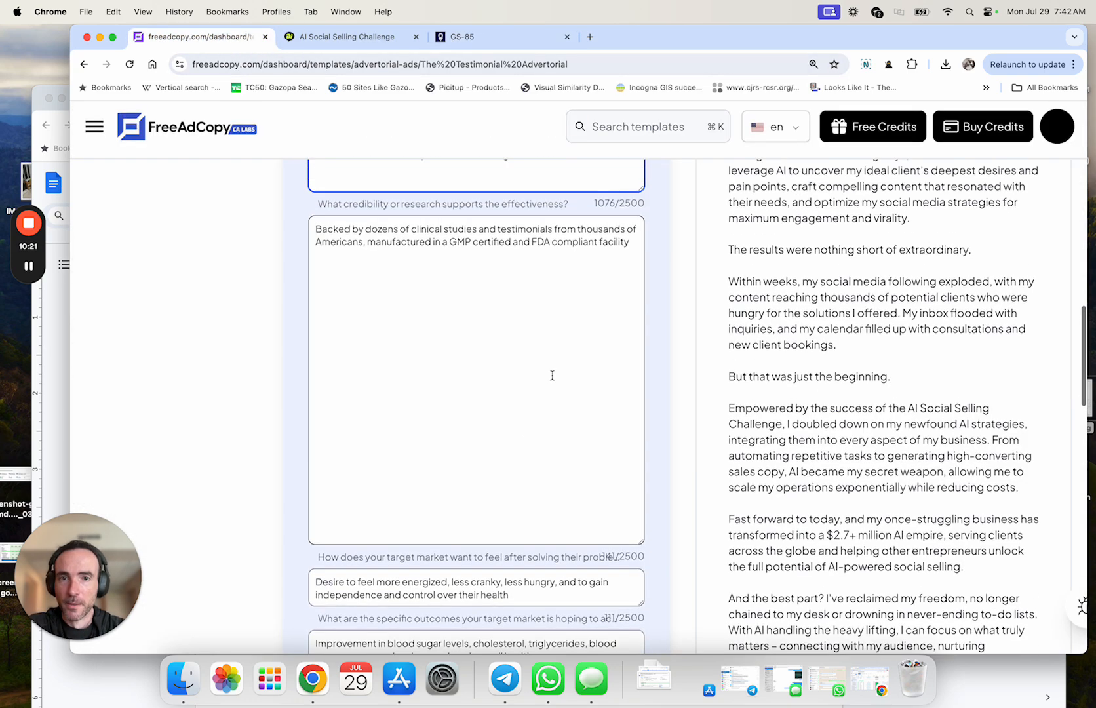
left_click(608, 300)
key("super+v")
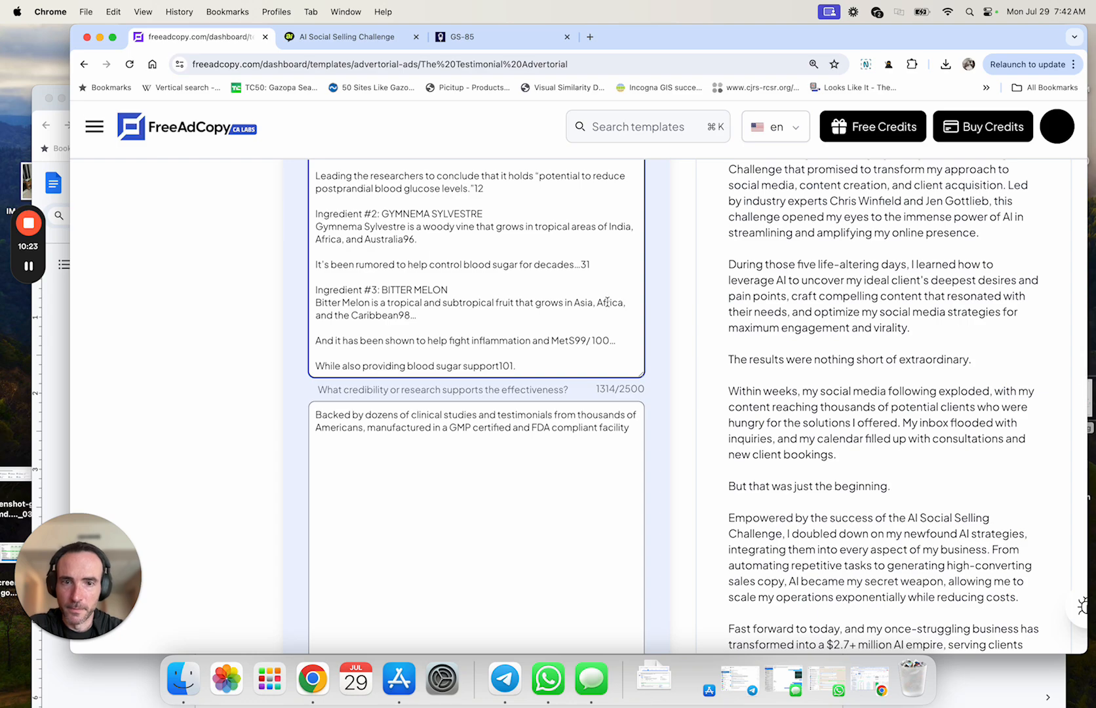
- Look through the rest of the GS-85 product page, down to the supply packages with their prices and guarantee
left_click(469, 46)
scroll(520, 417, "down", 15)
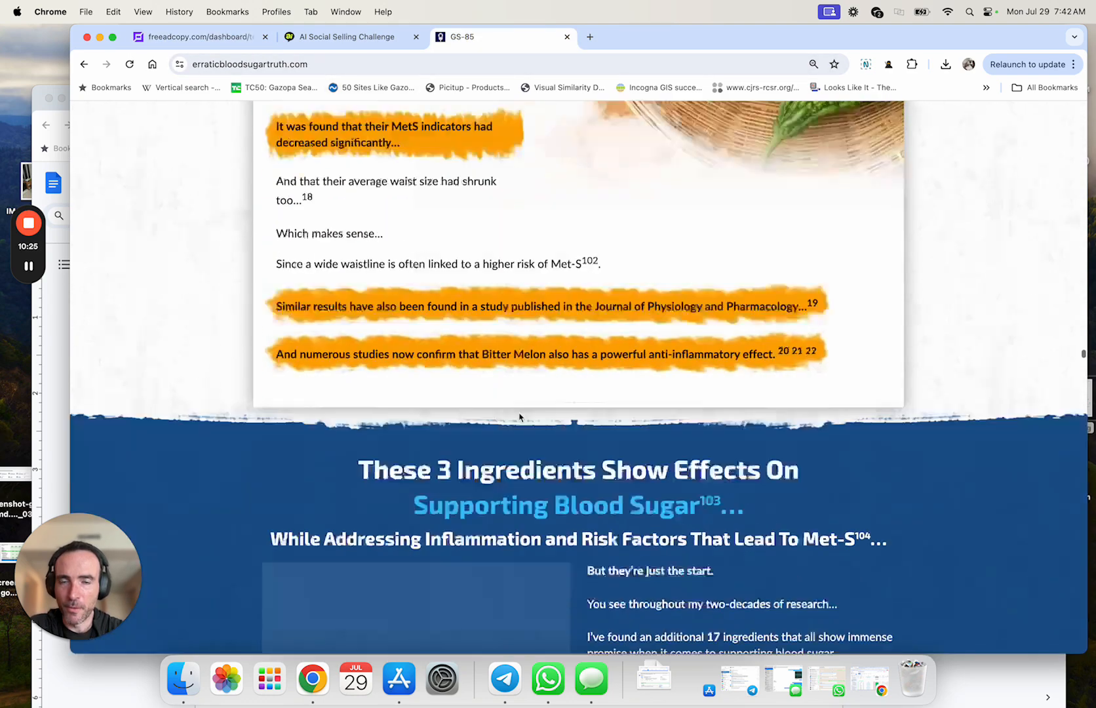
scroll(520, 417, "down", 20)
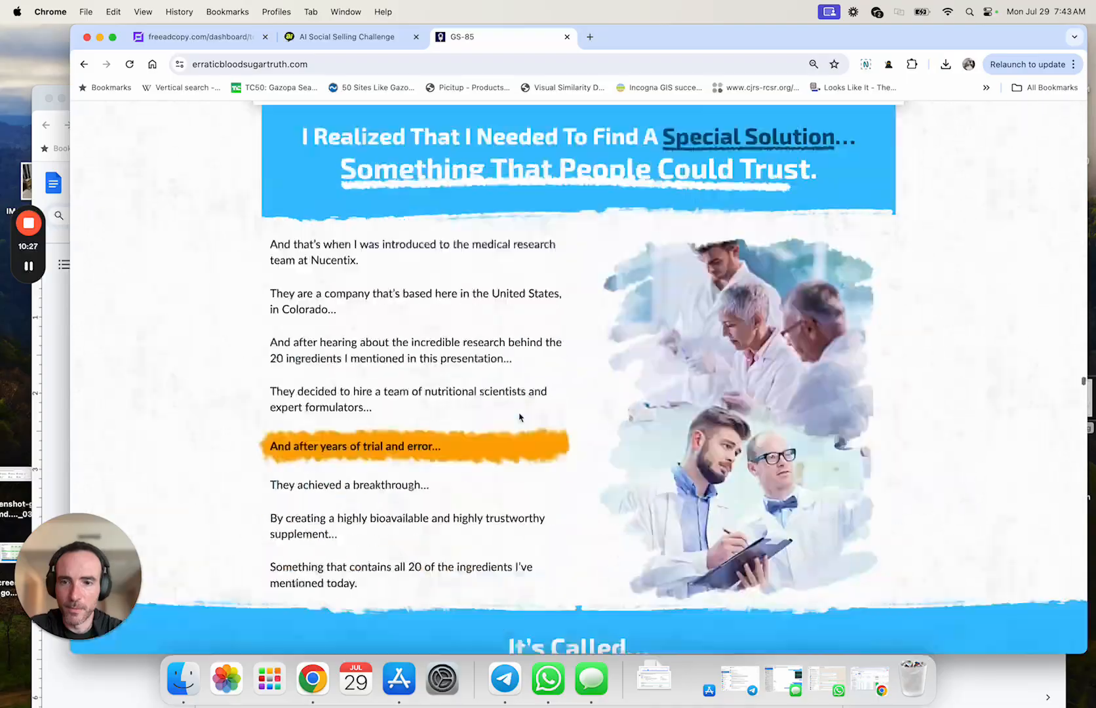
scroll(520, 417, "down", 20)
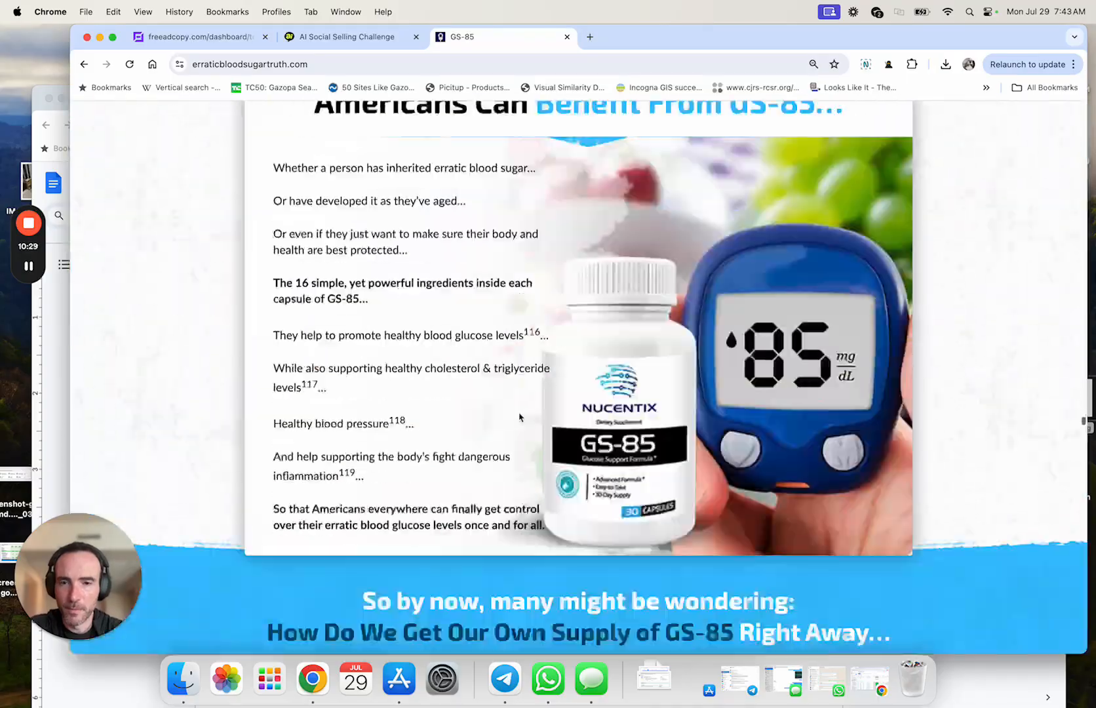
scroll(519, 413, "down", 20)
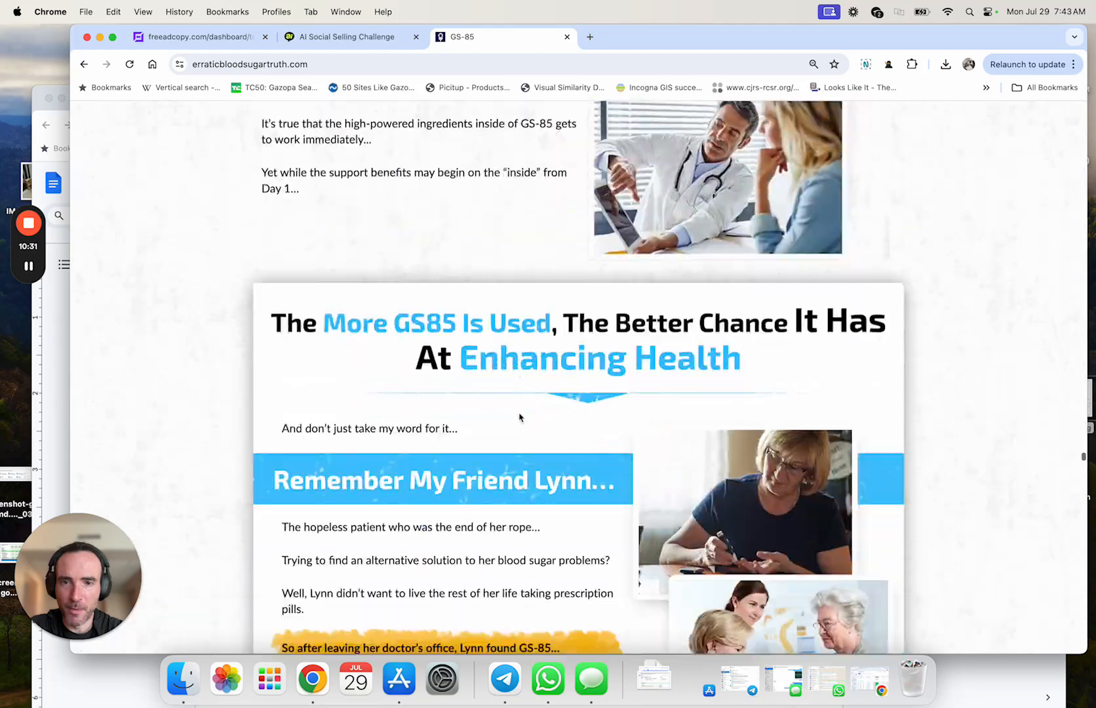
scroll(519, 413, "down", 20)
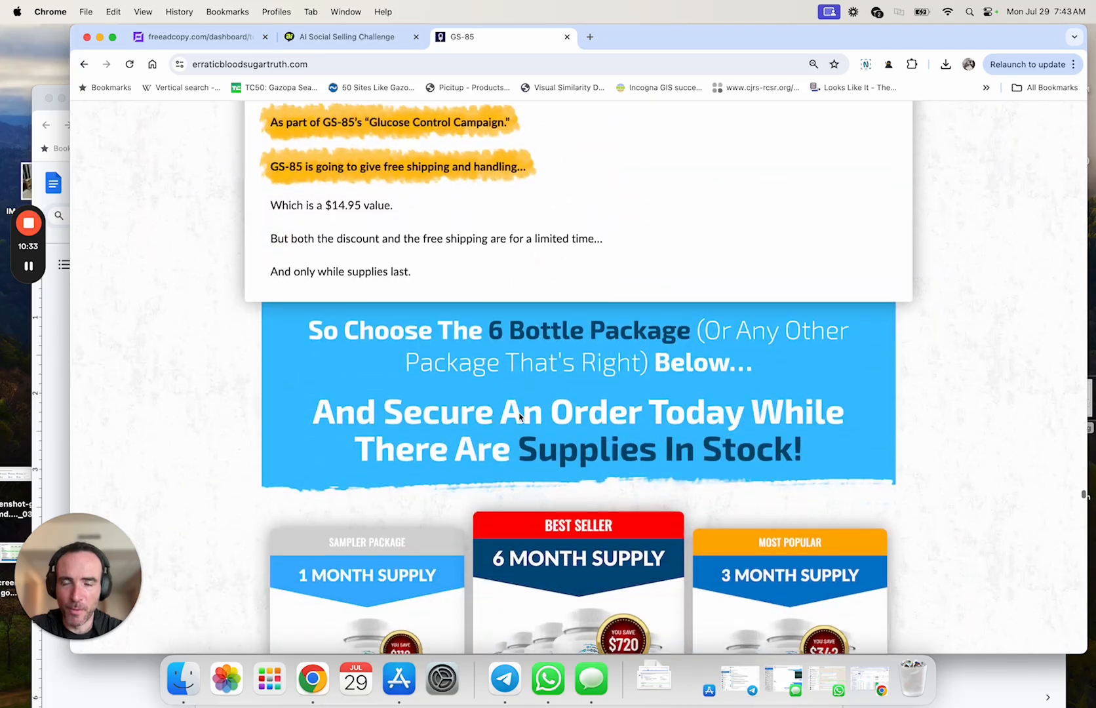
scroll(520, 417, "down", 8)
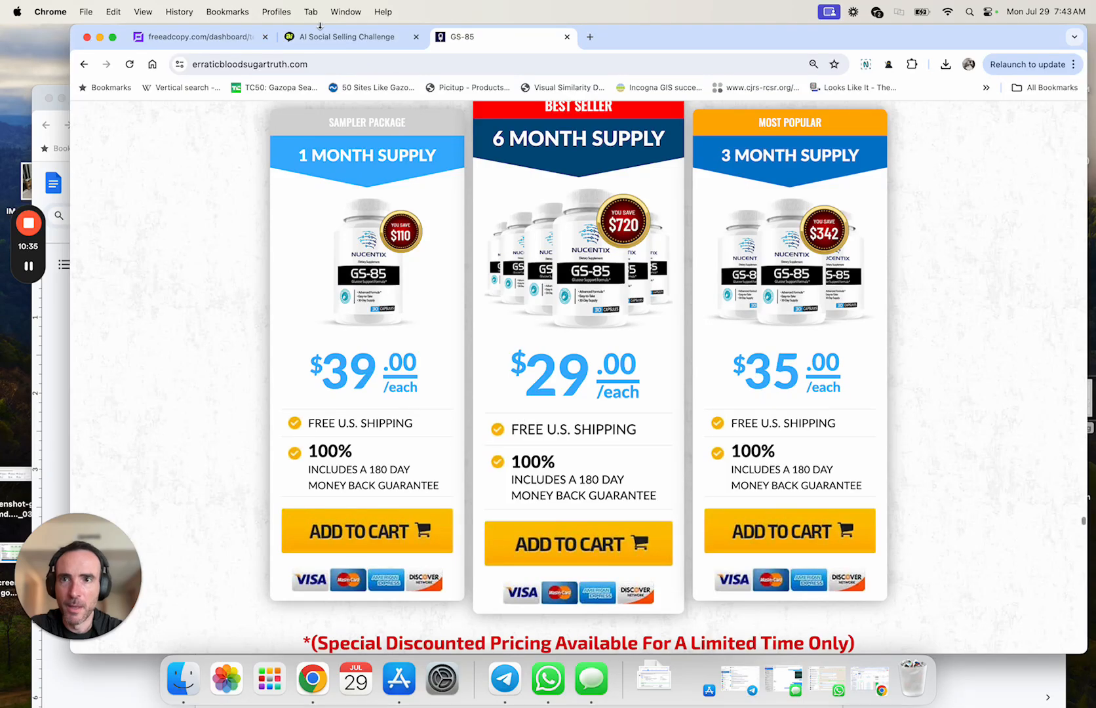
- Return to the advertorial form and check the testimonial, retail price, discount price and guarantee answers
left_click(228, 40)
scroll(448, 296, "down", 10)
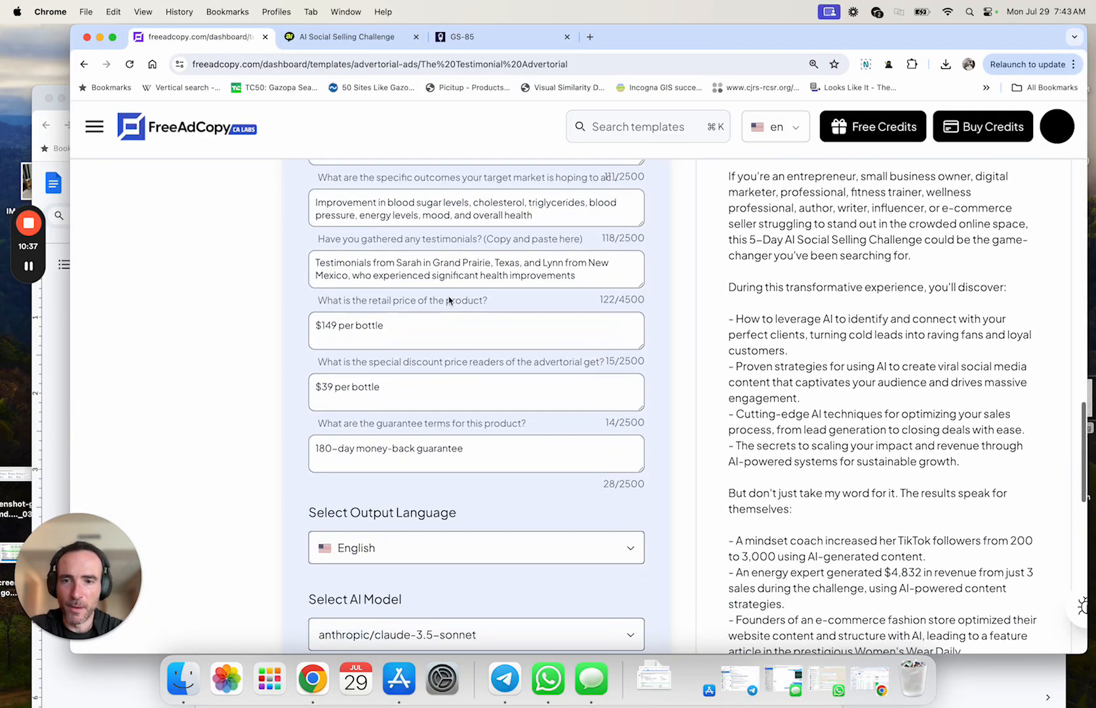
- Save the completed form answers under the label "Blood Sugar Advertorial Example"
scroll(448, 301, "down", 5)
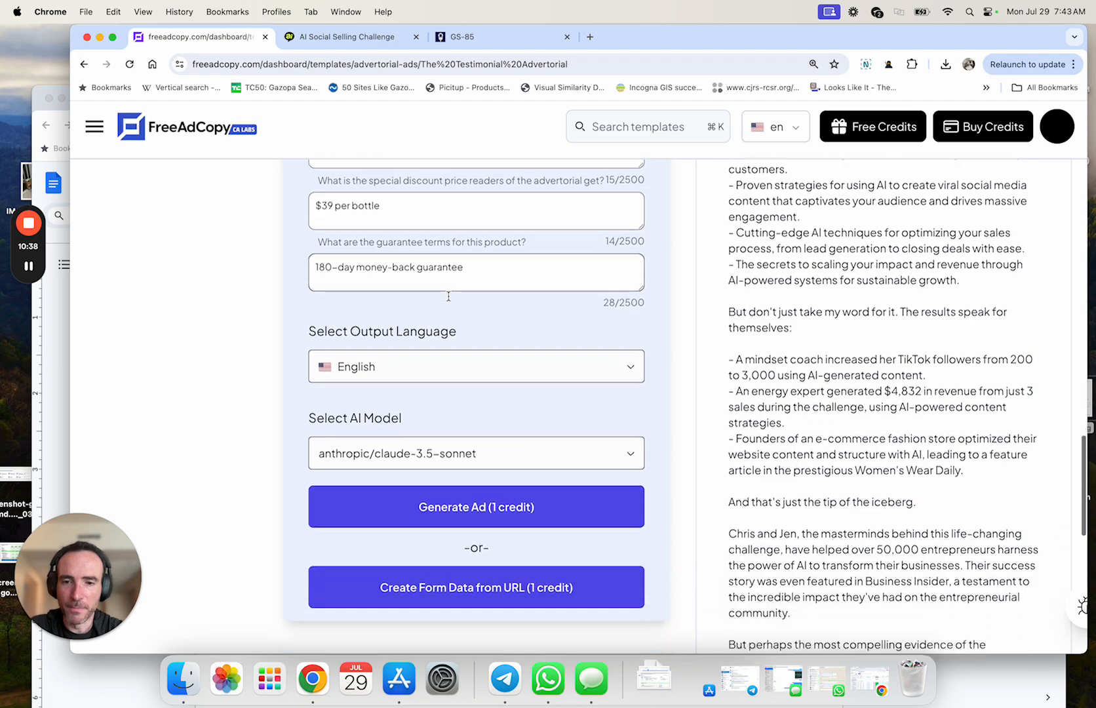
scroll(448, 297, "up", 15)
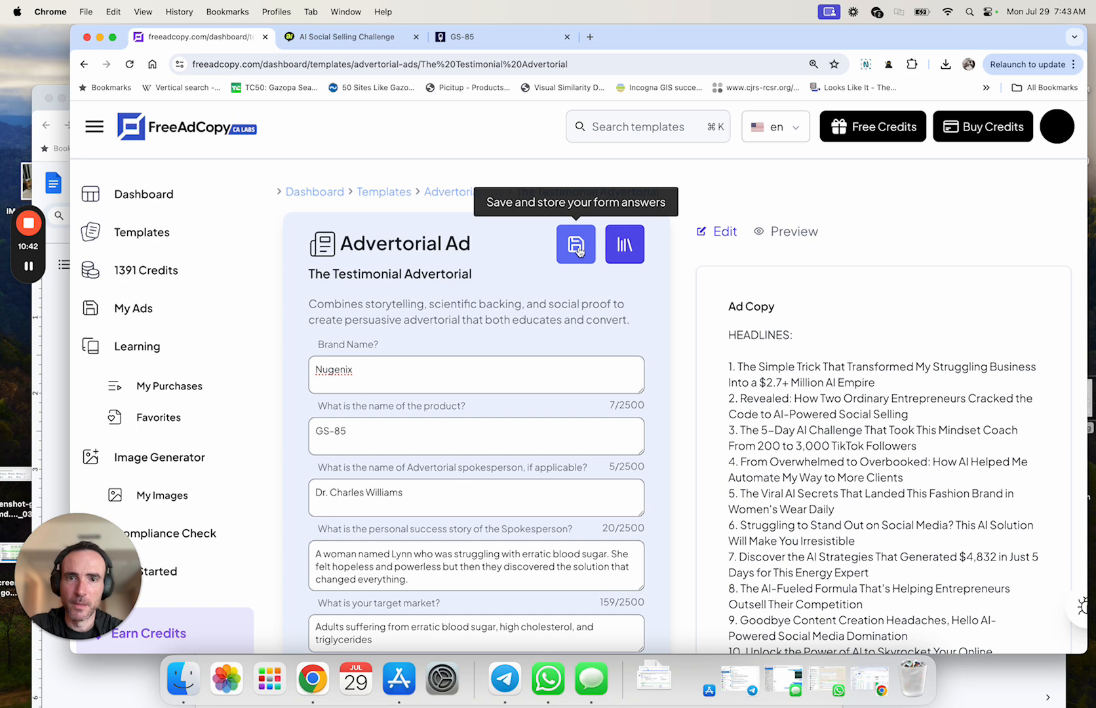
left_click(577, 248)
left_click(599, 391)
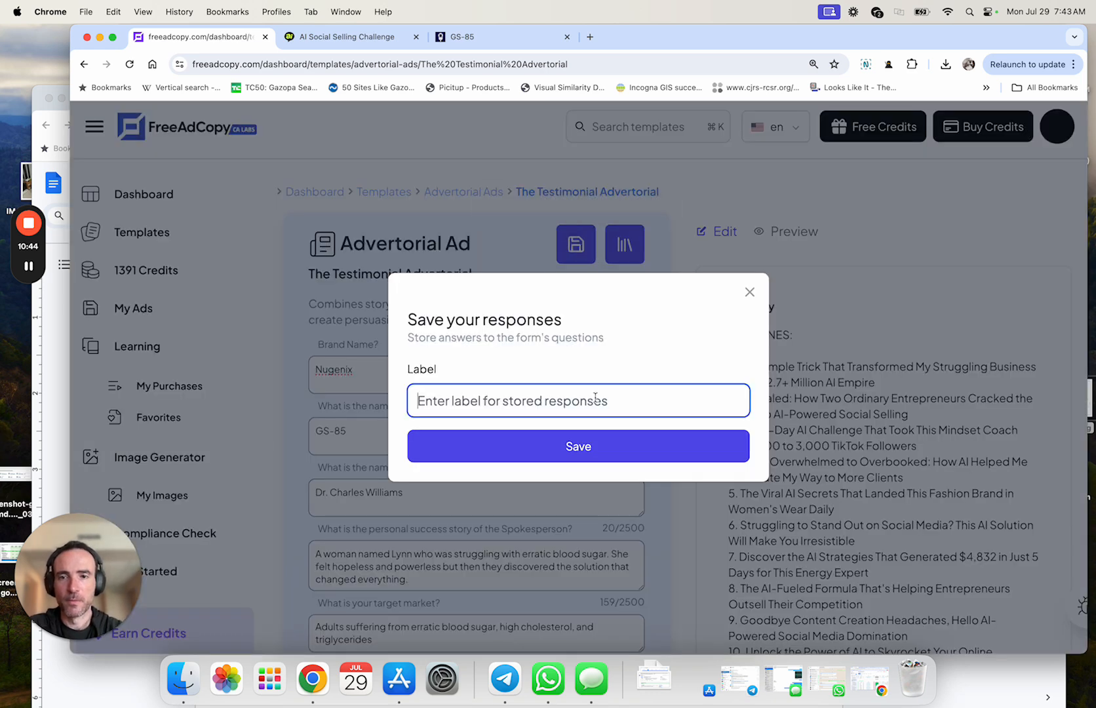
type("Blood Sugar Adv")
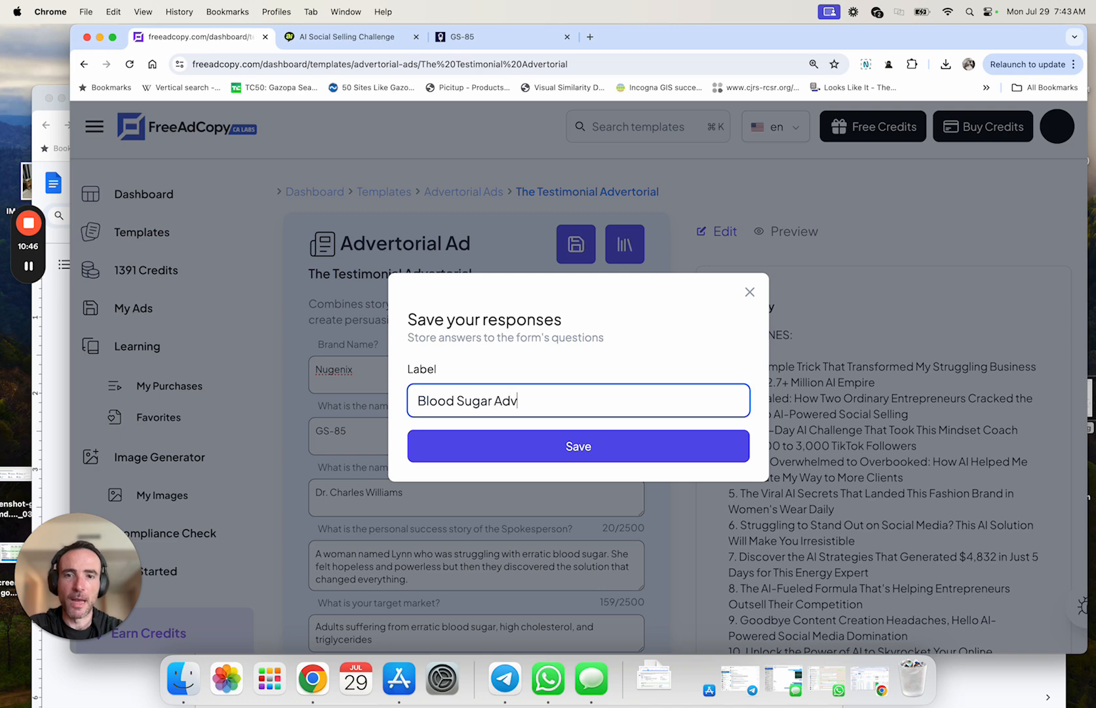
type("ertorail E")
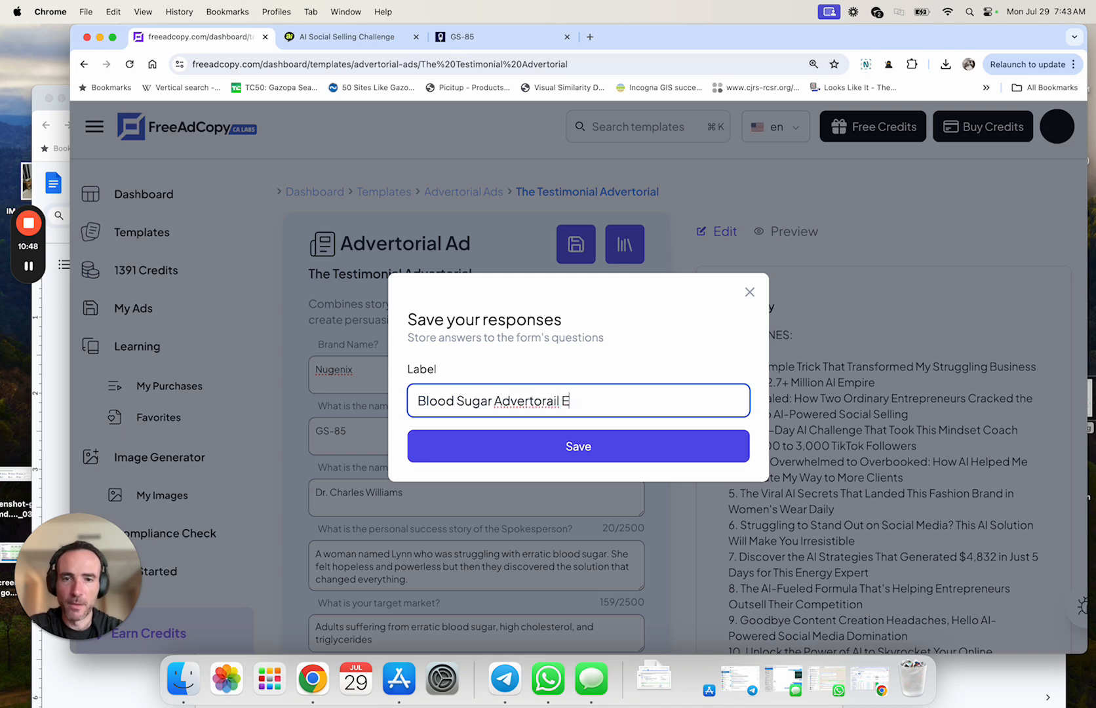
key("BackSpace")
key("BackSpace")
key("BackSpace")
key("BackSpace")
key("BackSpace")
type("ial Example")
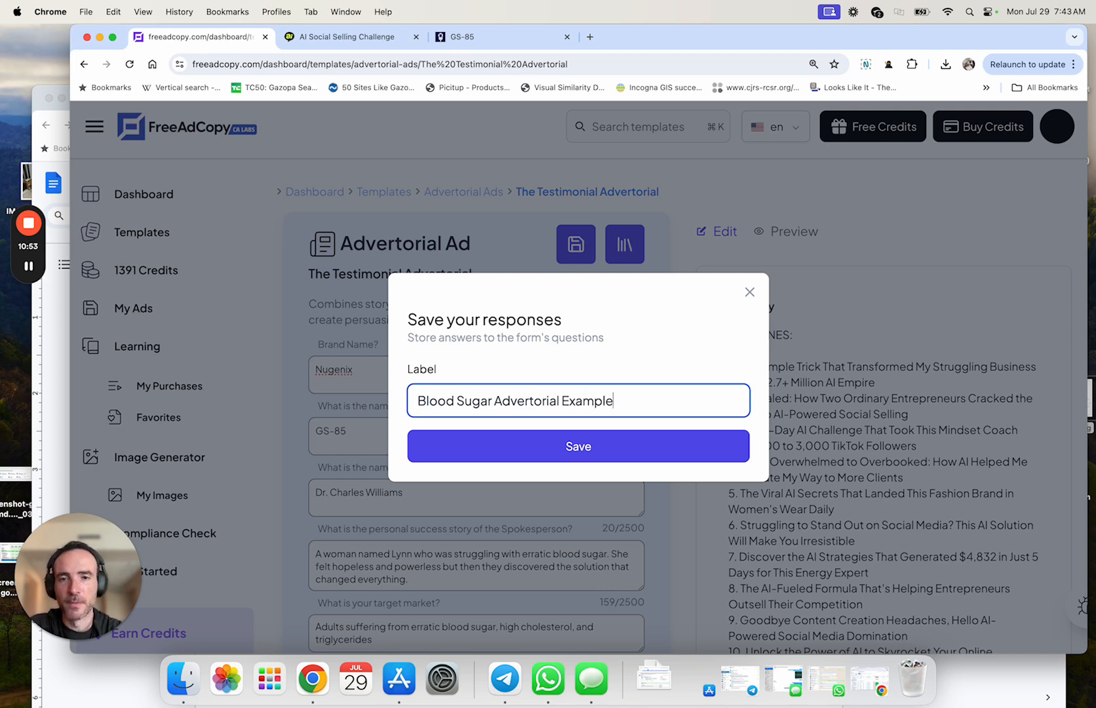
left_click(619, 455)
- Check the remaining form answers and generate the testimonial advertorial from them
scroll(633, 395, "down", 10)
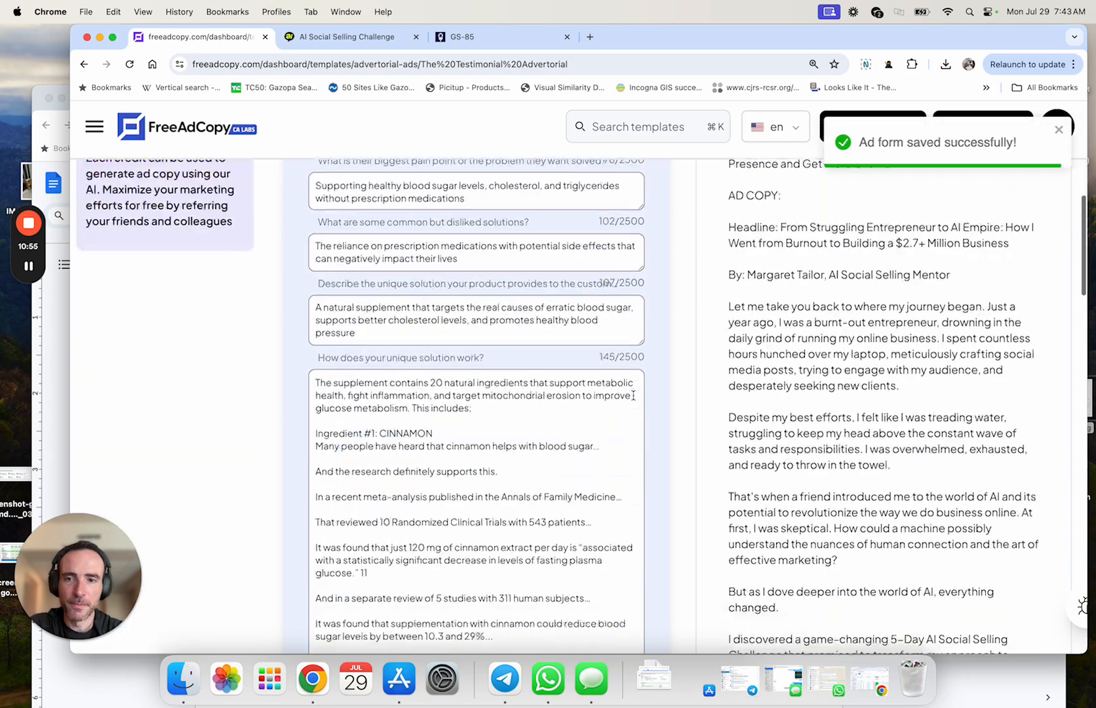
scroll(633, 395, "down", 15)
scroll(553, 375, "up", 8)
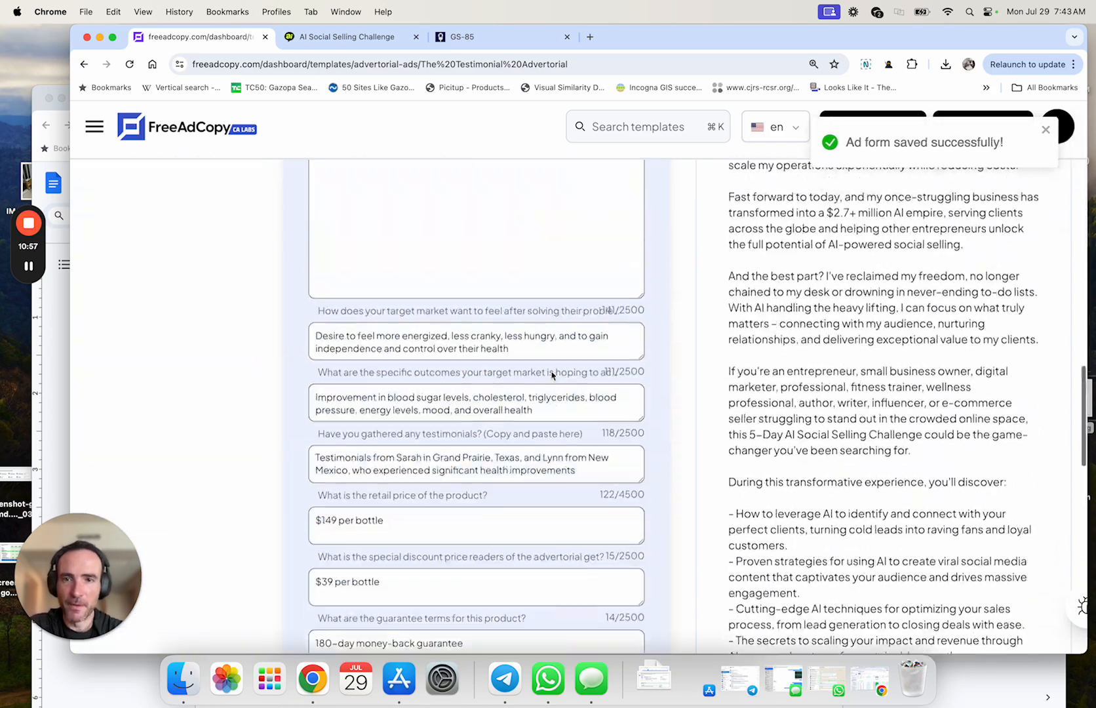
scroll(577, 446, "down", 1)
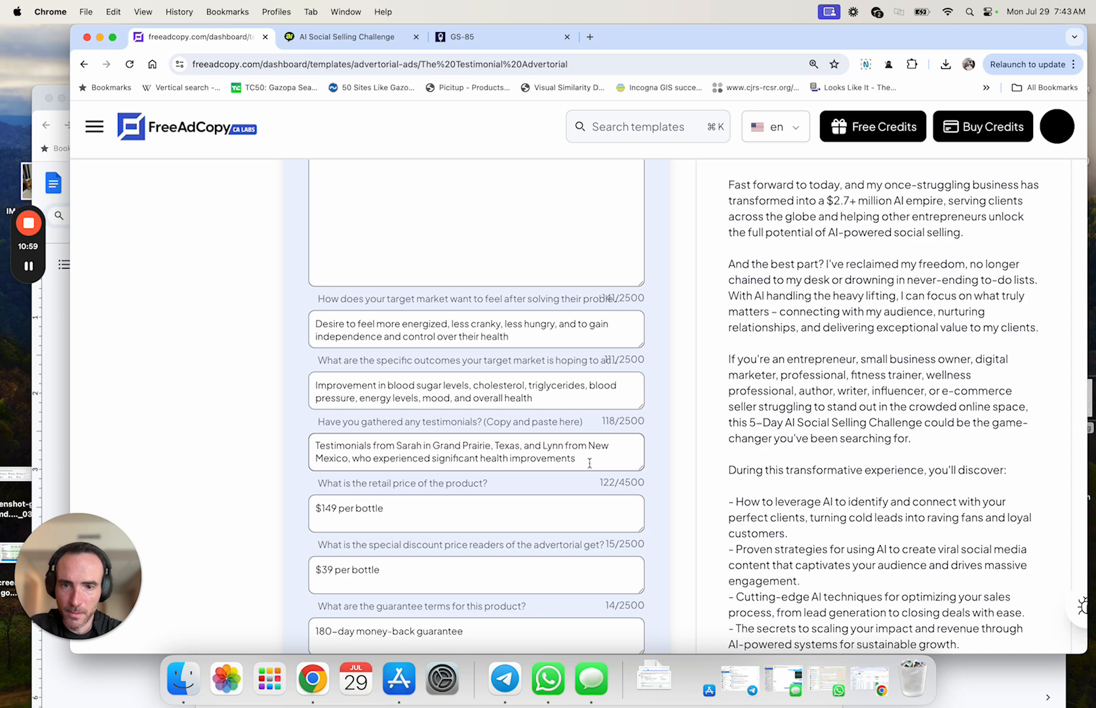
scroll(577, 498, "down", 5)
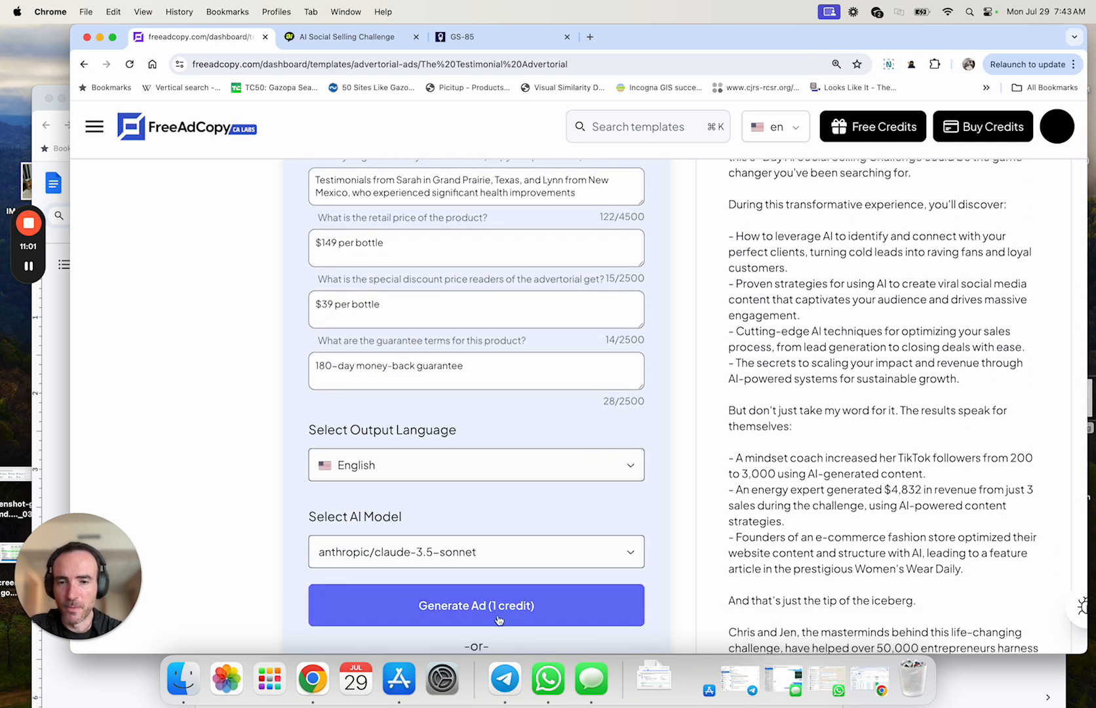
left_click(495, 612)
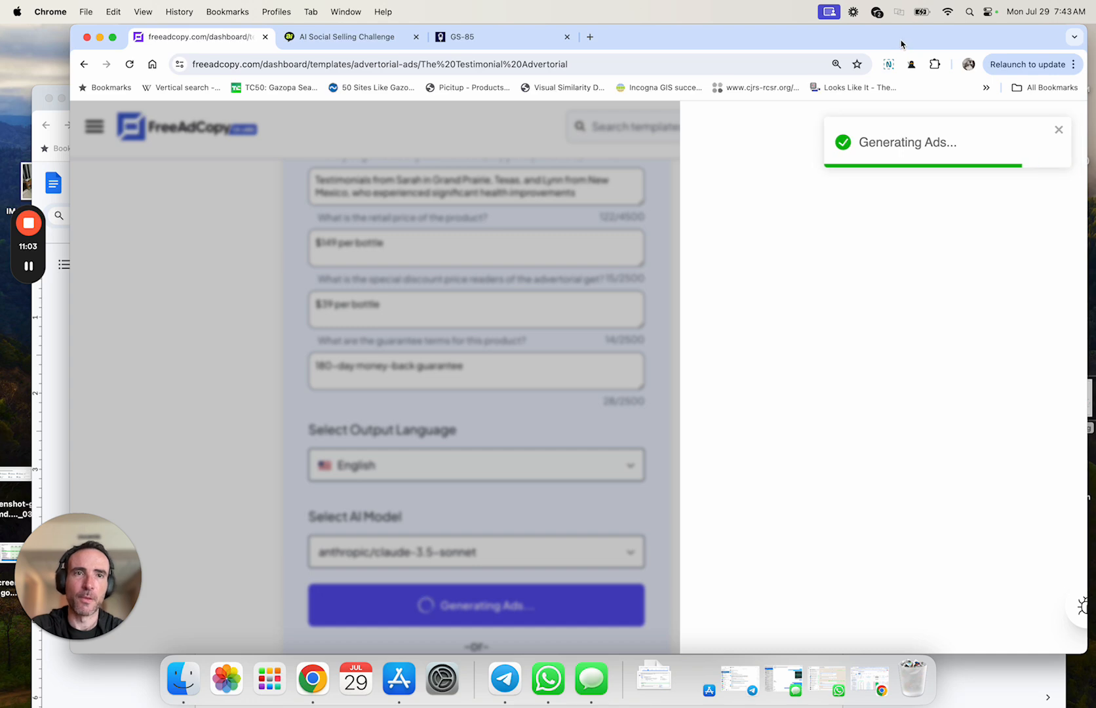
- Review the ten generated headlines for the blood sugar advertorial, highlighting numbers 1, 4 and 7 while reading
left_click_drag(900, 44, 846, 38)
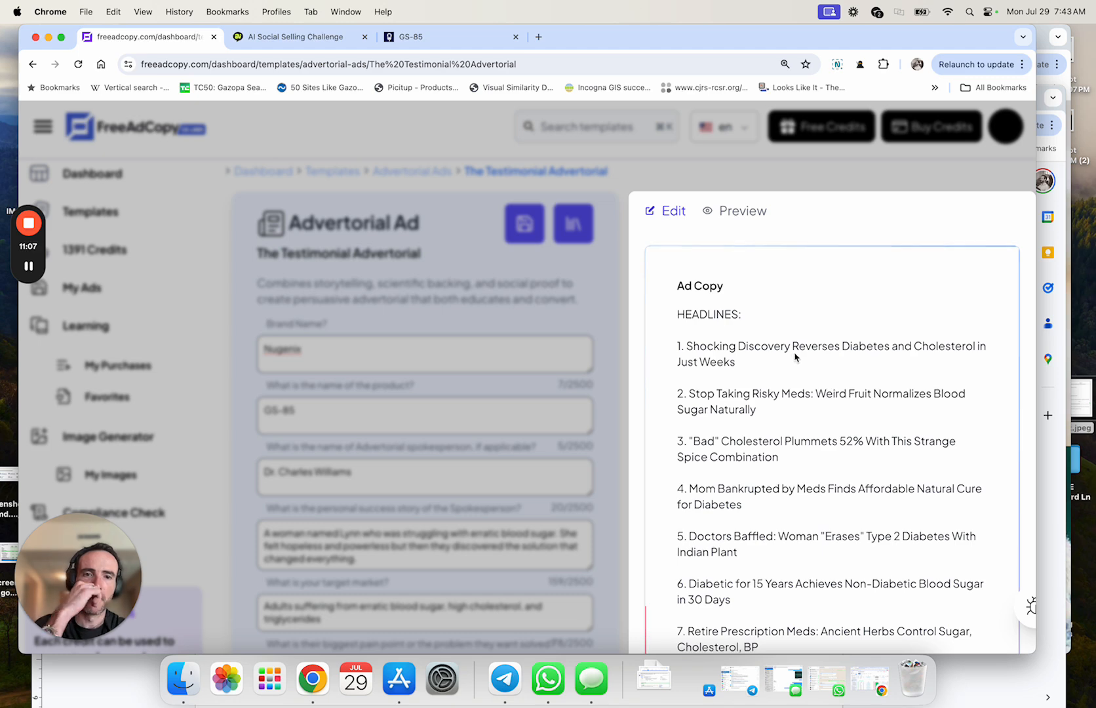
triple_click(769, 364)
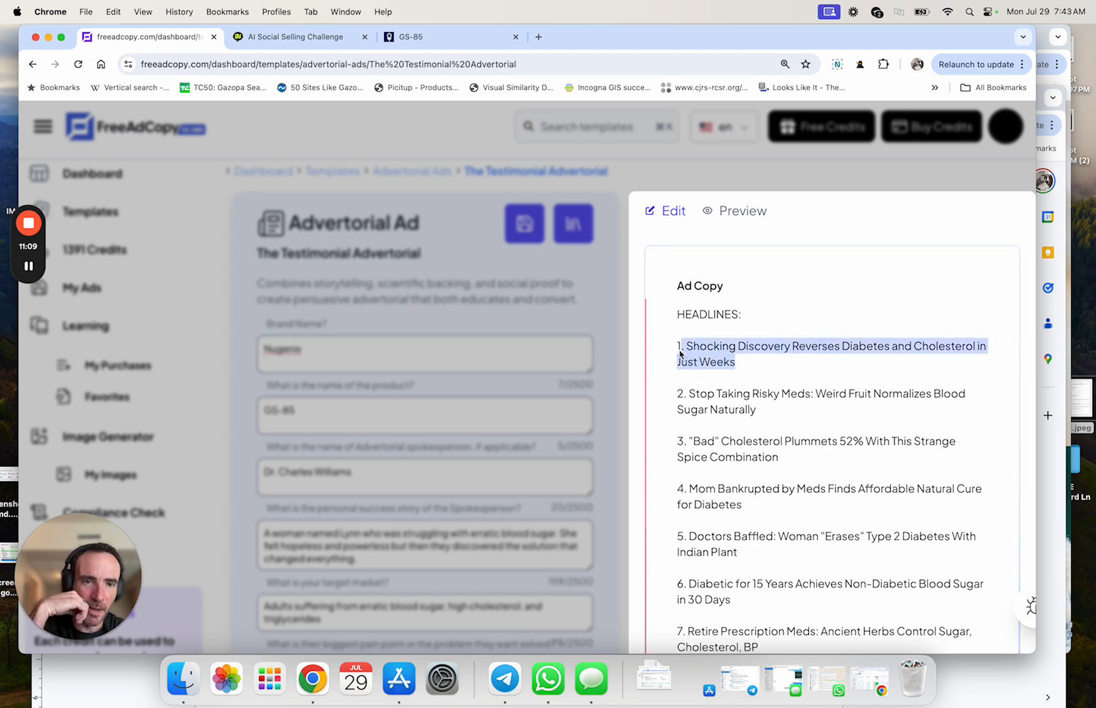
scroll(721, 354, "down", 1)
scroll(765, 348, "down", 3)
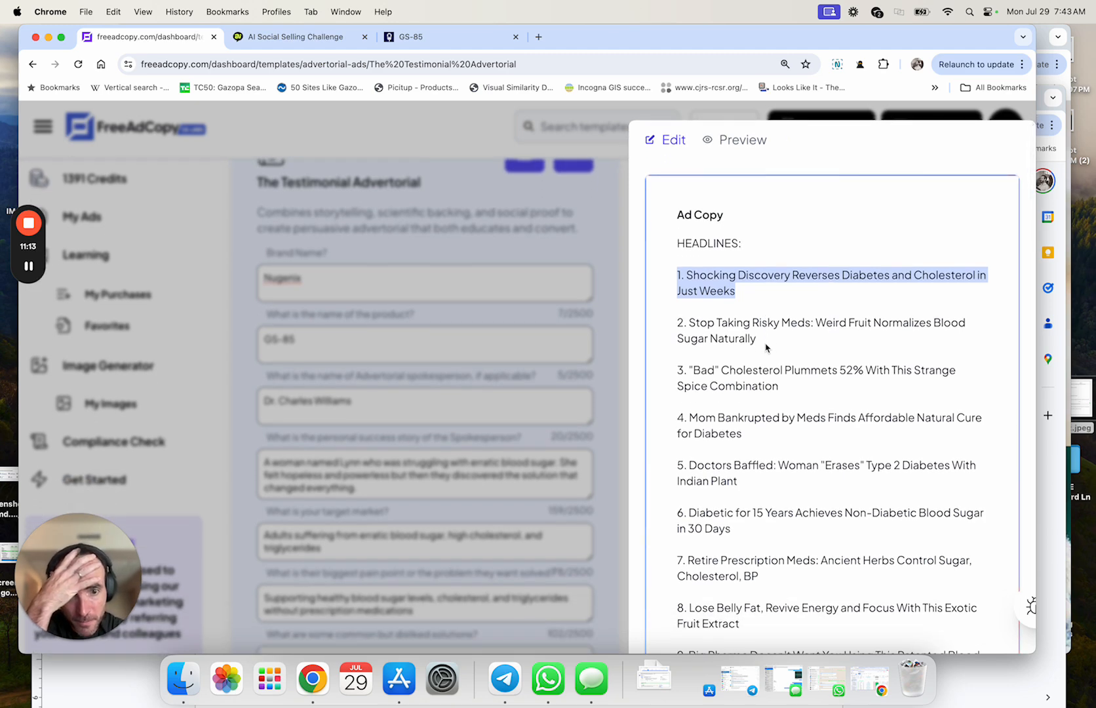
scroll(765, 347, "down", 3)
left_click(792, 391)
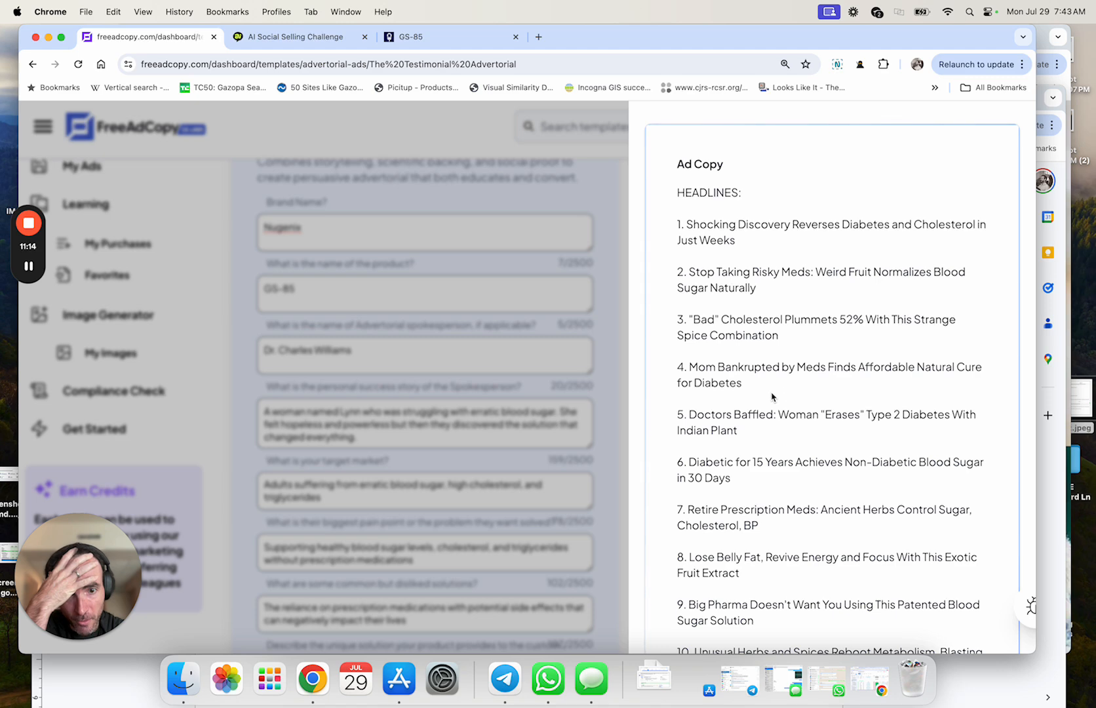
left_click_drag(772, 396, 676, 368)
scroll(764, 365, "down", 3)
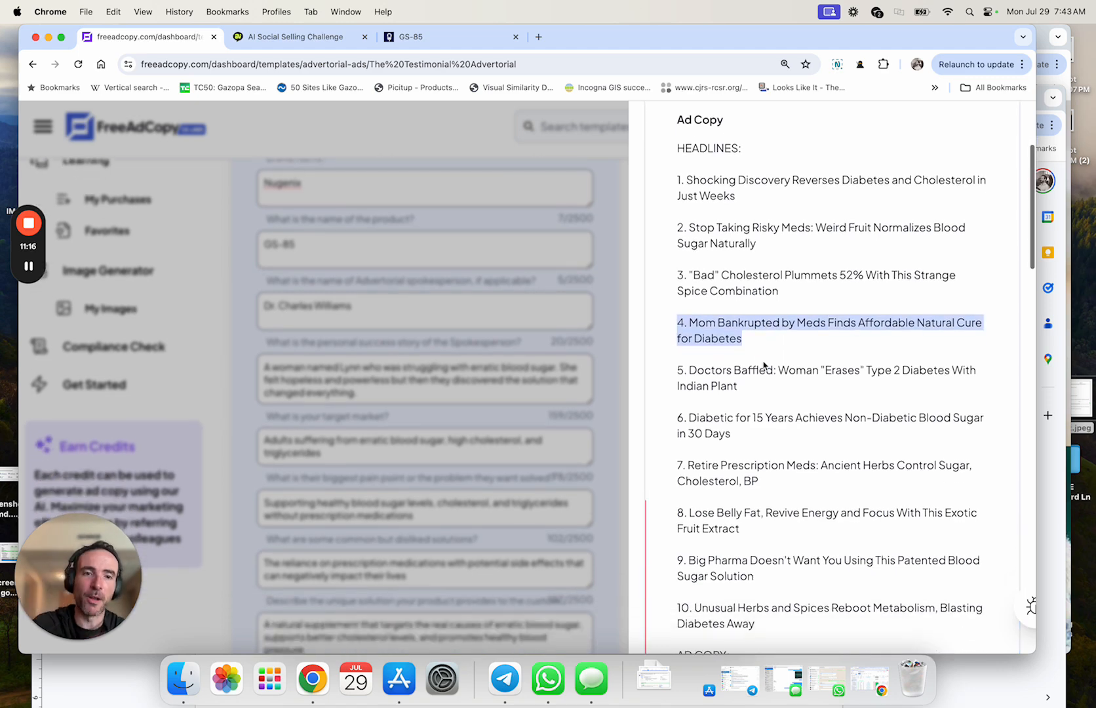
scroll(764, 367, "down", 1)
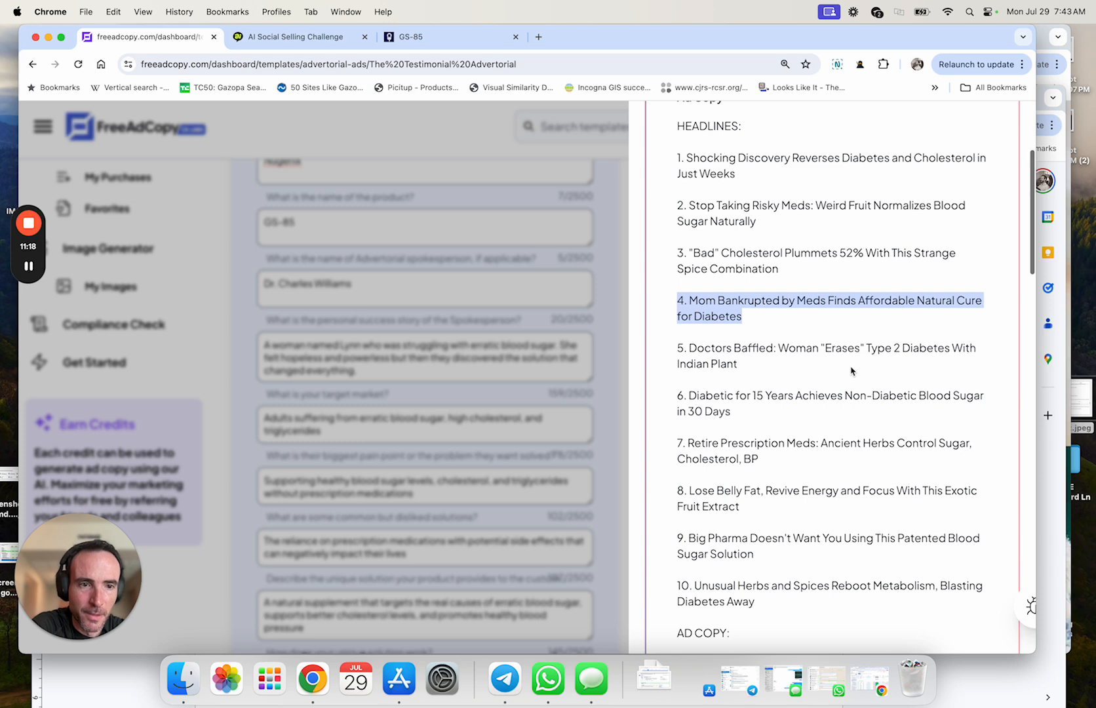
scroll(851, 371, "down", 5)
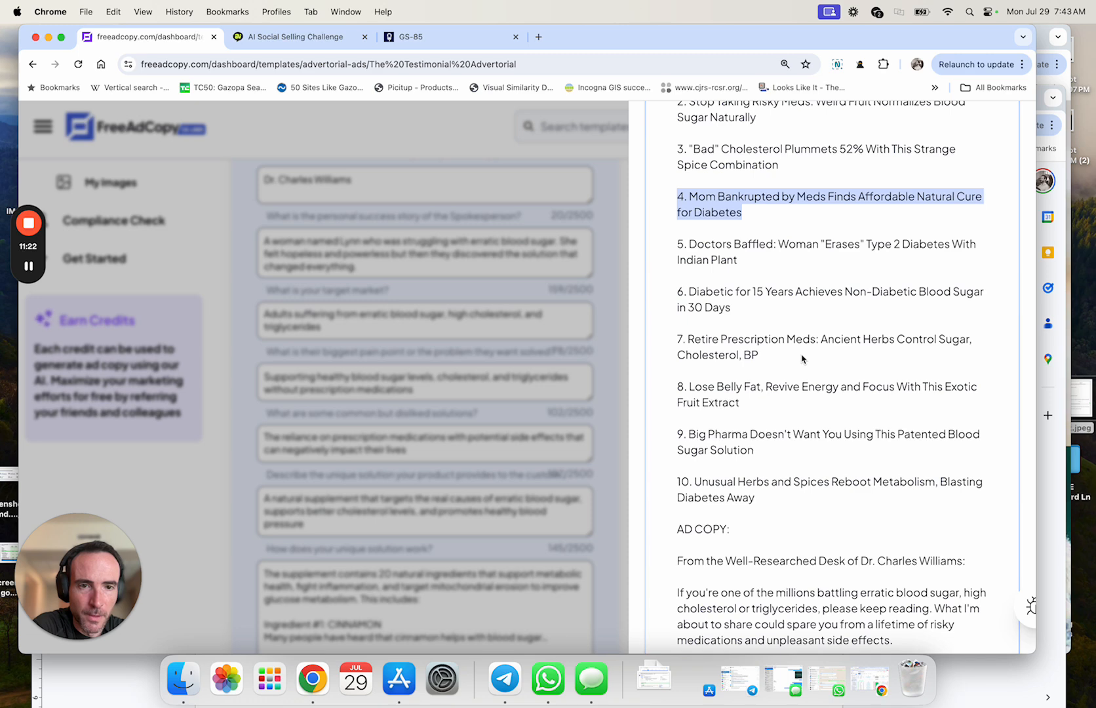
left_click_drag(801, 359, 672, 344)
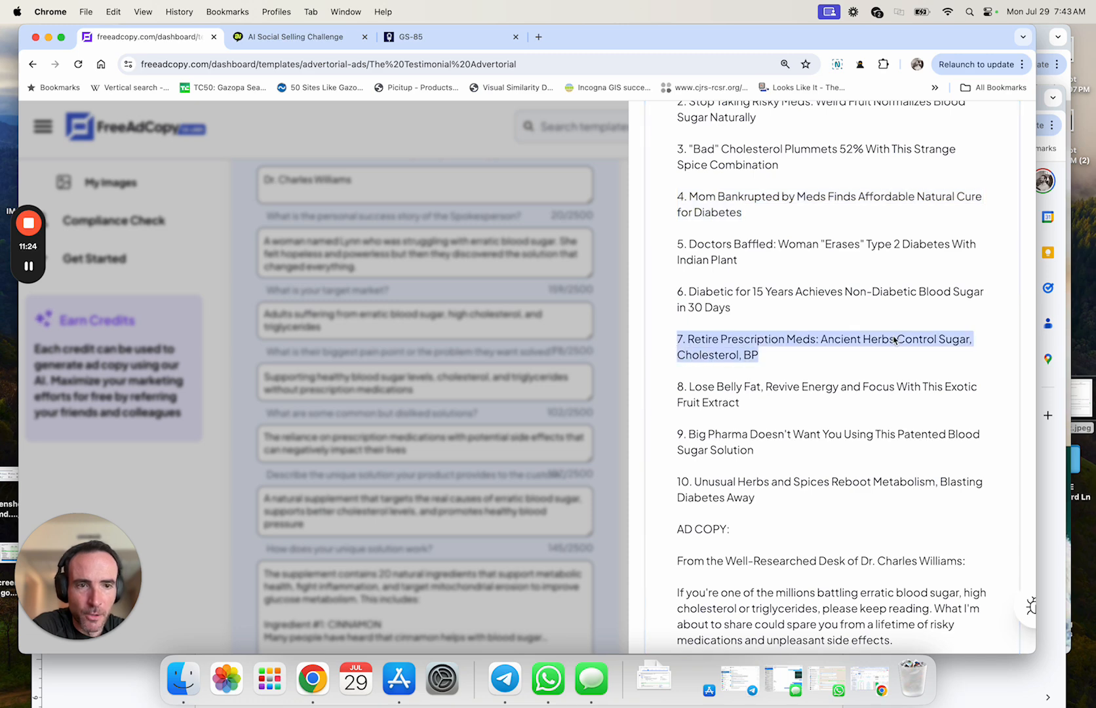
scroll(912, 341, "down", 2)
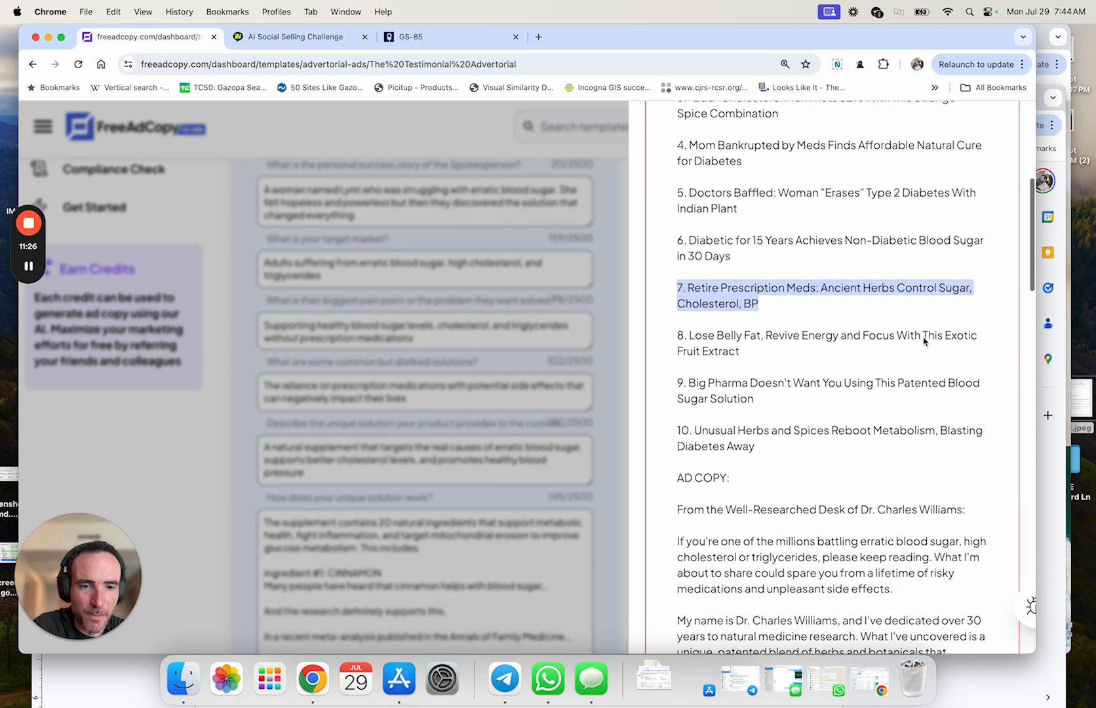
scroll(924, 341, "down", 4)
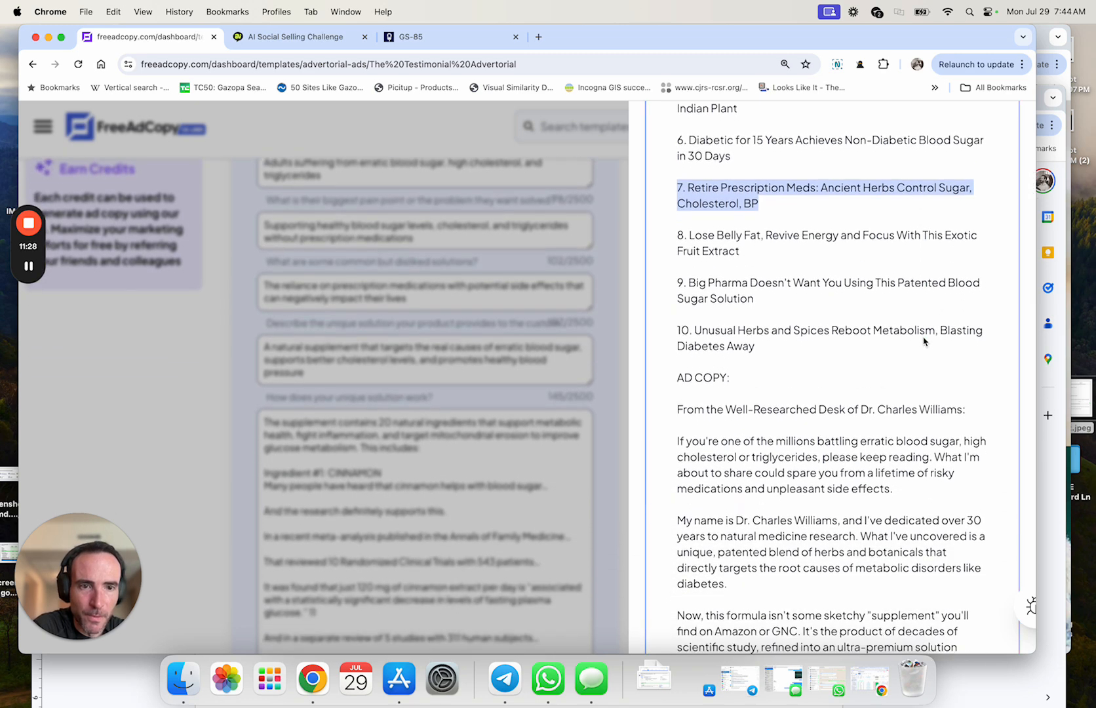
- Read through the generated ad copy, from the doctor's introduction through the study results to the patient testimonials
scroll(925, 341, "down", 3)
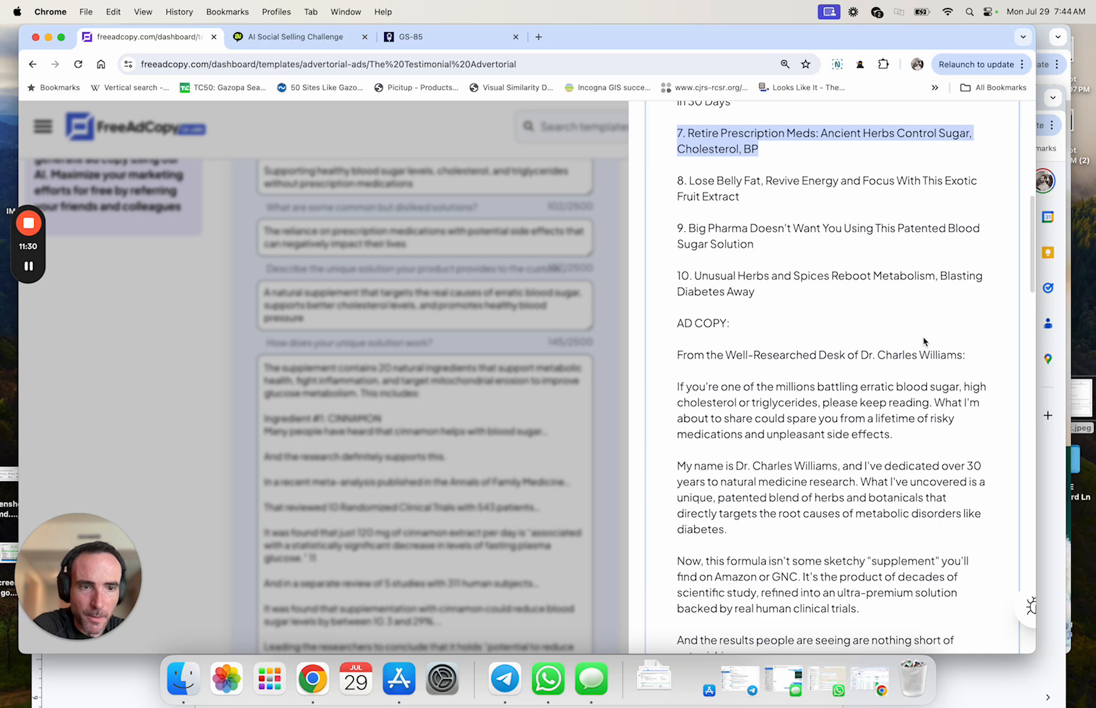
scroll(924, 341, "down", 2)
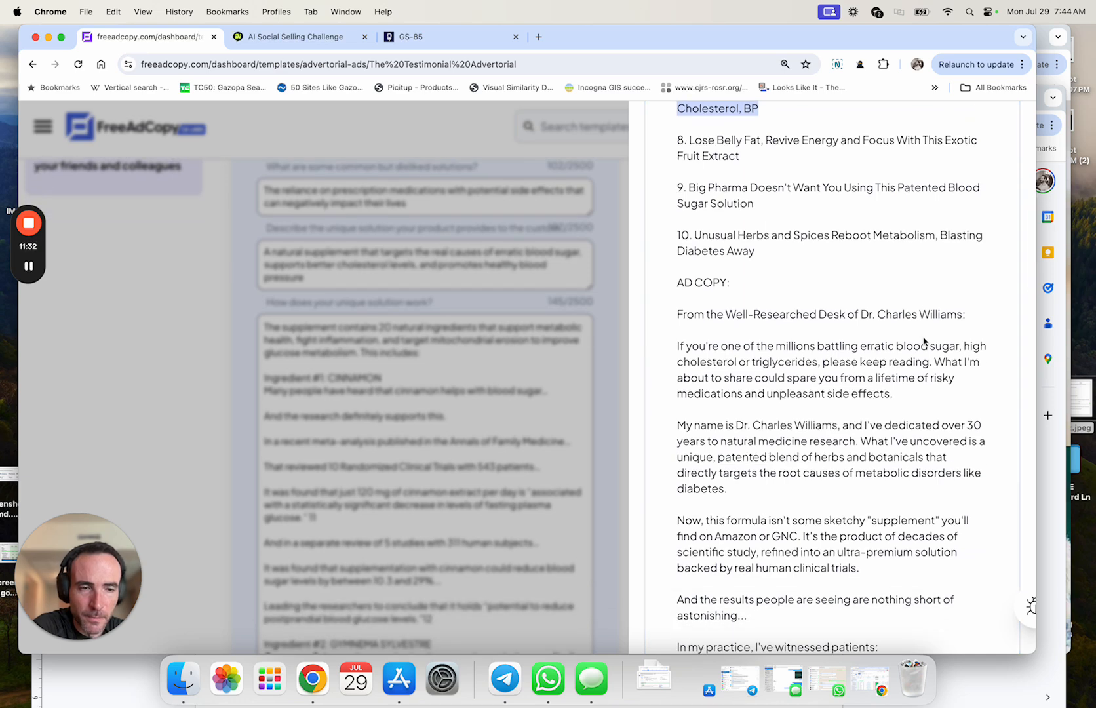
scroll(925, 341, "down", 4)
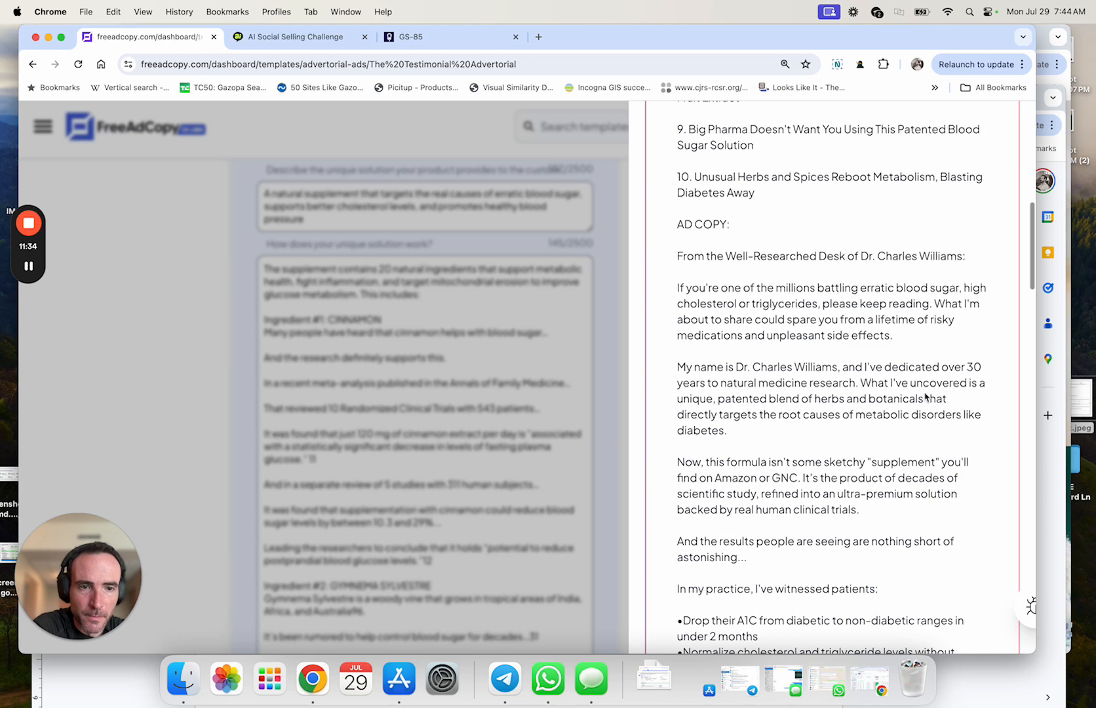
scroll(925, 397, "down", 5)
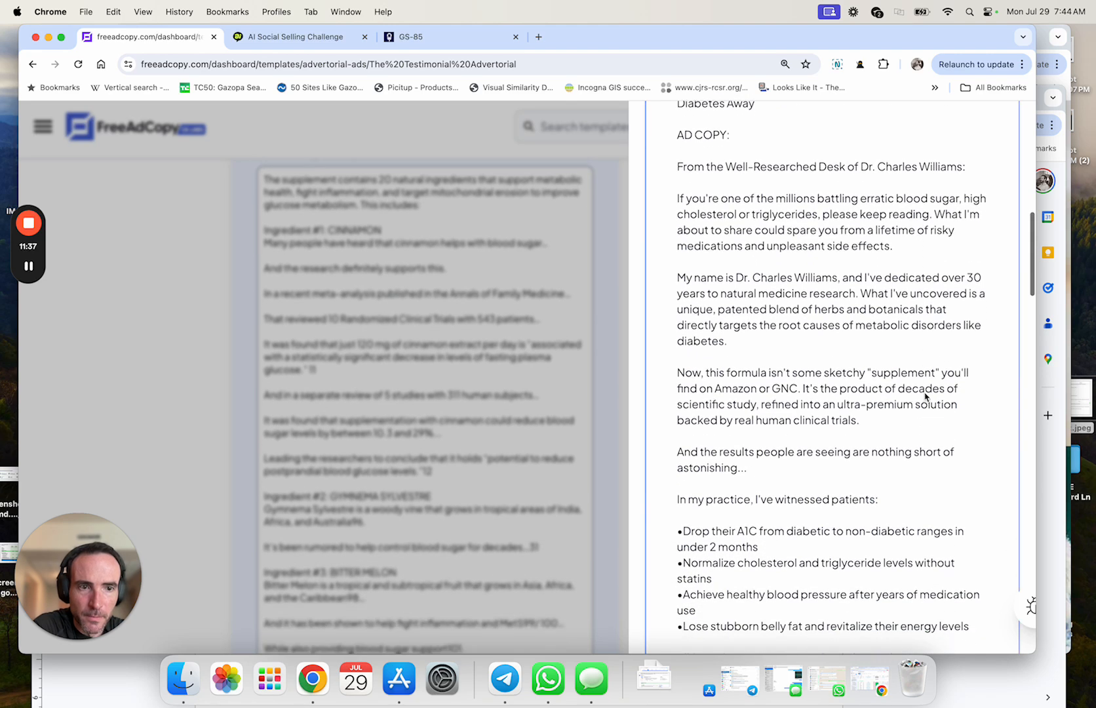
scroll(925, 394, "down", 10)
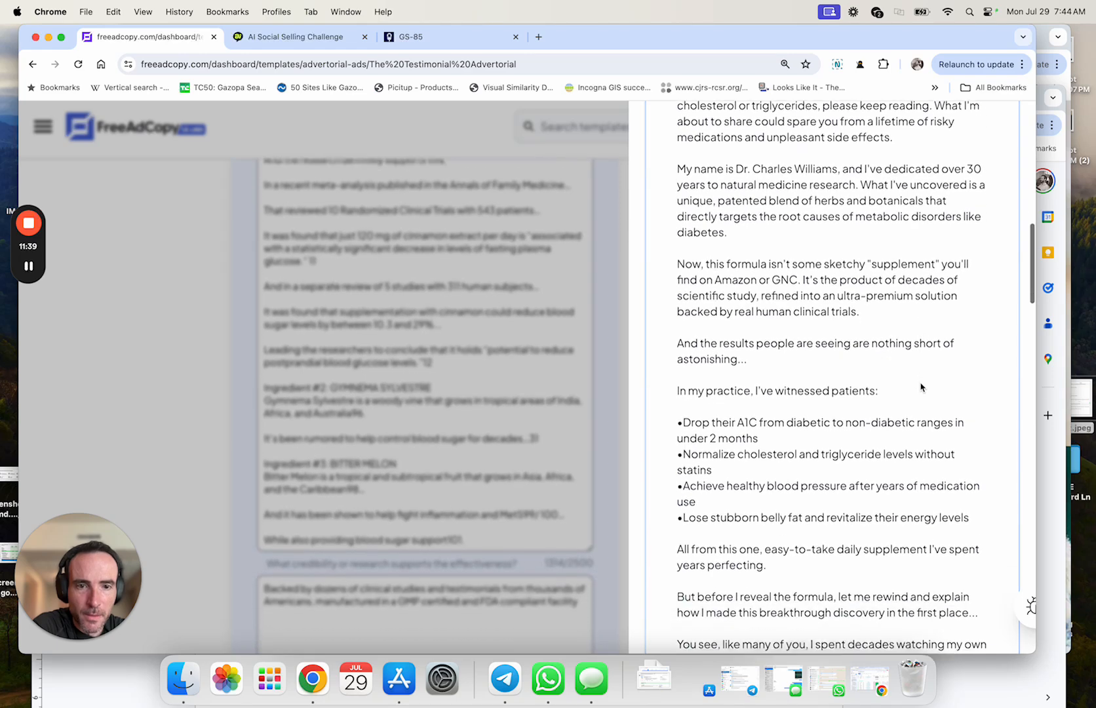
scroll(916, 385, "down", 5)
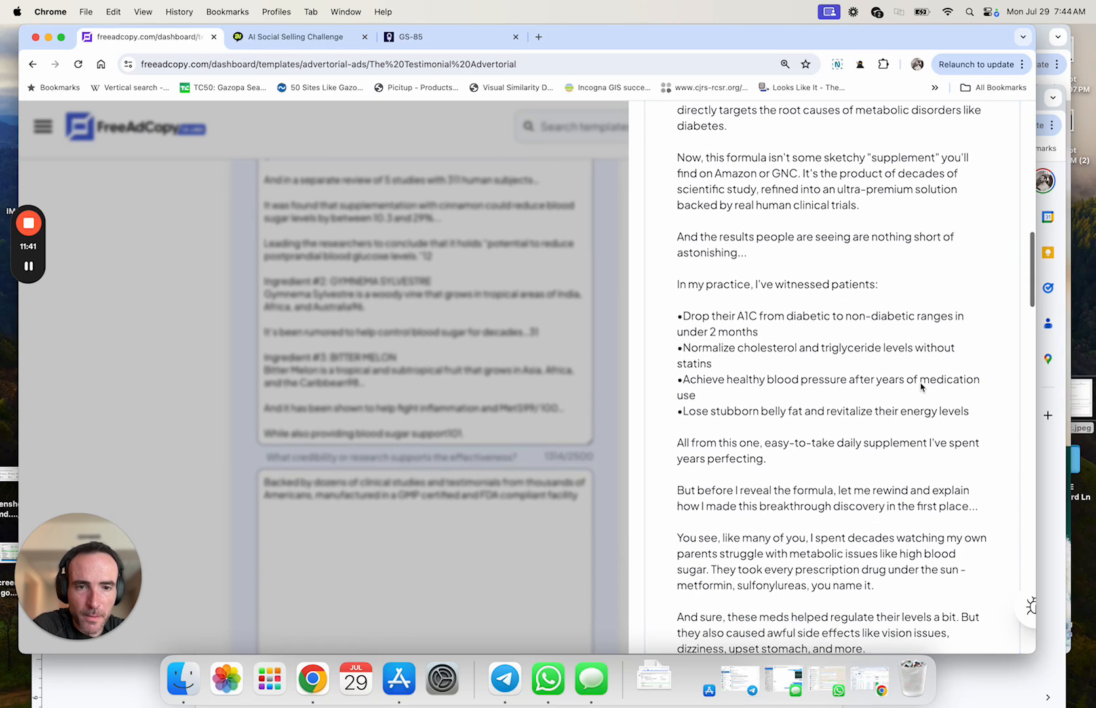
scroll(816, 377, "down", 8)
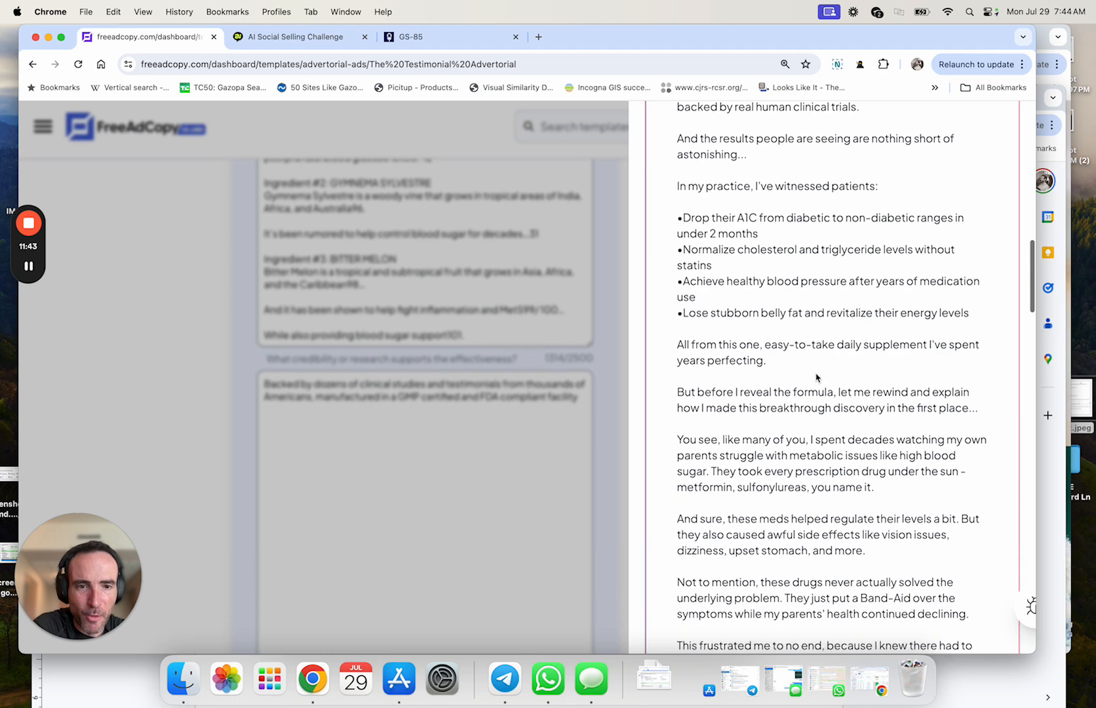
scroll(816, 377, "down", 6)
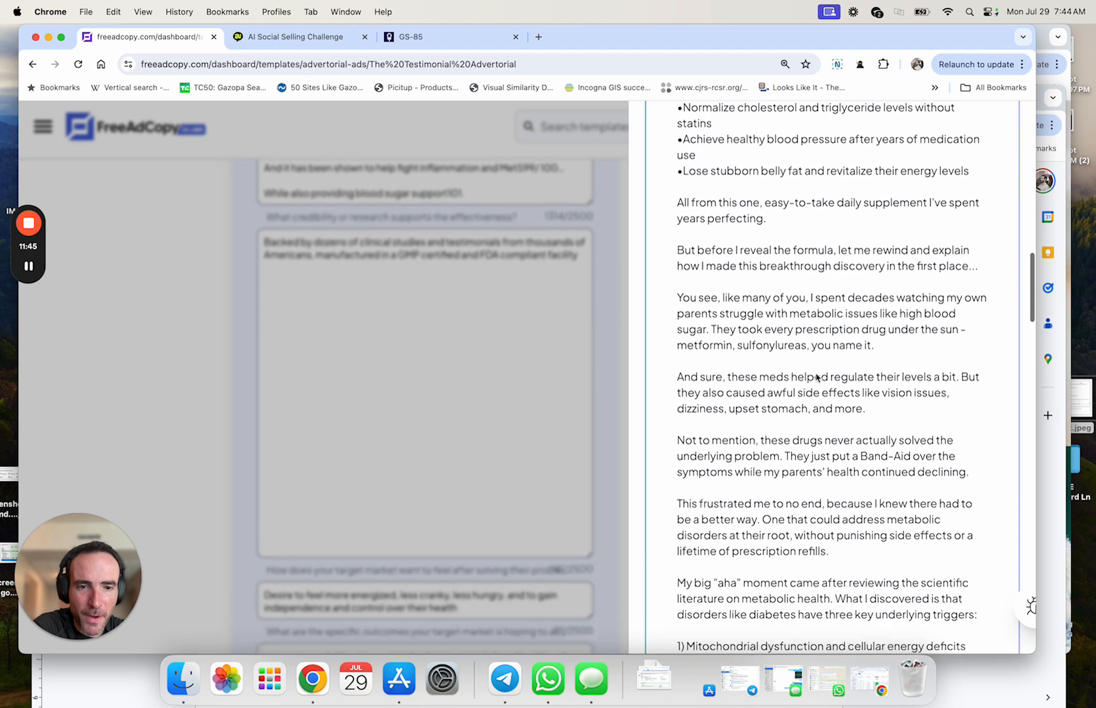
scroll(816, 377, "down", 10)
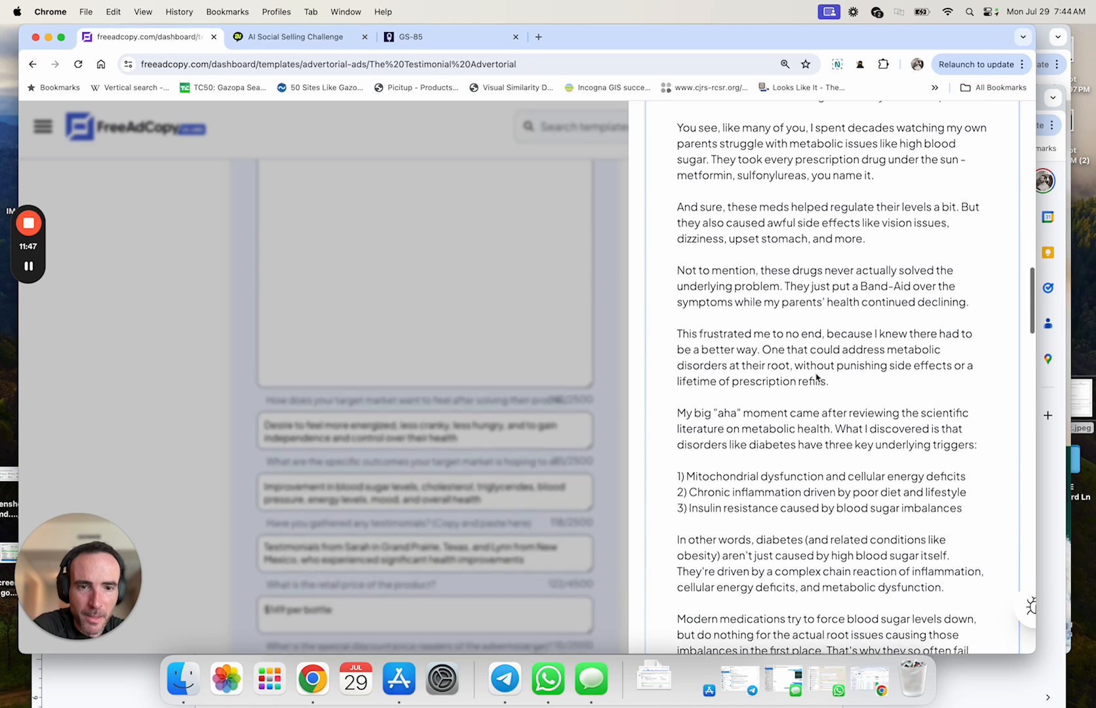
scroll(816, 377, "down", 18)
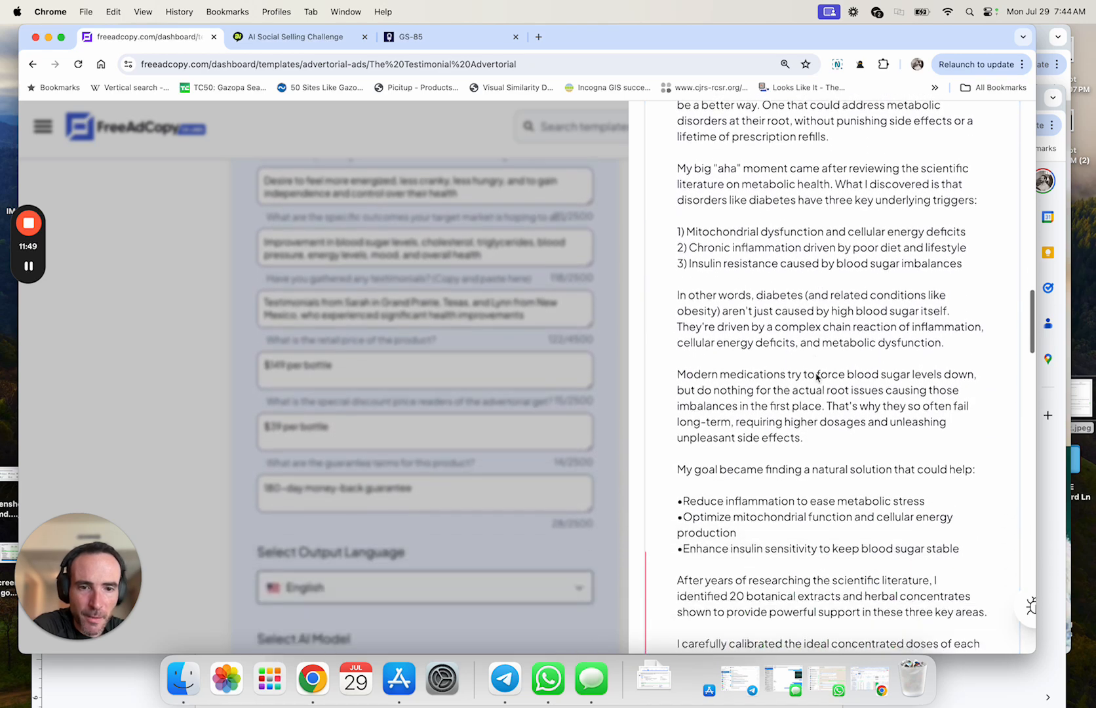
scroll(816, 377, "down", 12)
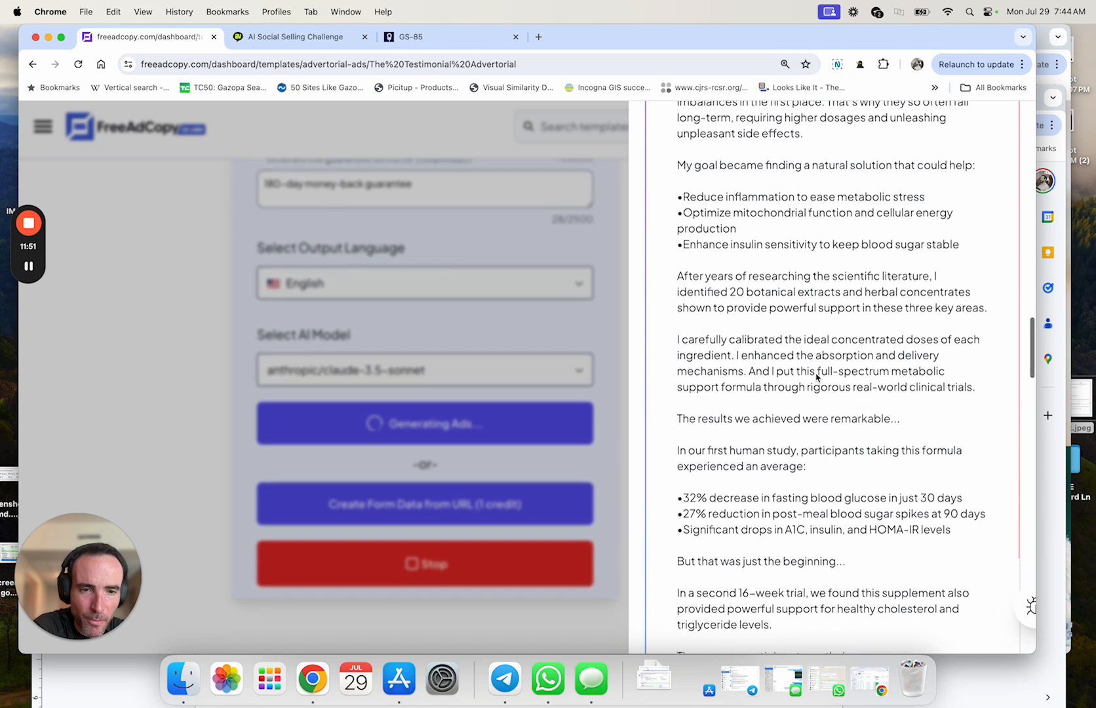
scroll(816, 377, "down", 20)
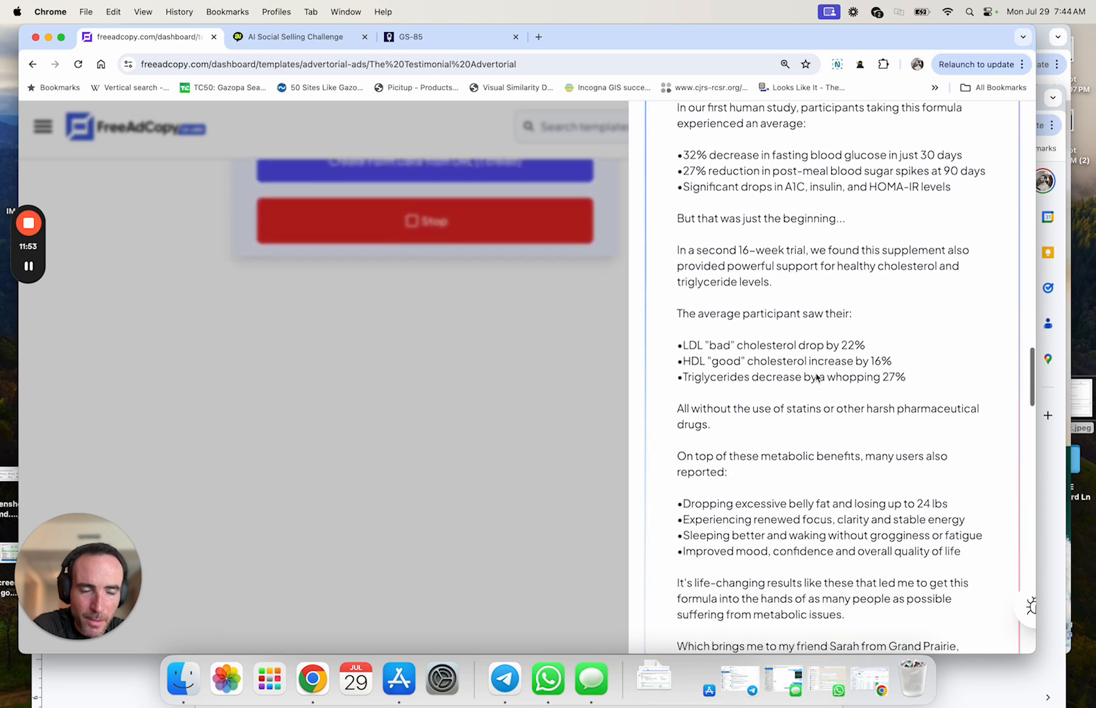
scroll(817, 377, "down", 15)
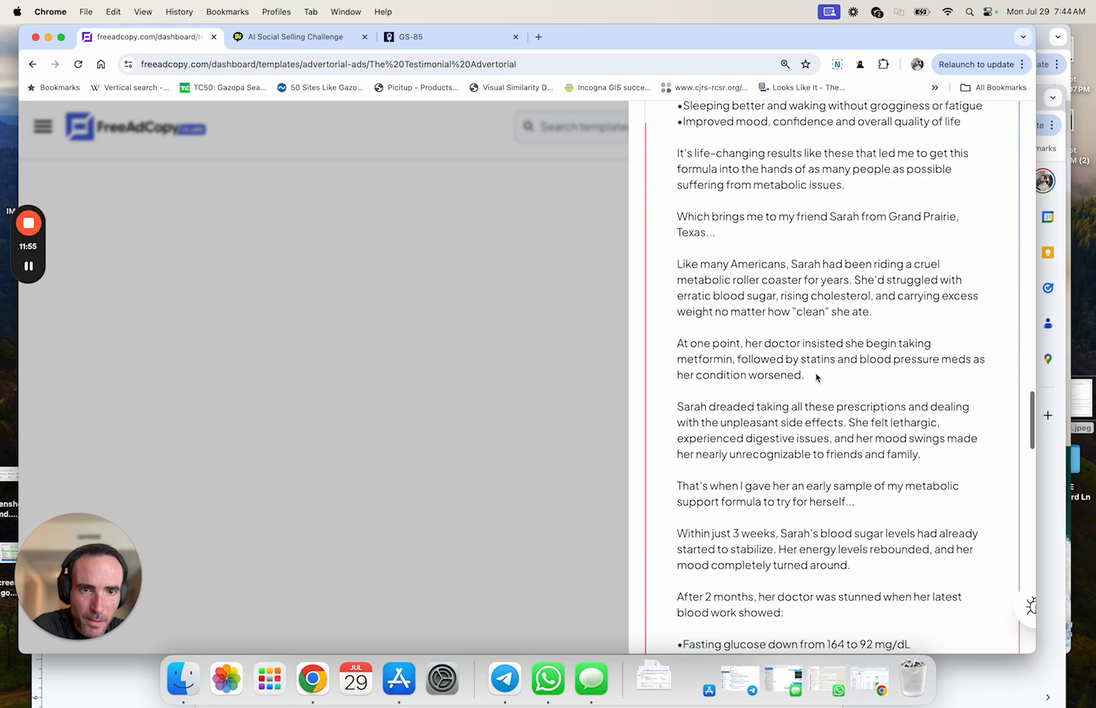
scroll(817, 377, "down", 20)
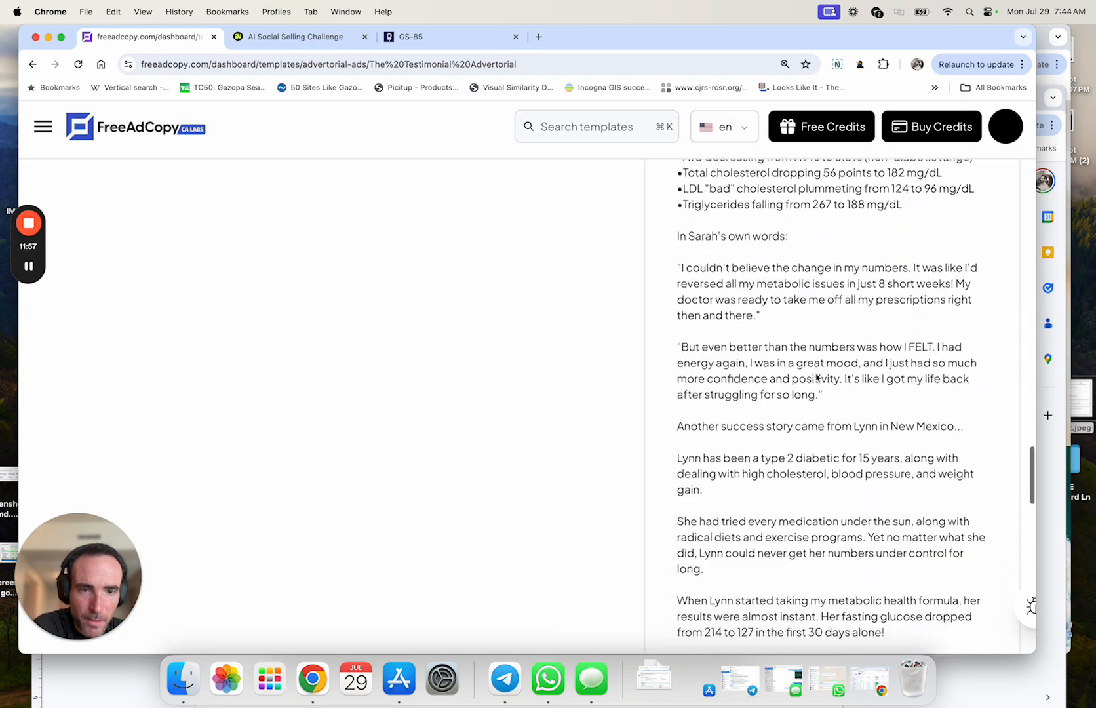
scroll(816, 377, "down", 10)
- Replace the doctor in the advertorial spokesperson answer with the woman from the success story, phrased as "A woman named" plus her first name
scroll(787, 374, "up", 20)
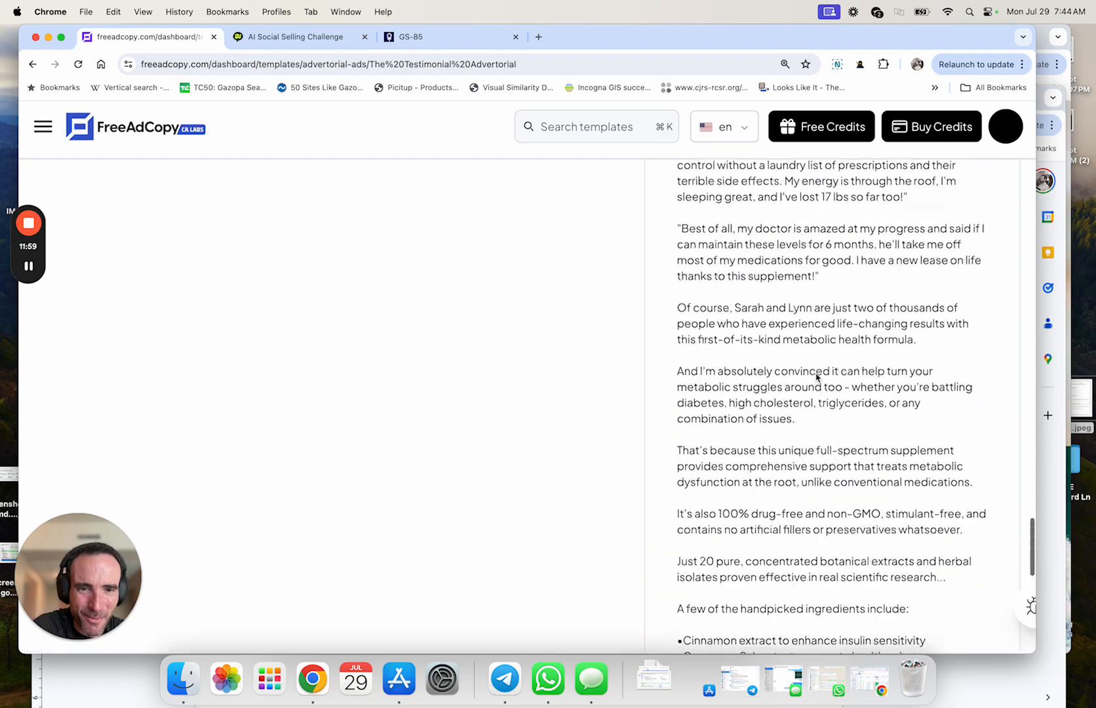
scroll(535, 354, "down", 10)
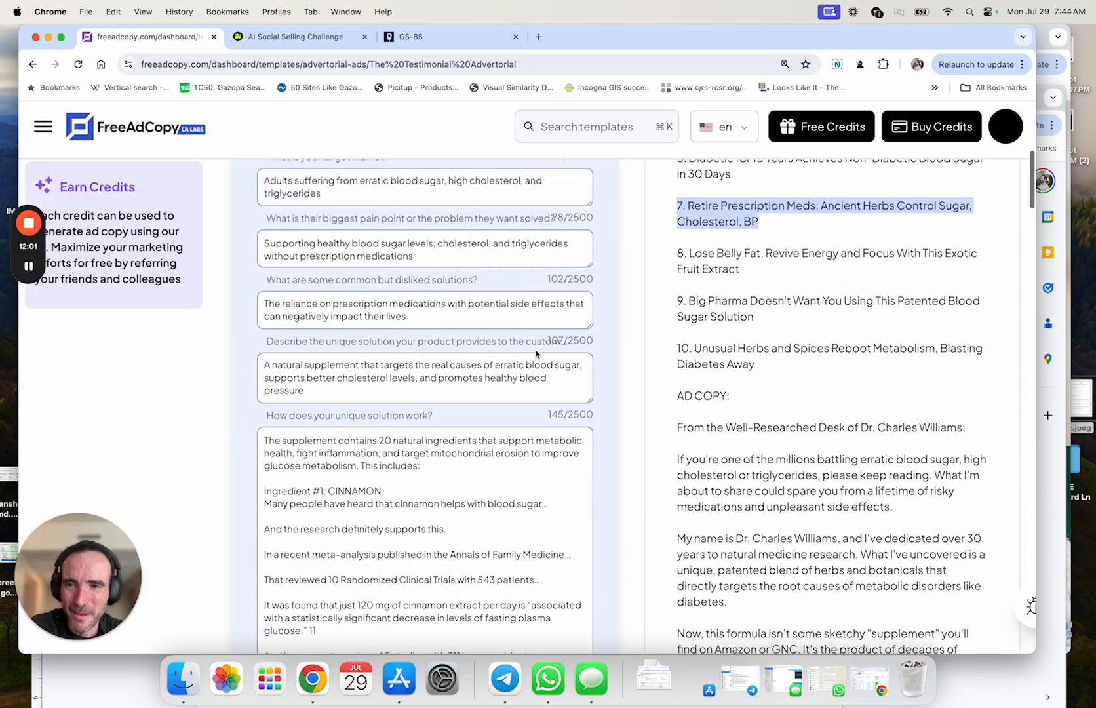
scroll(536, 354, "up", 5)
scroll(534, 348, "up", 3)
left_click(398, 351)
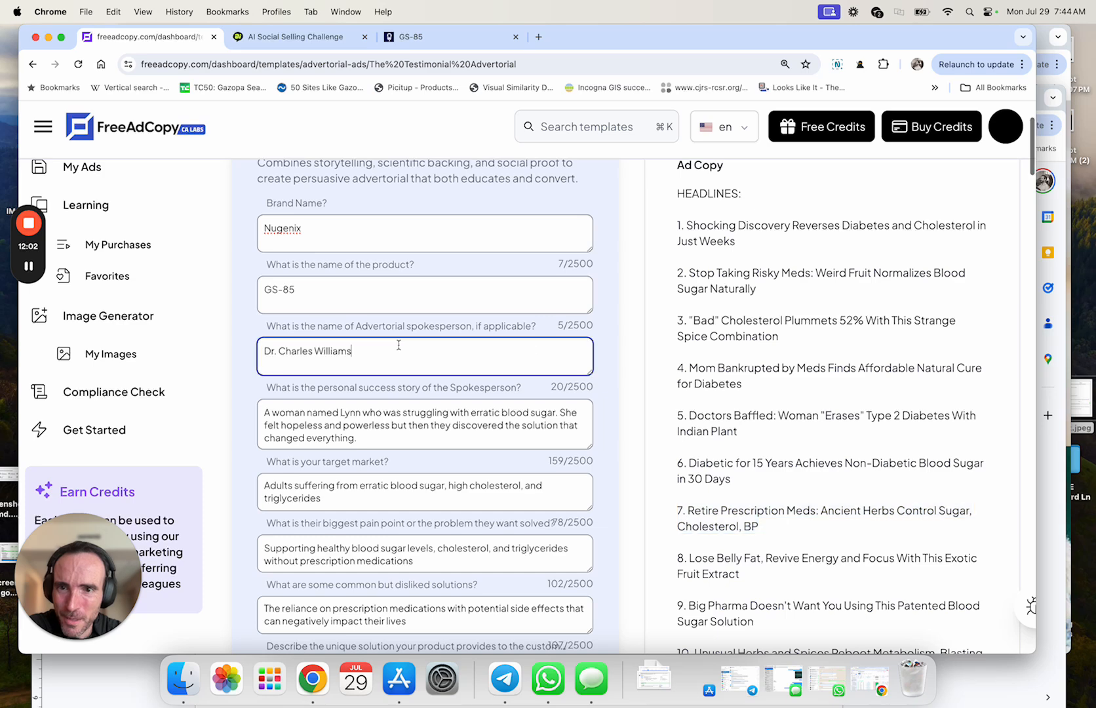
left_click_drag(393, 351, 252, 350)
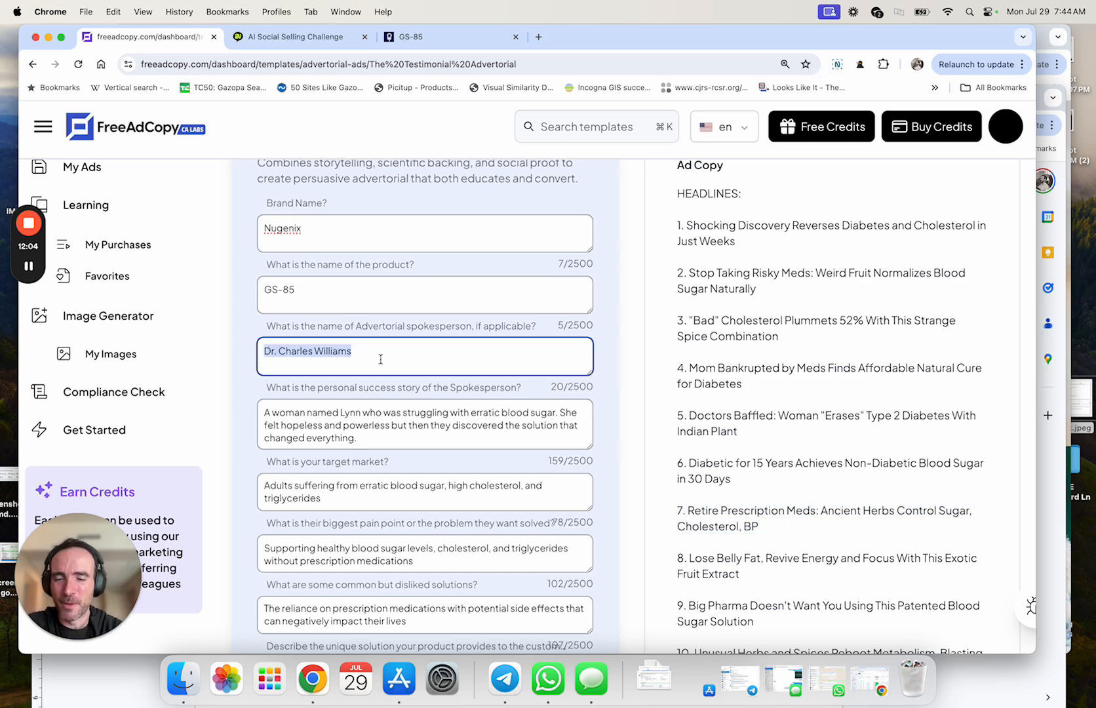
type("A woman nam")
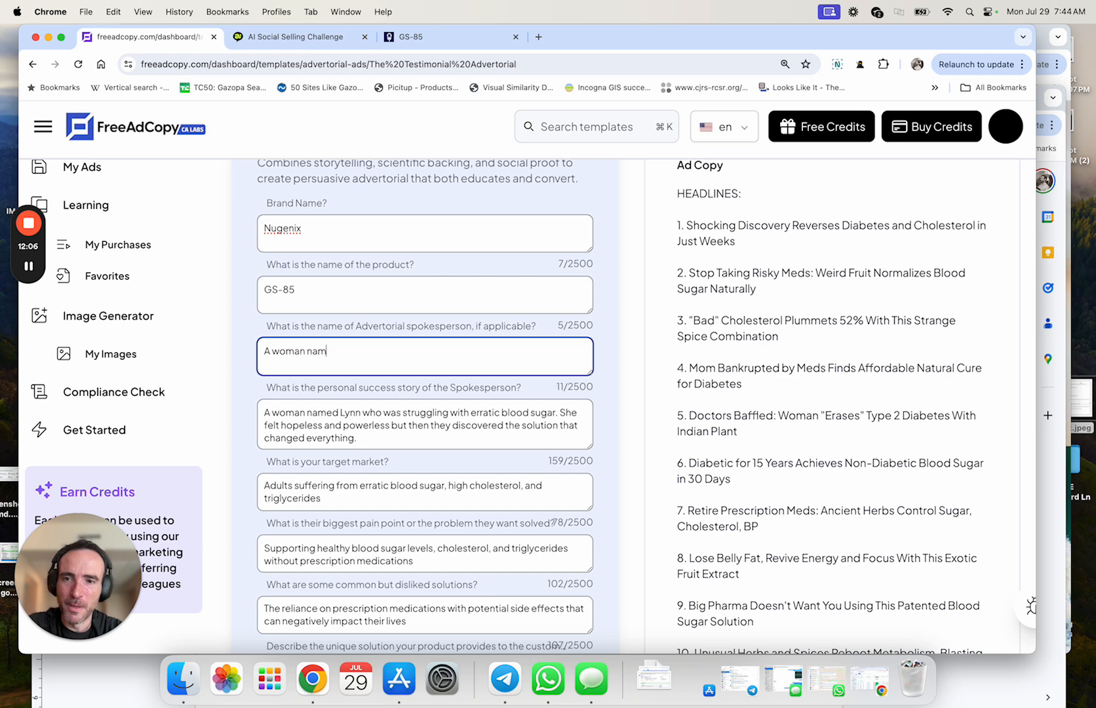
type("ed Lynn.")
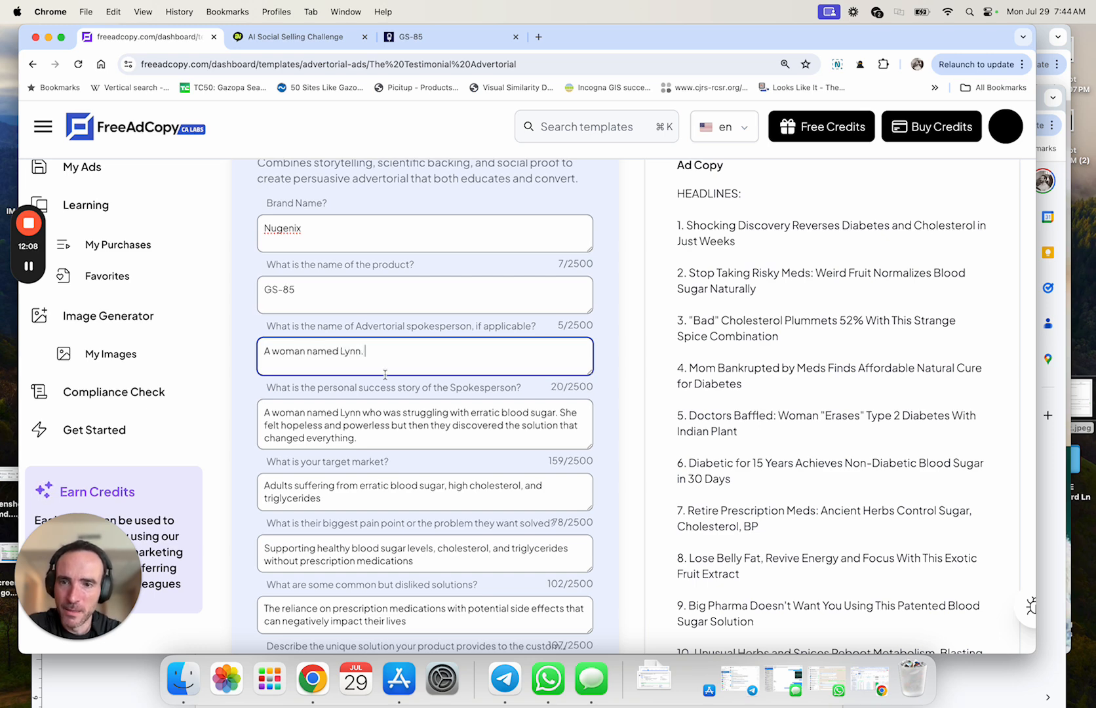
- Shorten the opening of the spokesperson's personal success story so it starts directly with the woman's first name
left_click_drag(387, 413, 264, 412)
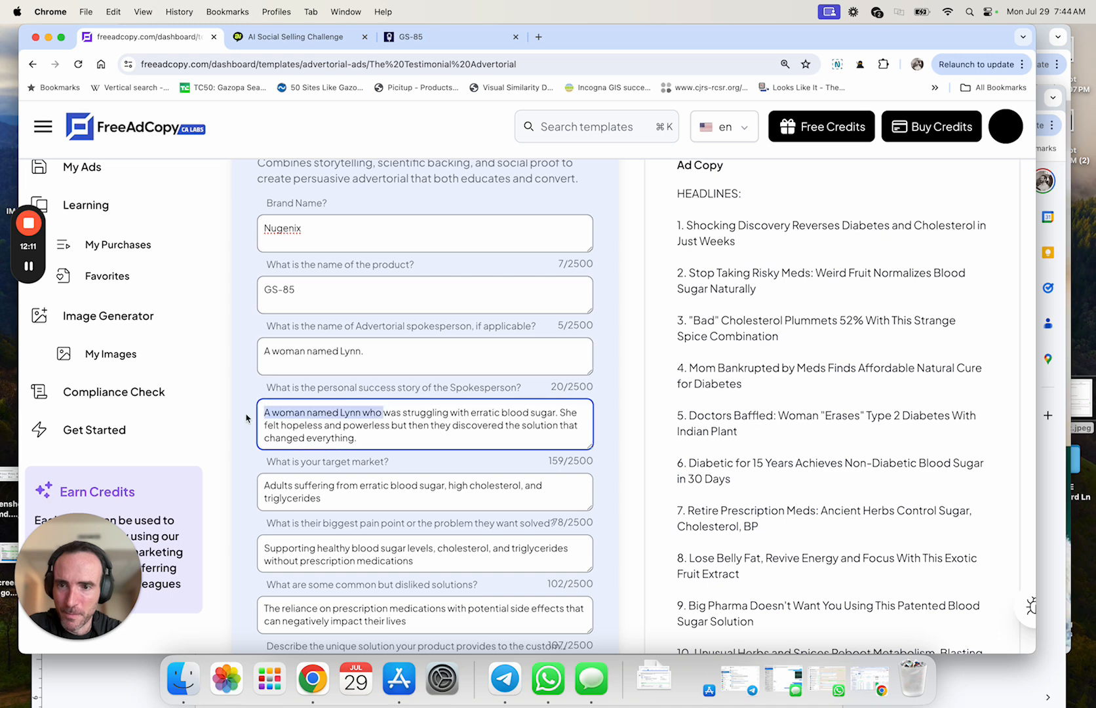
type("Lynn")
scroll(448, 483, "down", 3)
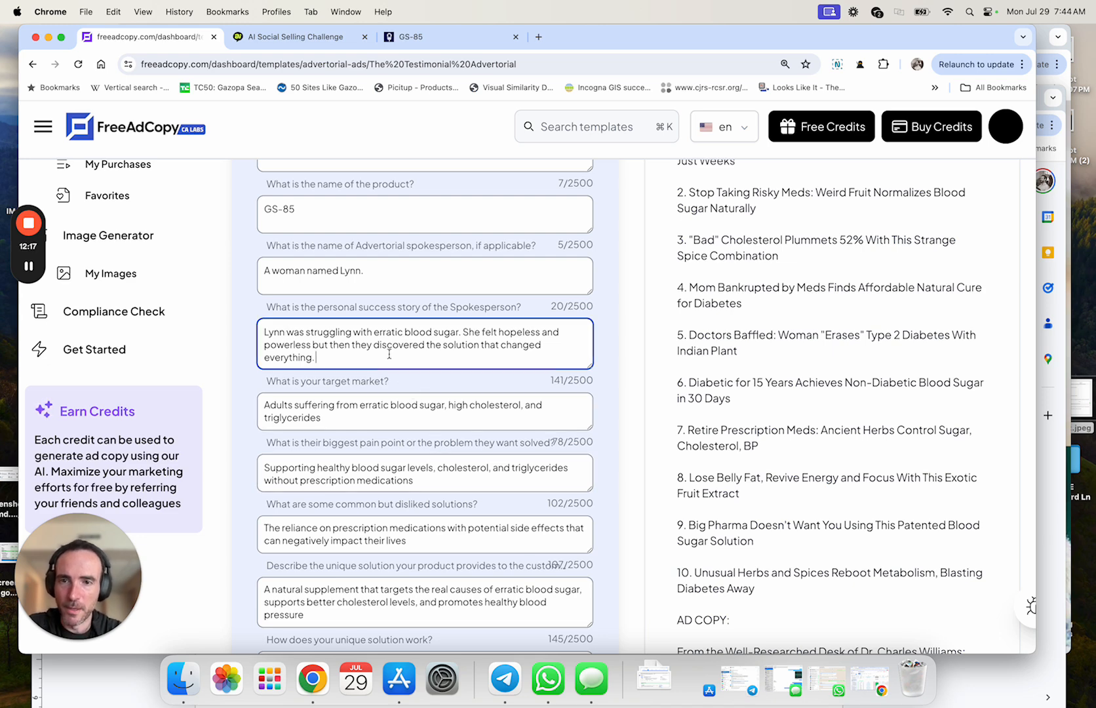
- Replace the story's ending with the doctor's name and "On his website he revealed the truth about erratic blood sugar and what to do about it."
left_click_drag(389, 354, 430, 344)
key("BackSpace")
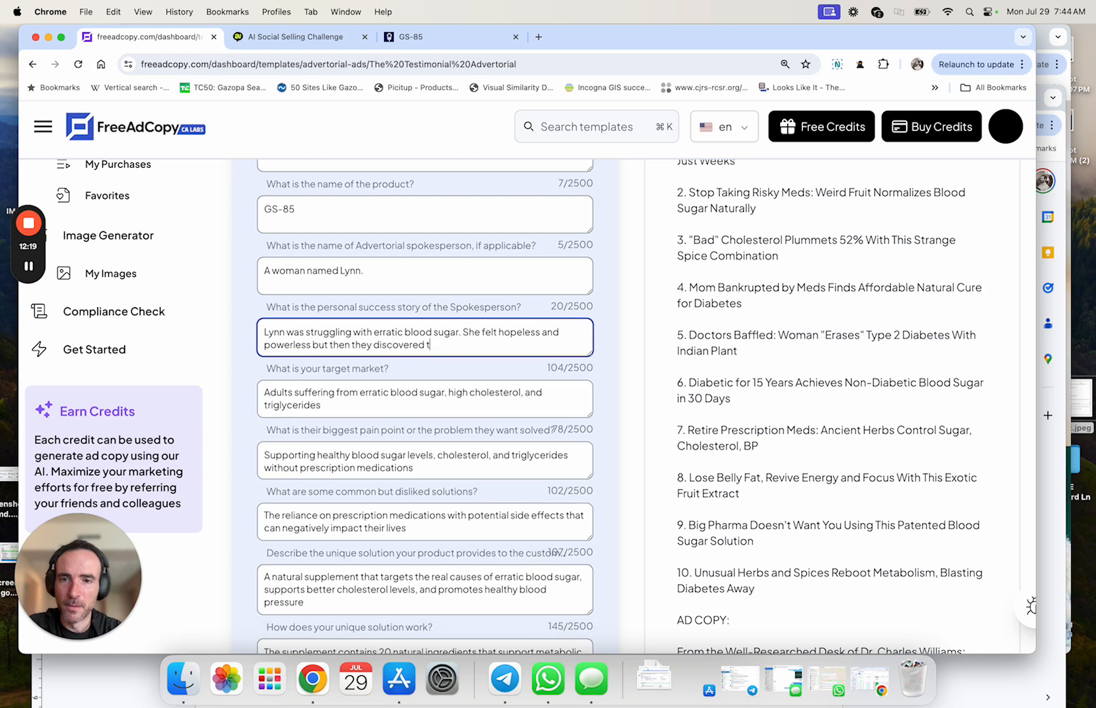
type("aman na")
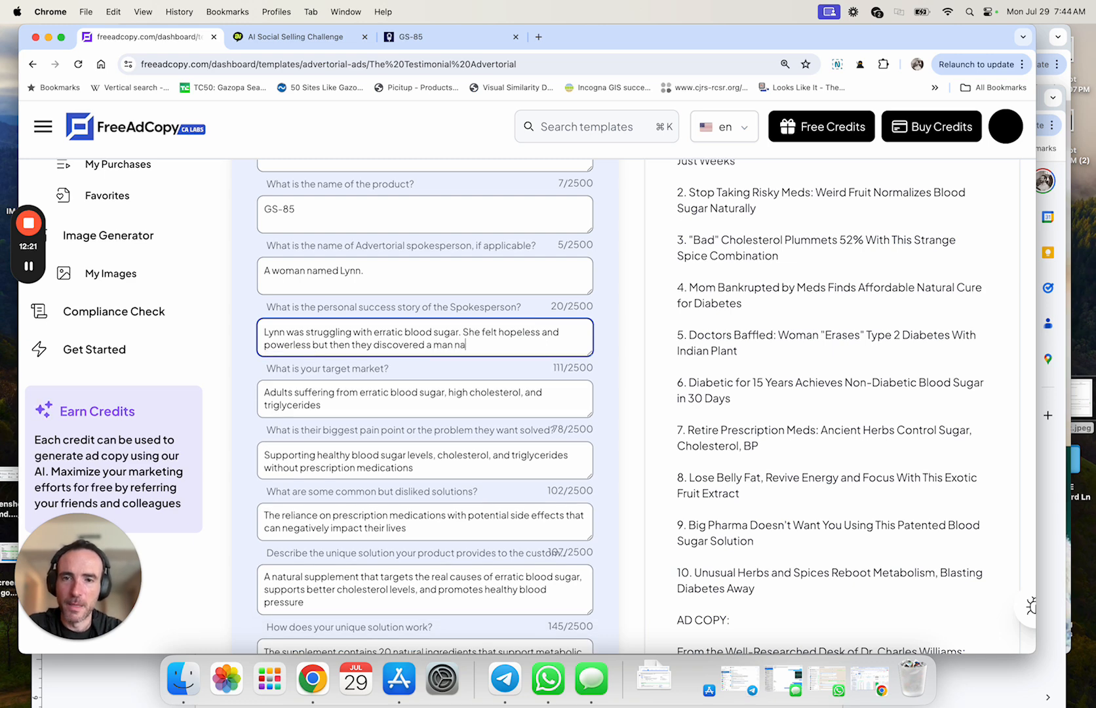
type("med Dr. Charles")
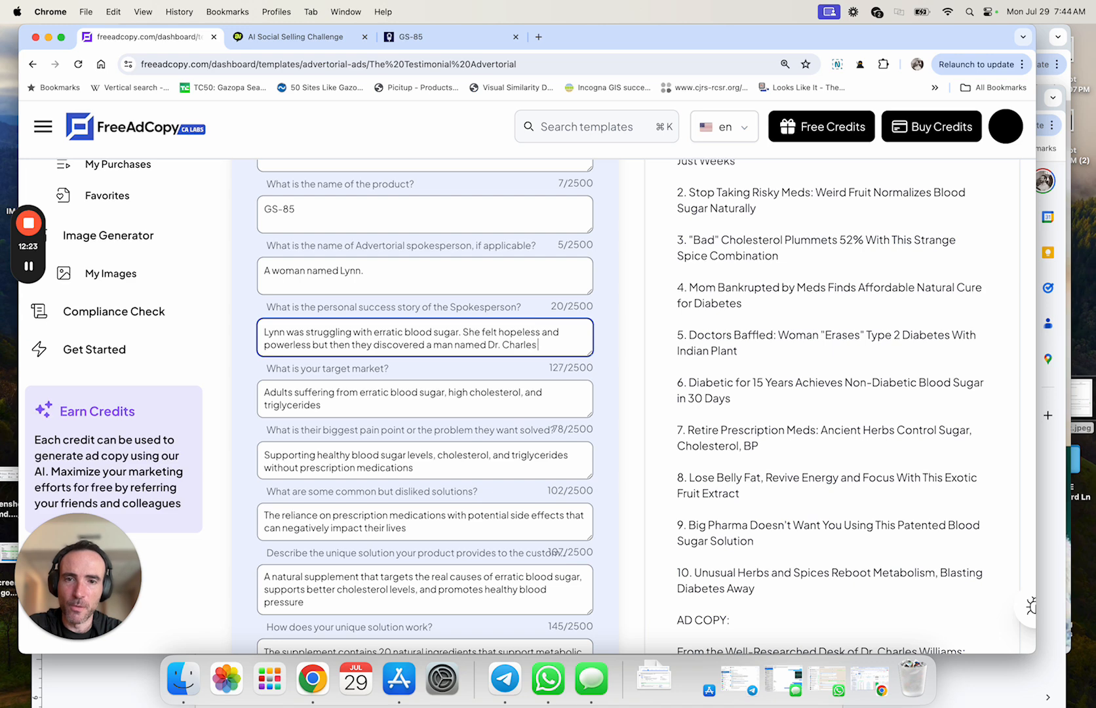
type(" Williams. On his websiet")
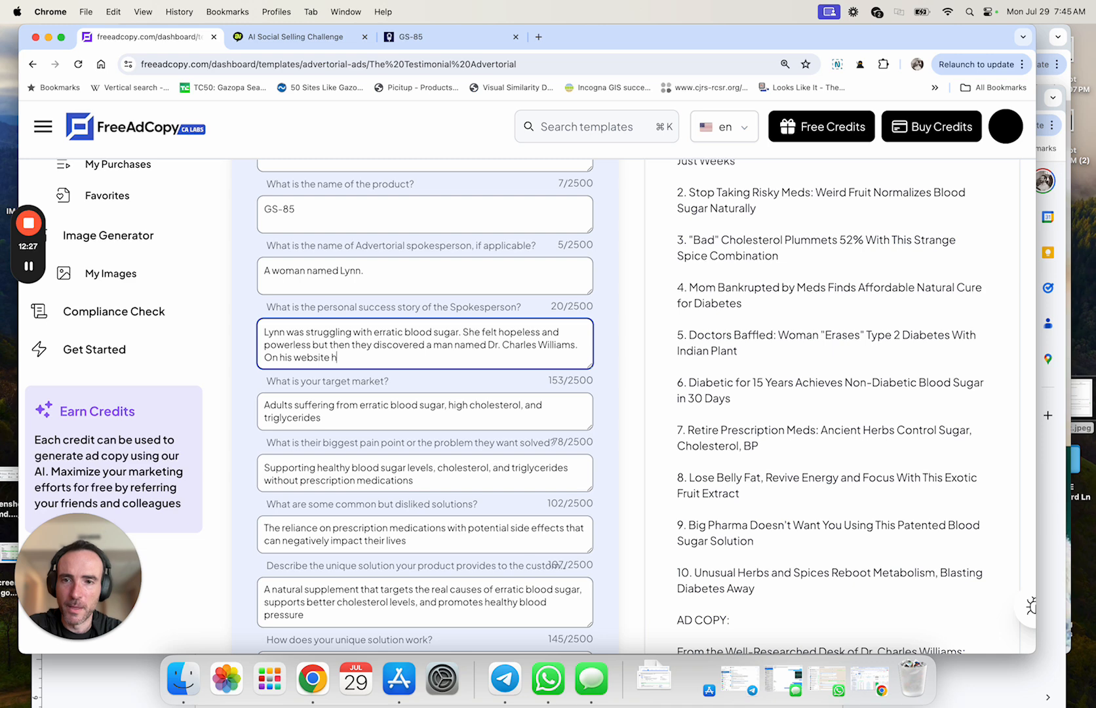
type(" he revealed the truth")
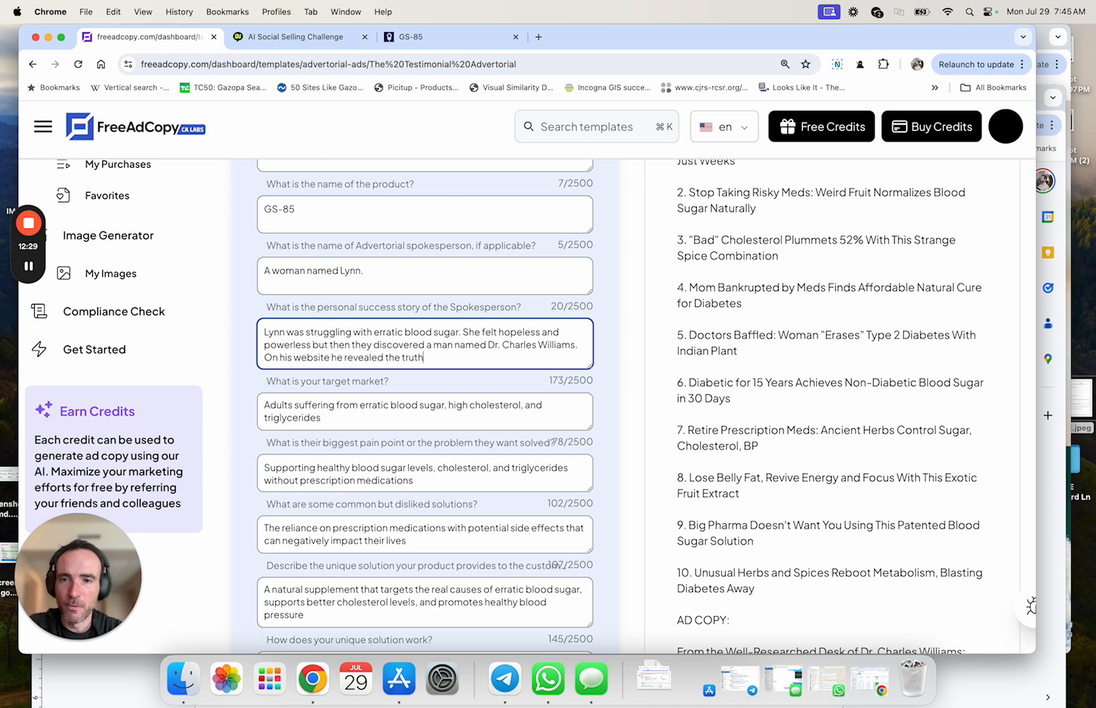
type(" about erratic")
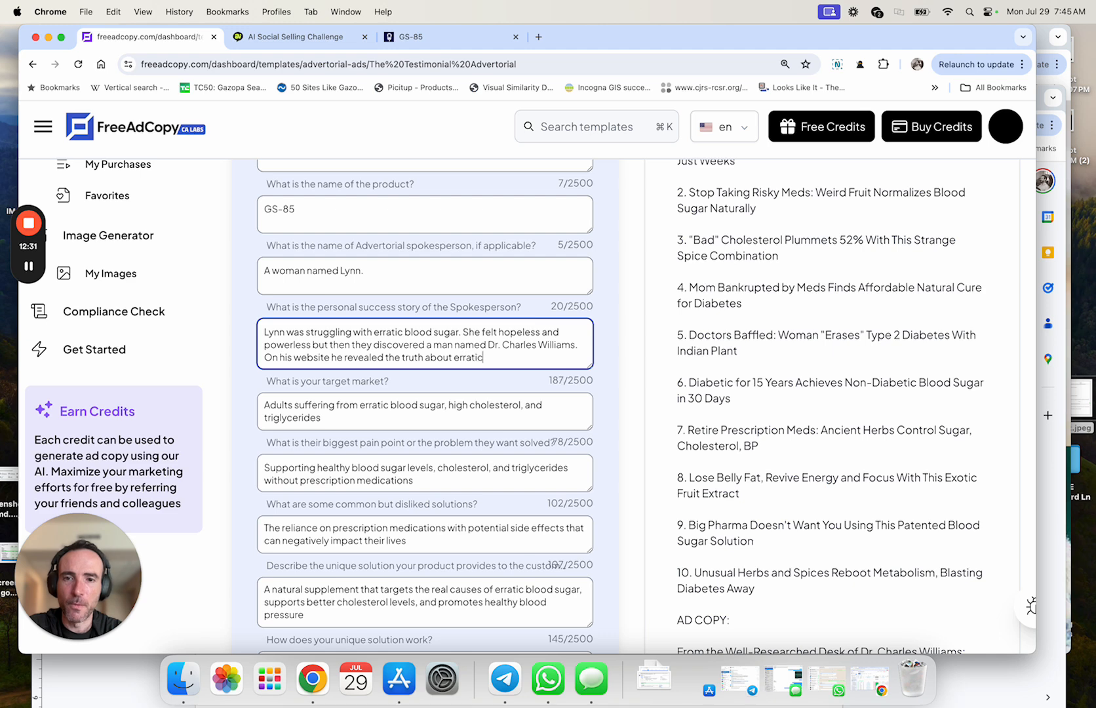
type(" blood sugar and w")
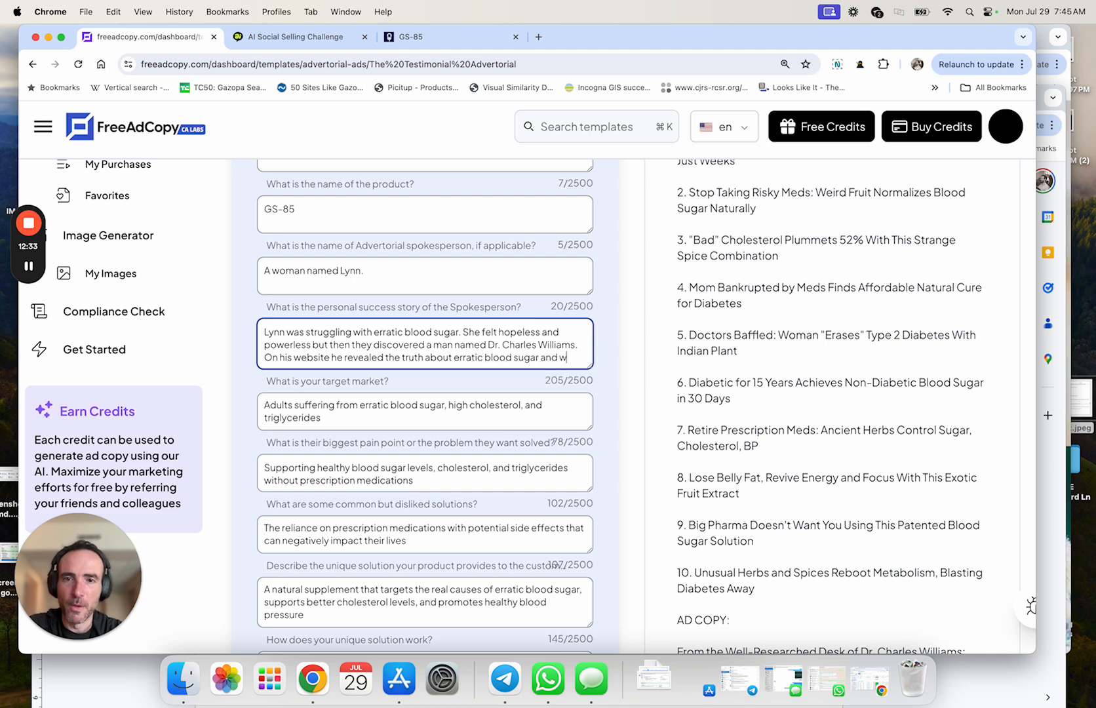
type("hat to do about it")
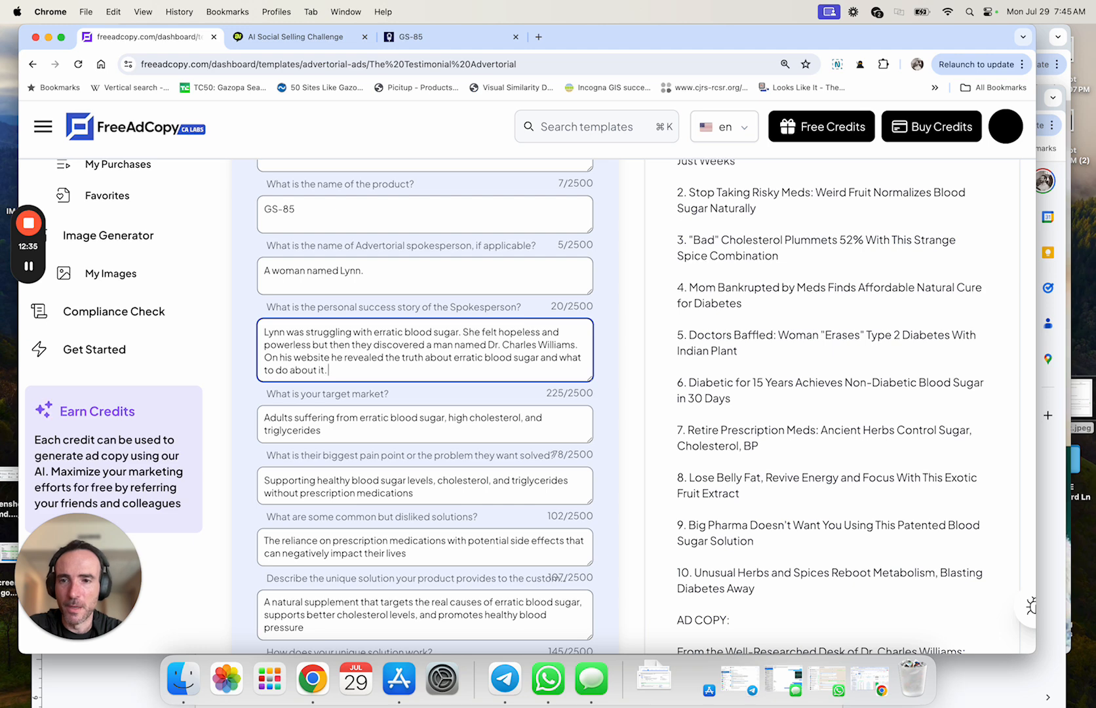
- Close the success story by stating that this changed the woman's life and "helped her enjoy less unpredictable blood sugar levels."
type(". This changed Lynn")
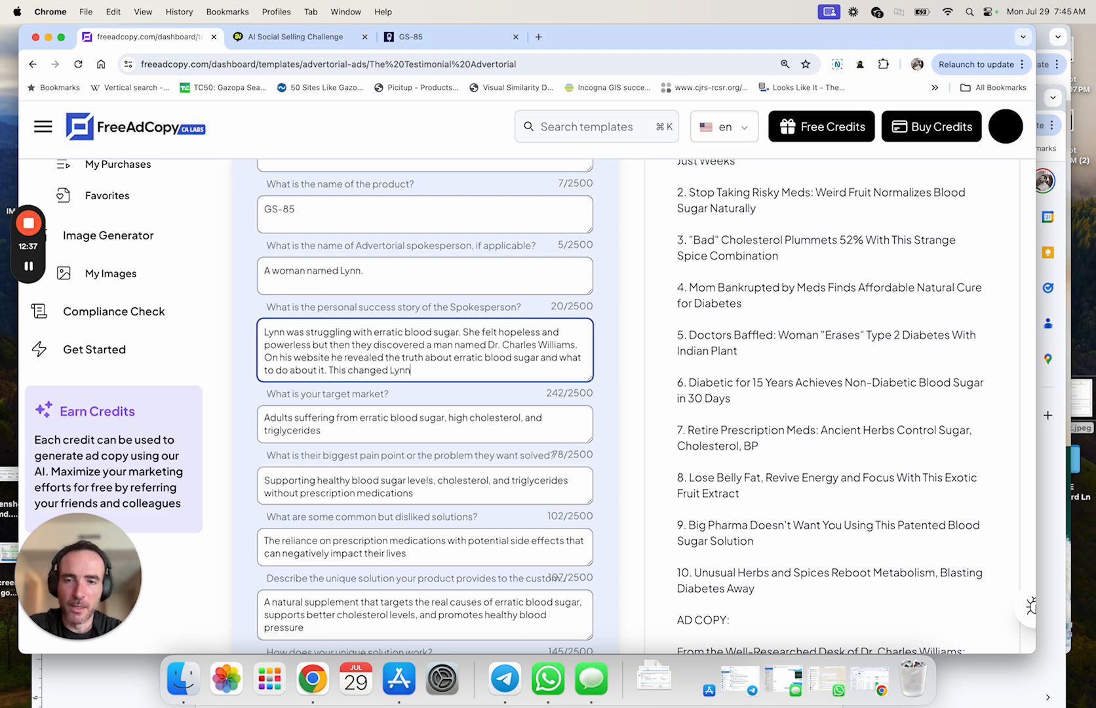
type("'s wife and helped her enjoy")
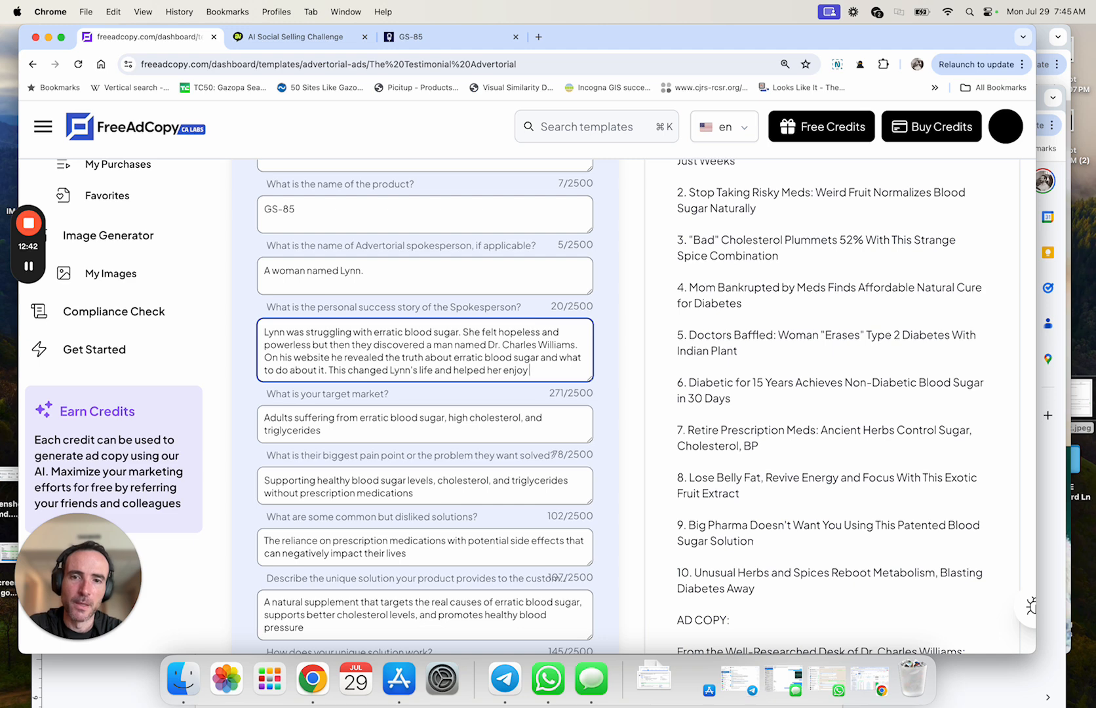
type(" less")
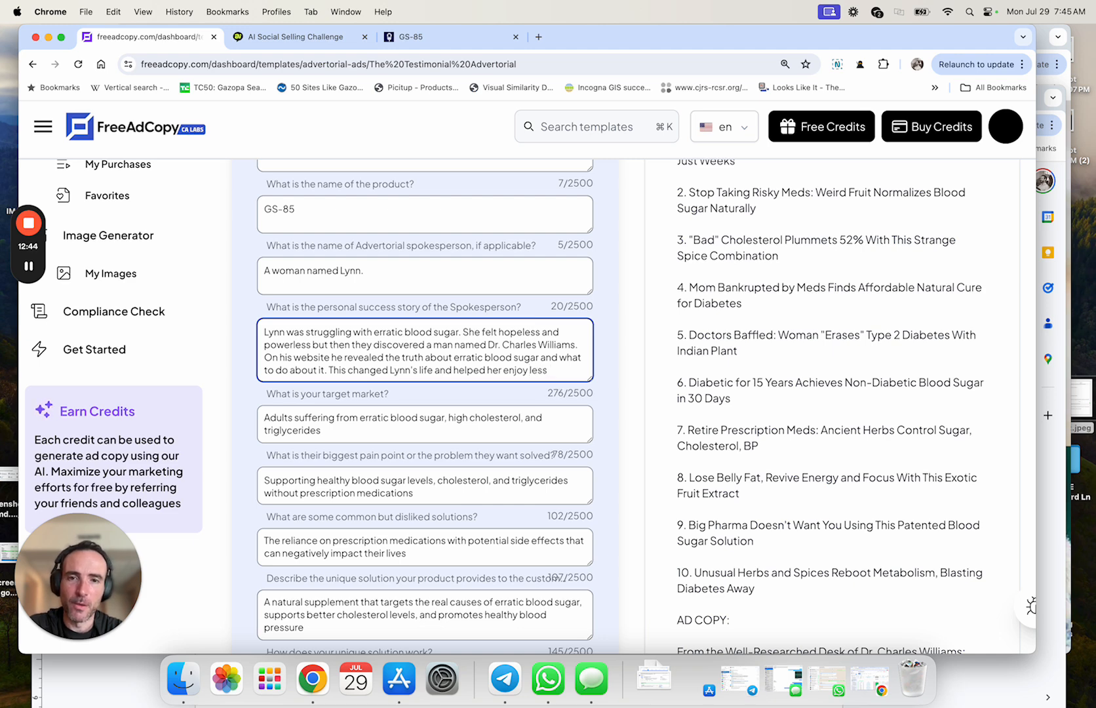
type(" unpredictable blood sugar levels.")
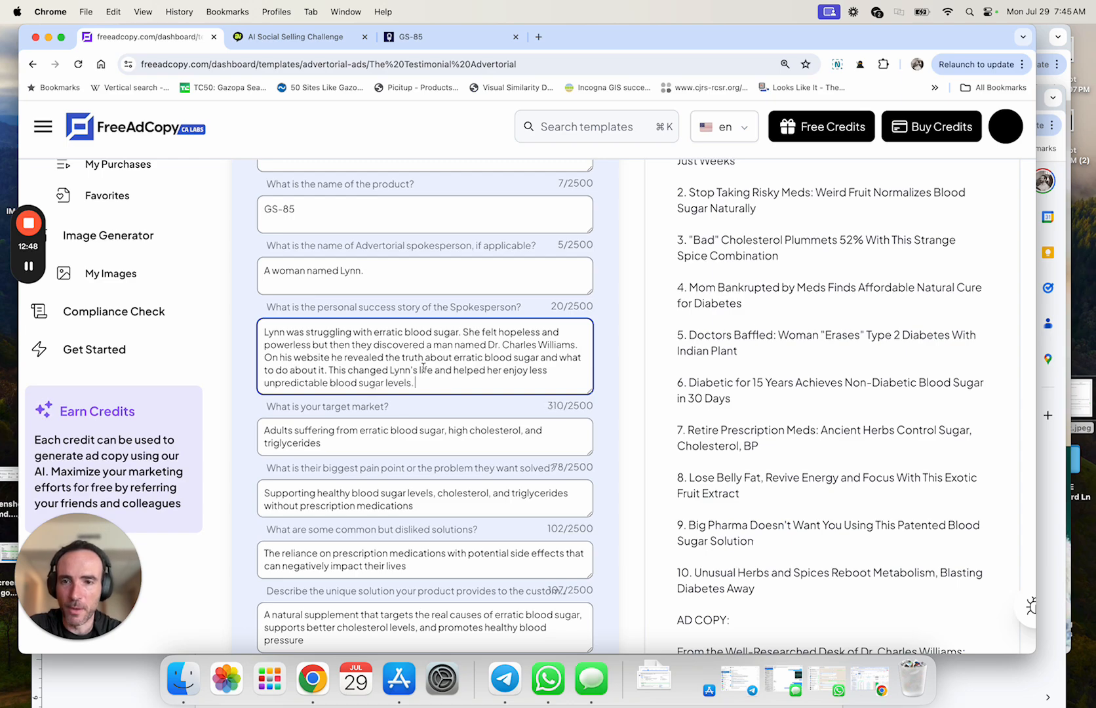
scroll(423, 367, "down", 15)
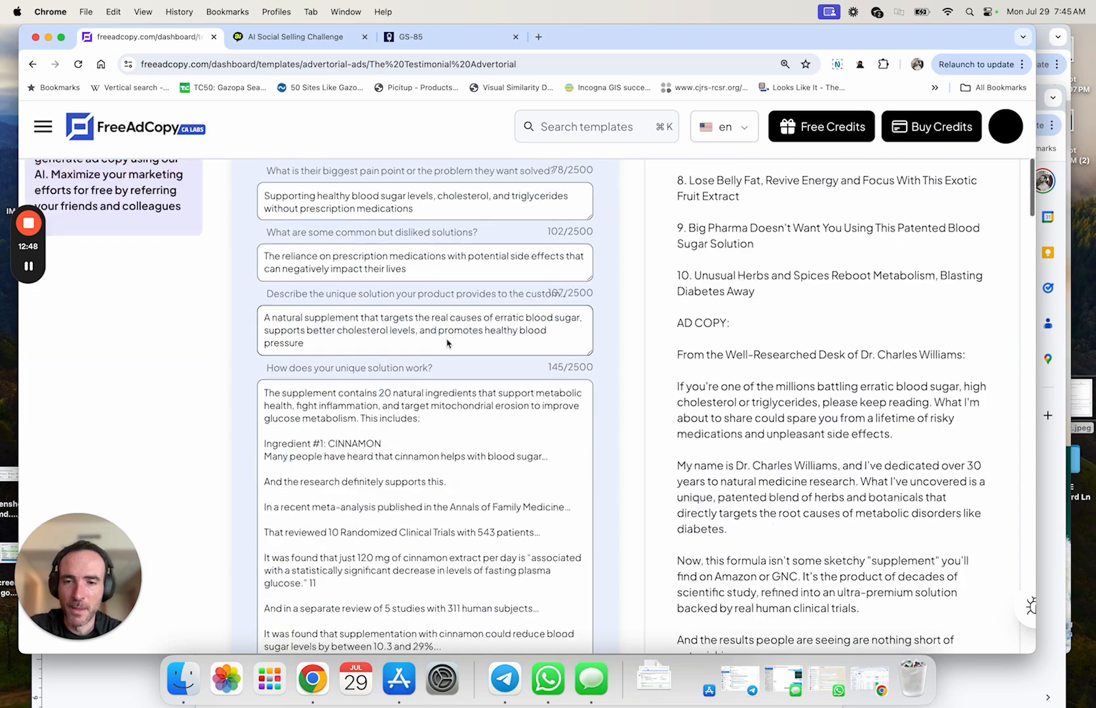
- Check the remaining form answers and save the responses under the label "Blood Sugar Testimonial"
scroll(447, 336, "down", 5)
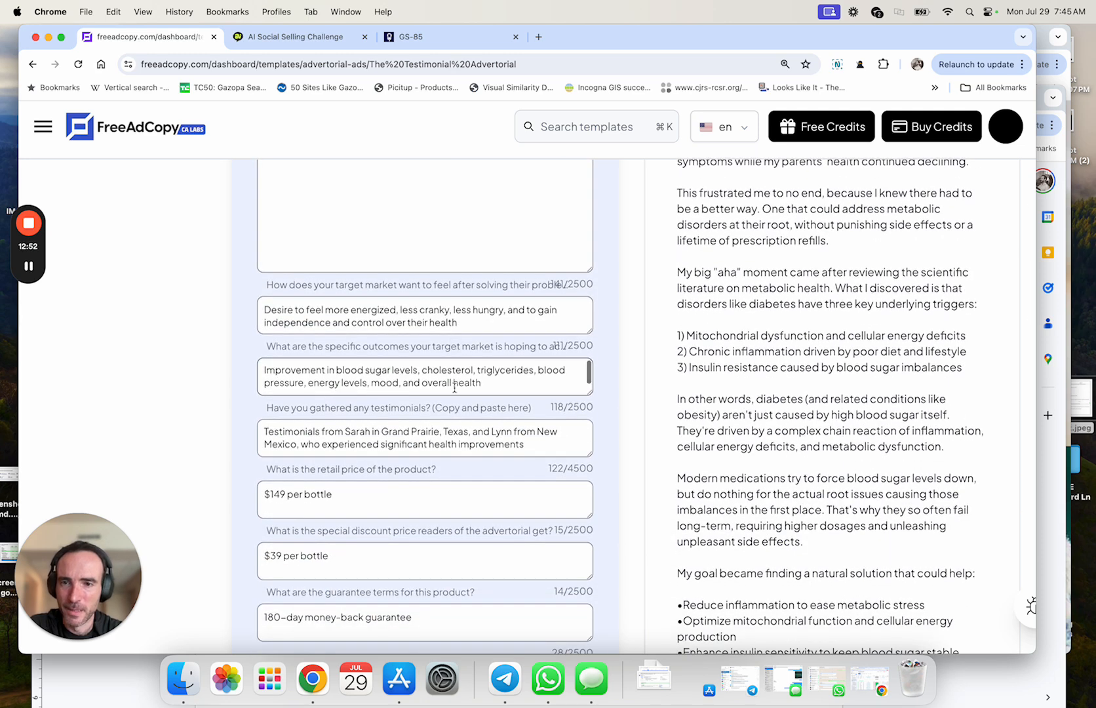
scroll(454, 387, "down", 5)
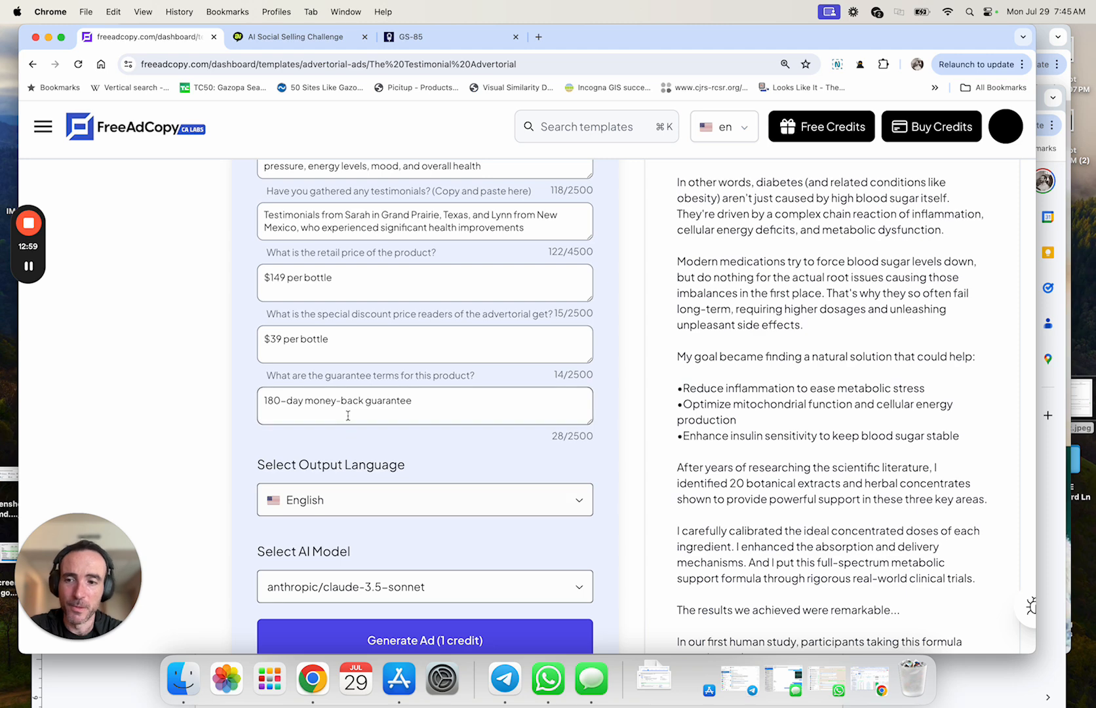
scroll(349, 416, "down", 1)
scroll(350, 422, "down", 2)
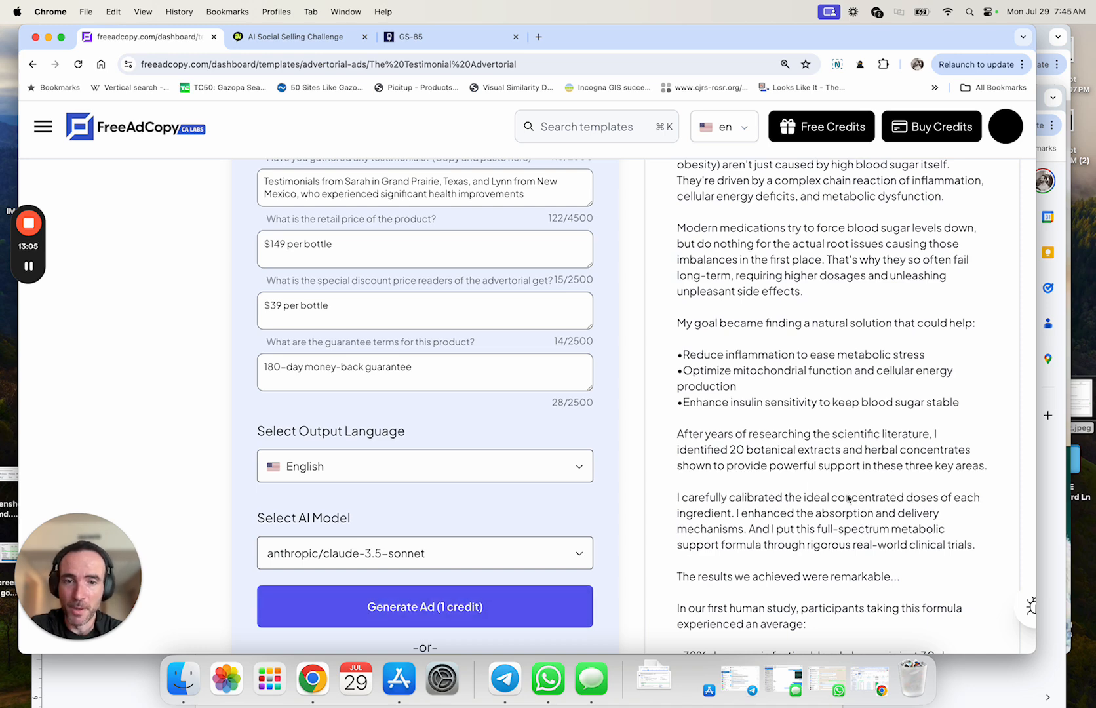
scroll(833, 498, "down", 2)
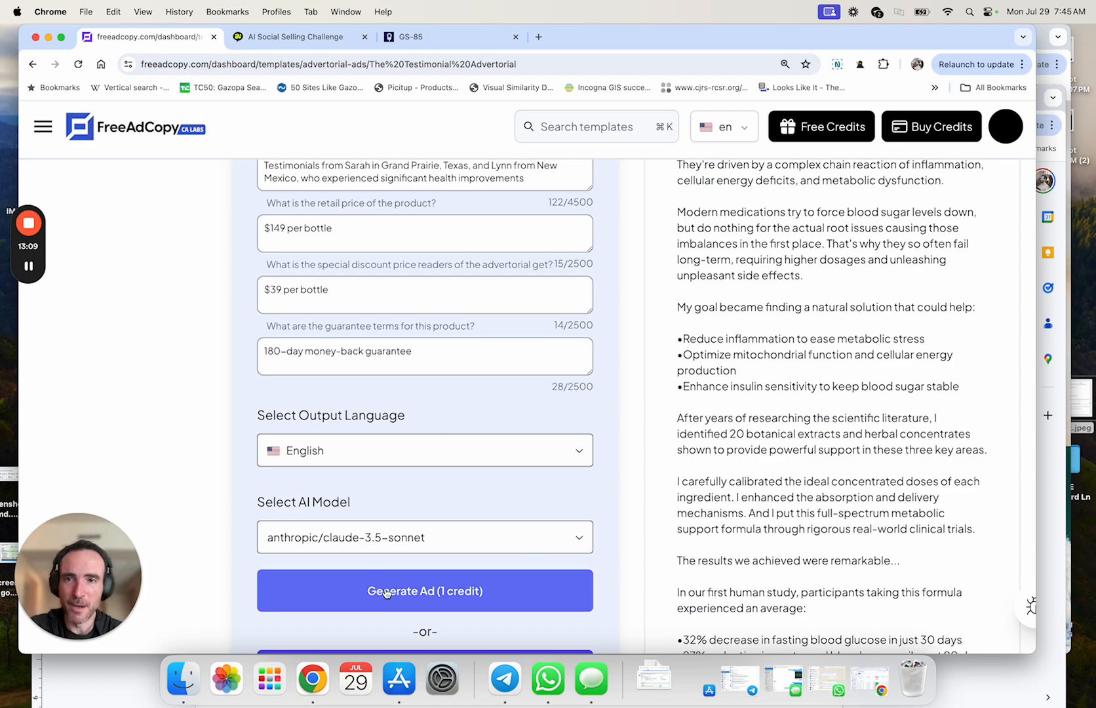
scroll(387, 594, "up", 15)
left_click(523, 244)
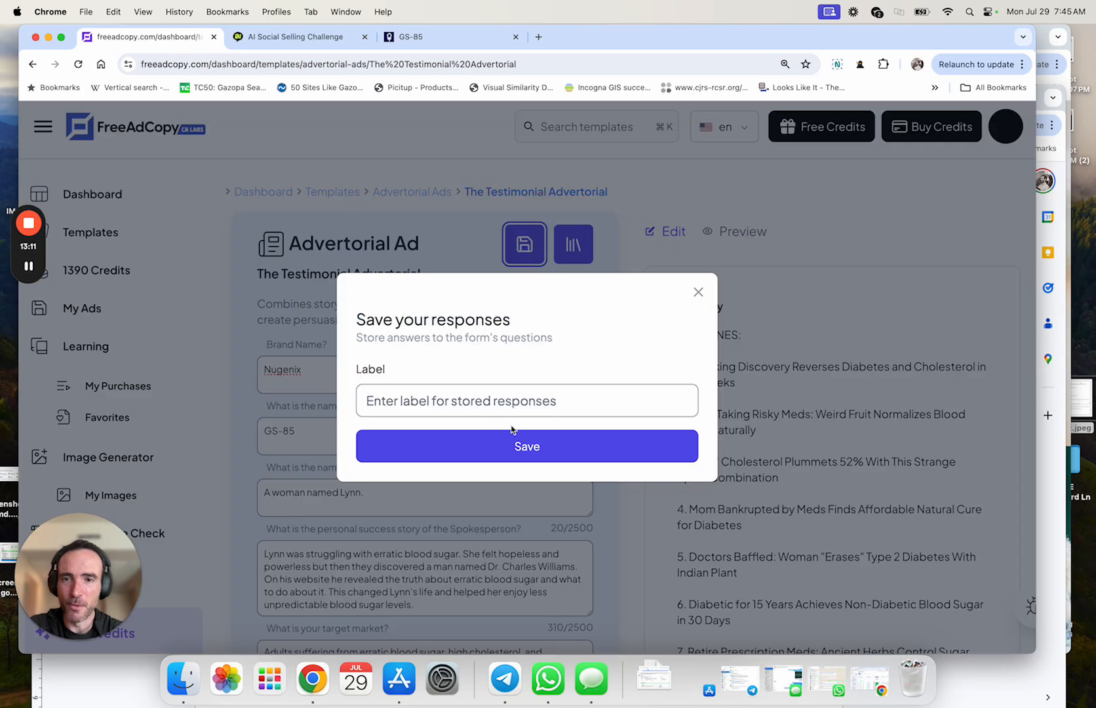
left_click(480, 405)
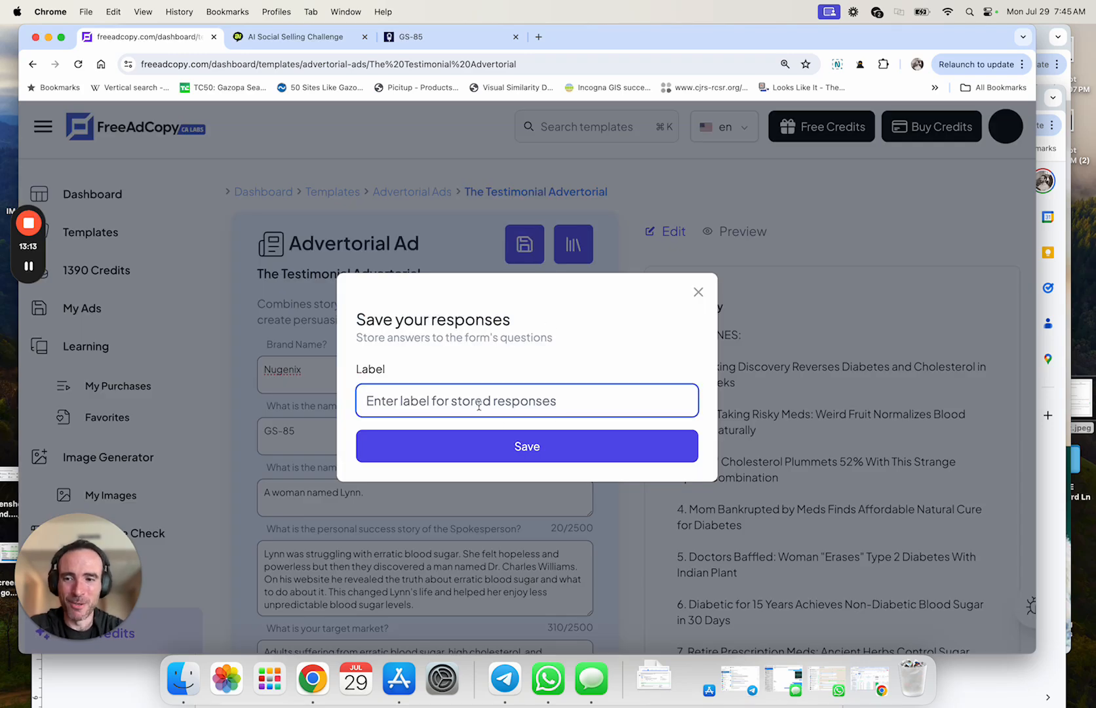
type("Blo")
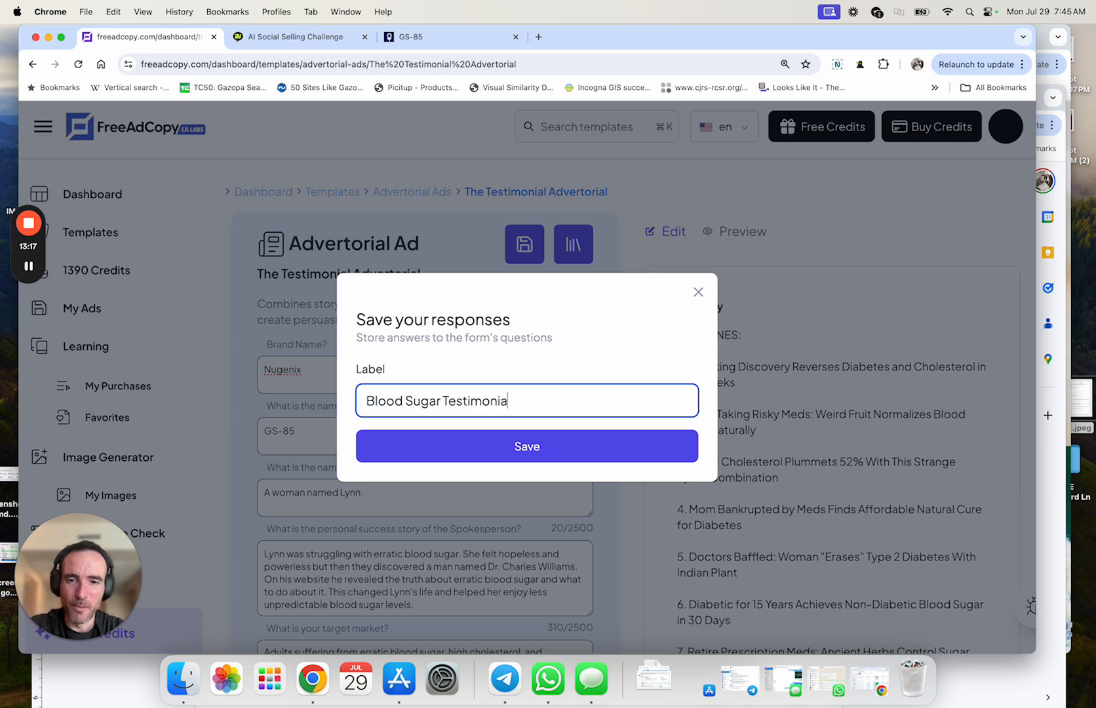
left_click(568, 446)
- Generate the testimonial advertorial from the revised answers with the anthropic/claude-3.5-sonnet model
scroll(551, 376, "down", 10)
scroll(551, 375, "down", 20)
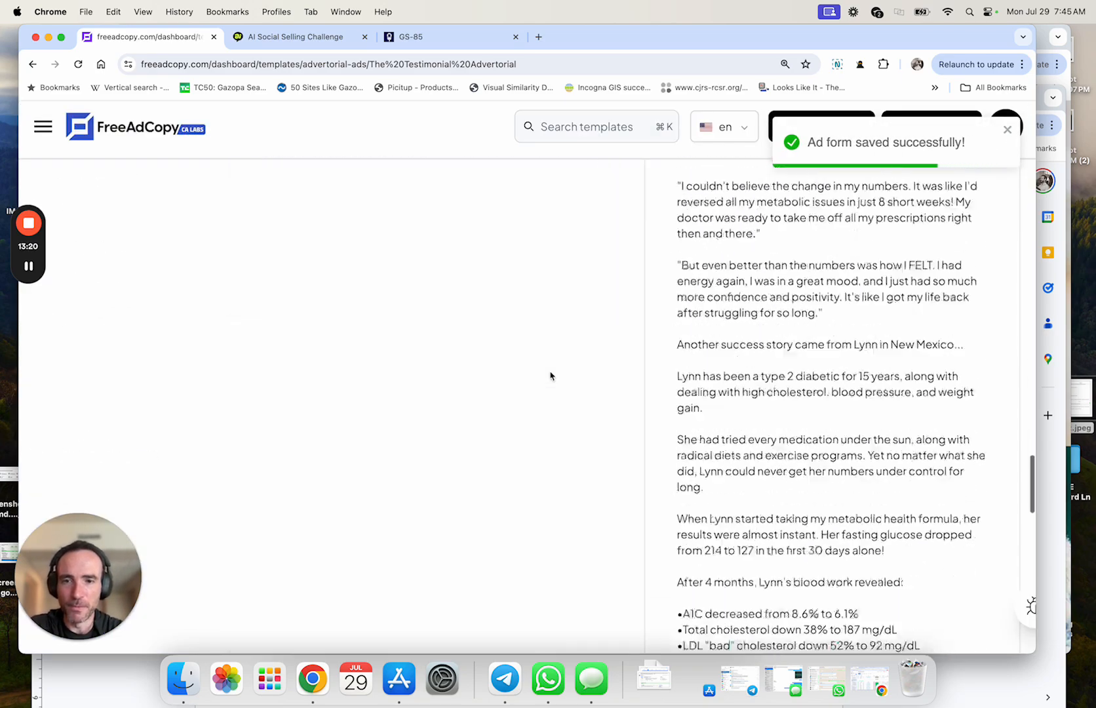
scroll(549, 336, "up", 17)
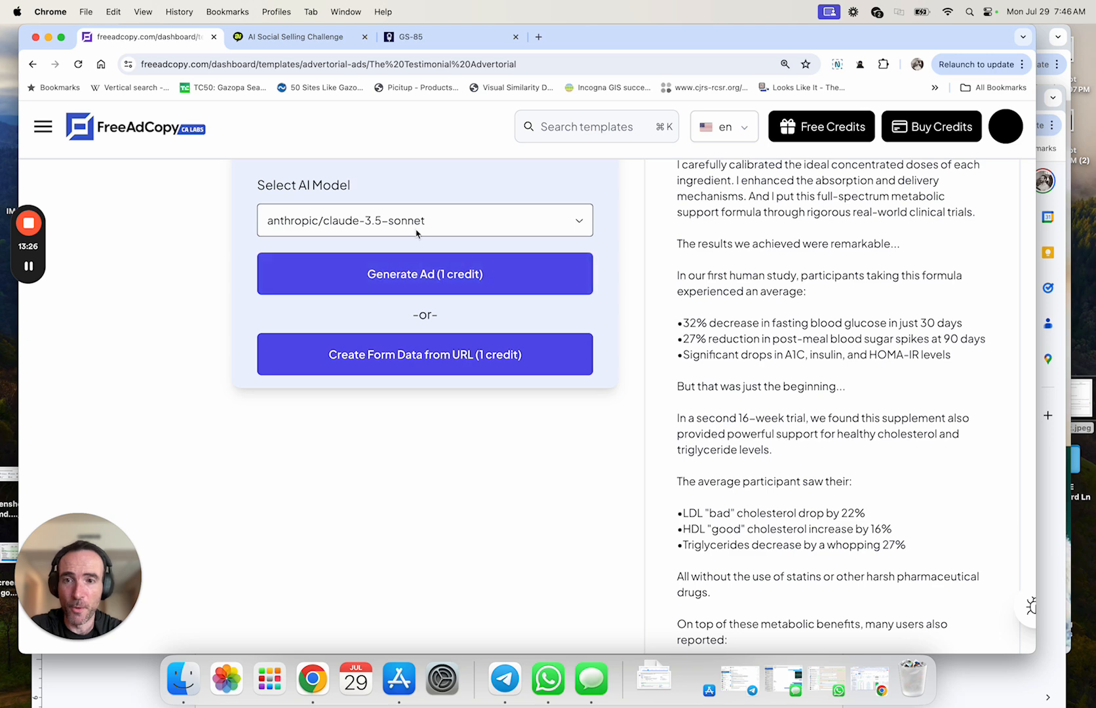
left_click(433, 281)
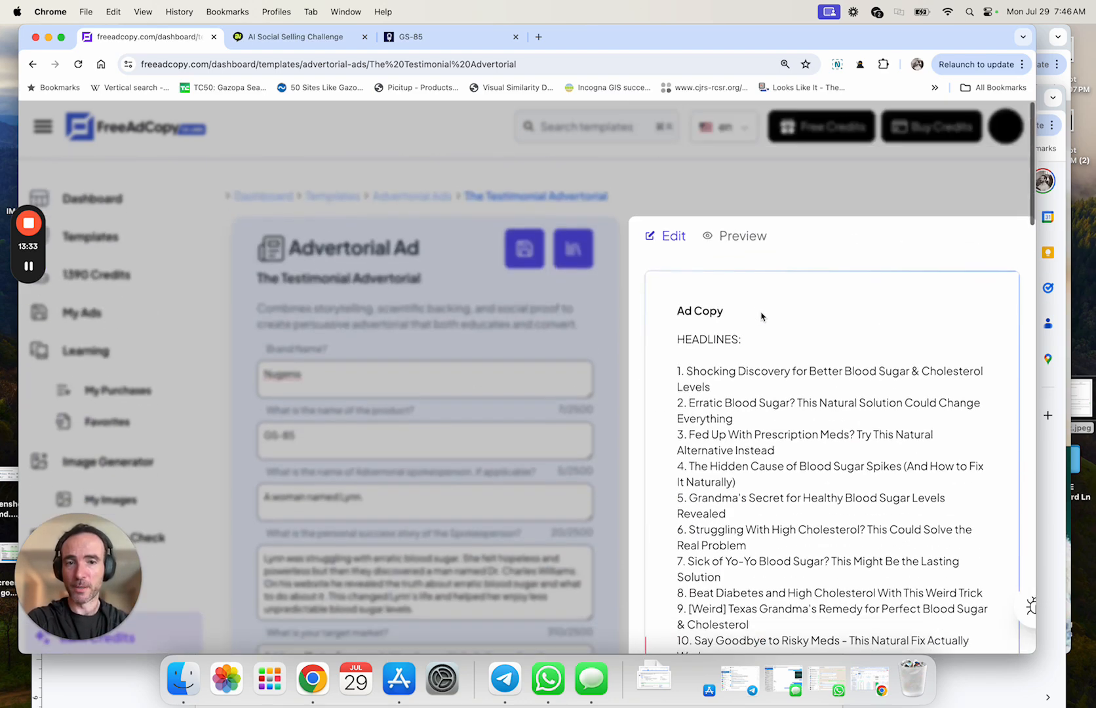
- Review the generated headlines and the opening paragraphs of the first-person testimonial story
scroll(839, 316, "down", 2)
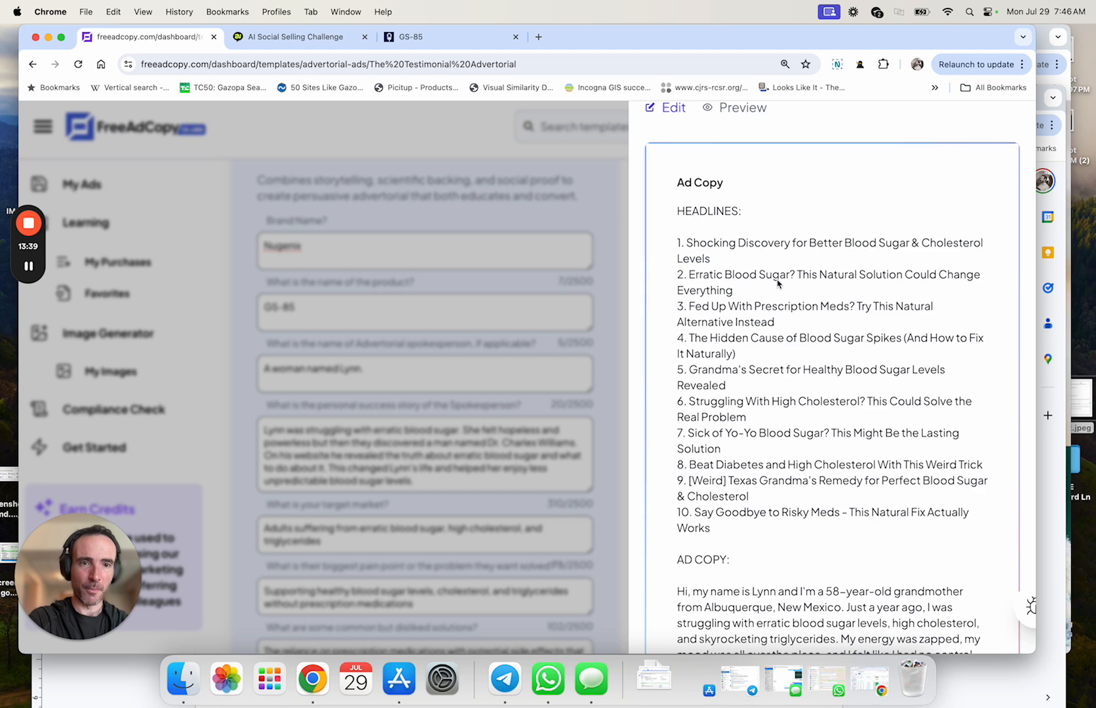
scroll(727, 284, "down", 2)
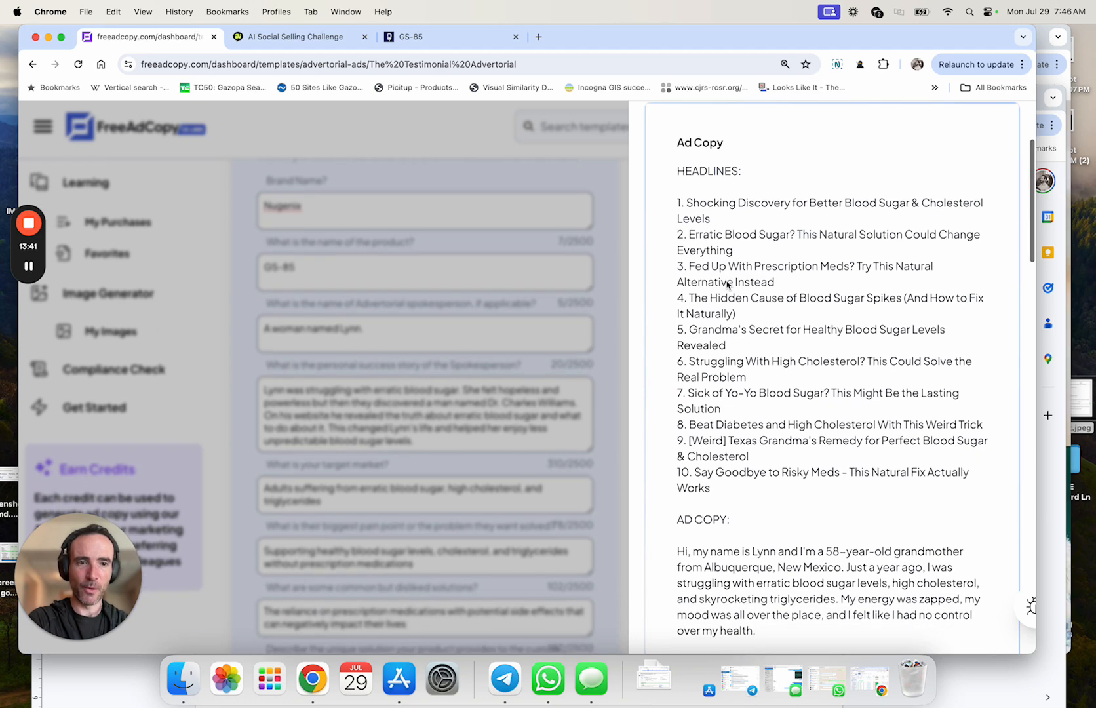
scroll(738, 411, "down", 3)
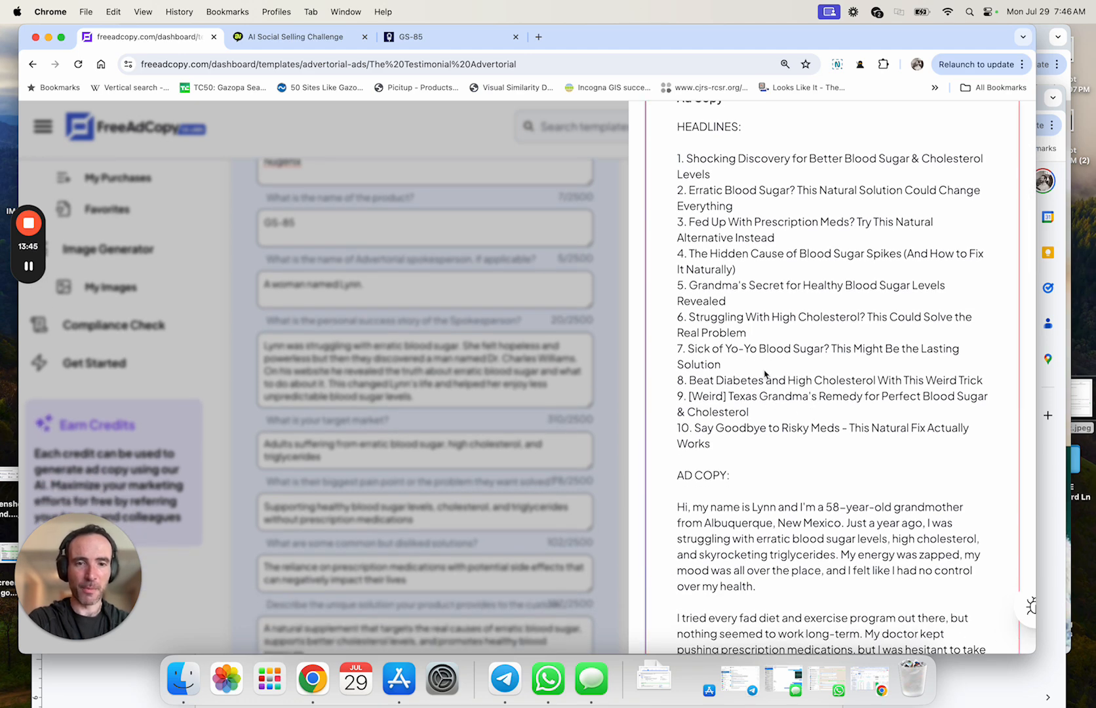
scroll(766, 379, "down", 5)
scroll(825, 312, "down", 2)
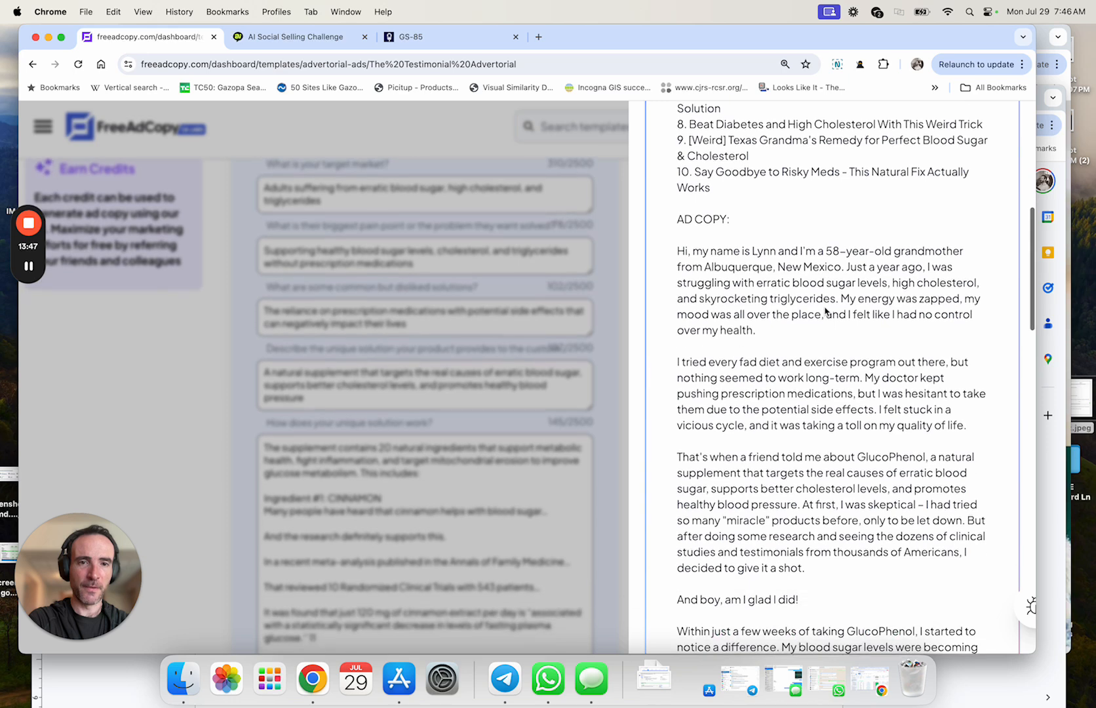
scroll(853, 291, "down", 1)
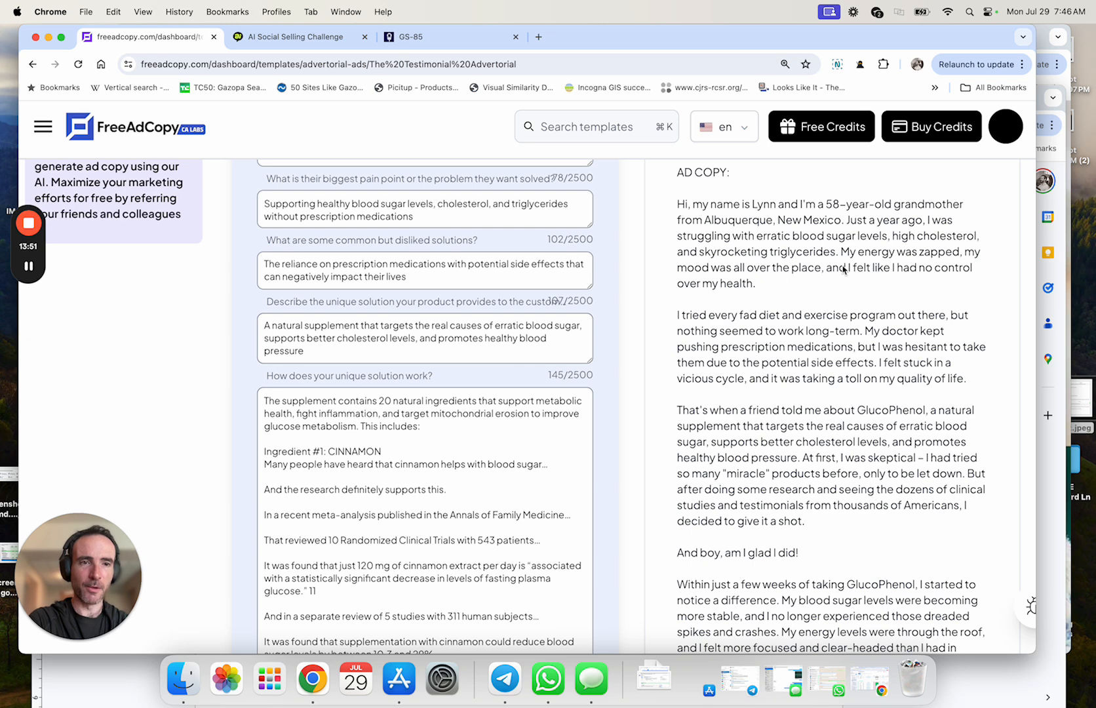
scroll(844, 282, "down", 1)
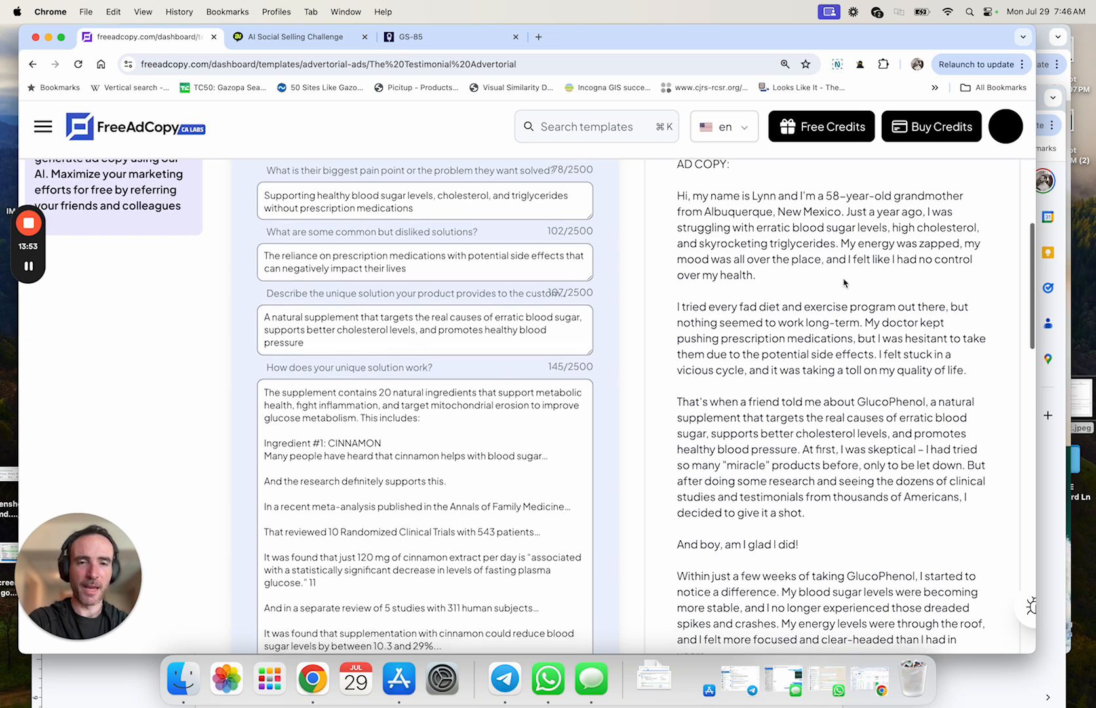
scroll(844, 283, "down", 2)
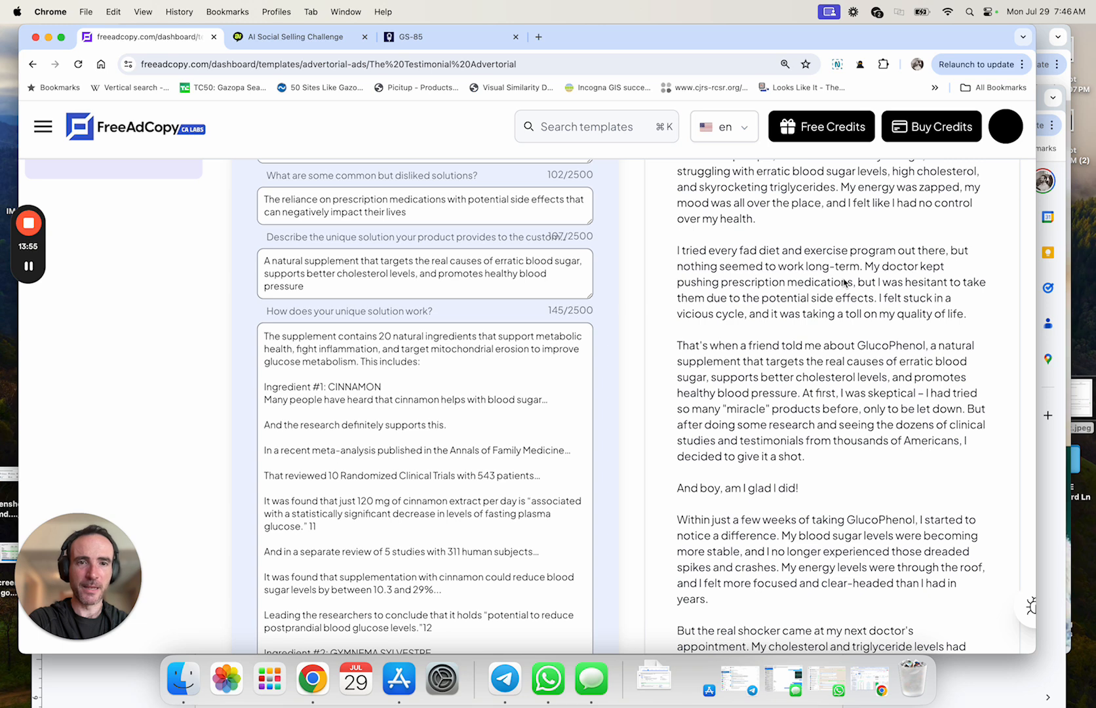
scroll(845, 282, "down", 2)
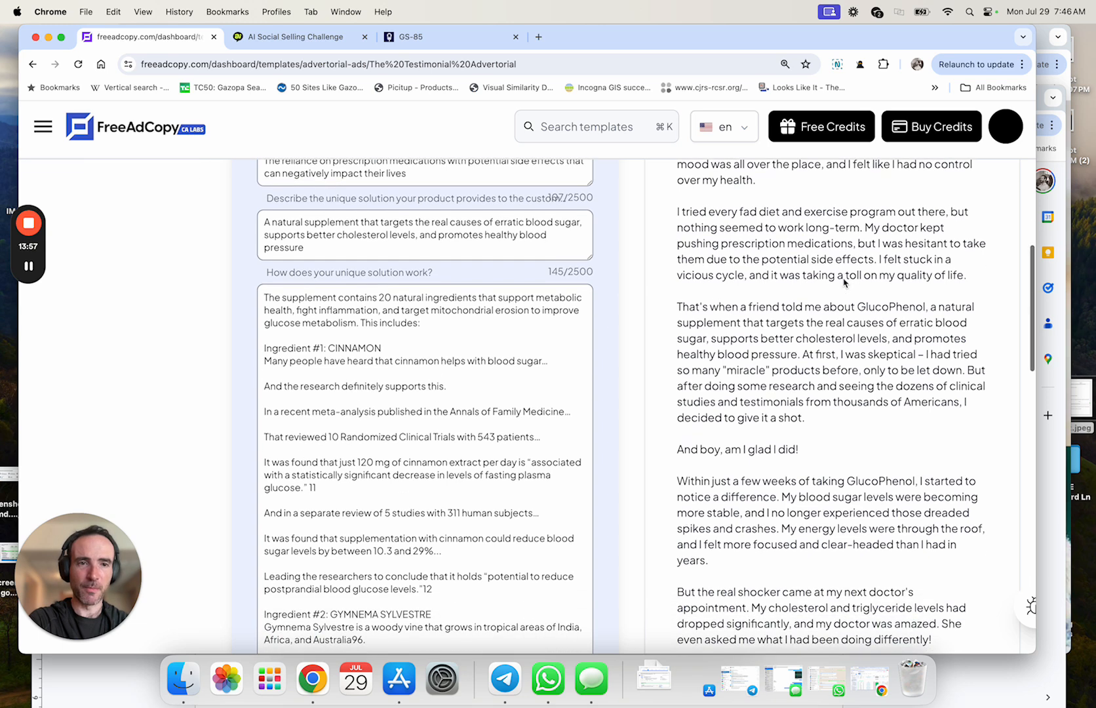
- Compare the product name, guarantee and discount price in the rest of the generated ad copy with the form answers
scroll(844, 281, "down", 2)
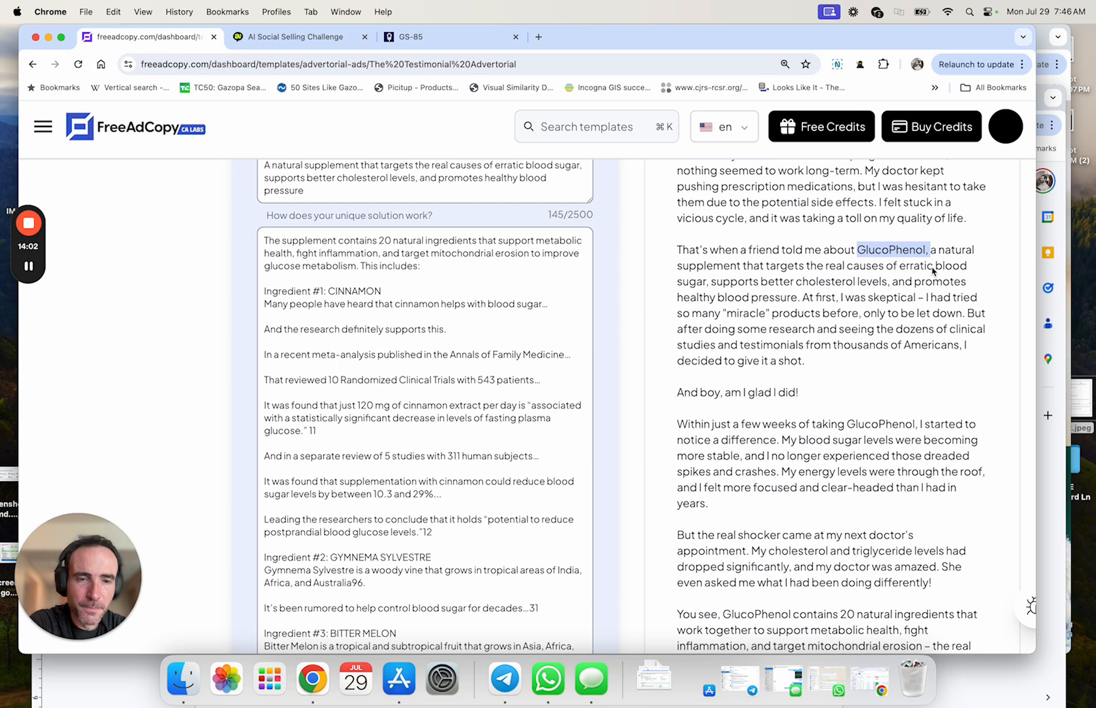
scroll(932, 270, "down", 6)
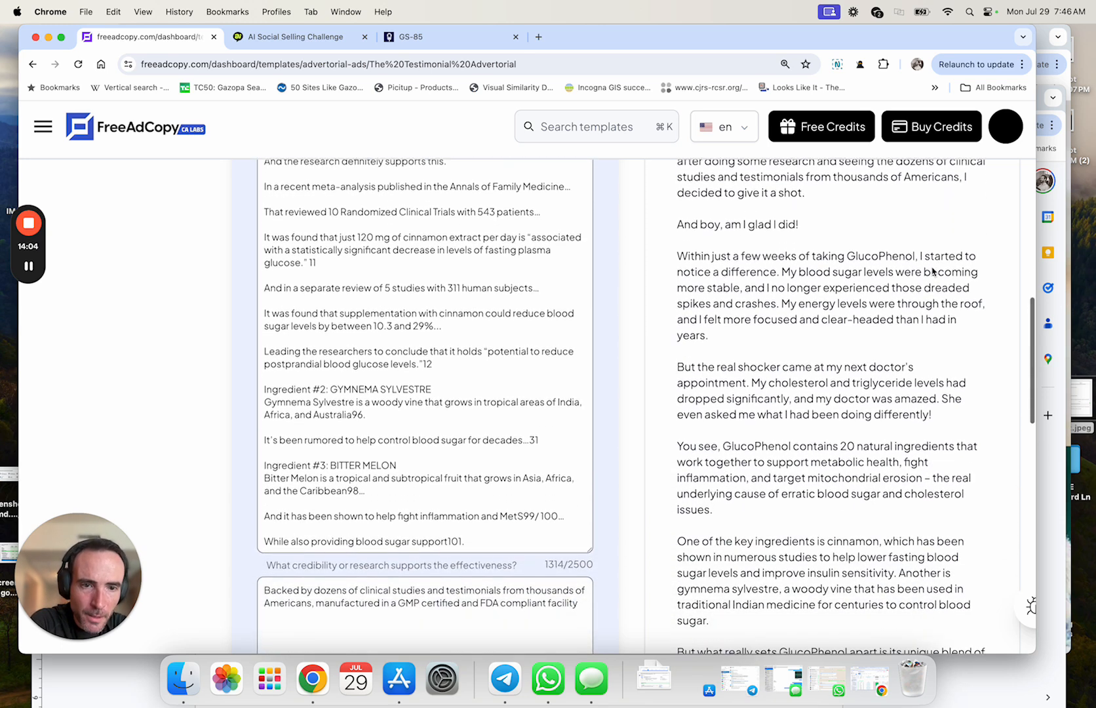
scroll(932, 271, "down", 4)
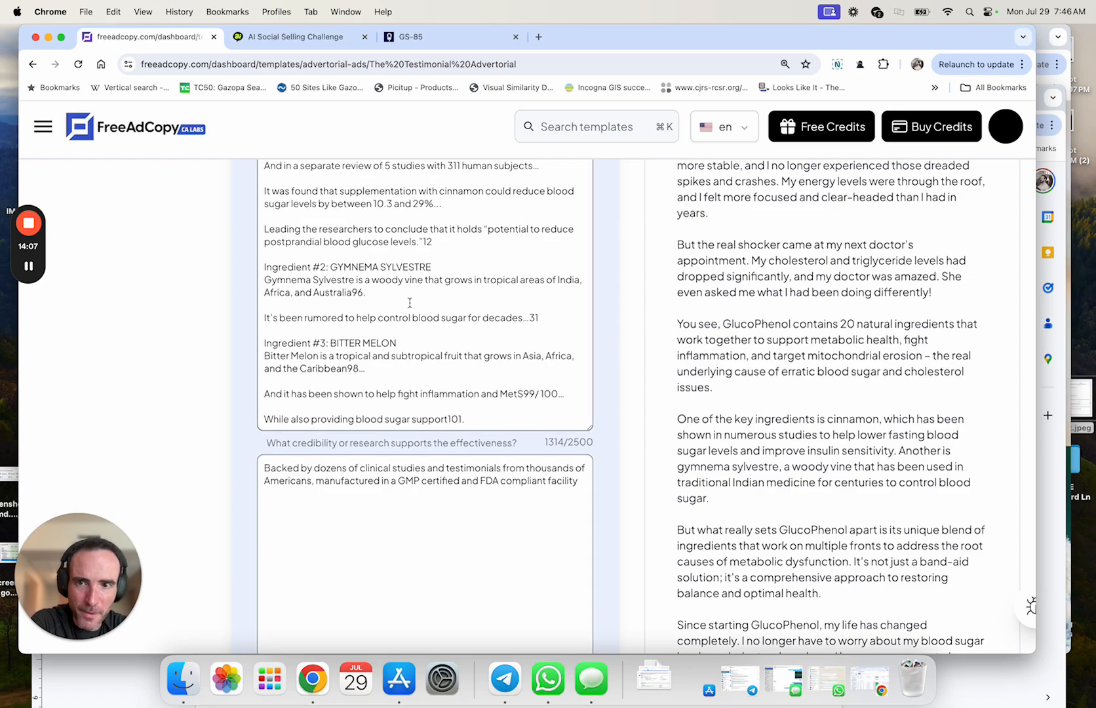
scroll(410, 303, "up", 15)
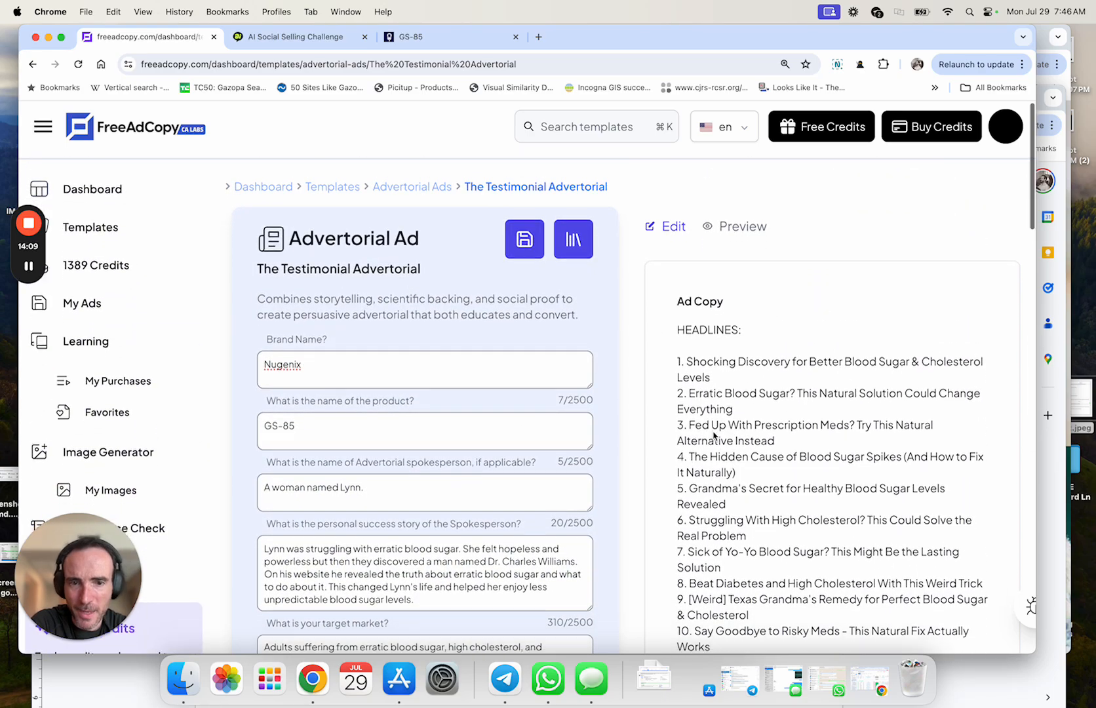
scroll(715, 435, "down", 20)
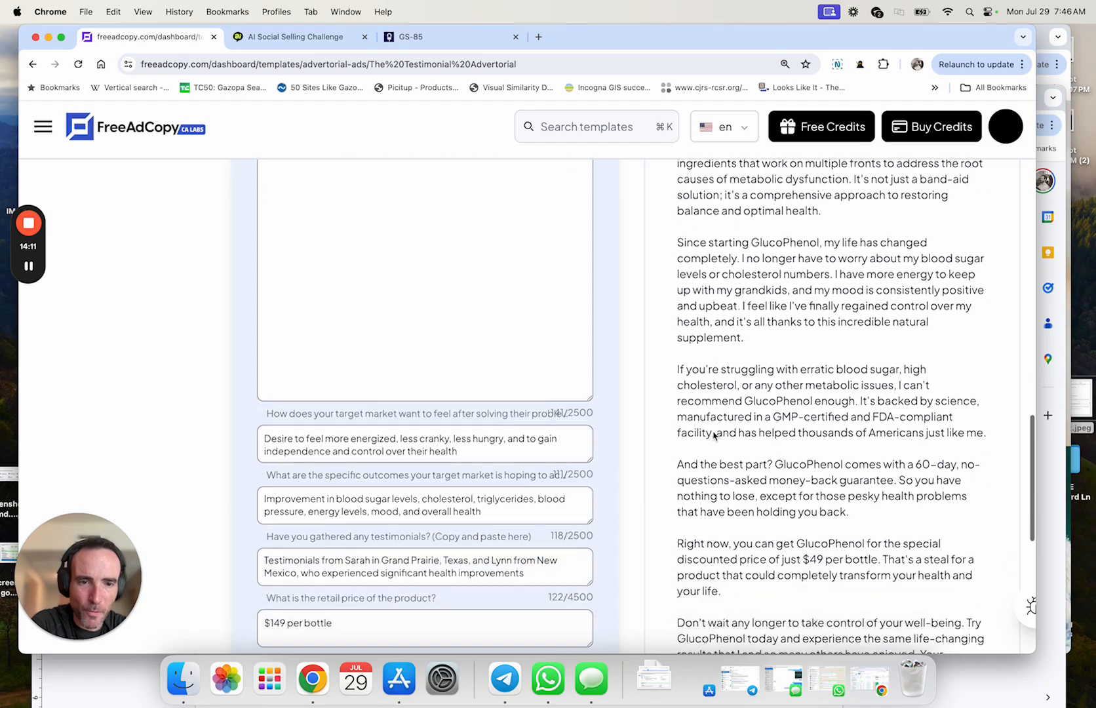
scroll(714, 435, "down", 6)
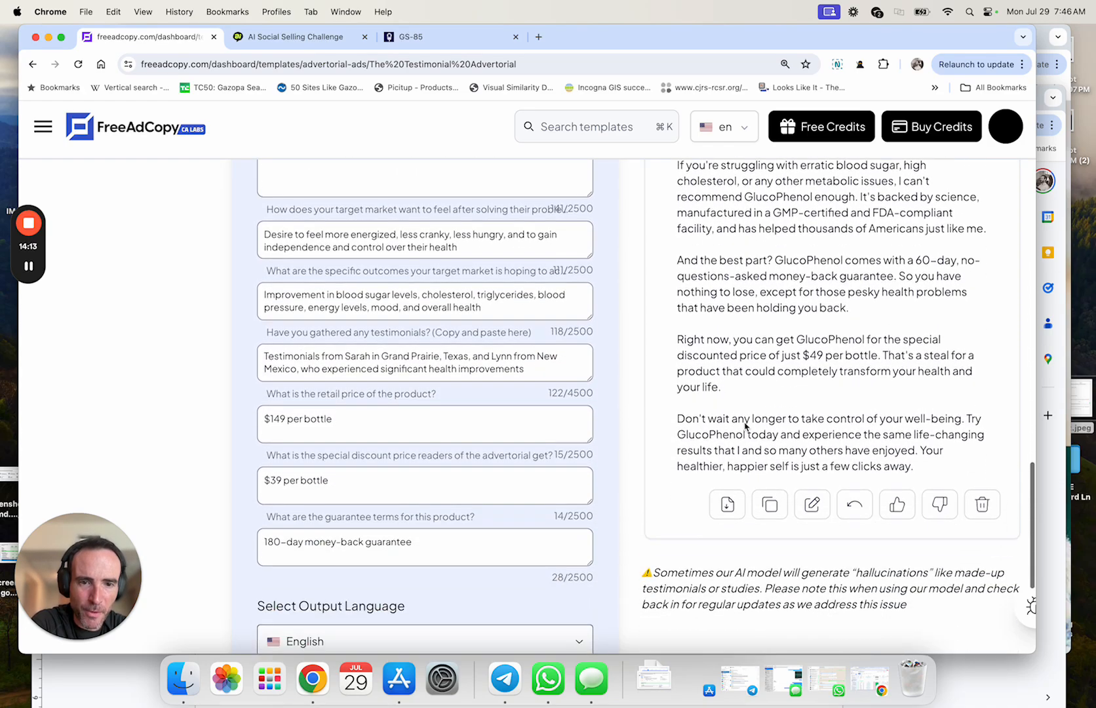
scroll(745, 427, "up", 15)
scroll(745, 427, "down", 10)
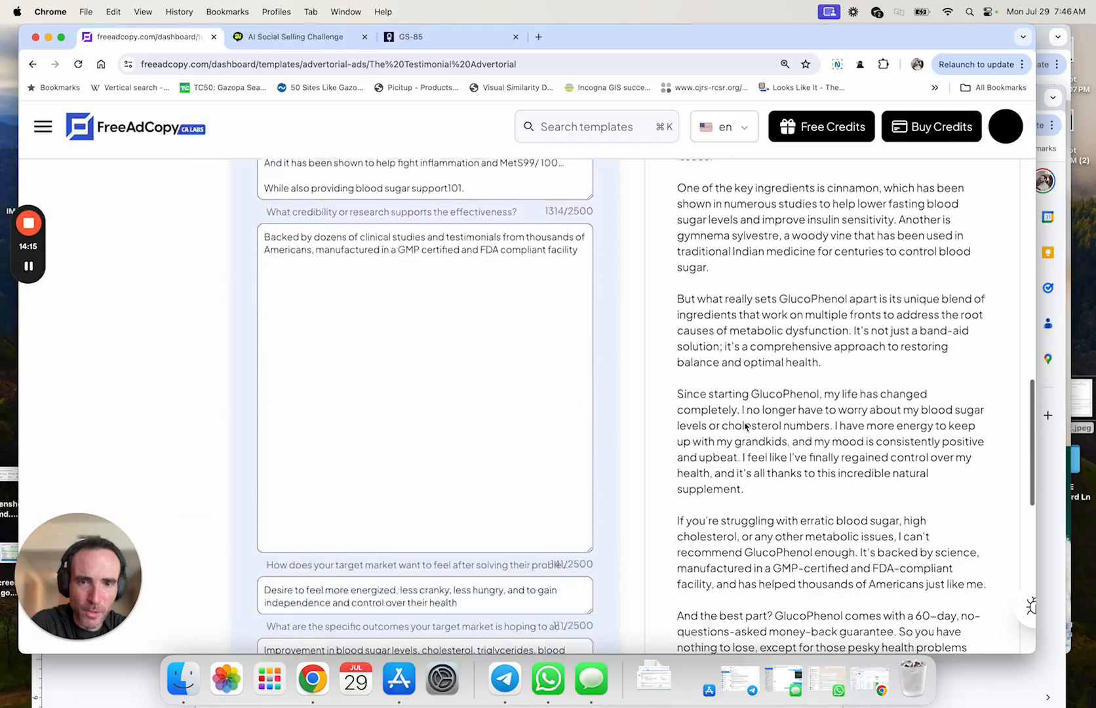
- Switch the AI model to gpt-4o and generate the testimonial advertorial again
scroll(746, 427, "down", 15)
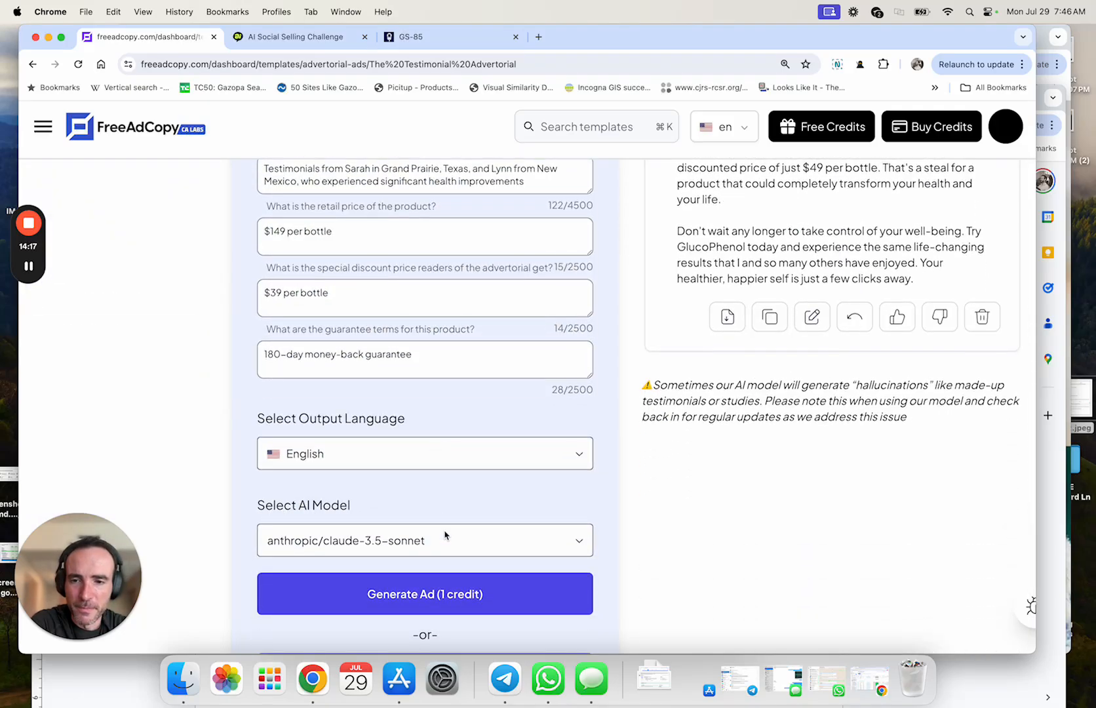
left_click(445, 535)
left_click(443, 516)
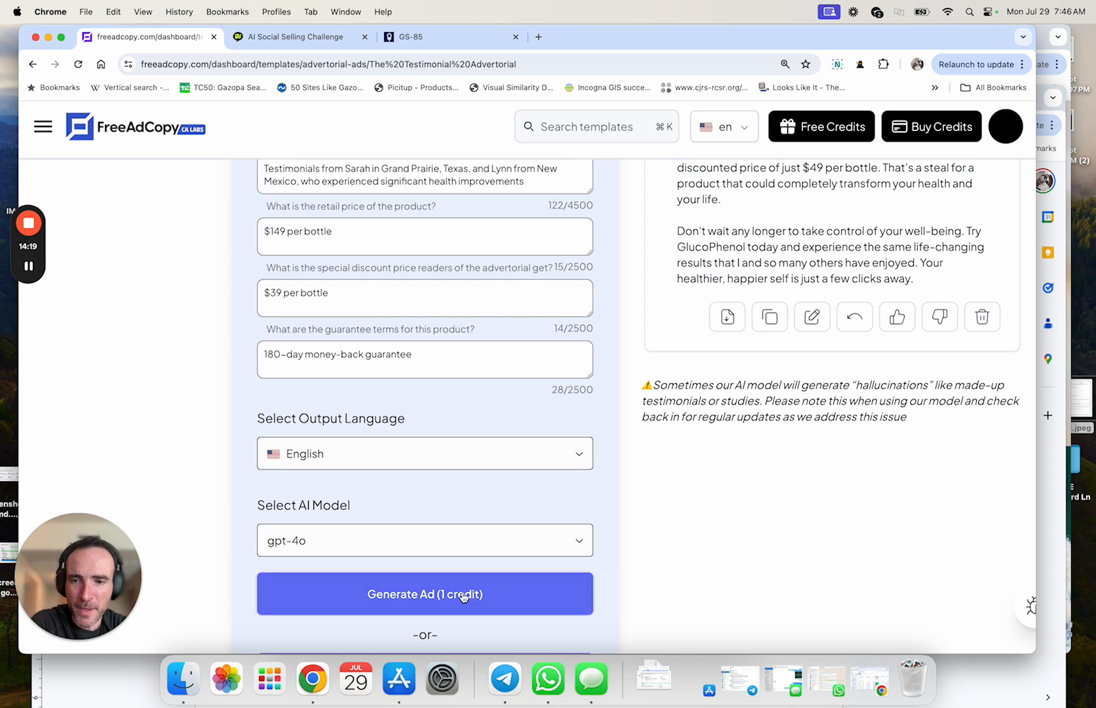
left_click(463, 597)
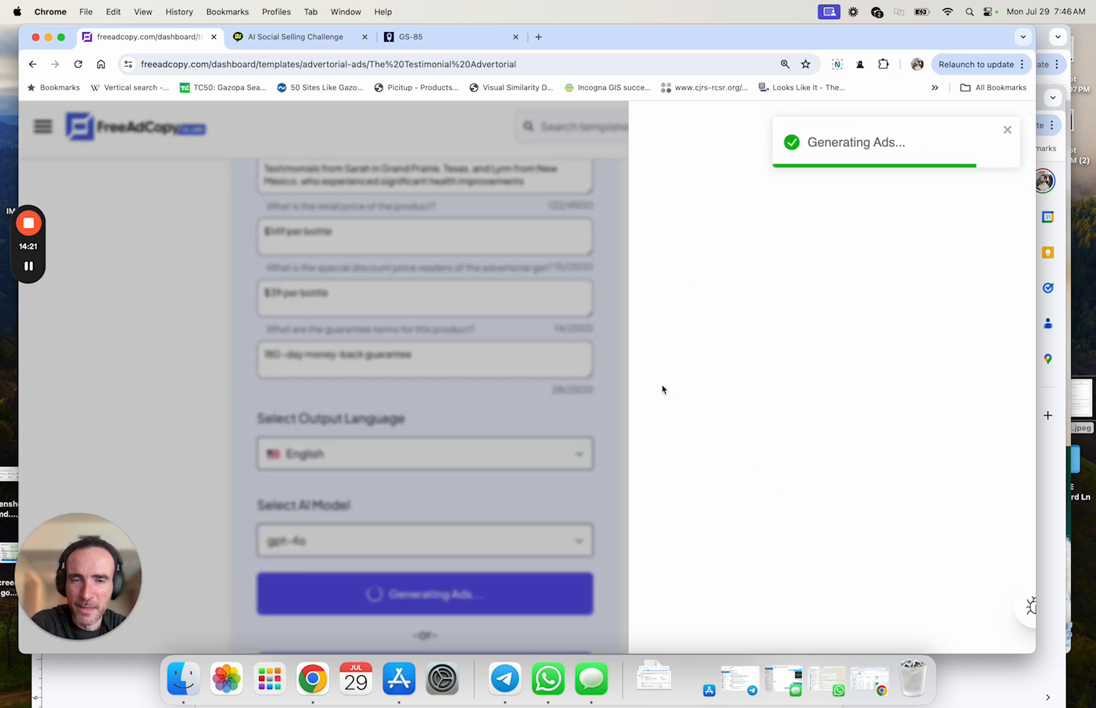
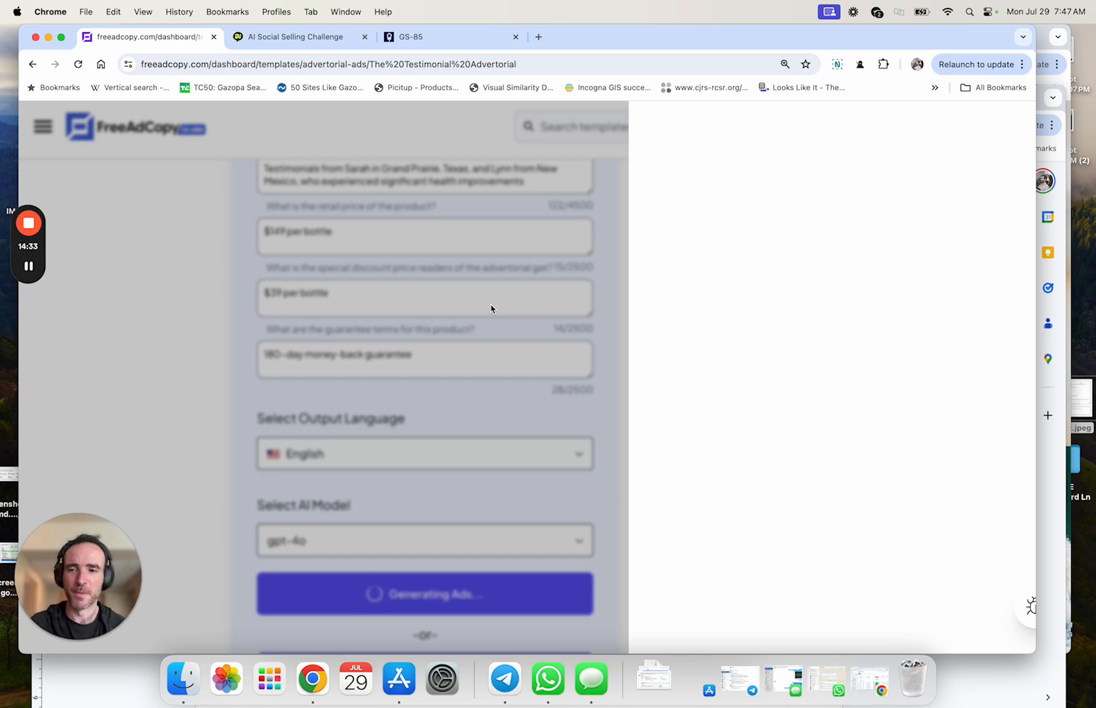
- Review the gpt-4o testimonial ad copy, checking its story, ingredients, testimonials, discount and guarantee against the form answers
scroll(527, 282, "up", 18)
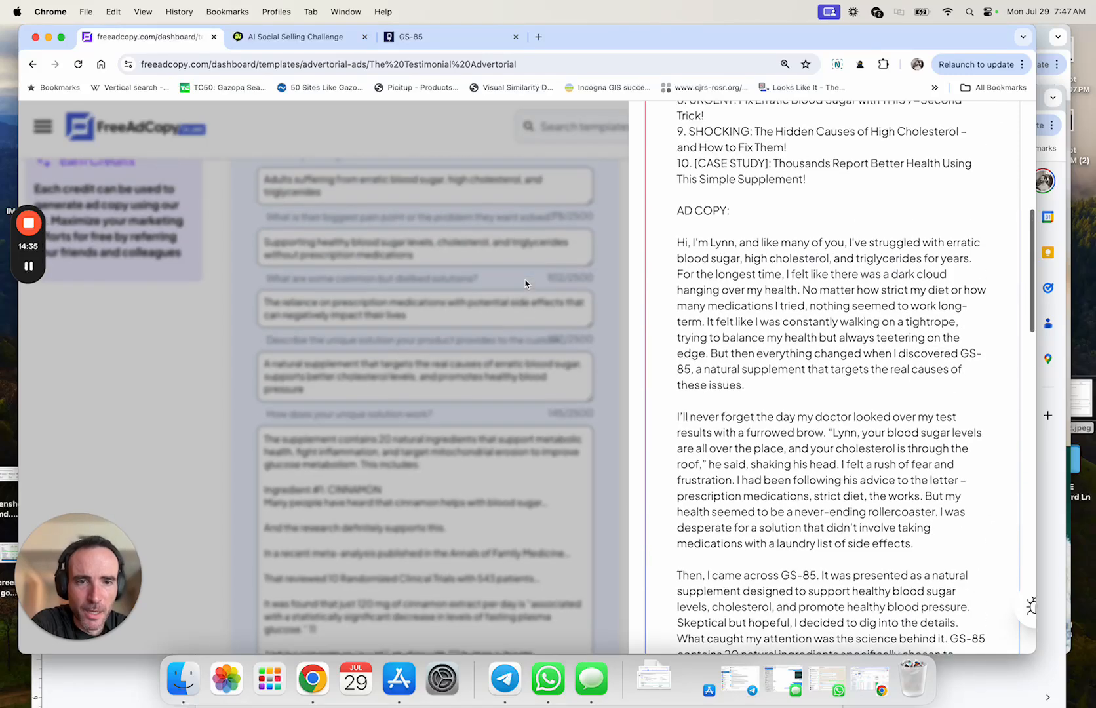
scroll(771, 229, "down", 4)
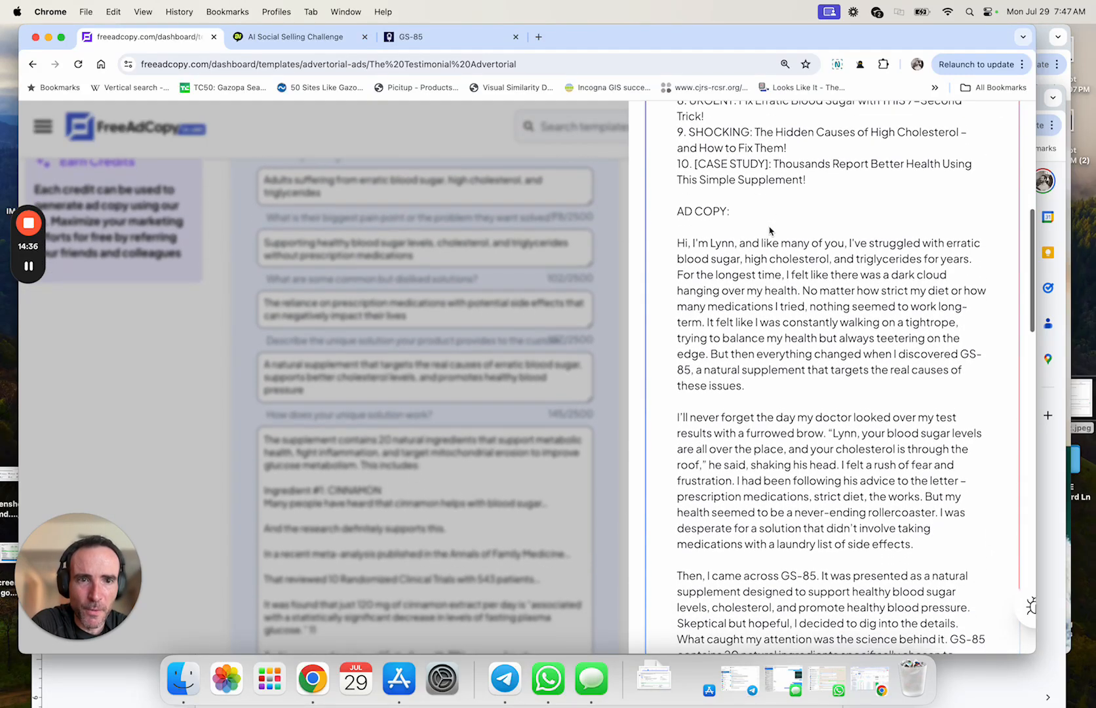
scroll(770, 230, "down", 3)
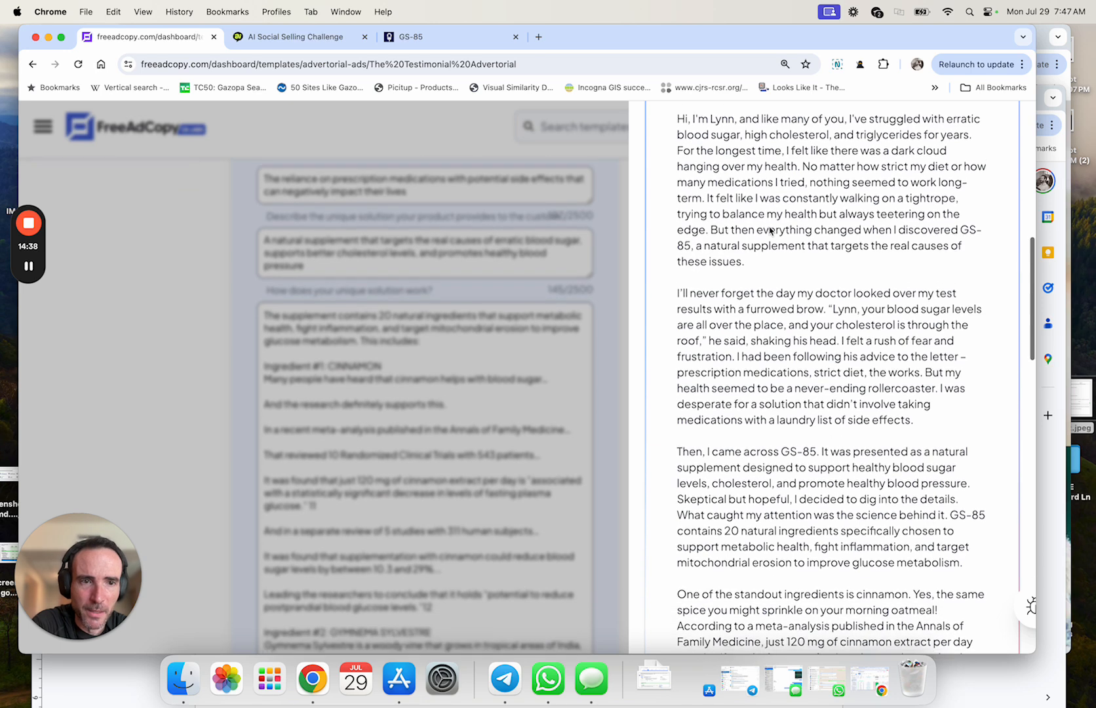
scroll(770, 230, "down", 3)
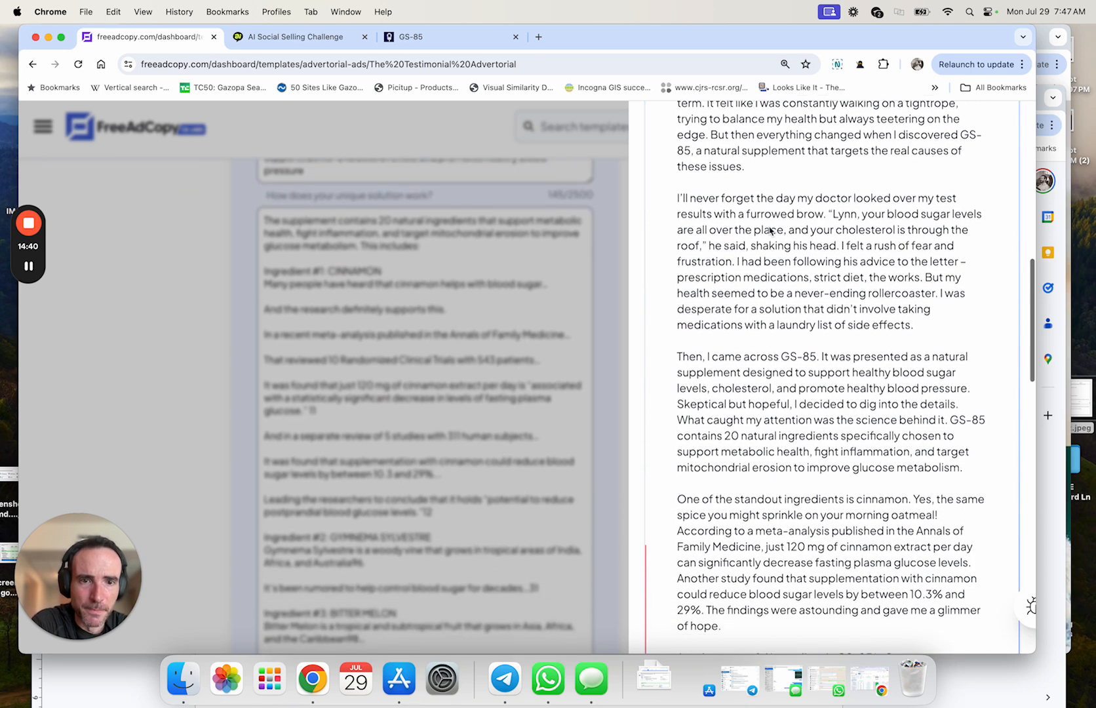
scroll(815, 346, "down", 1)
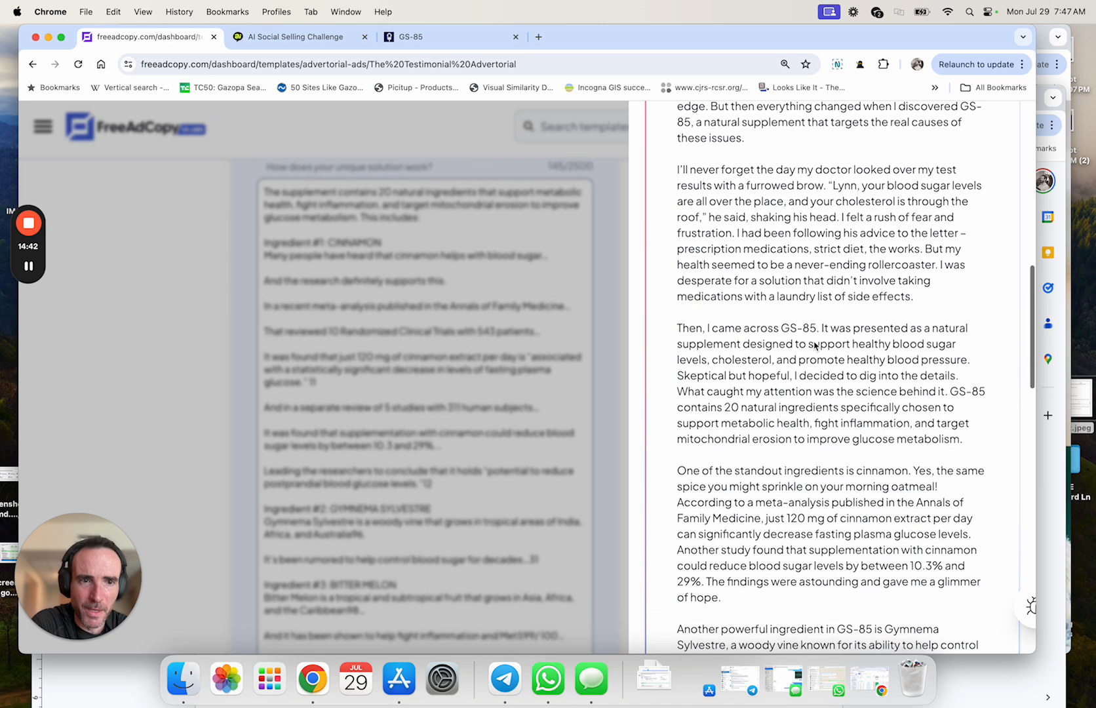
scroll(815, 345, "down", 5)
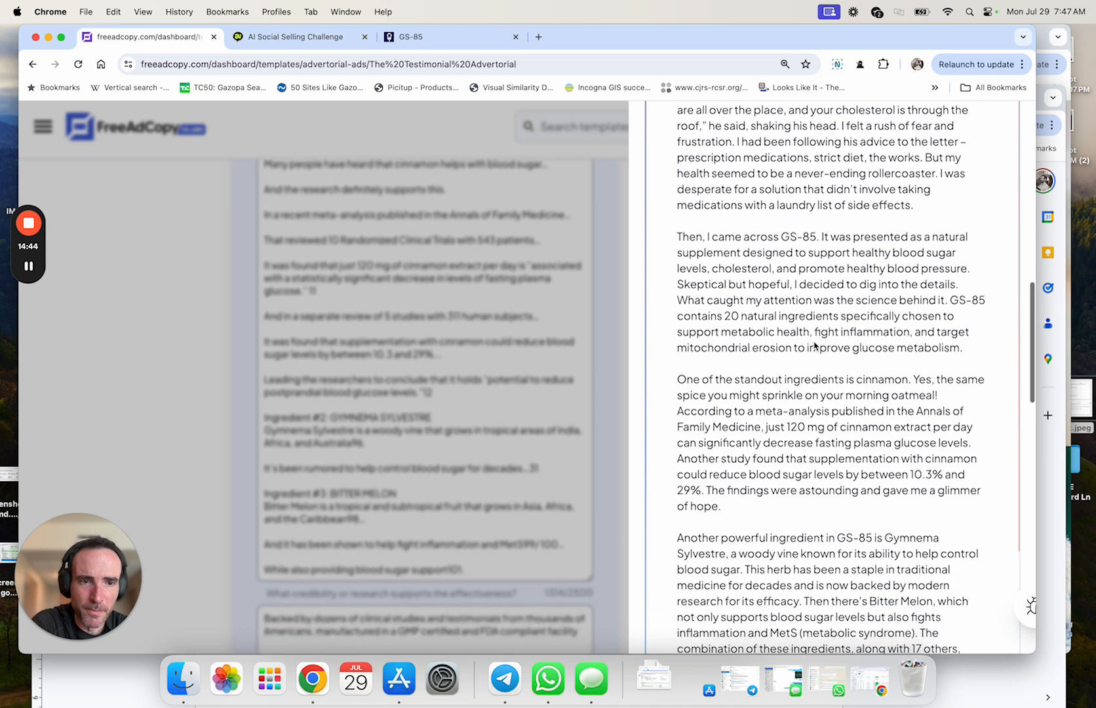
scroll(815, 346, "down", 10)
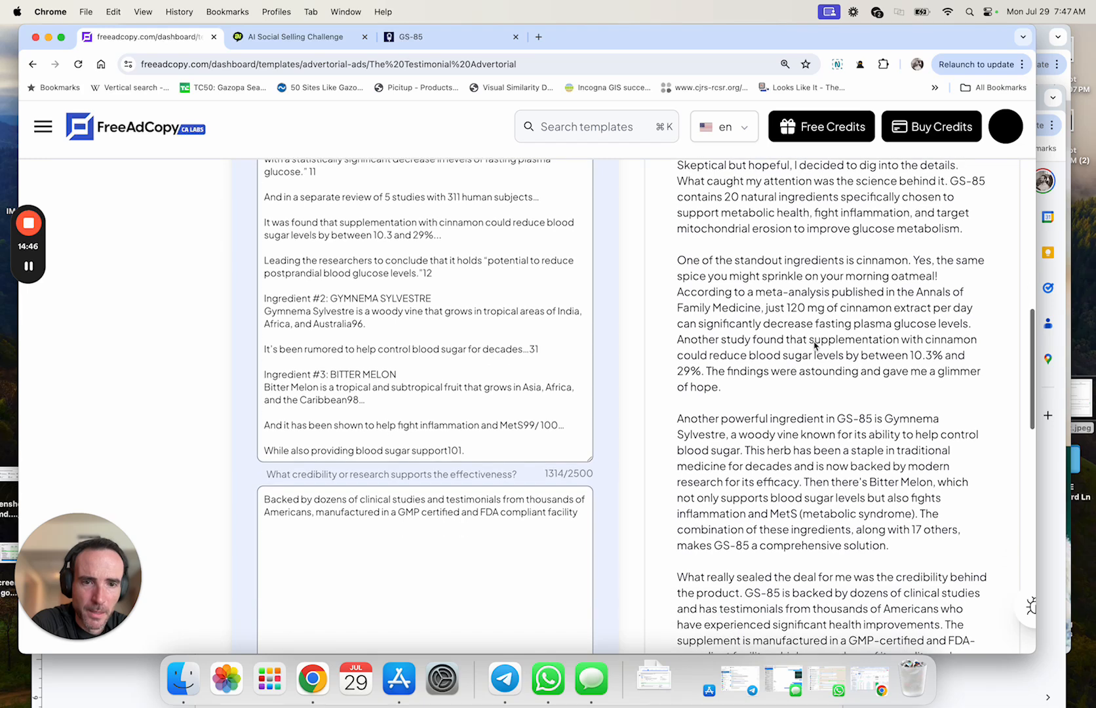
scroll(815, 346, "down", 10)
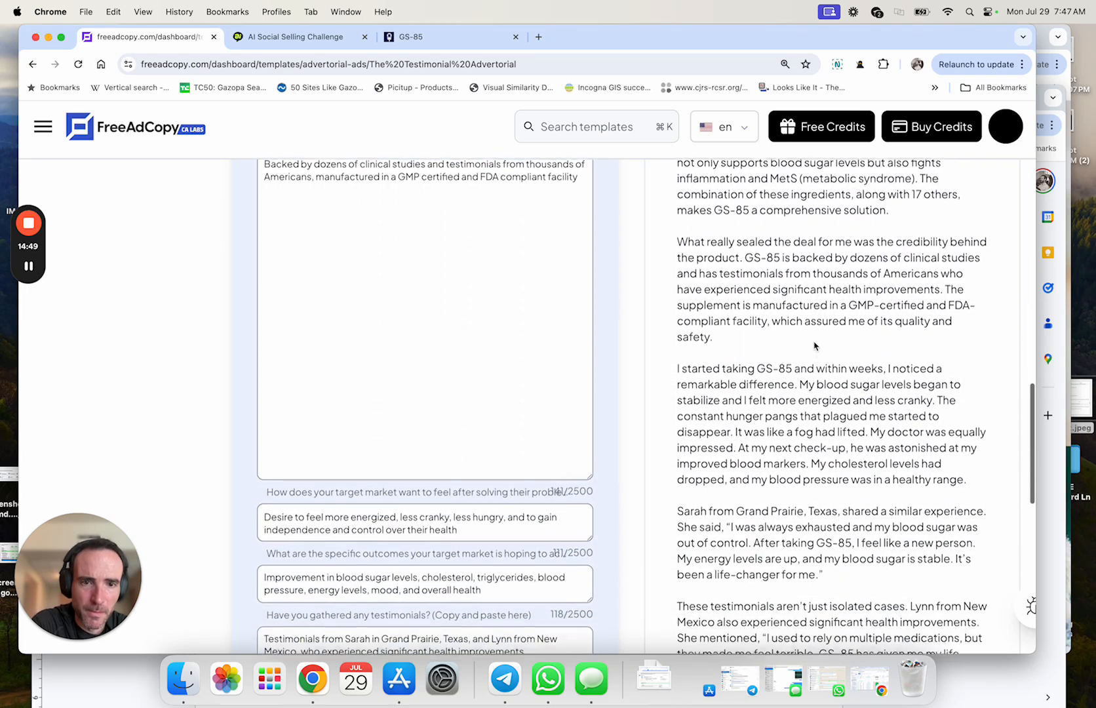
scroll(815, 345, "down", 13)
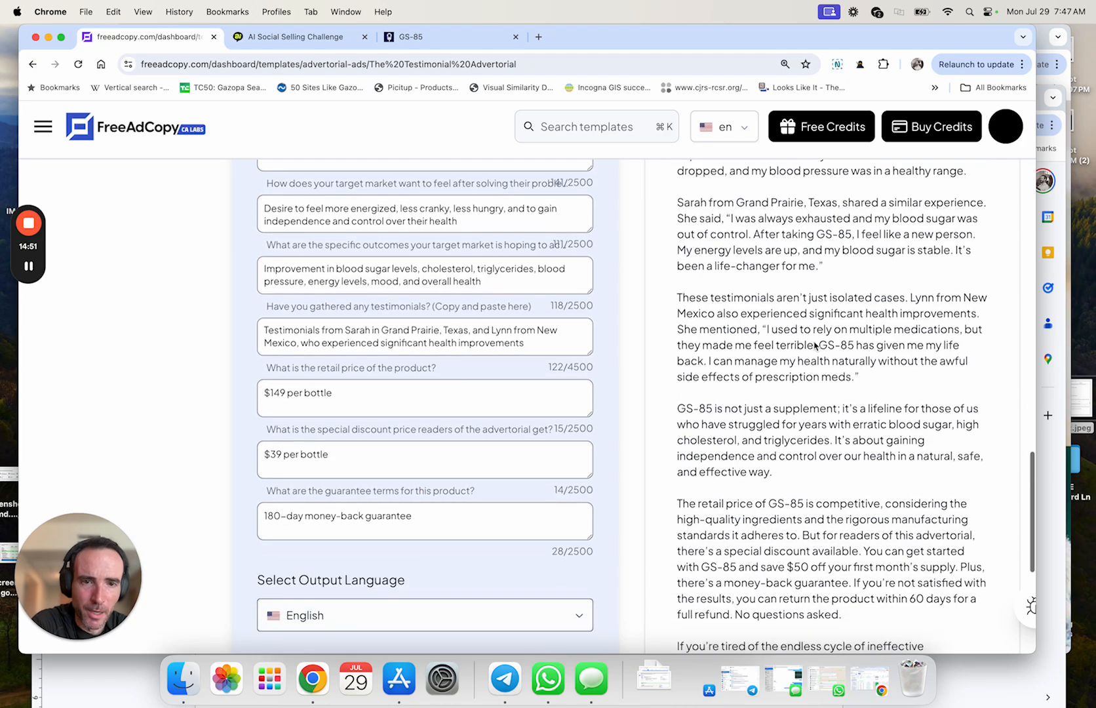
scroll(815, 345, "down", 6)
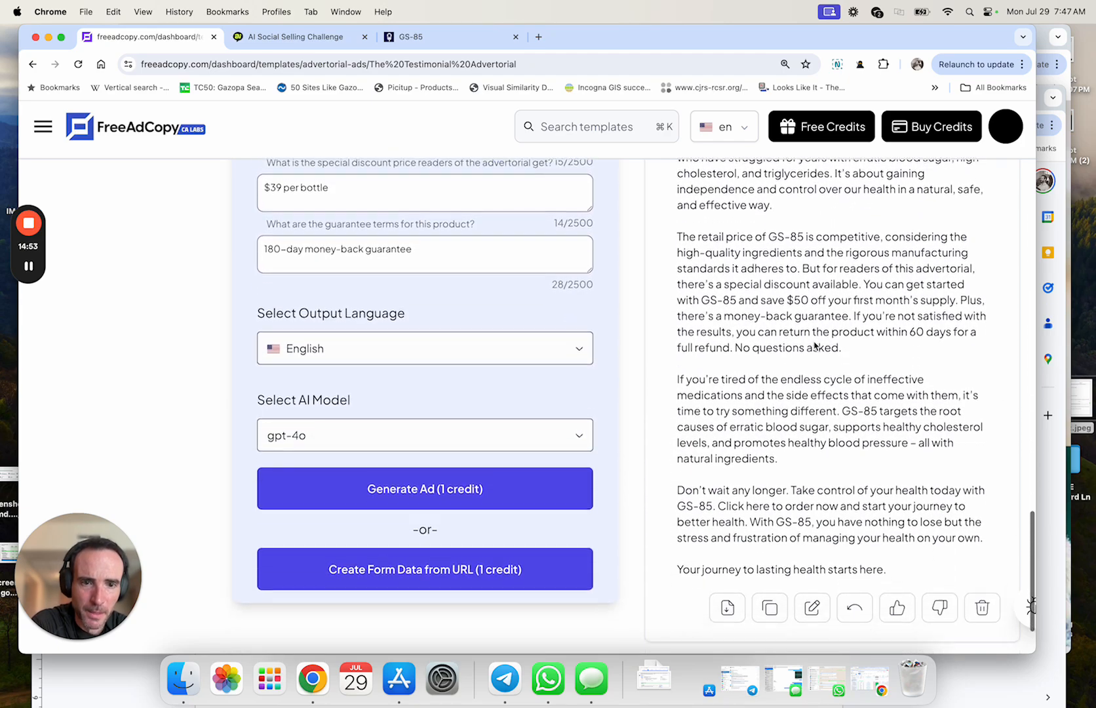
- Return to the template library and open The 3rd Person News Story Advertorial template from the advertorial ads
scroll(815, 346, "up", 20)
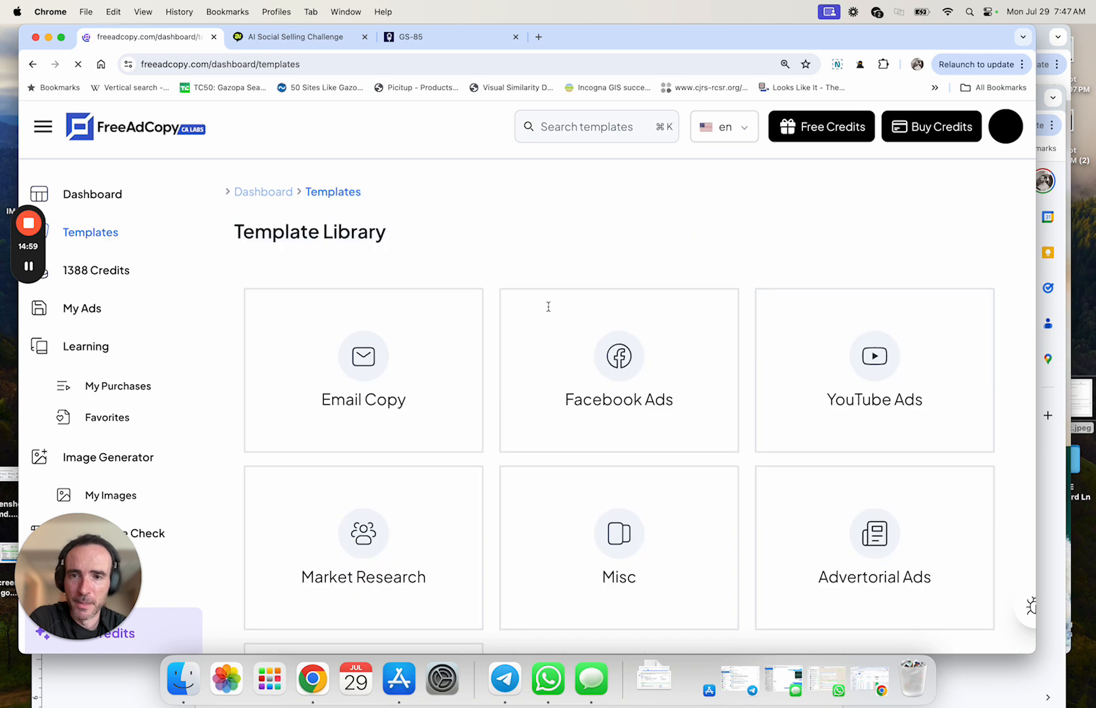
scroll(550, 305, "down", 6)
scroll(372, 496, "up", 5)
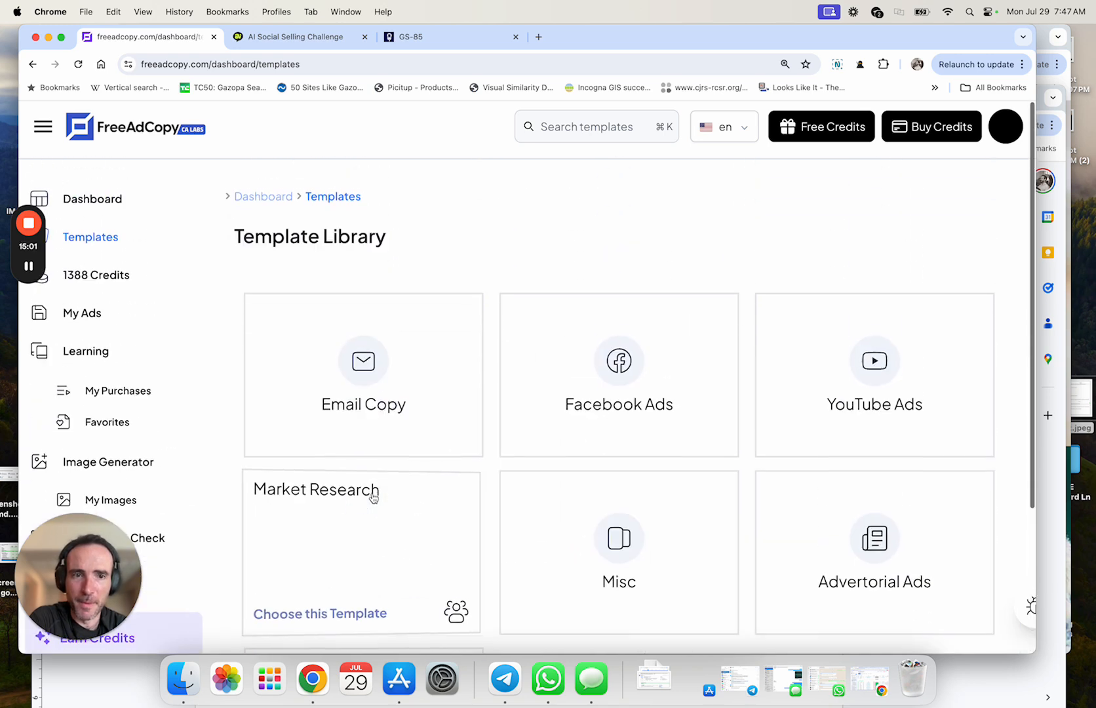
left_click(815, 489)
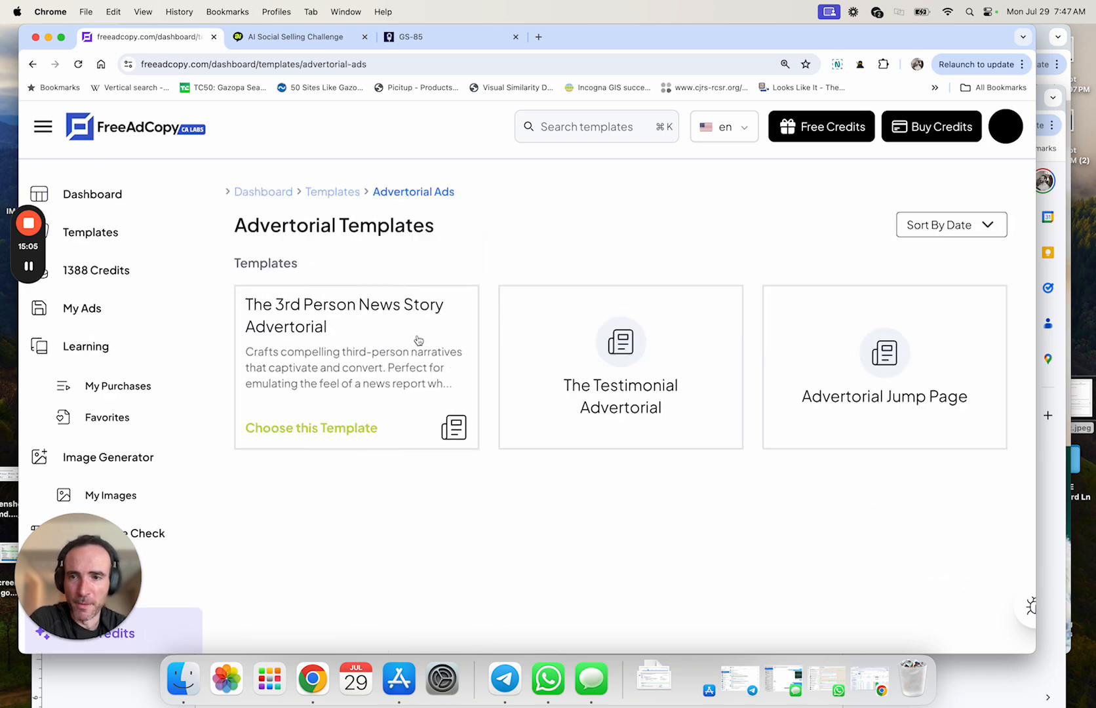
left_click(418, 340)
- Load the saved response "Blood Sugar Advertorial Example" into the third-person advertorial form
scroll(549, 306, "down", 2)
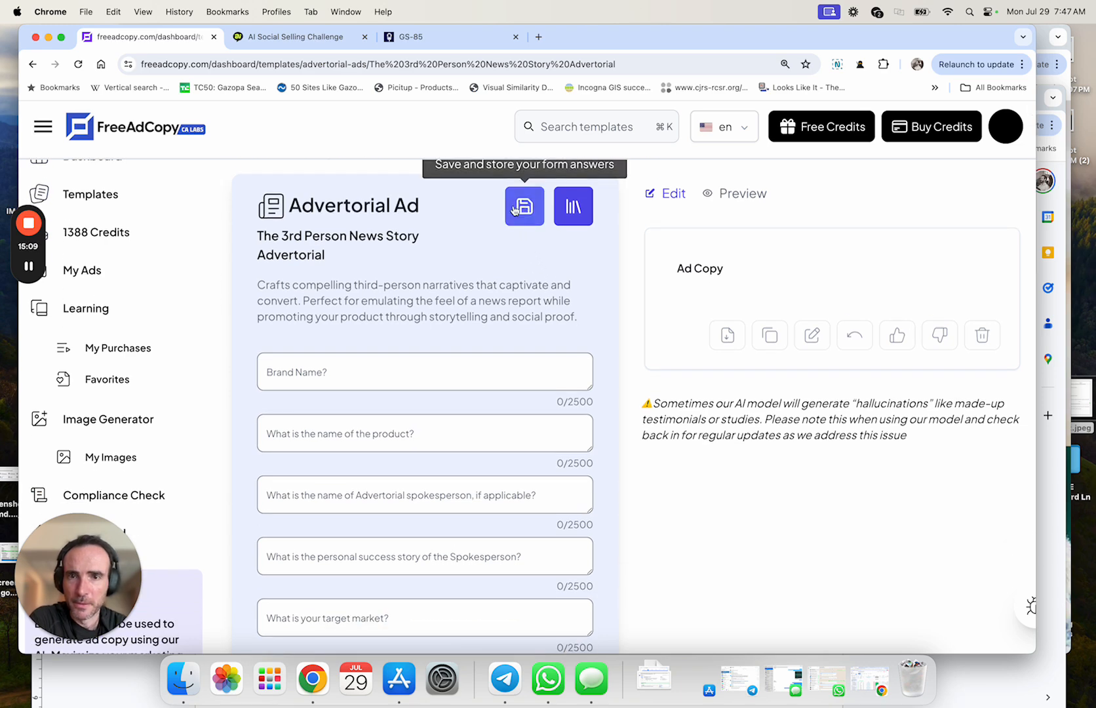
left_click(570, 215)
scroll(498, 426, "down", 10)
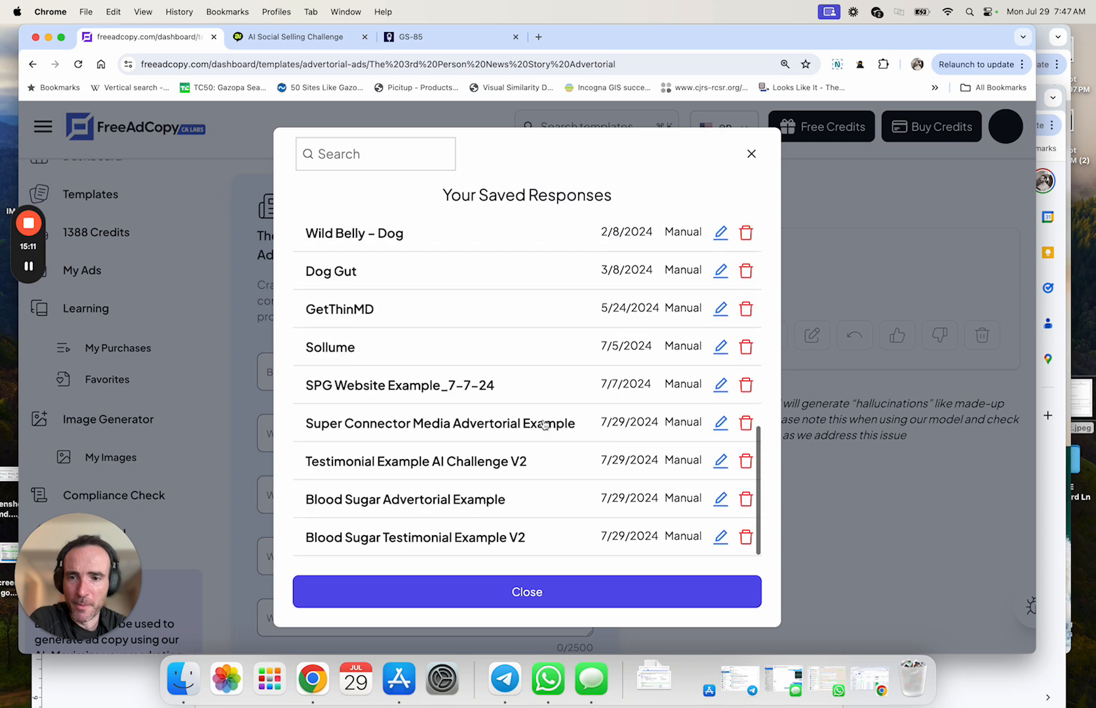
left_click(486, 506)
- Check the filled-in form answers and generate the third-person advertorial in English with the anthropic/claude-3.5-sonnet model
scroll(524, 439, "down", 3)
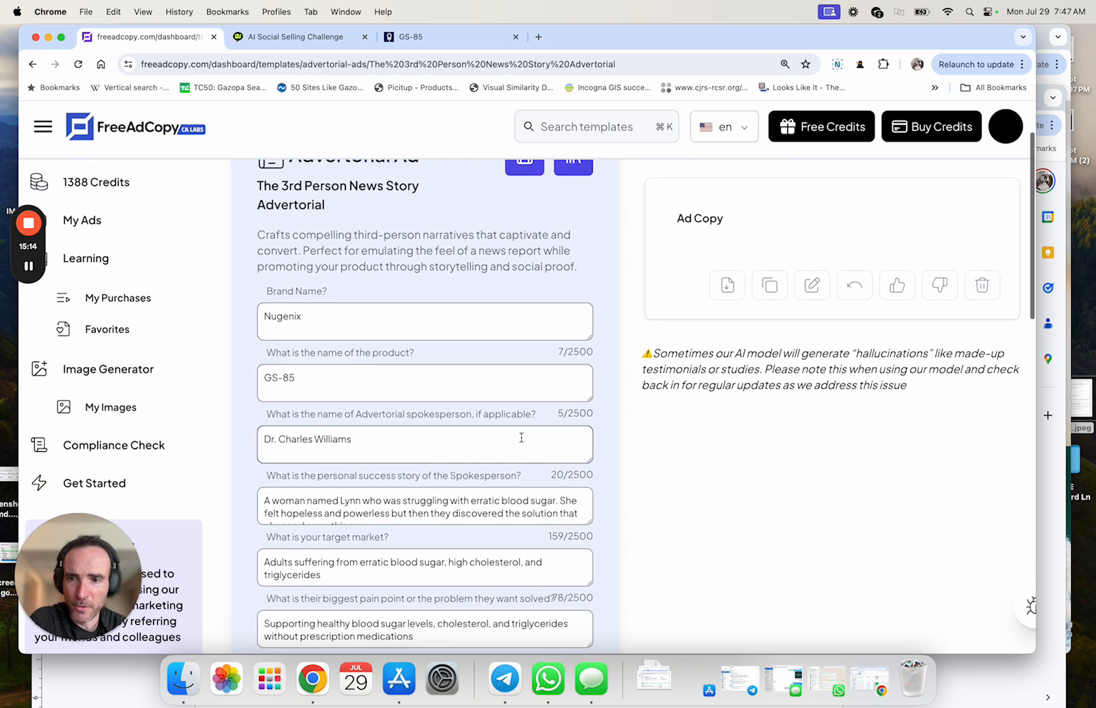
scroll(510, 483, "down", 1)
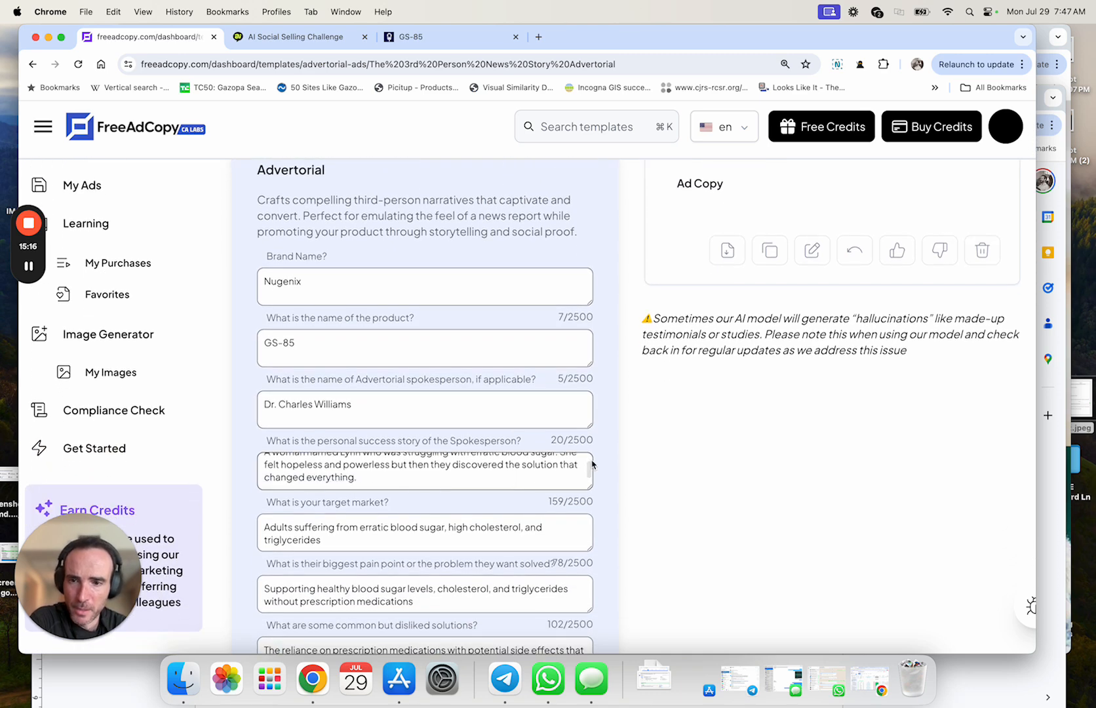
scroll(626, 463, "down", 5)
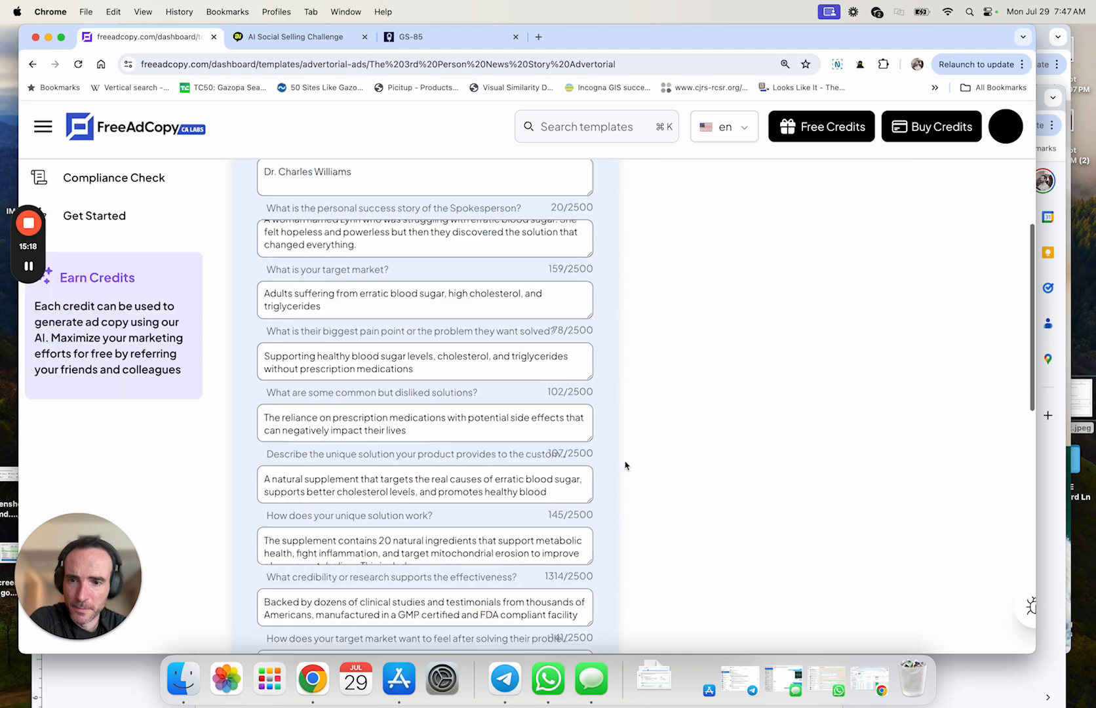
scroll(626, 462, "down", 15)
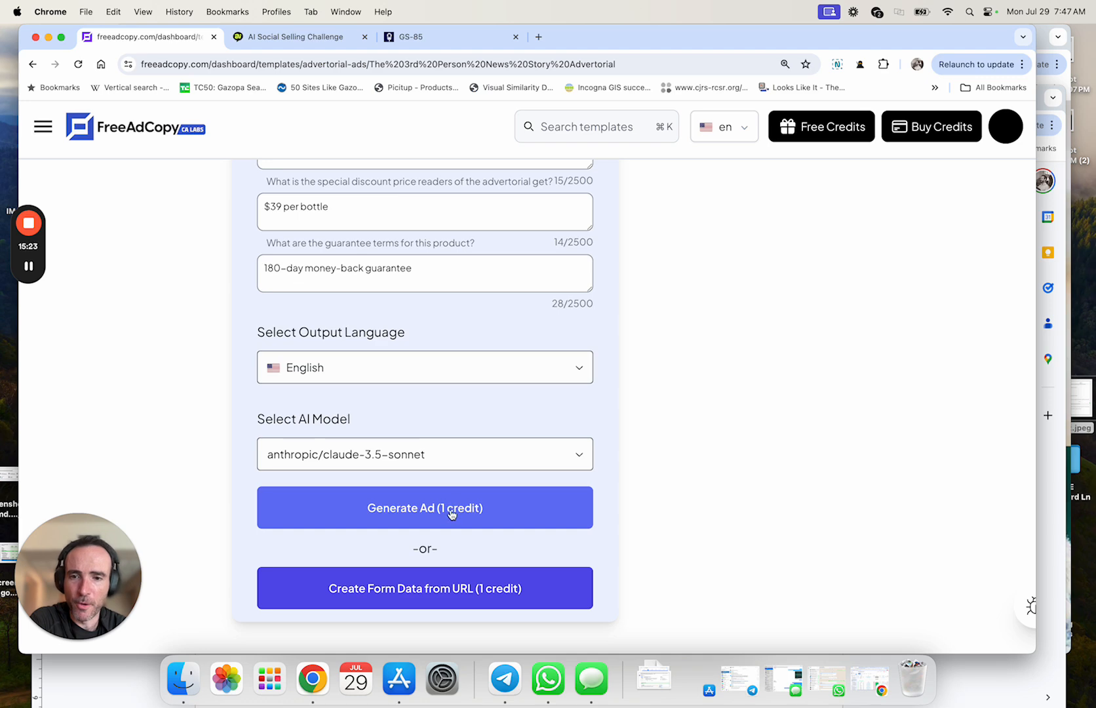
left_click(450, 509)
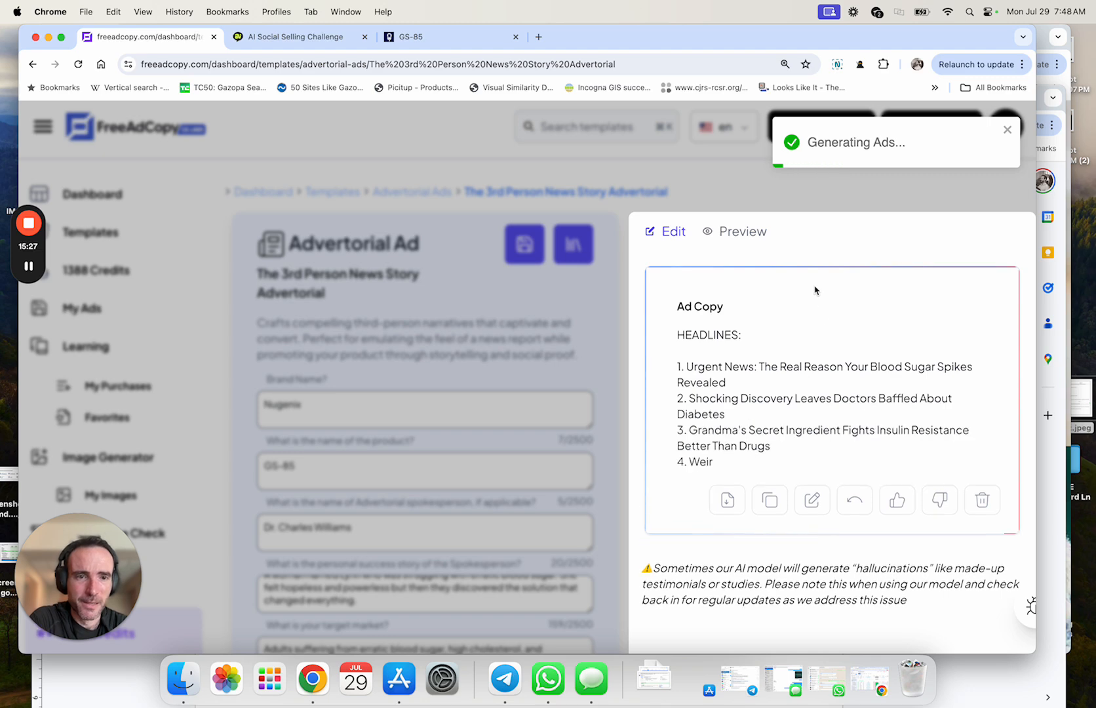
- Review the generated headlines and highlight the fifth one, "Blood Sugar Chaos? Restore Metabolic Balance With This Ancient Herb"
scroll(786, 410, "down", 1)
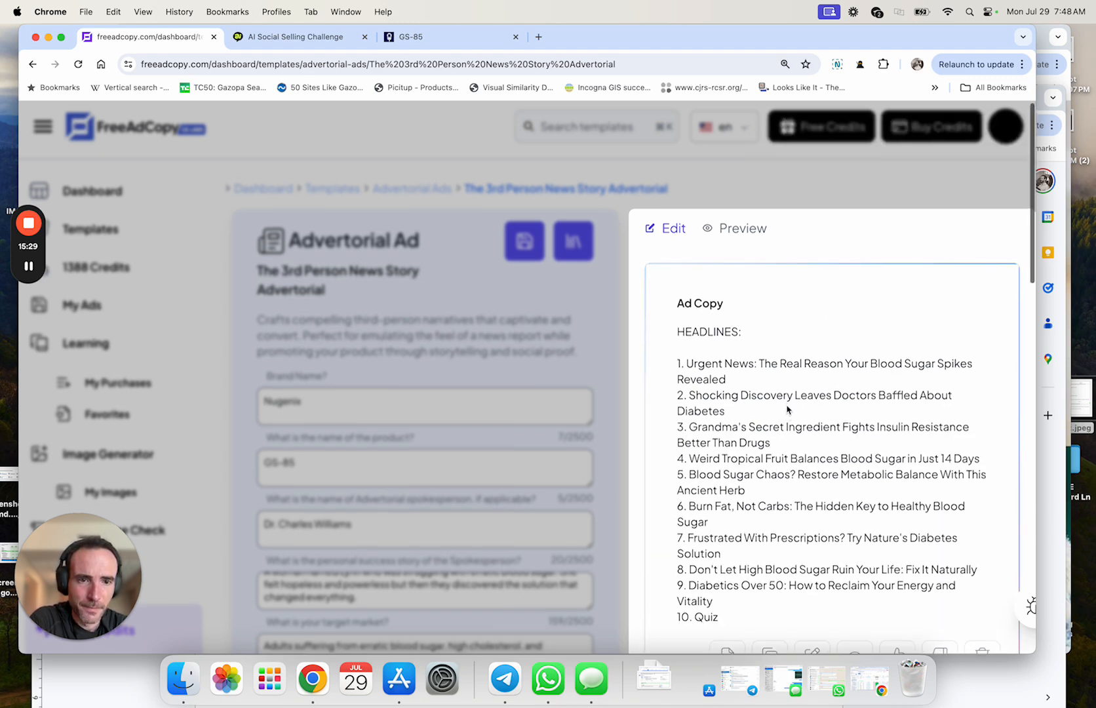
scroll(769, 392, "down", 3)
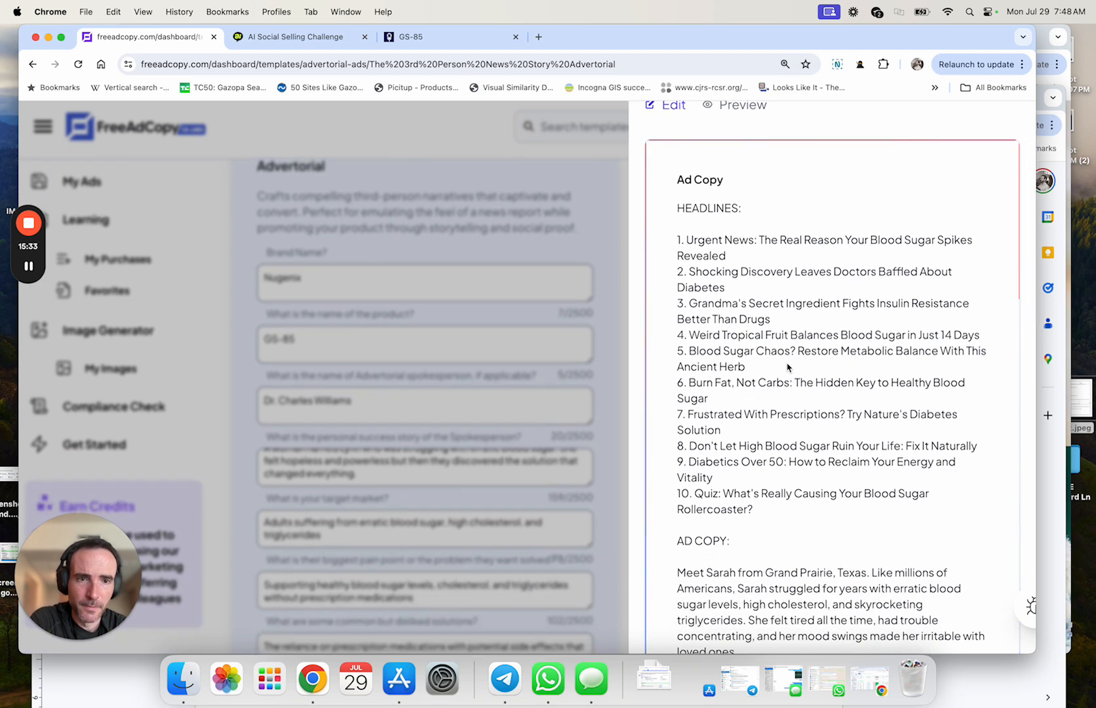
scroll(789, 368, "down", 2)
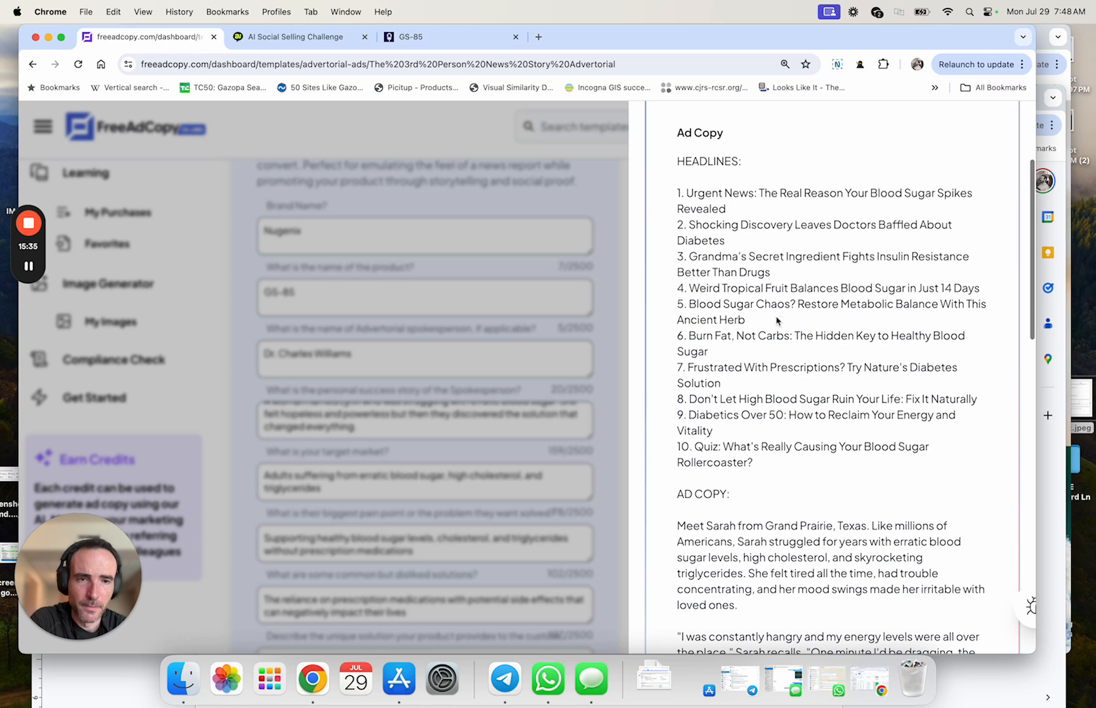
left_click_drag(692, 321, 674, 310)
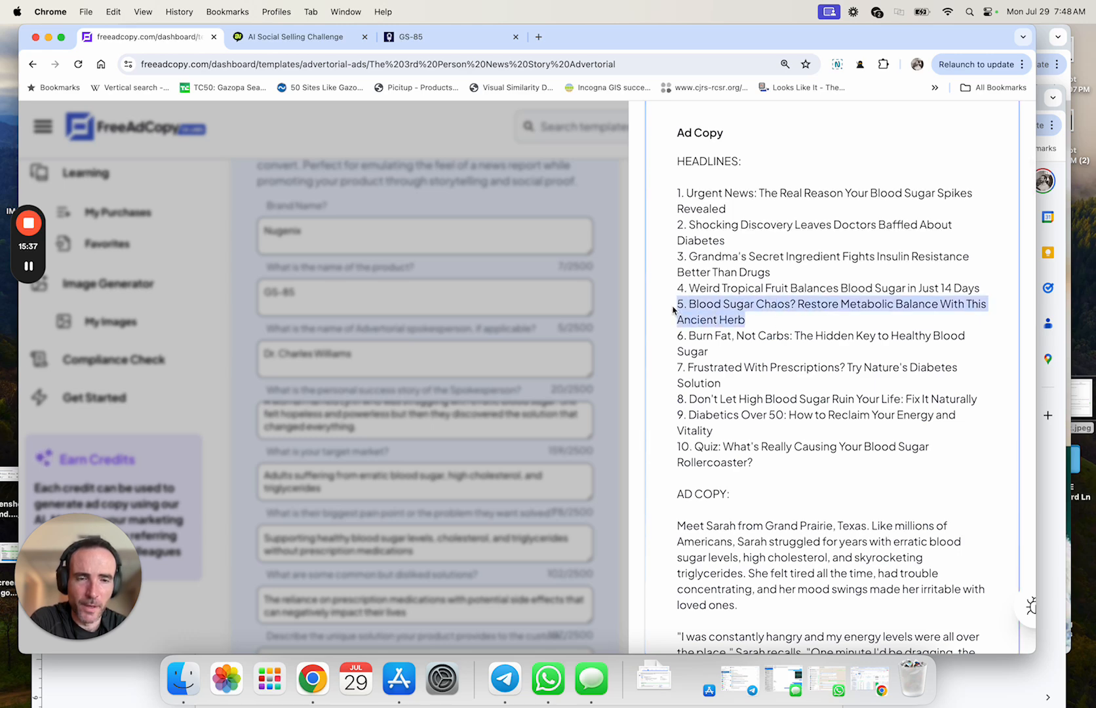
- Read the claude-3.5-sonnet ad copy from the opening story through the ingredient list, testimonials and closing offer
scroll(750, 306, "down", 5)
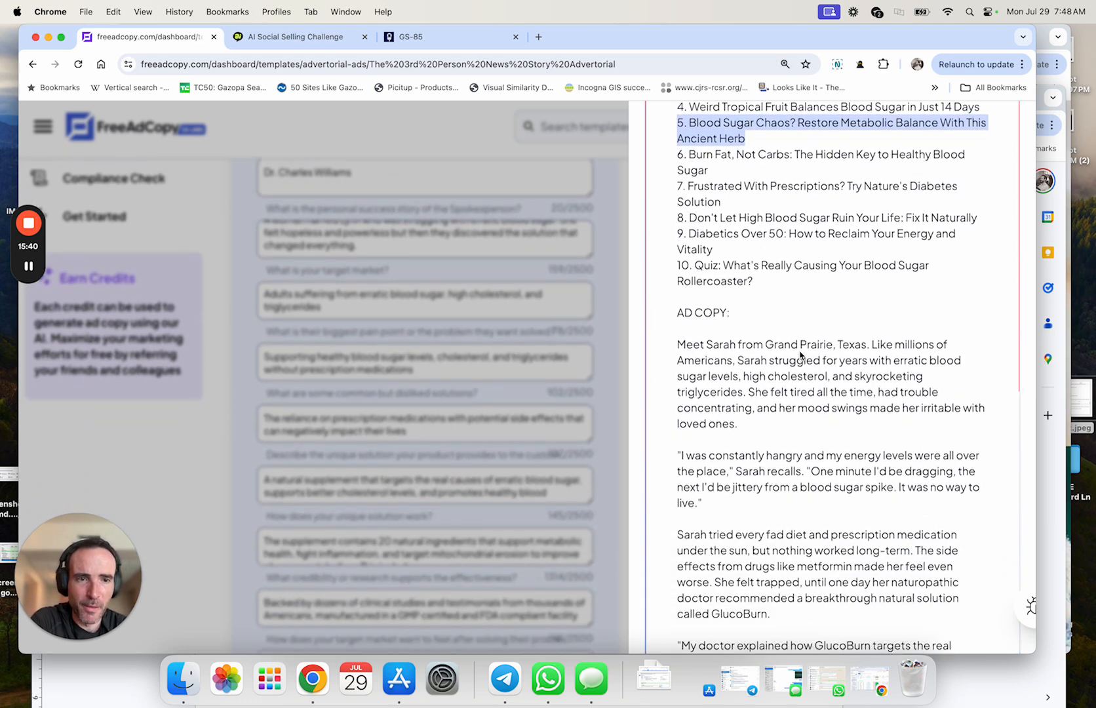
scroll(799, 358, "down", 1)
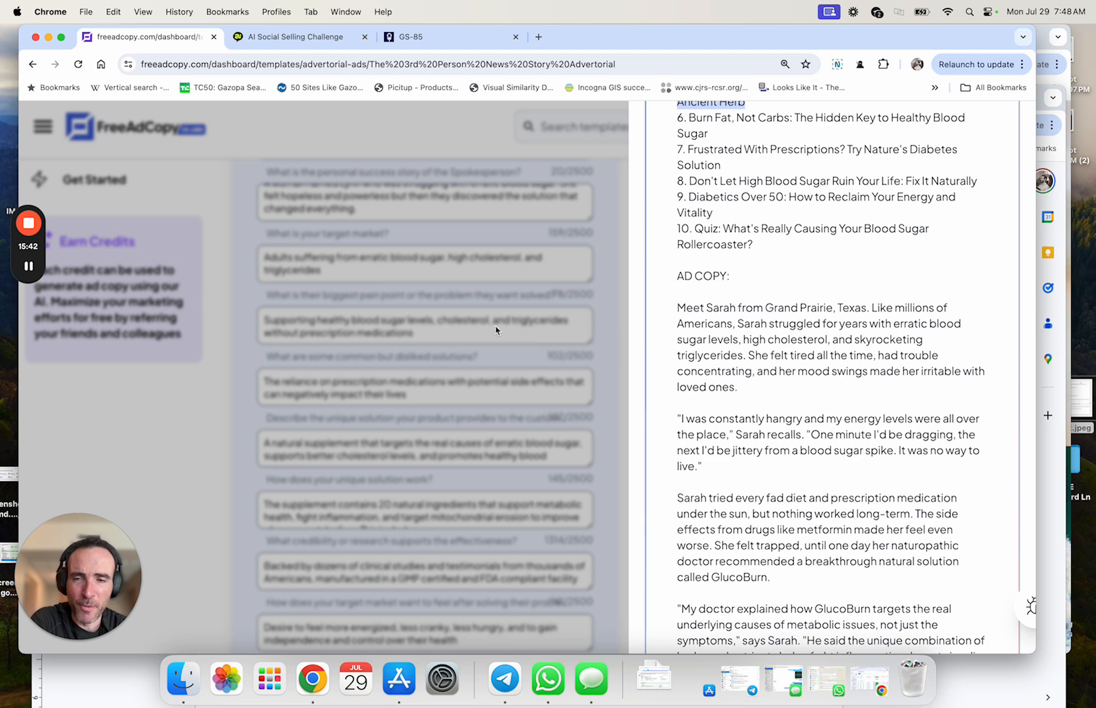
scroll(481, 321, "down", 1)
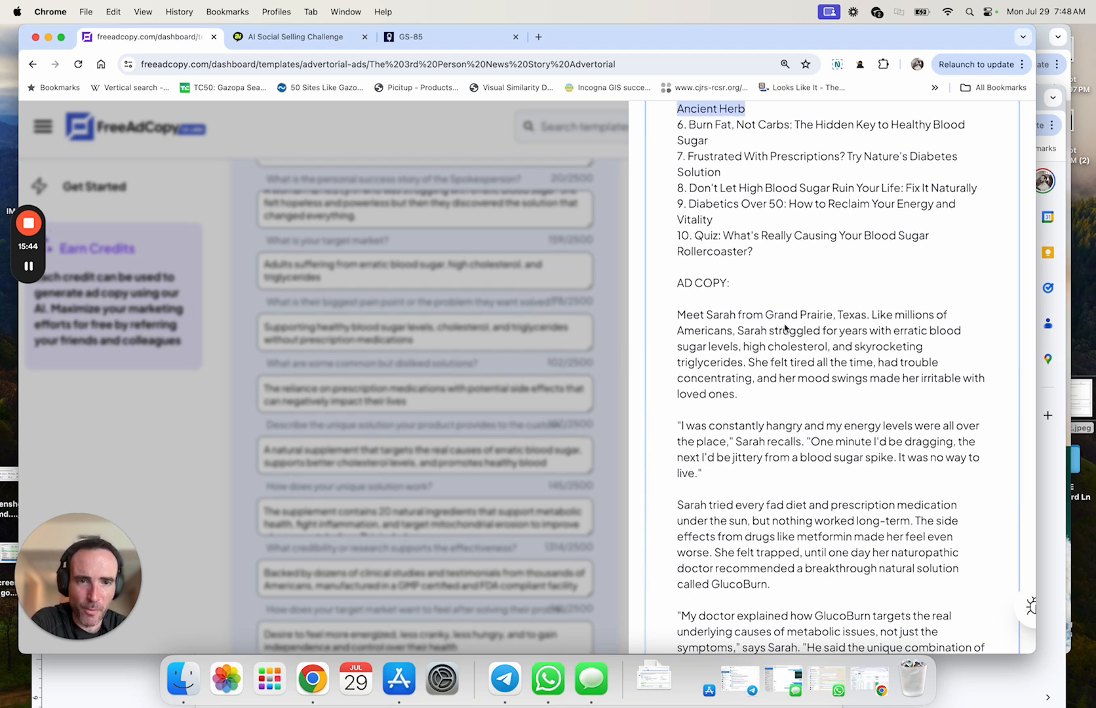
scroll(786, 328, "down", 1)
scroll(786, 328, "down", 2)
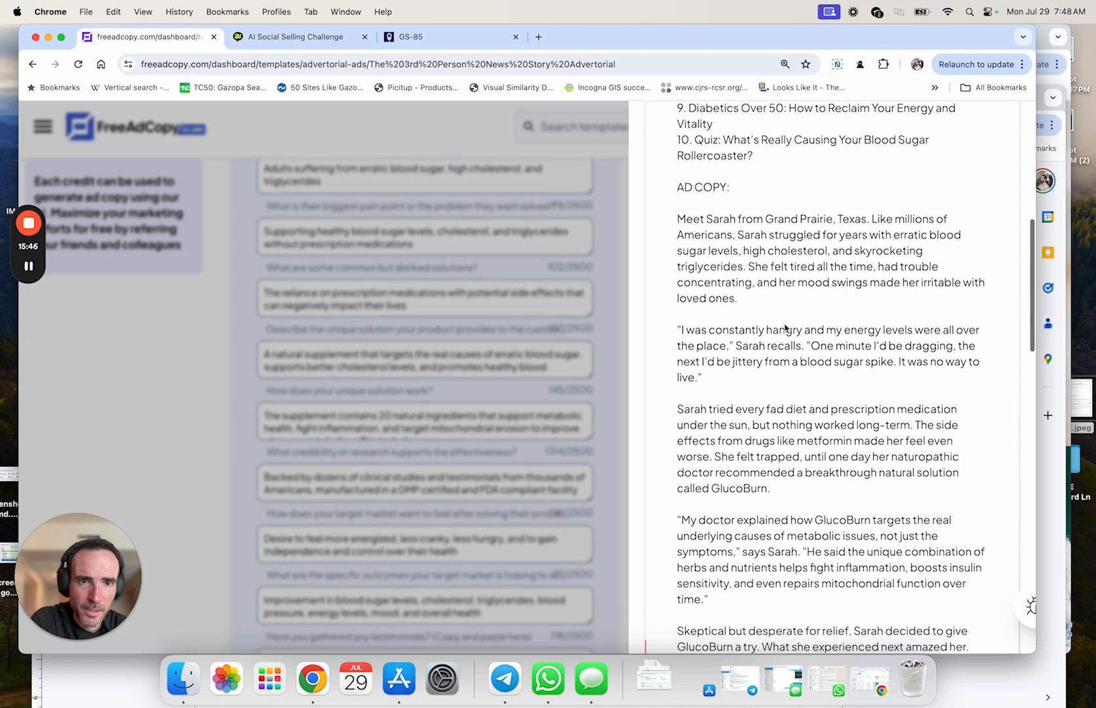
scroll(803, 274, "down", 2)
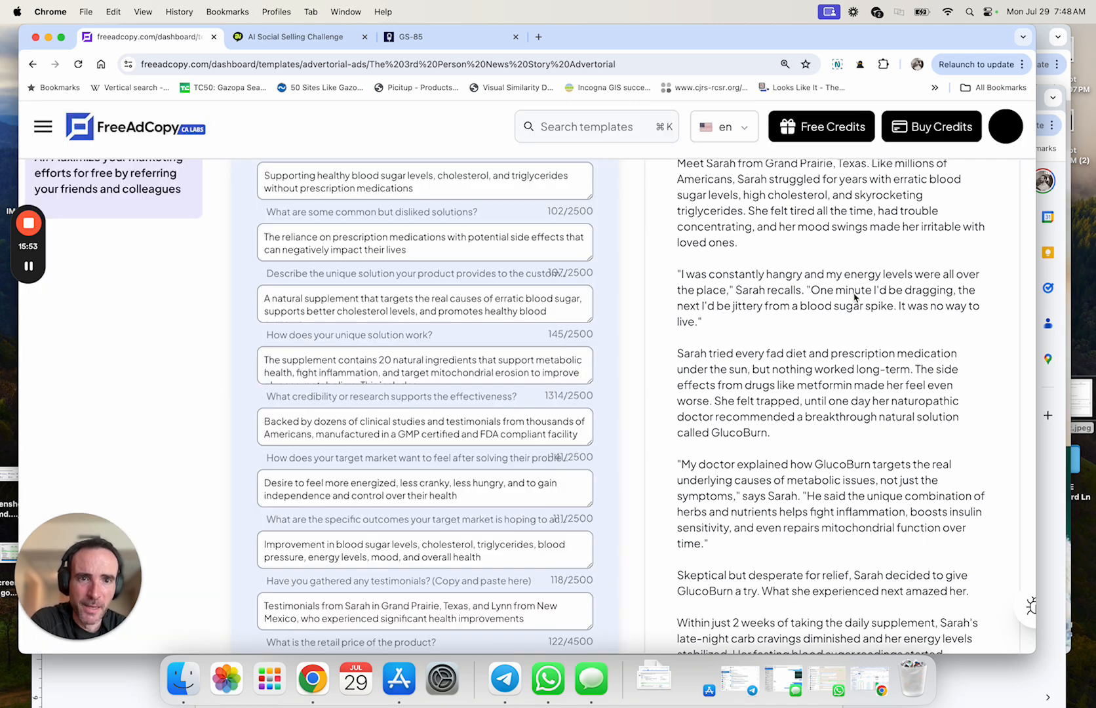
scroll(855, 297, "down", 3)
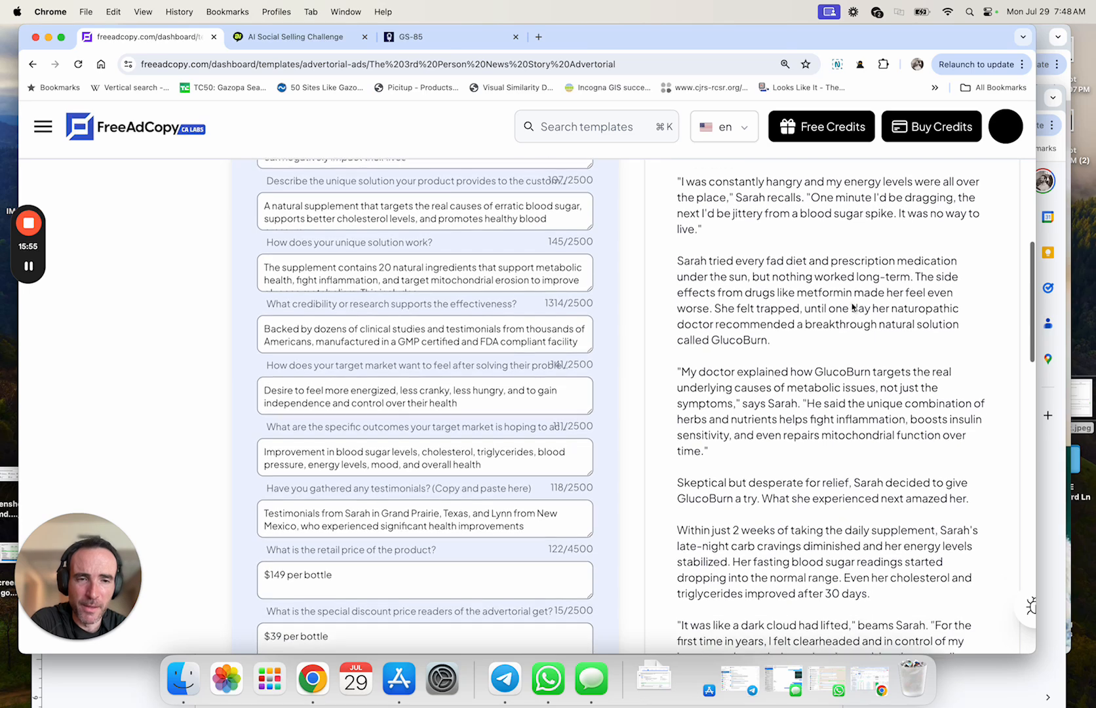
scroll(812, 296, "down", 3)
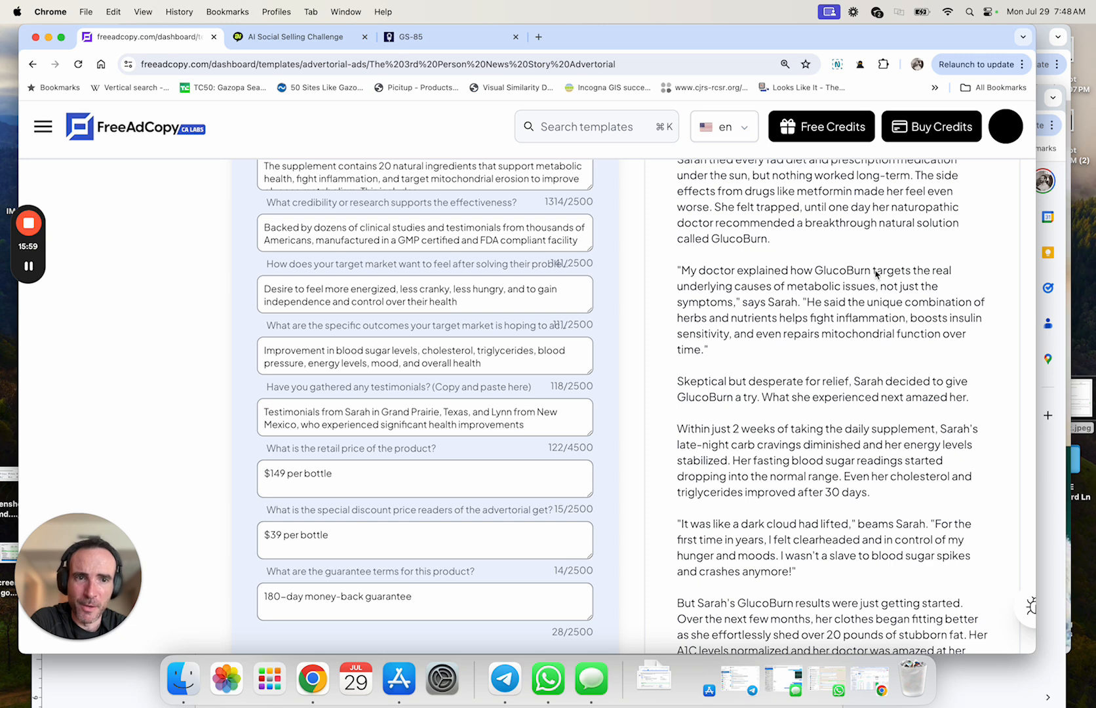
scroll(854, 293, "down", 5)
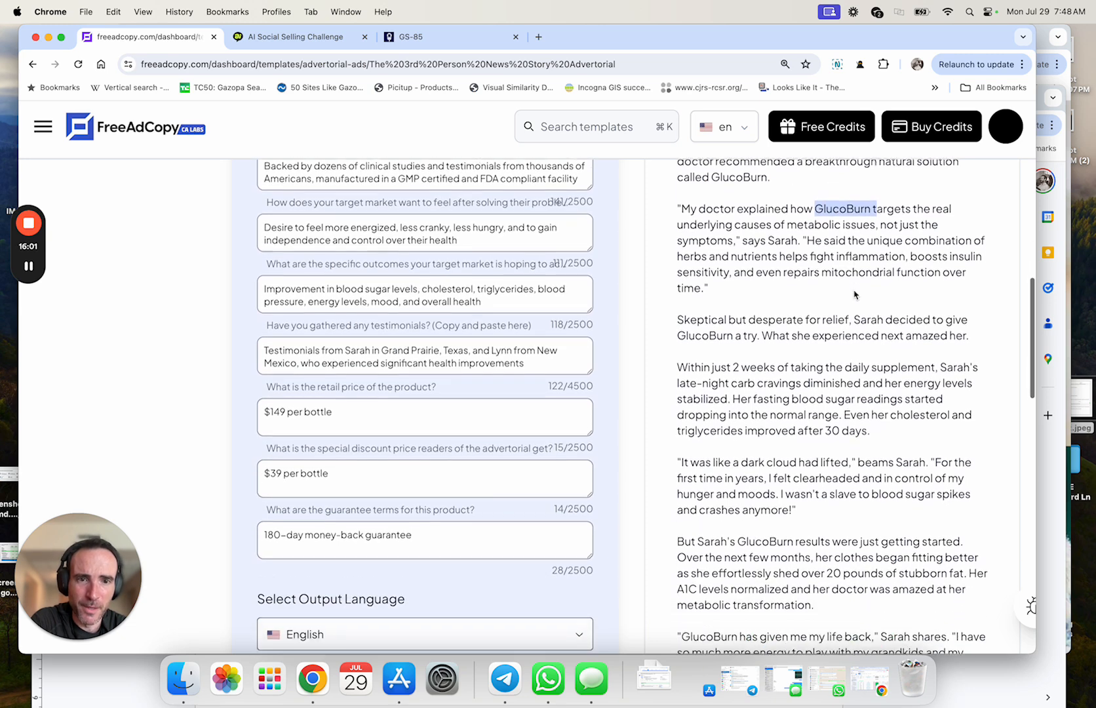
scroll(875, 340, "down", 8)
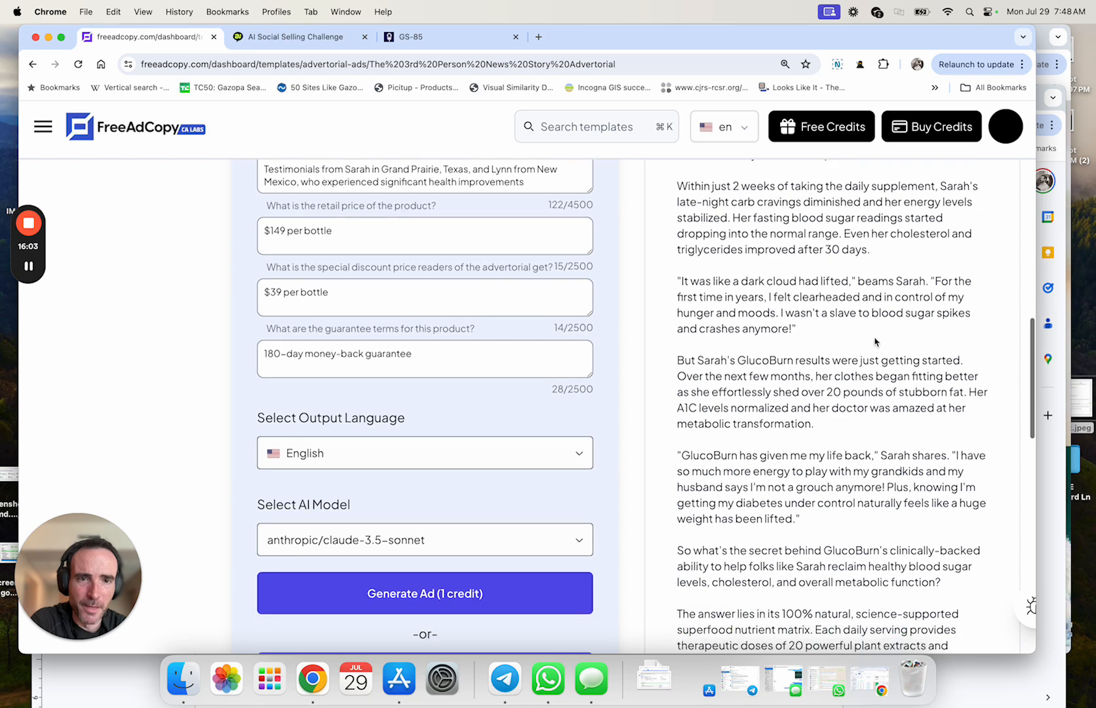
scroll(875, 341, "down", 13)
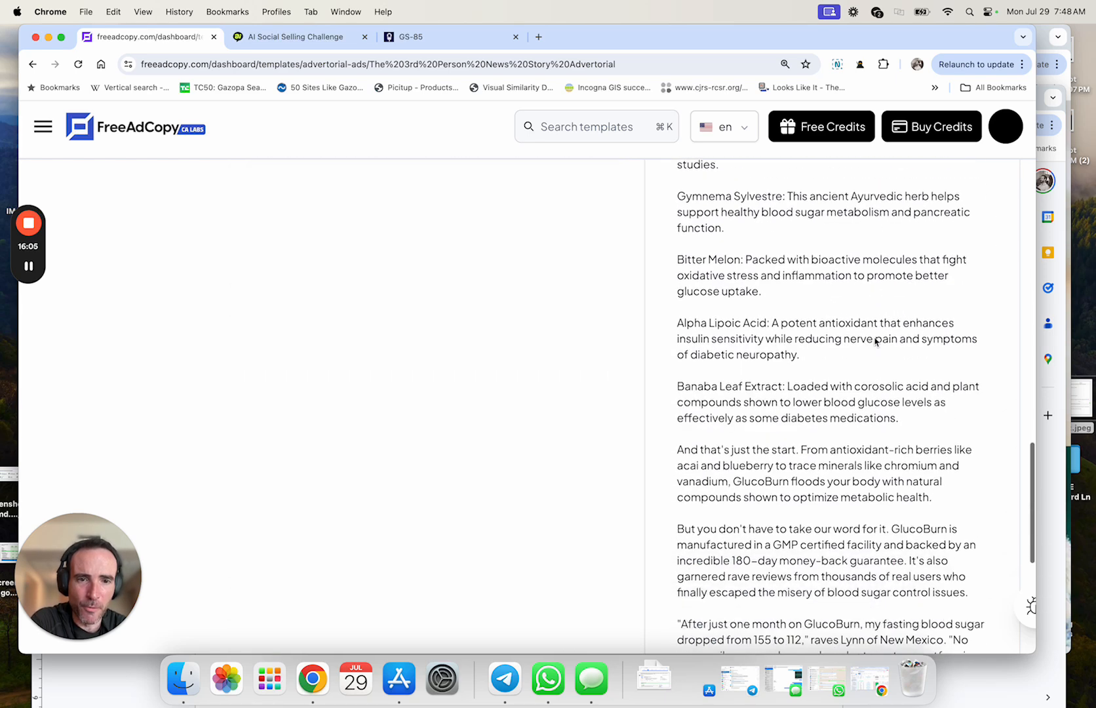
scroll(876, 341, "up", 4)
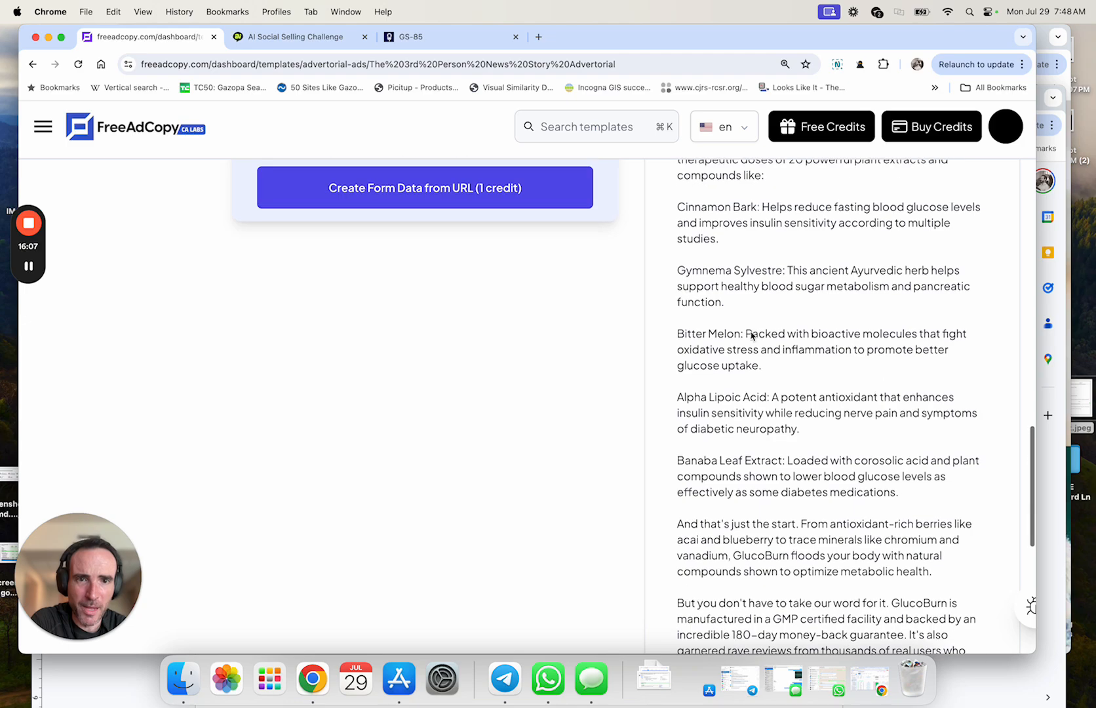
scroll(799, 459, "down", 12)
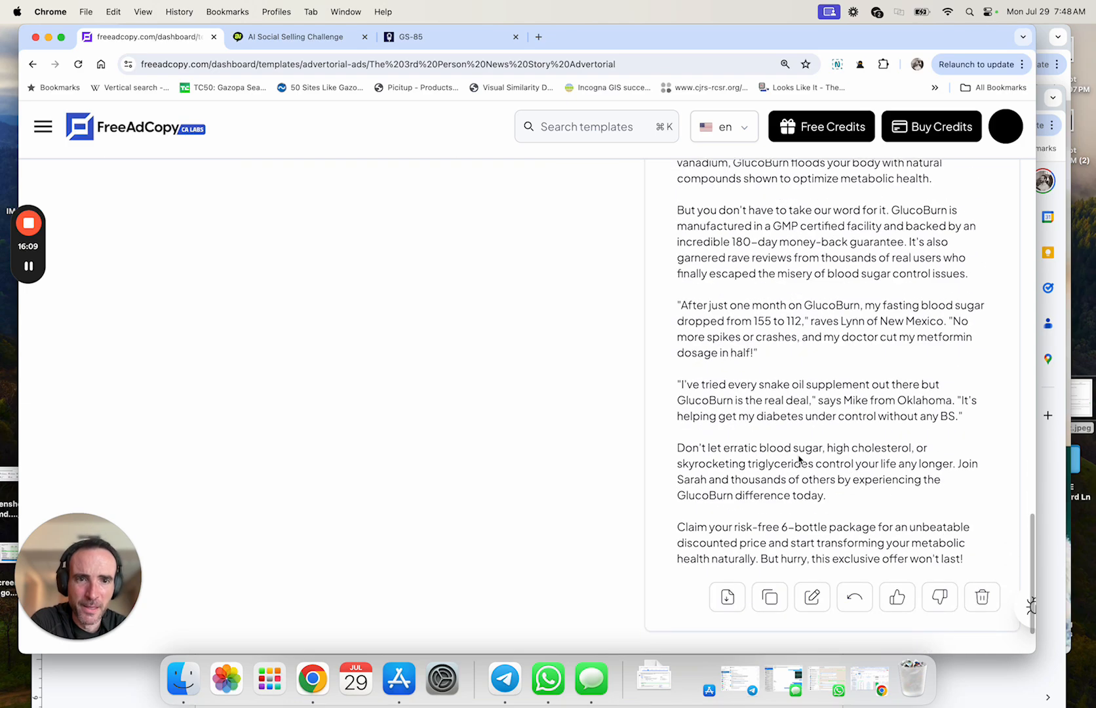
- Change the AI model to gpt-4o and generate the third-person advertorial again in English
scroll(799, 459, "up", 20)
scroll(577, 432, "down", 18)
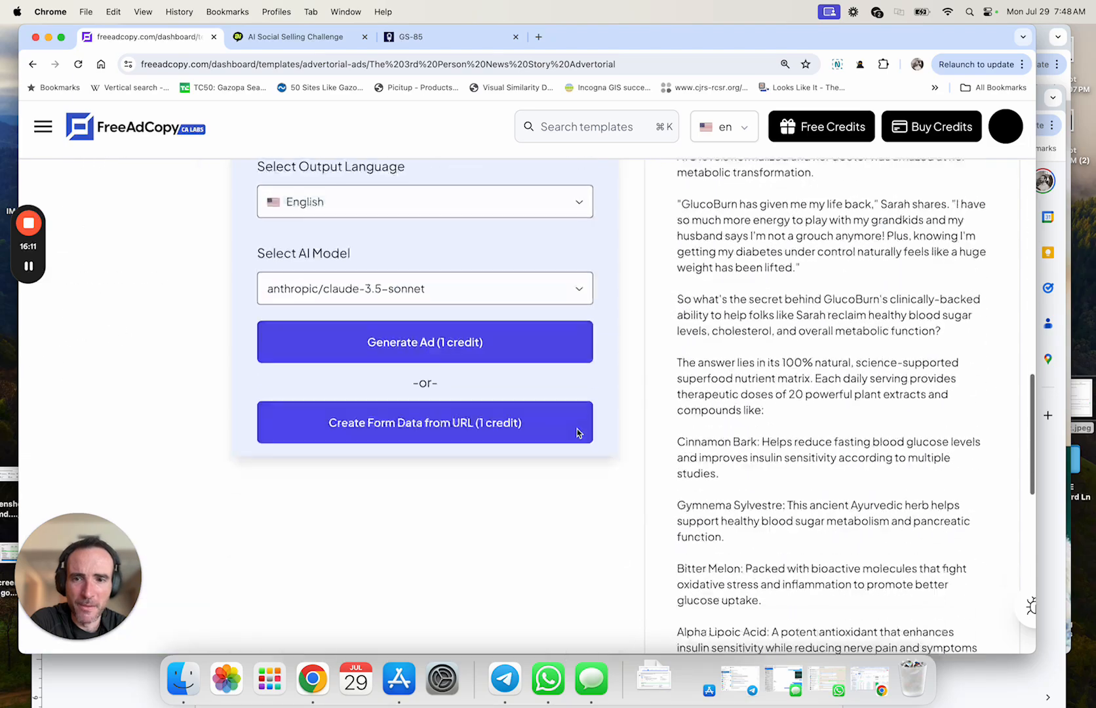
scroll(577, 433, "down", 3)
scroll(577, 433, "up", 5)
left_click(420, 335)
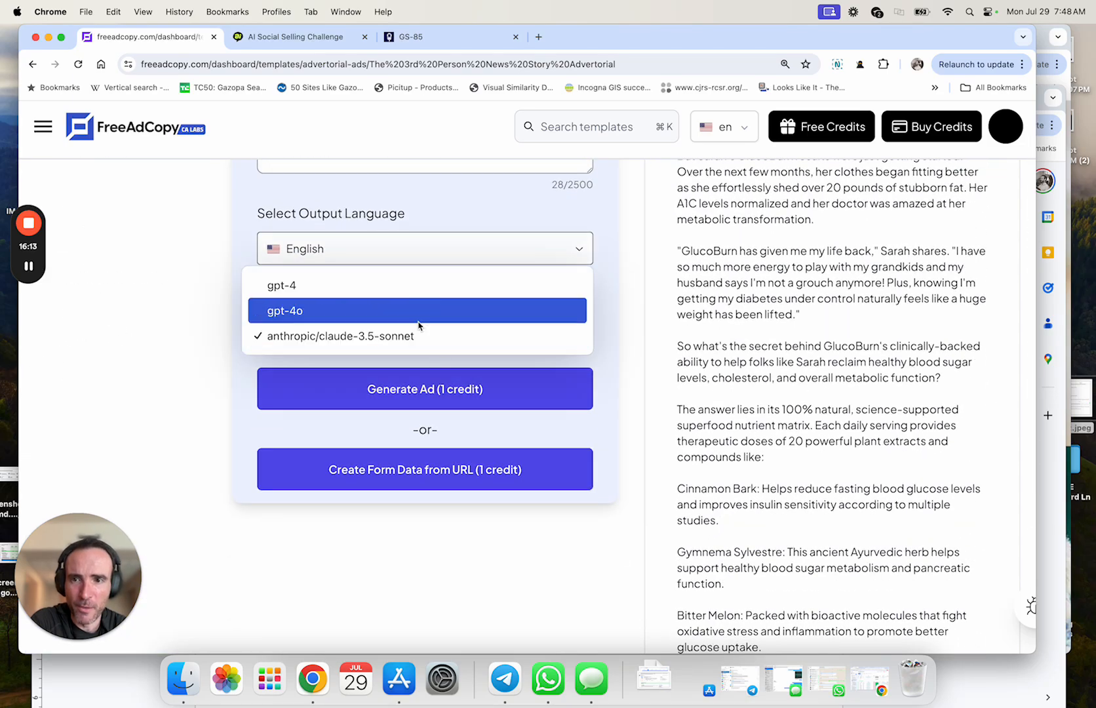
left_click(418, 317)
left_click(452, 391)
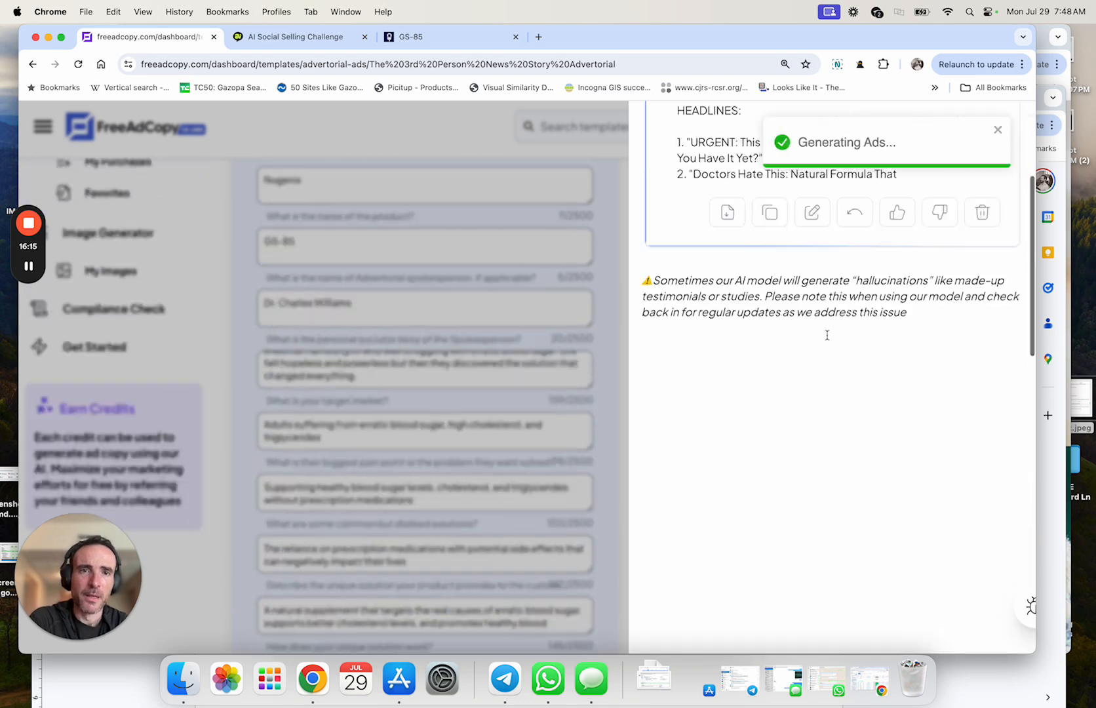
- Review the gpt-4o headlines and read the ad copy's story for relevance to the blood sugar product
scroll(882, 407, "down", 1)
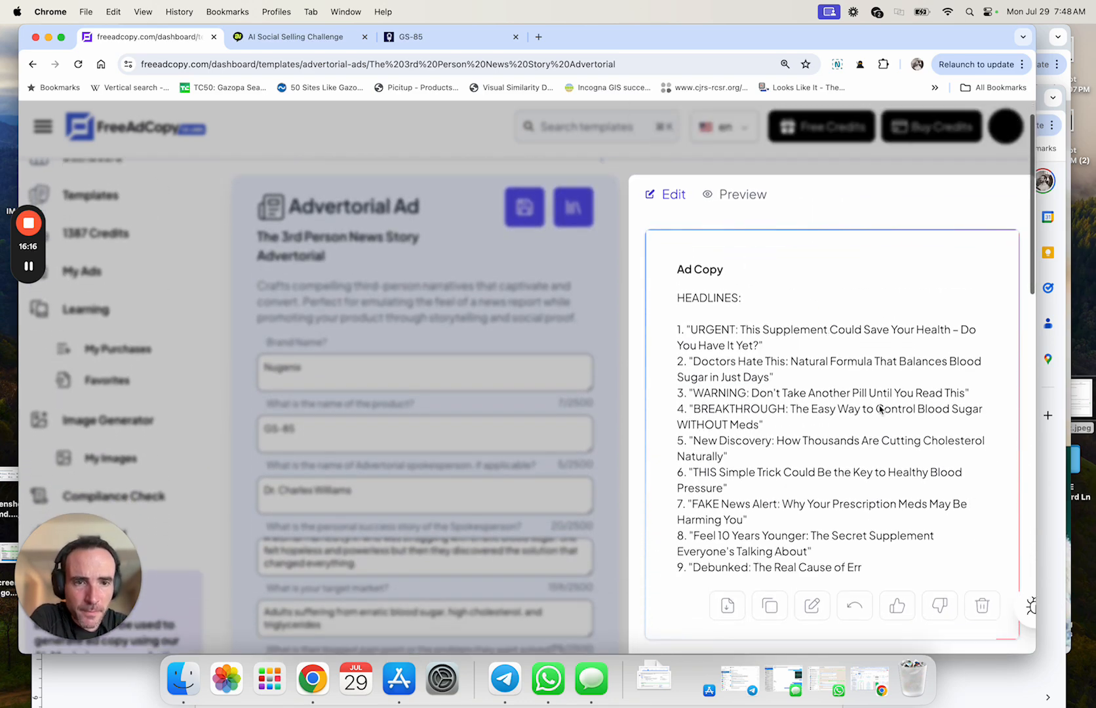
scroll(880, 410, "down", 1)
scroll(880, 410, "down", 1)
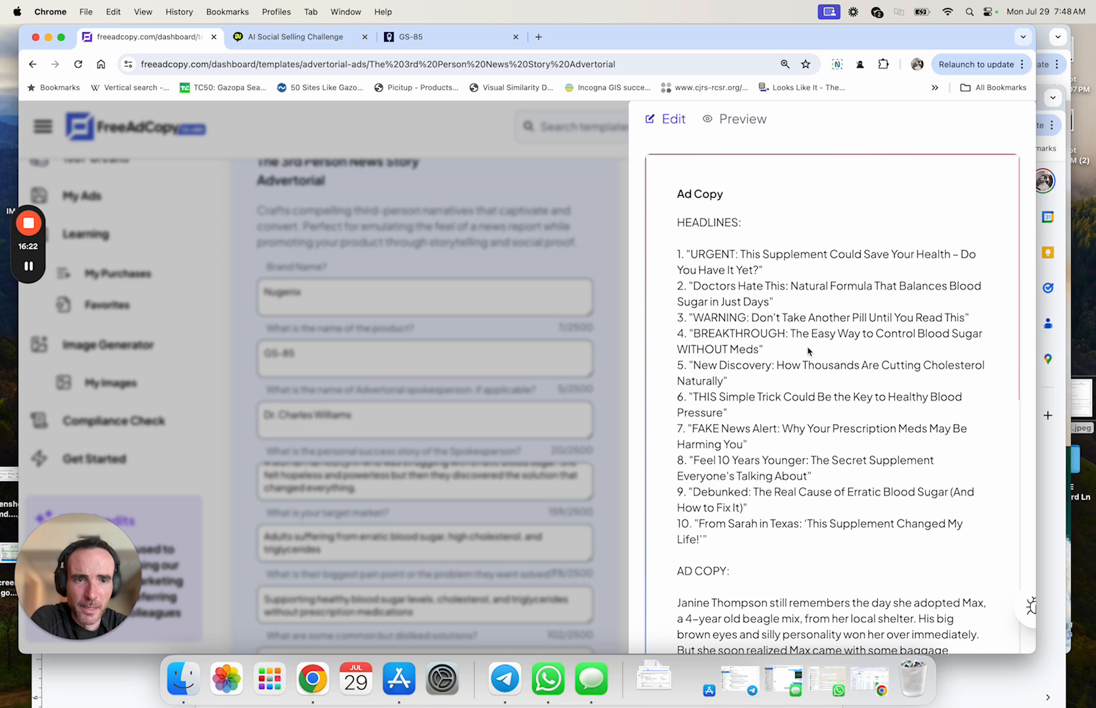
scroll(808, 351, "down", 5)
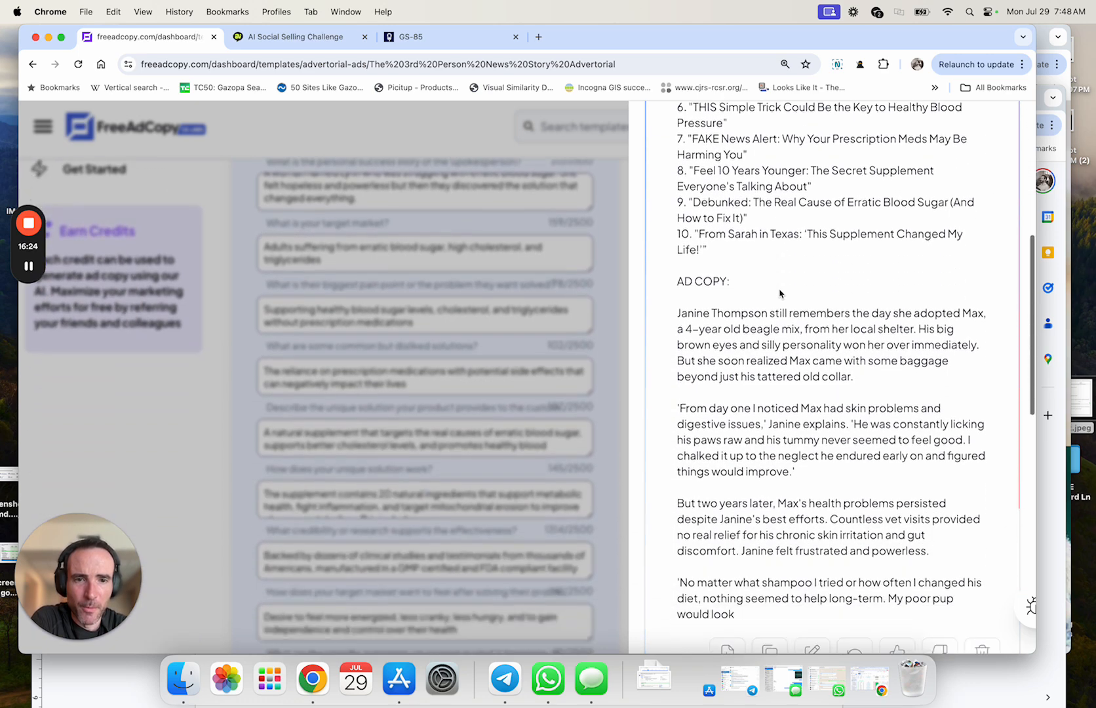
scroll(781, 293, "down", 1)
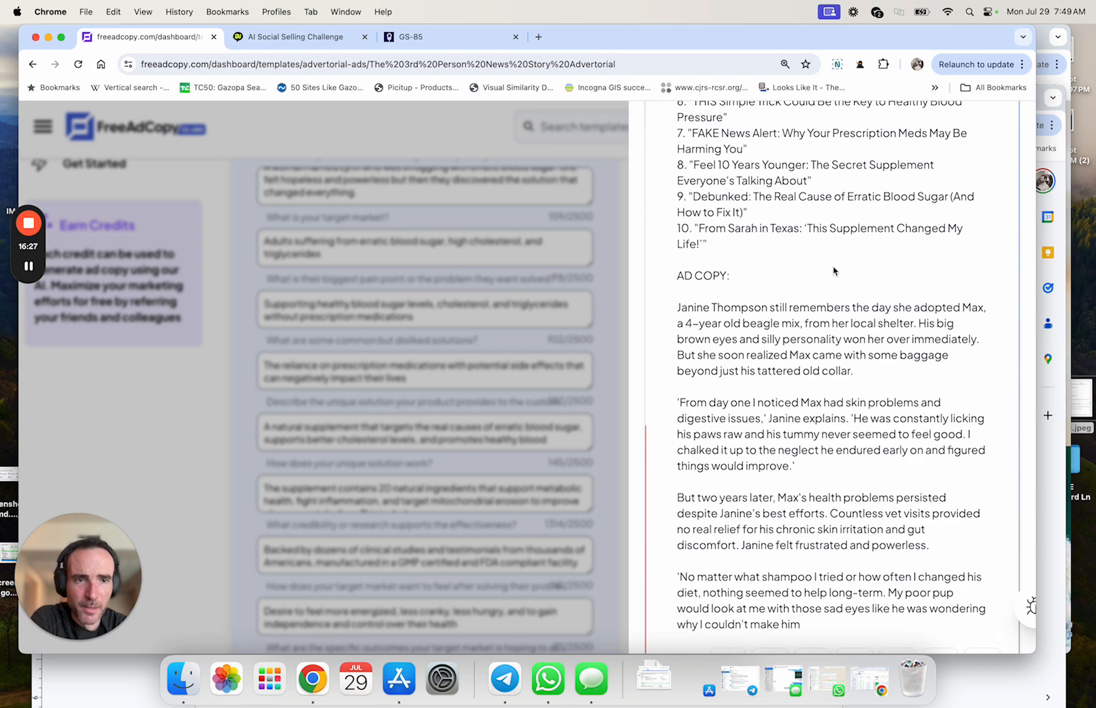
scroll(833, 271, "down", 1)
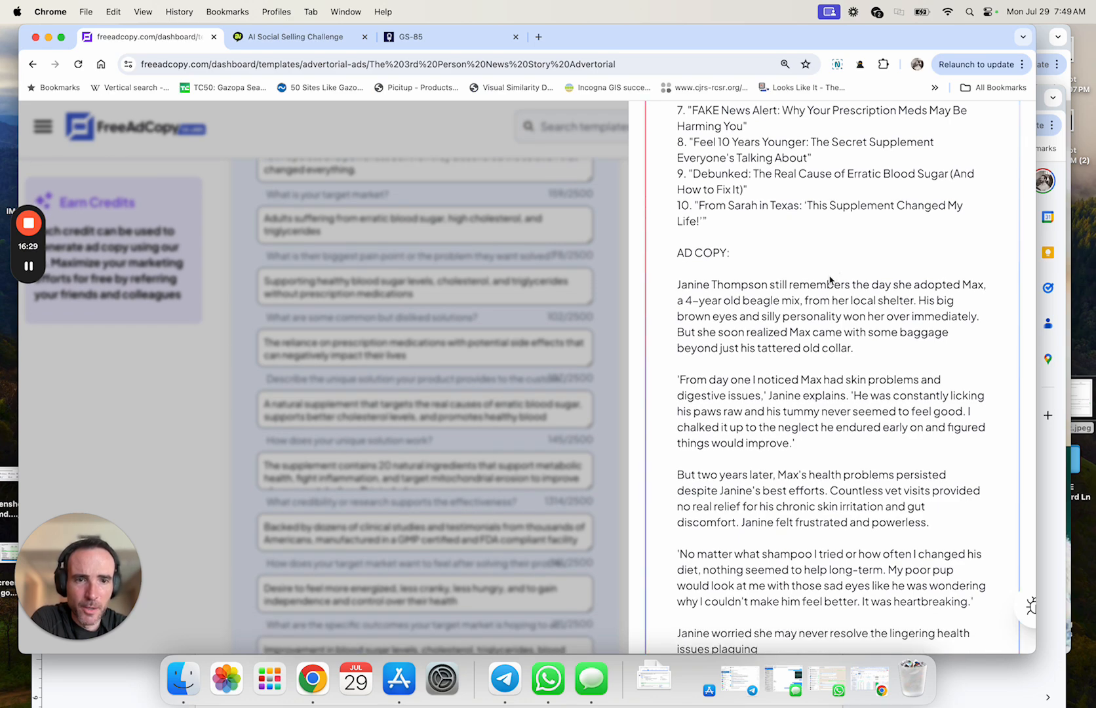
scroll(830, 280, "up", 10)
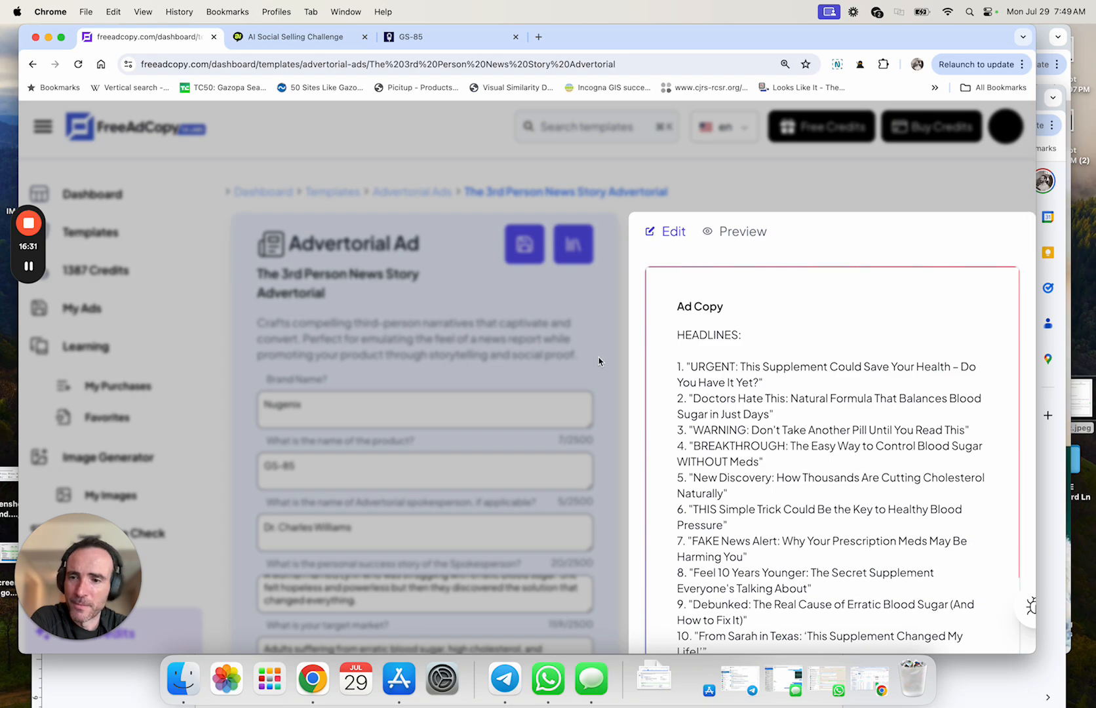
scroll(394, 380, "down", 15)
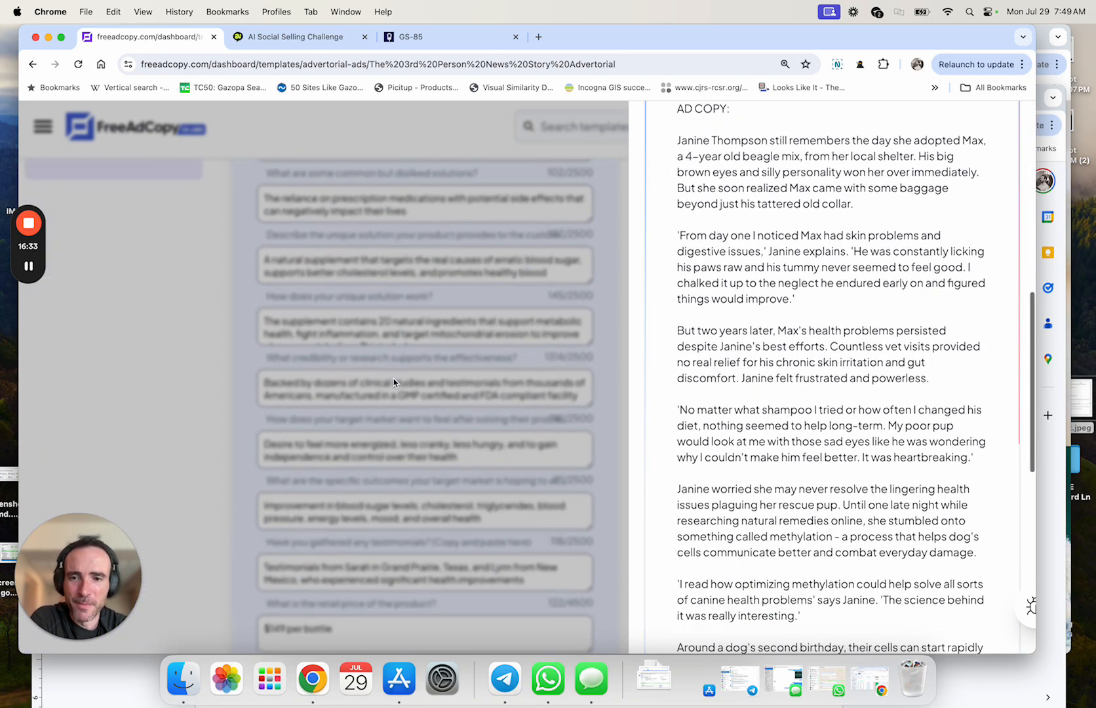
scroll(394, 379, "down", 8)
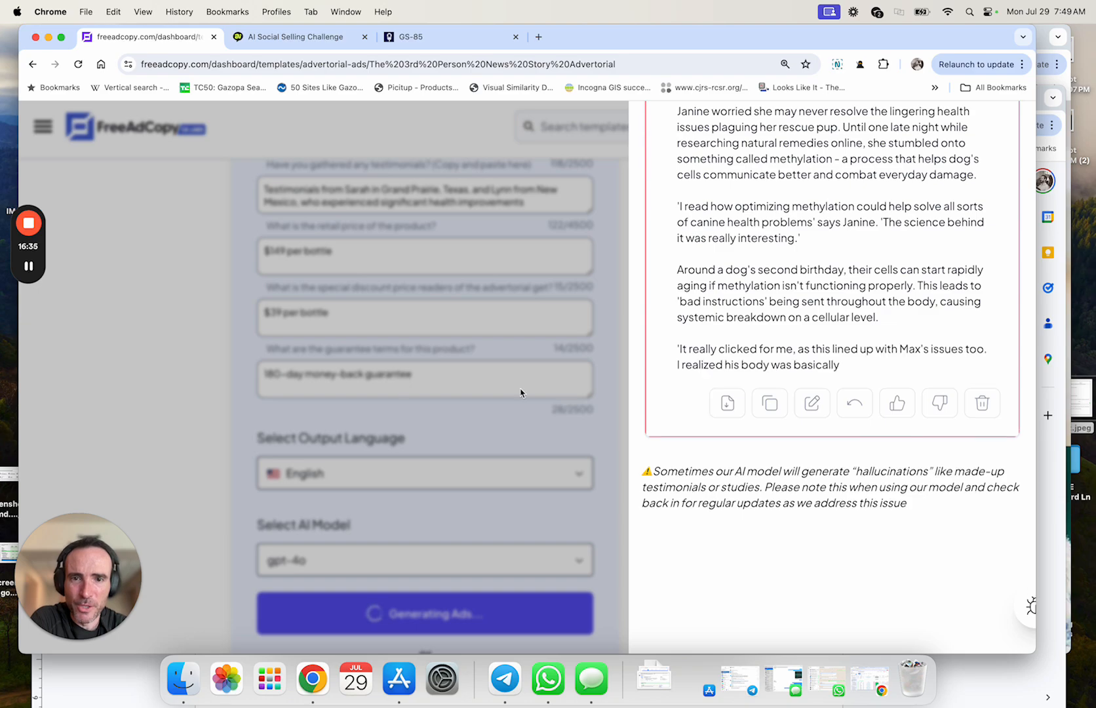
- Recheck the form answers from brand name to guarantee terms and set the AI model back to anthropic/claude-3.5-sonnet
scroll(525, 446, "up", 7)
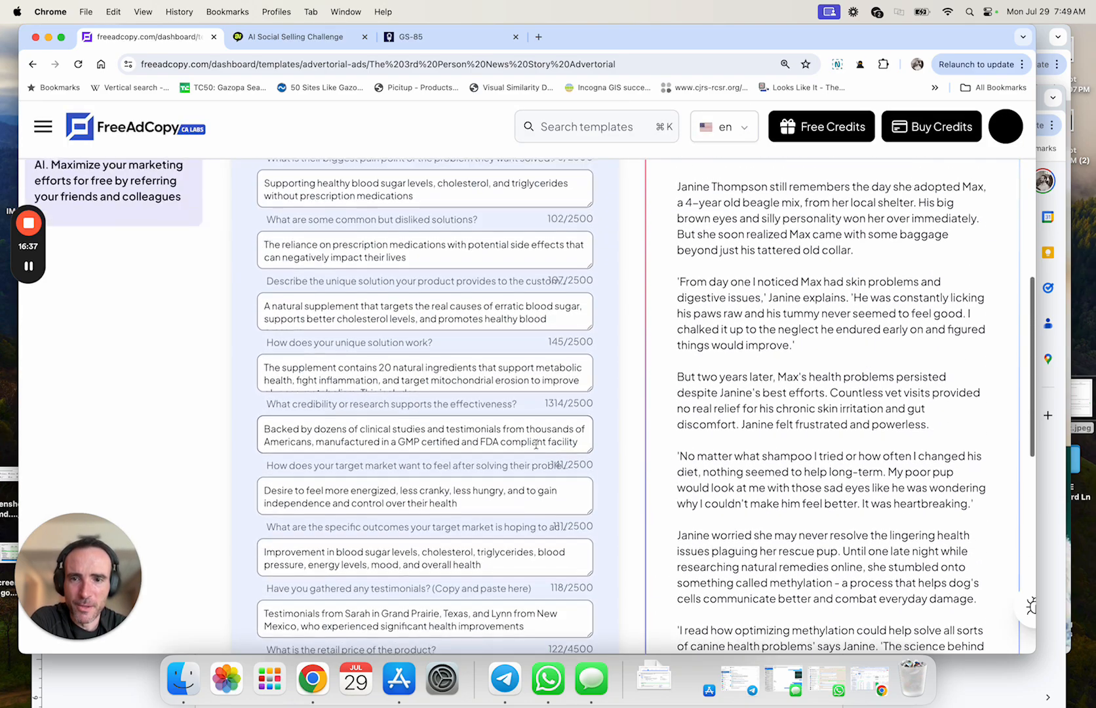
scroll(536, 444, "up", 10)
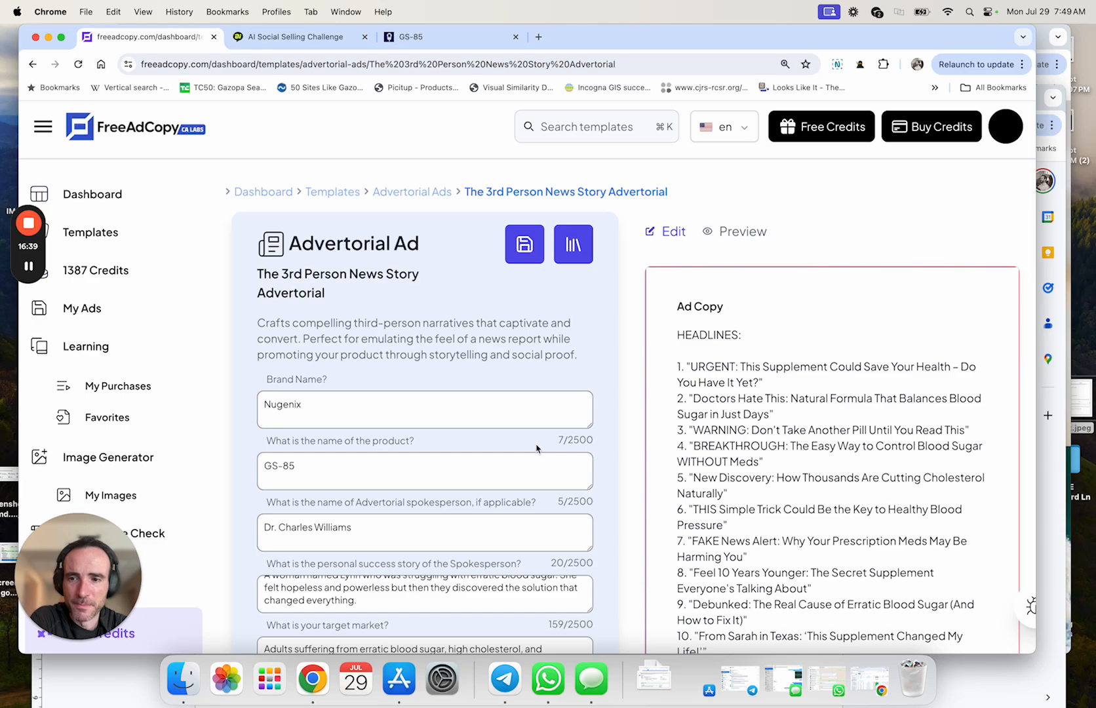
scroll(536, 449, "down", 2)
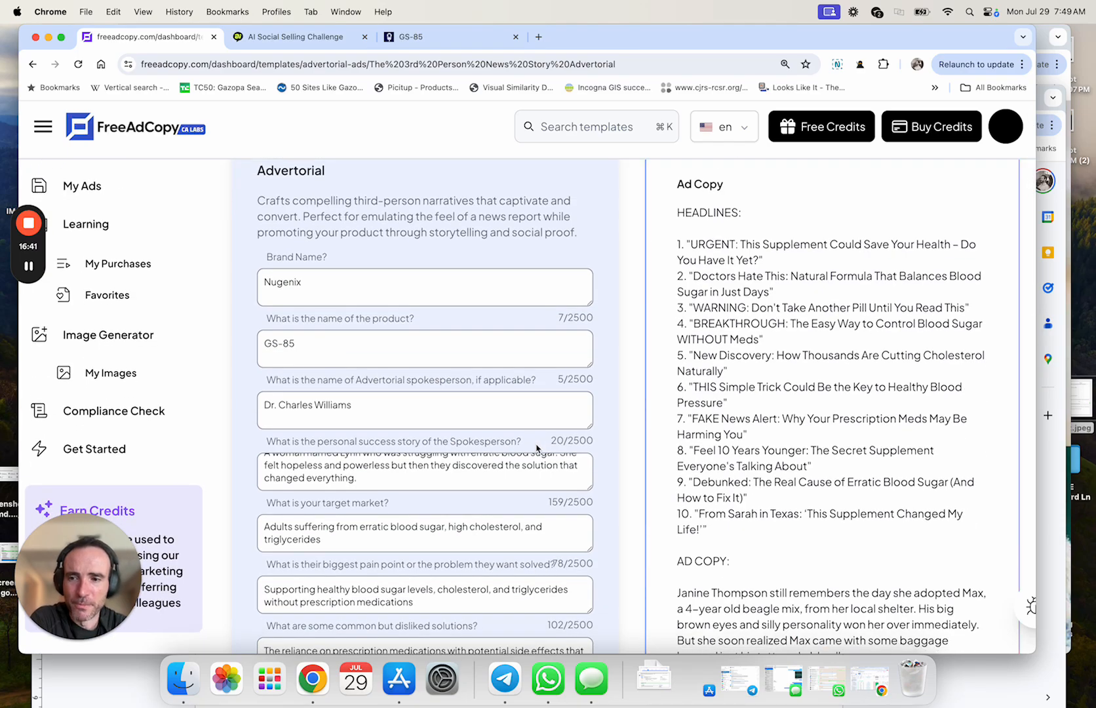
scroll(537, 449, "down", 10)
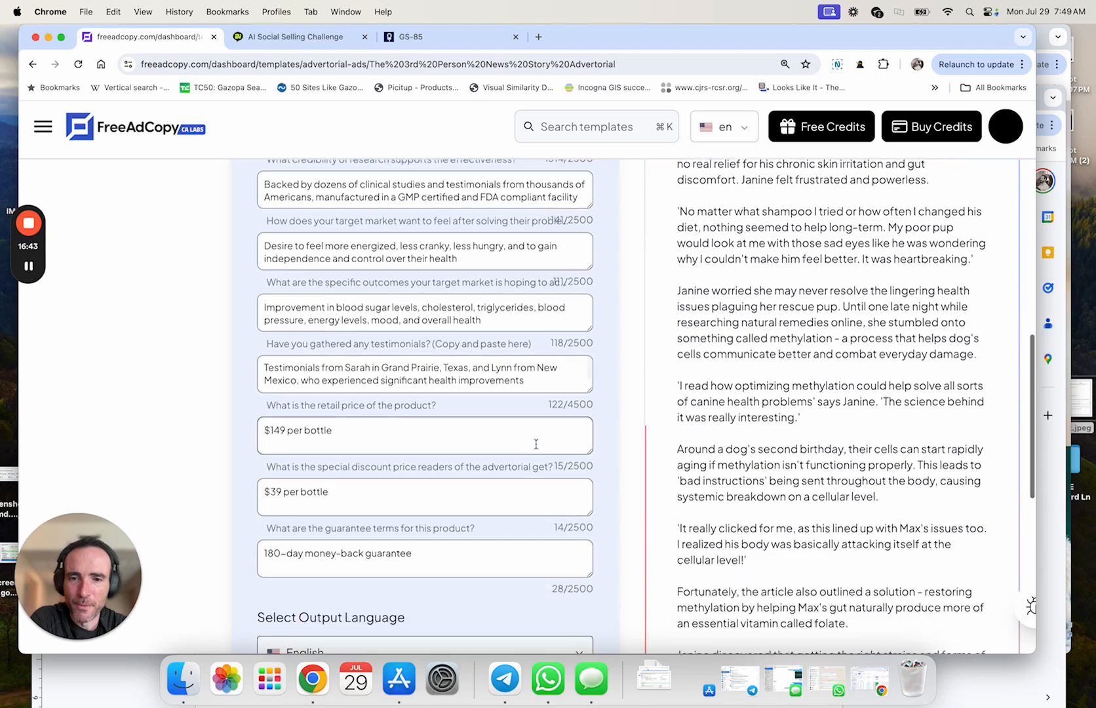
scroll(536, 444, "down", 7)
left_click(419, 276)
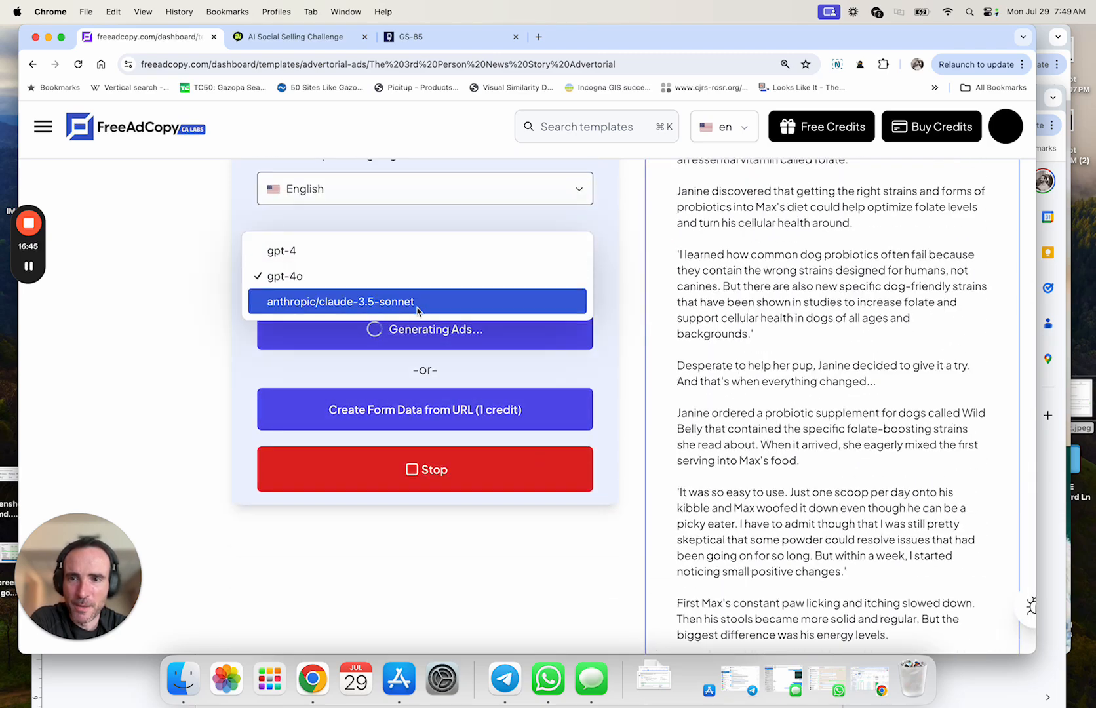
left_click(417, 303)
- Examine the rest of the gpt-4o ad copy and compare its story and product with the form answers
scroll(751, 351, "down", 5)
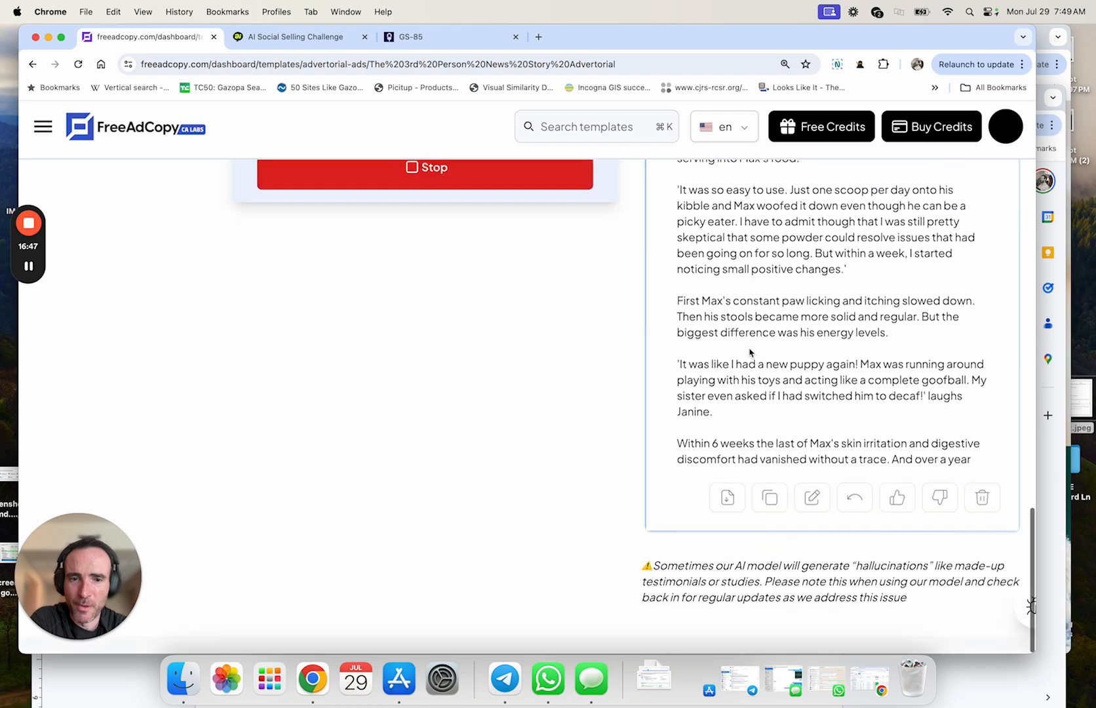
scroll(751, 352, "up", 13)
scroll(482, 331, "down", 4)
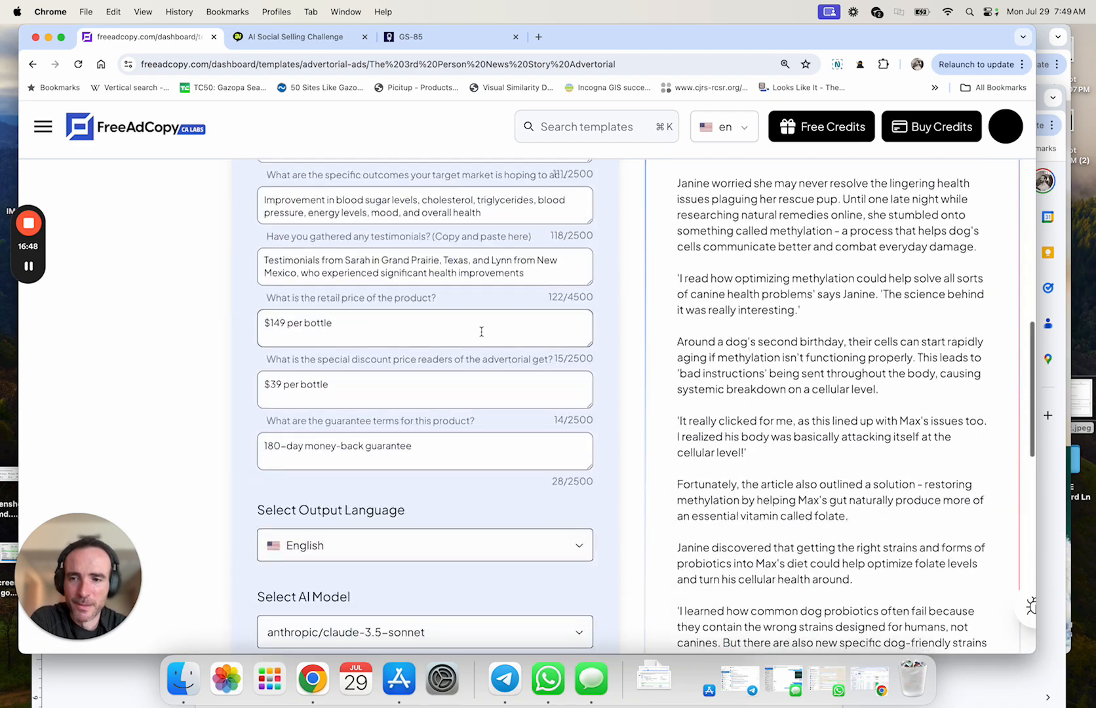
scroll(482, 334, "down", 9)
scroll(482, 336, "up", 10)
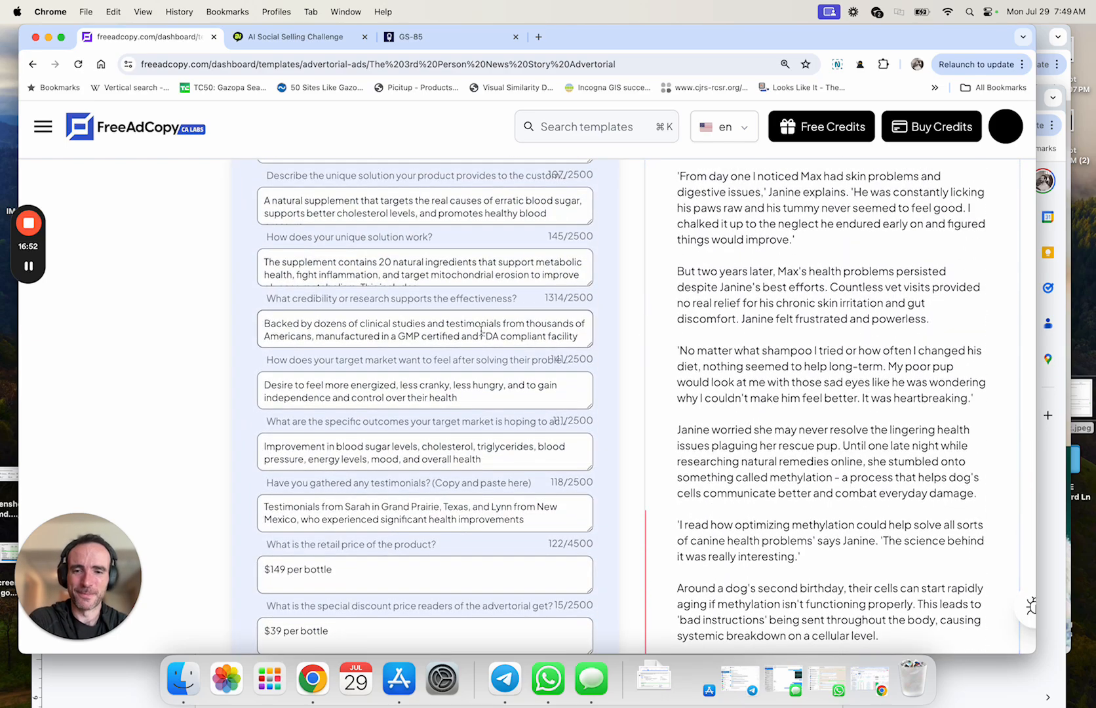
scroll(482, 333, "down", 7)
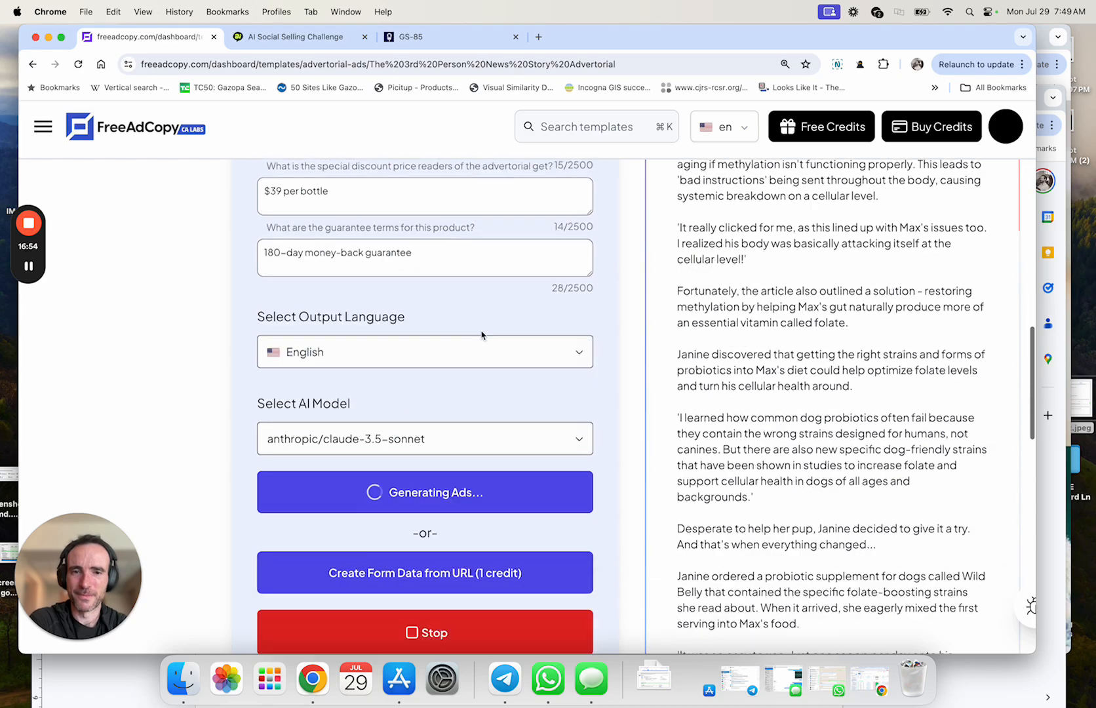
scroll(482, 335, "down", 15)
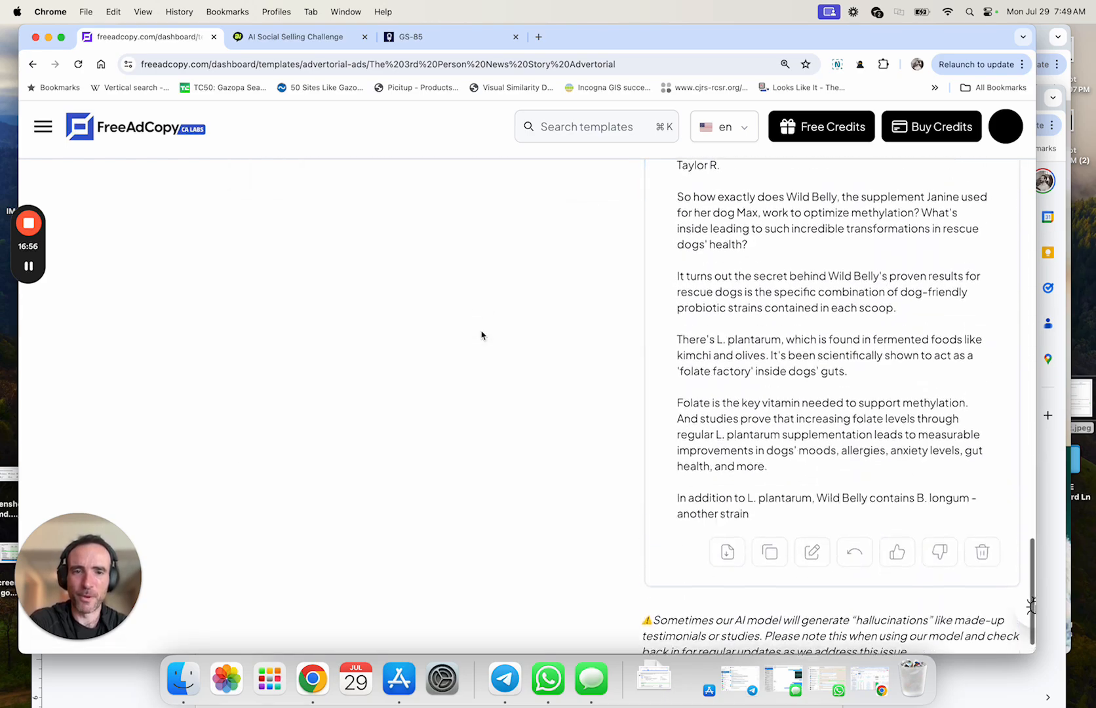
scroll(482, 335, "up", 20)
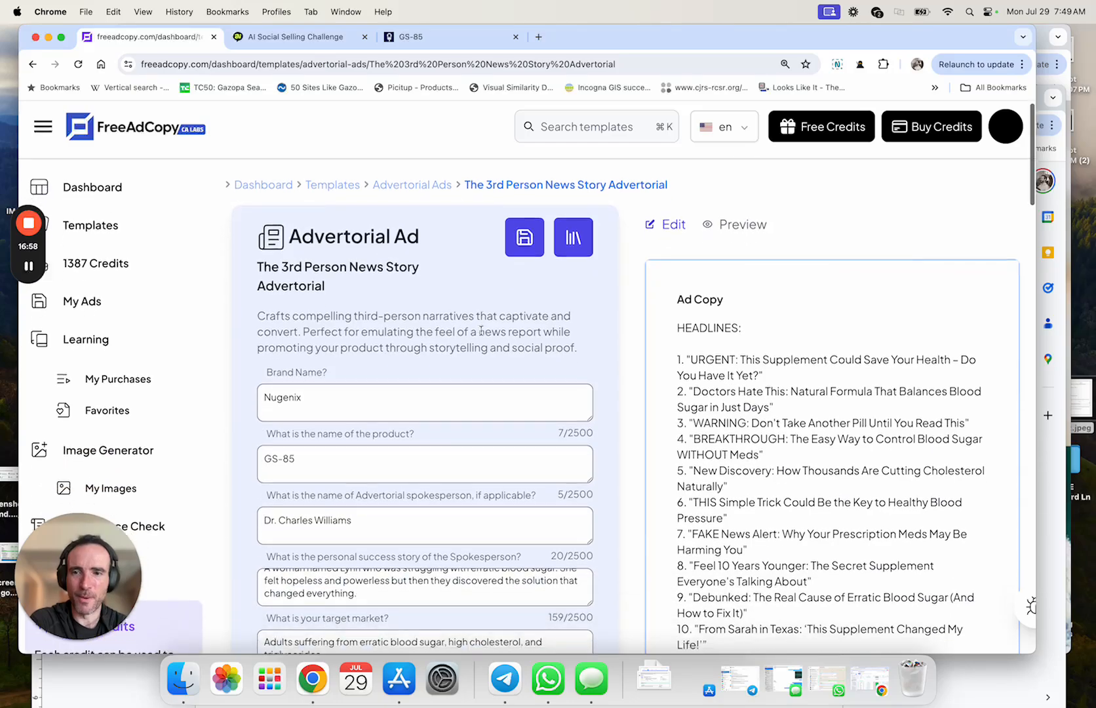
scroll(481, 331, "down", 7)
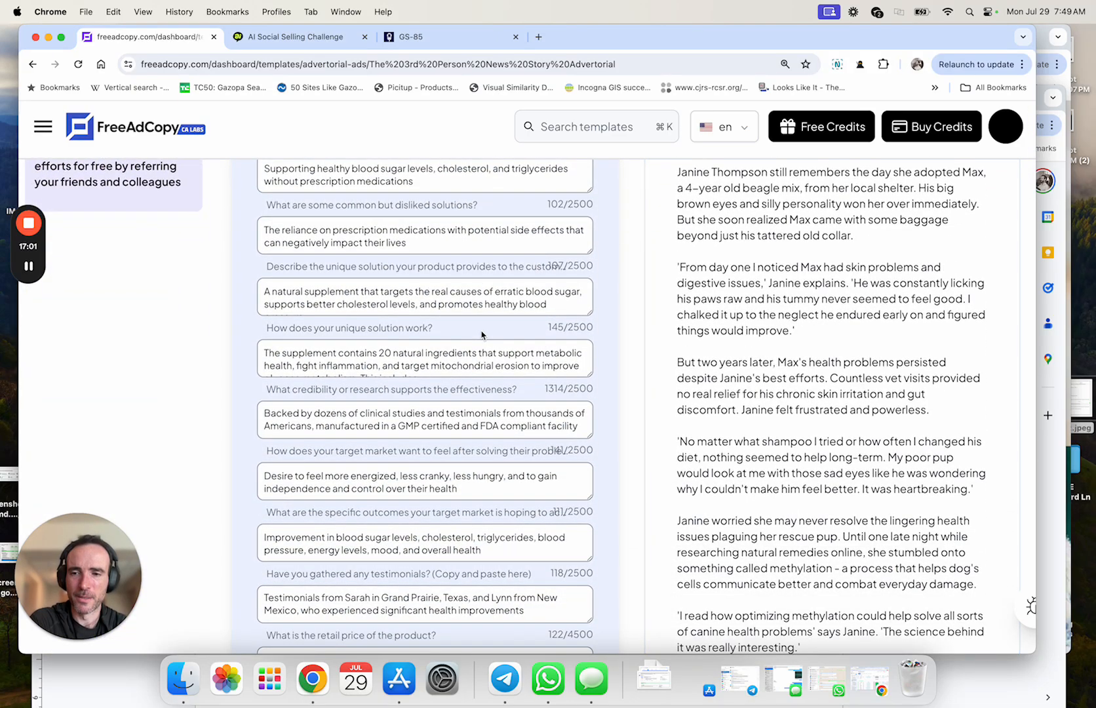
- Generate the third-person news story advertorial again in English with anthropic/claude-3.5-sonnet
scroll(482, 335, "up", 6)
scroll(481, 331, "down", 12)
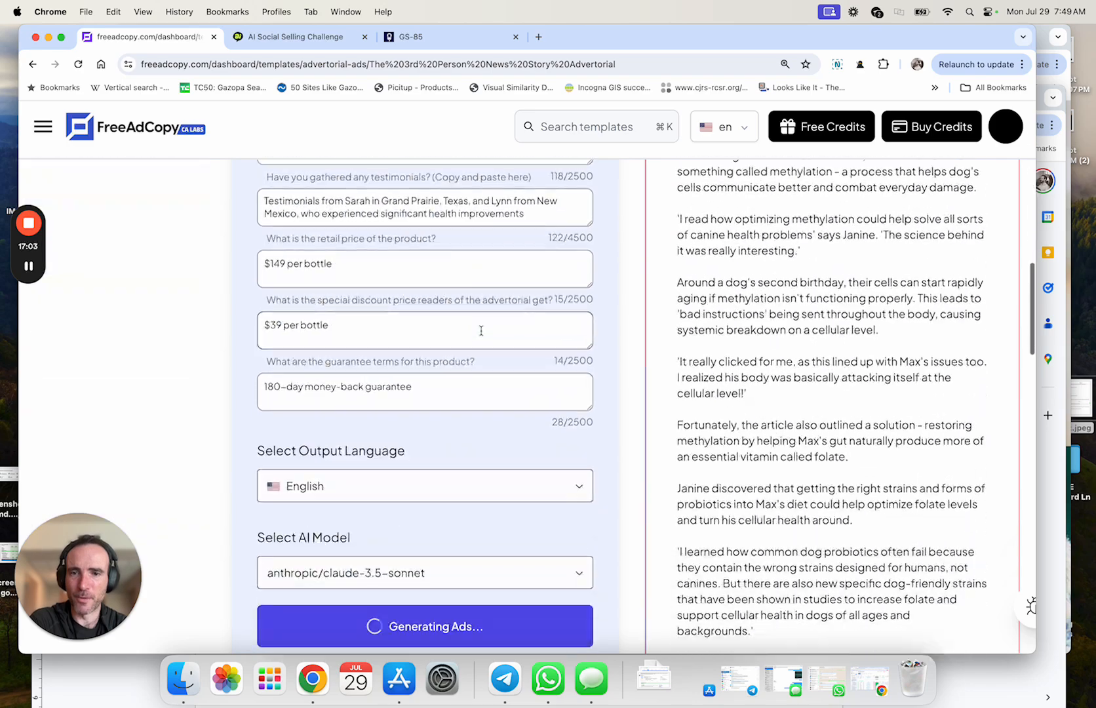
scroll(481, 331, "down", 2)
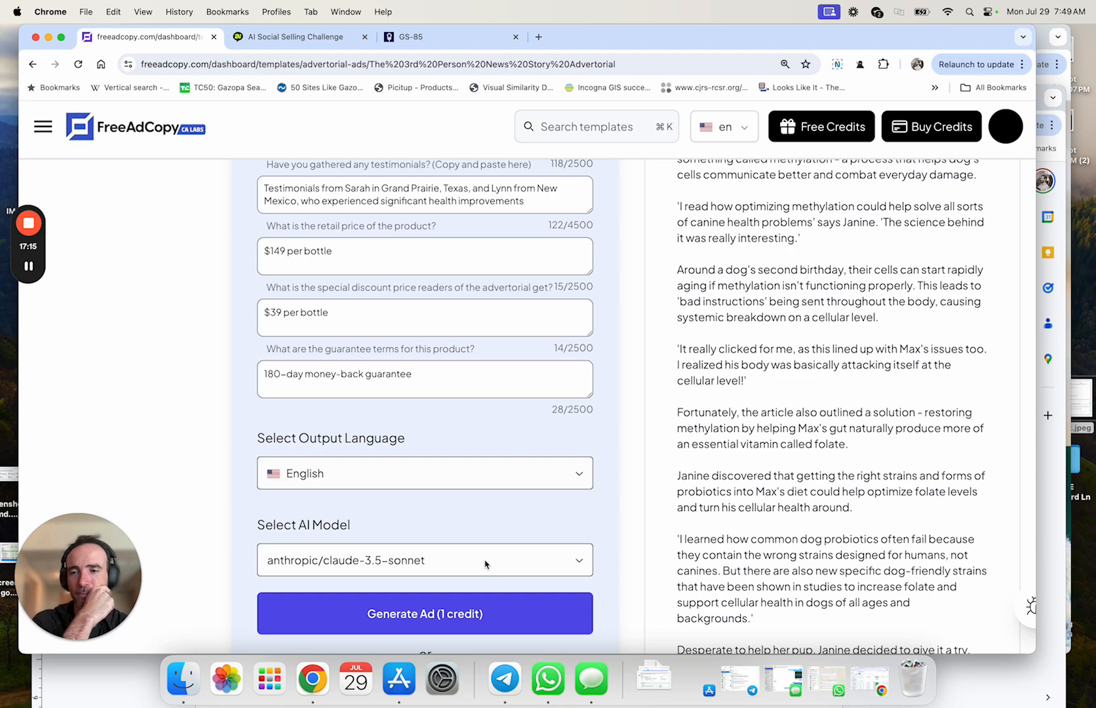
scroll(485, 564, "down", 5)
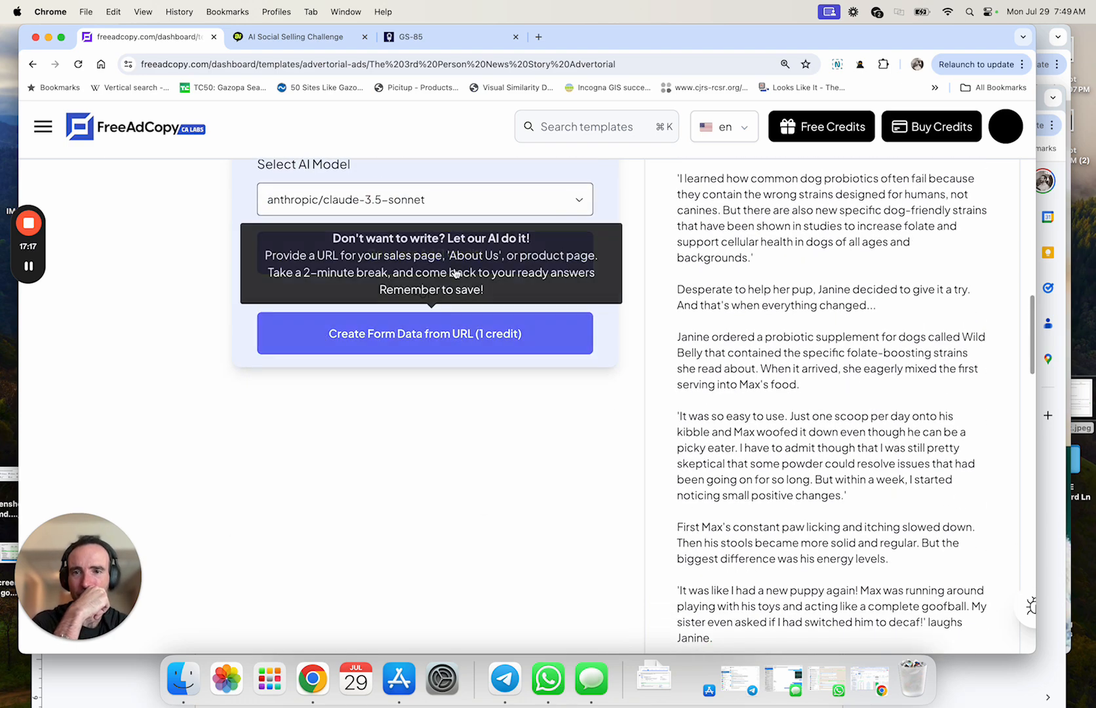
left_click(485, 255)
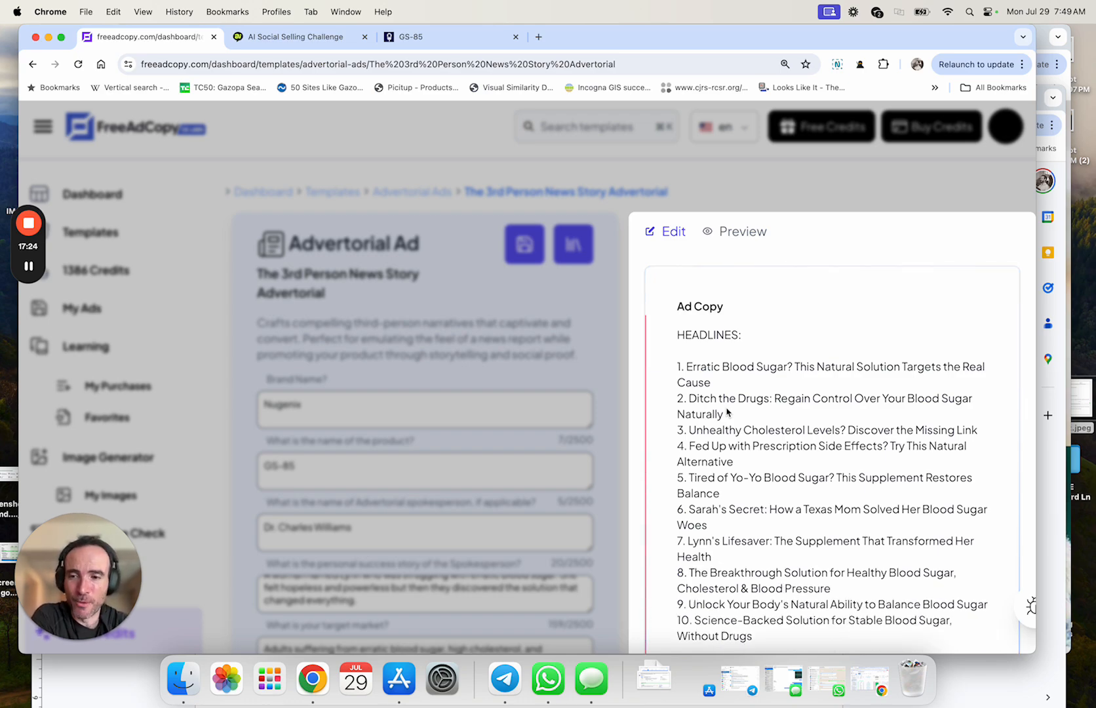
- Review the new third-person advertorial's headlines and read its ad copy for relevance to the blood sugar product and the saved testimonials
scroll(726, 413, "down", 7)
scroll(728, 413, "up", 7)
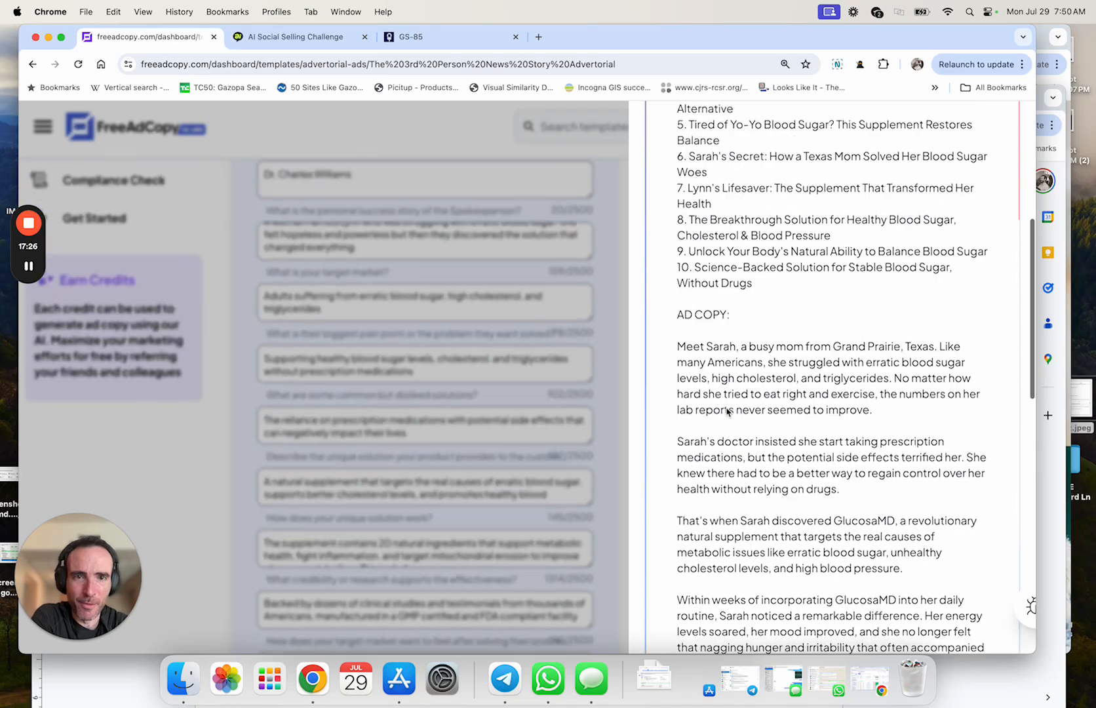
scroll(749, 391, "down", 1)
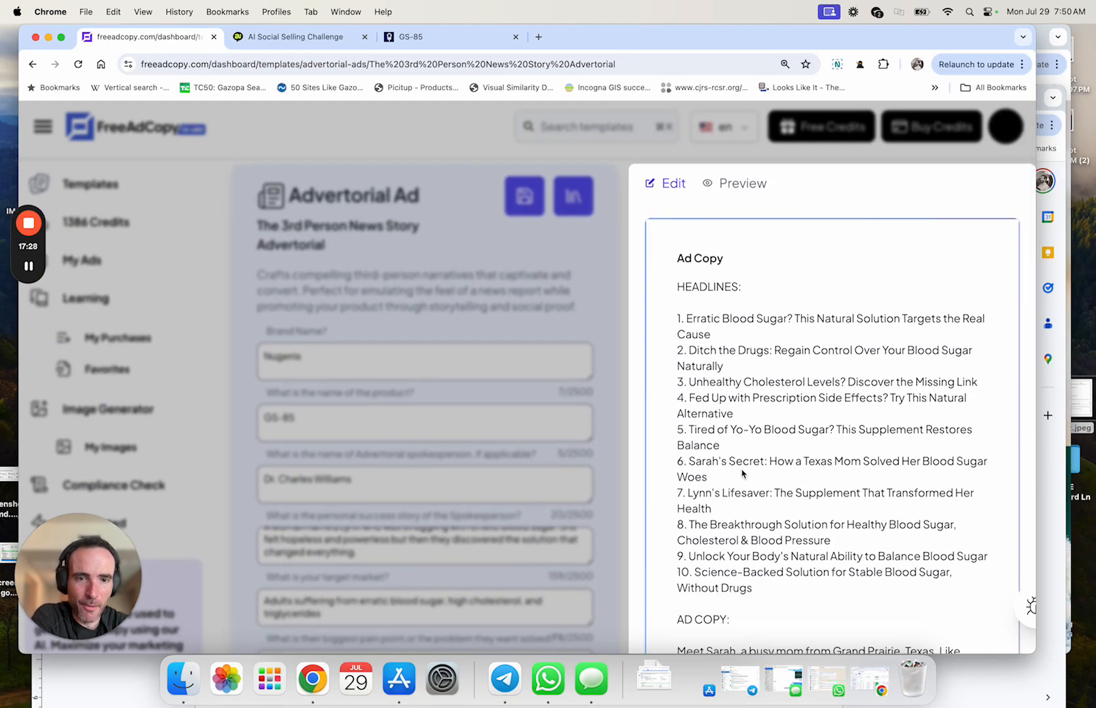
triple_click(739, 493)
scroll(740, 433, "down", 5)
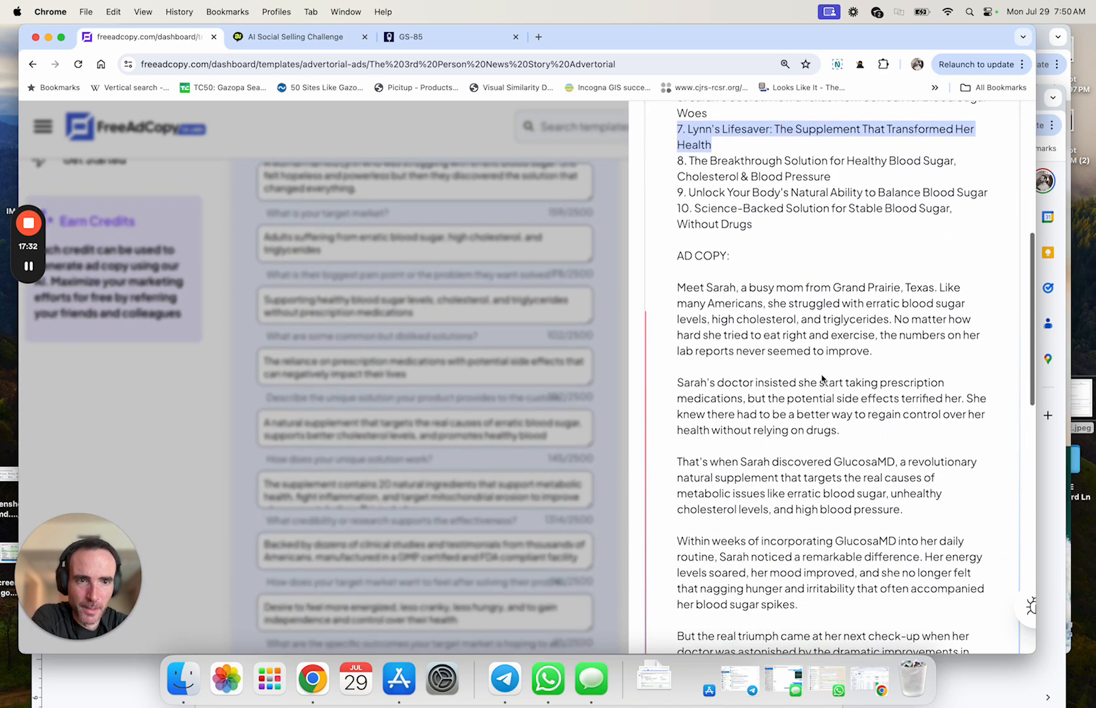
scroll(787, 320, "down", 4)
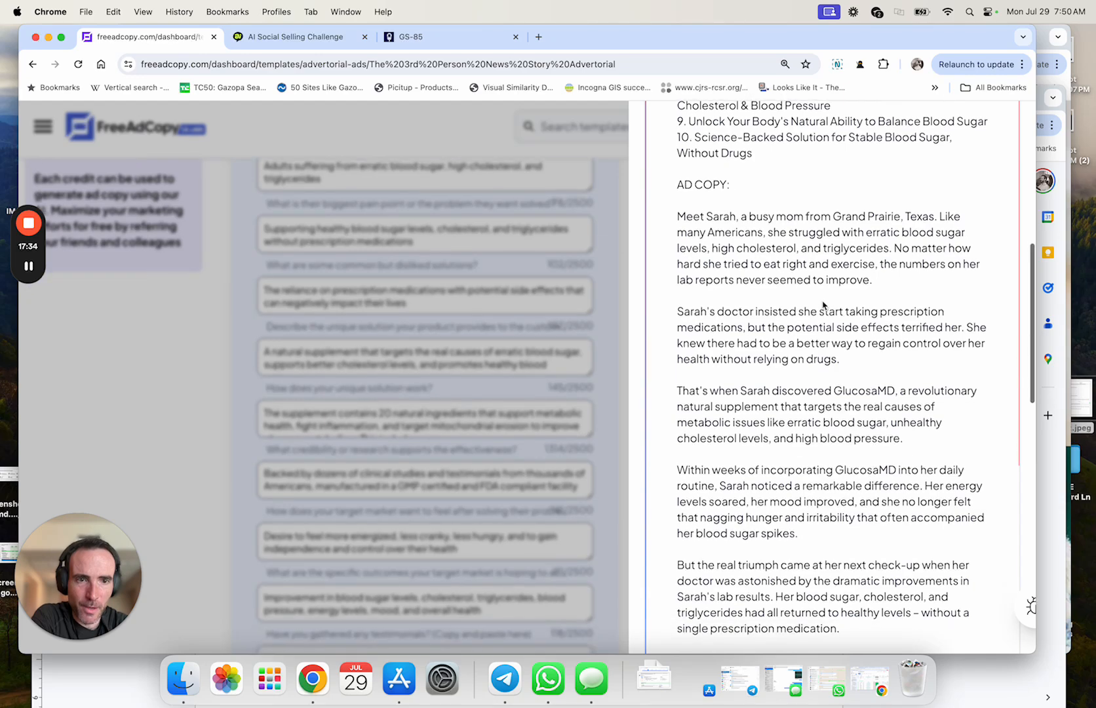
scroll(820, 321, "down", 5)
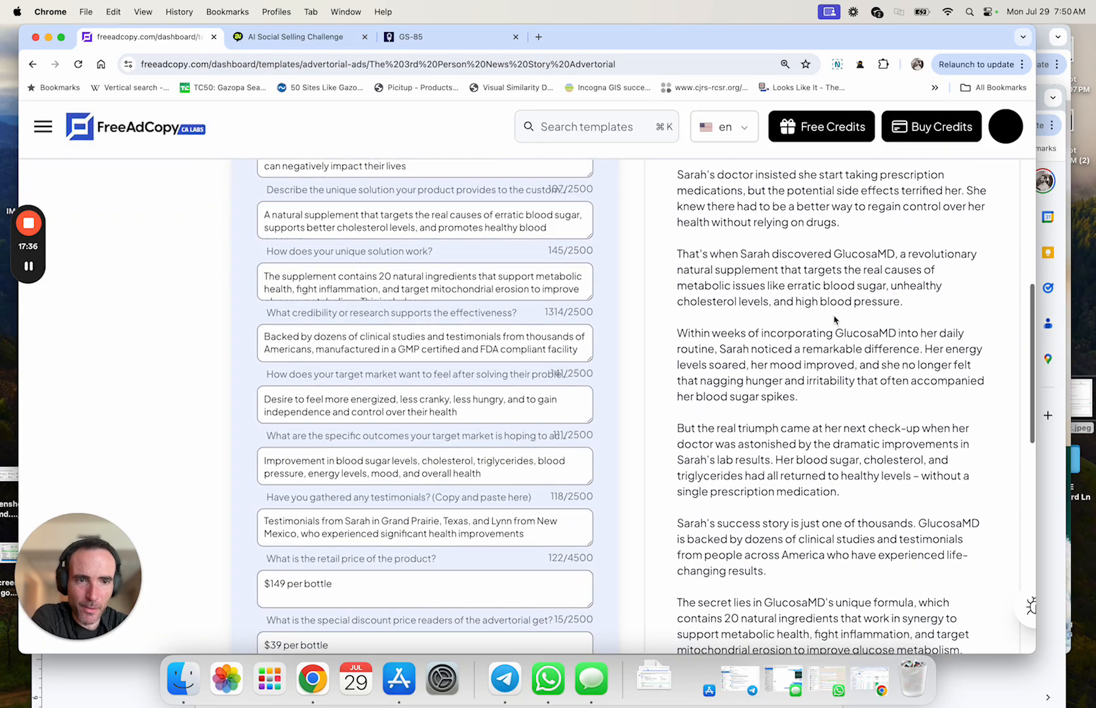
scroll(834, 319, "down", 10)
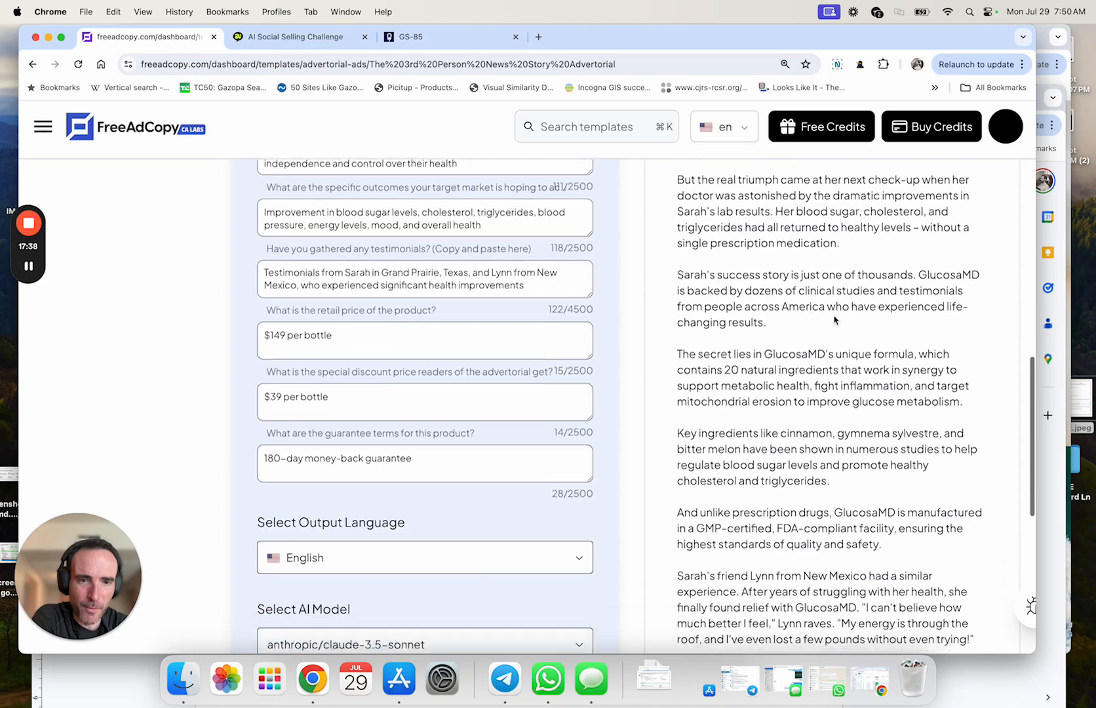
scroll(835, 320, "down", 4)
scroll(834, 319, "up", 20)
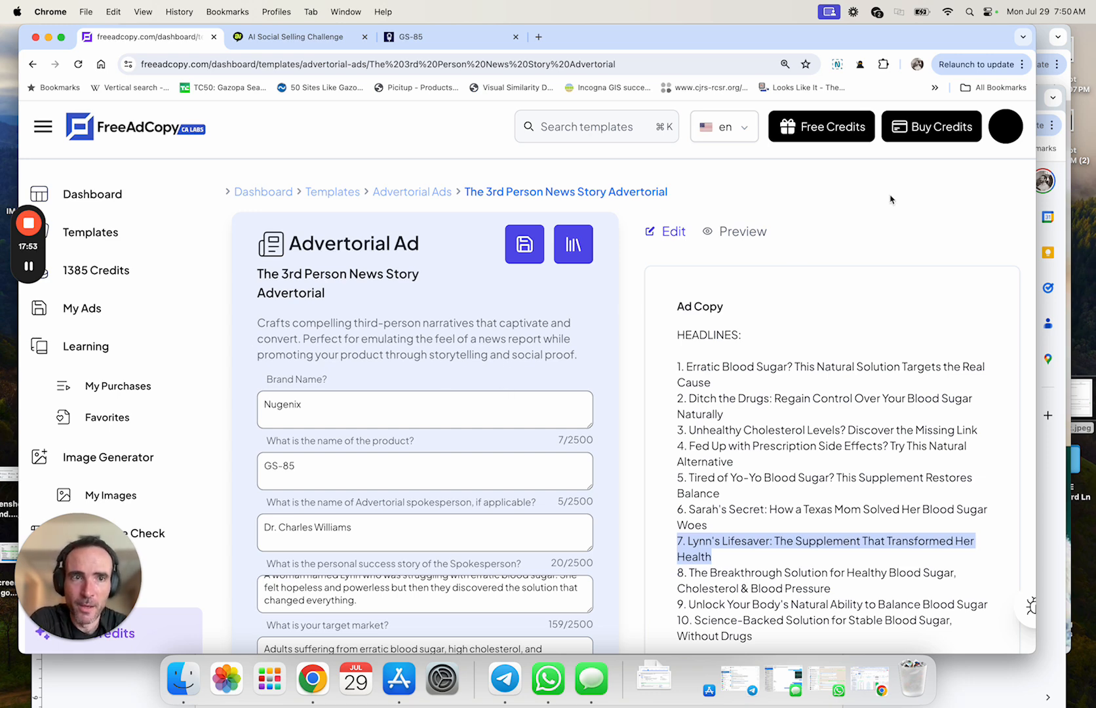
- Open the More of the Same Upsell Script (Physical Products) template from the Upsells category of the template library
scroll(437, 435, "down", 2)
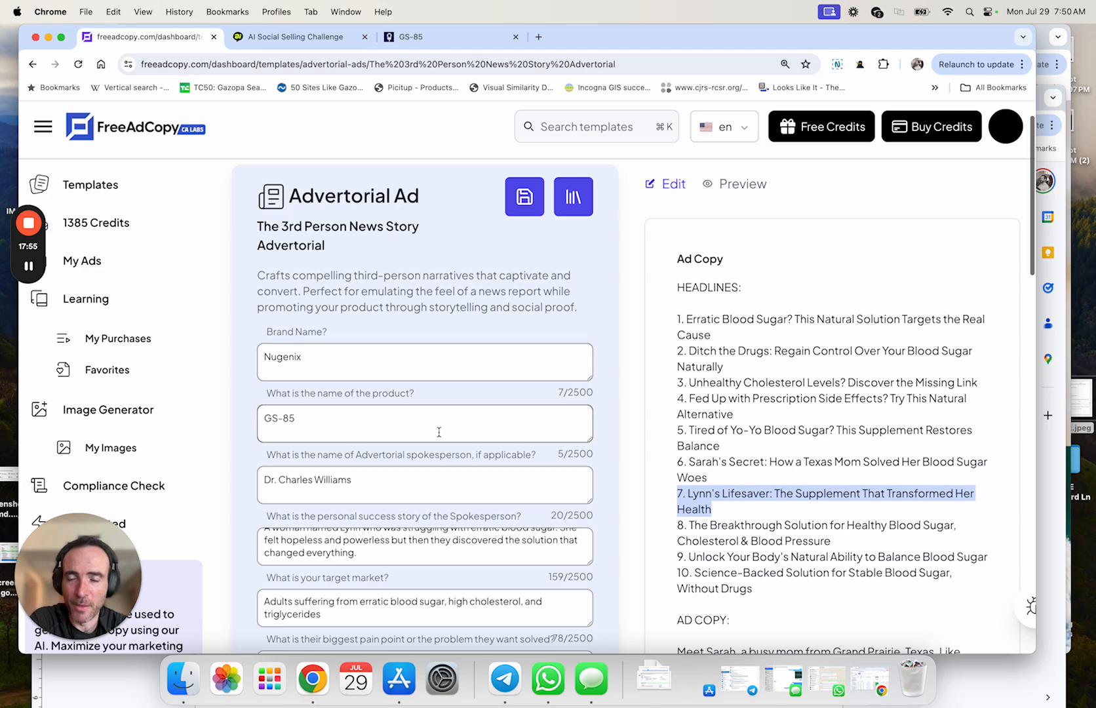
scroll(439, 433, "up", 2)
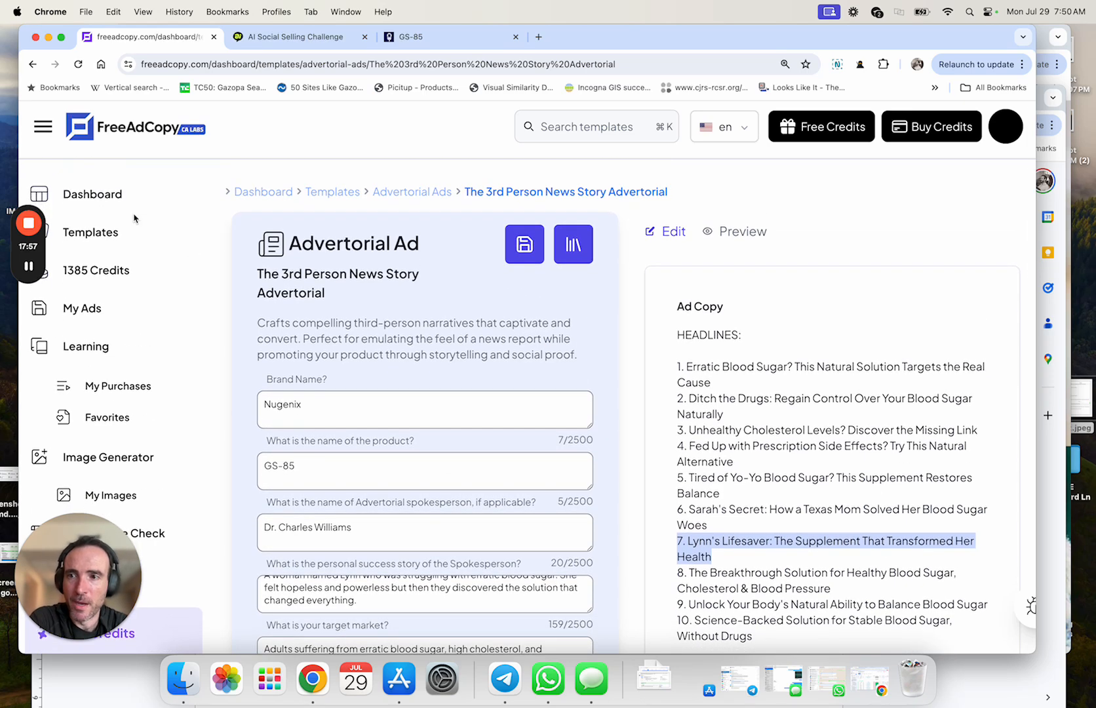
left_click(105, 232)
scroll(601, 417, "down", 2)
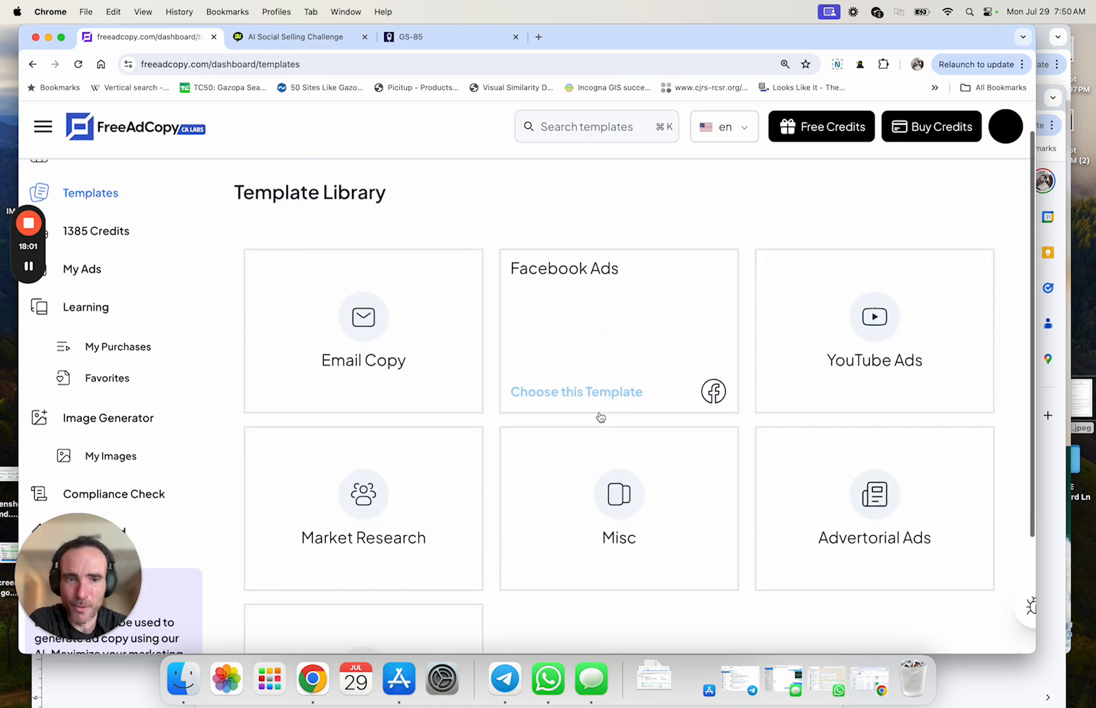
scroll(751, 429, "down", 4)
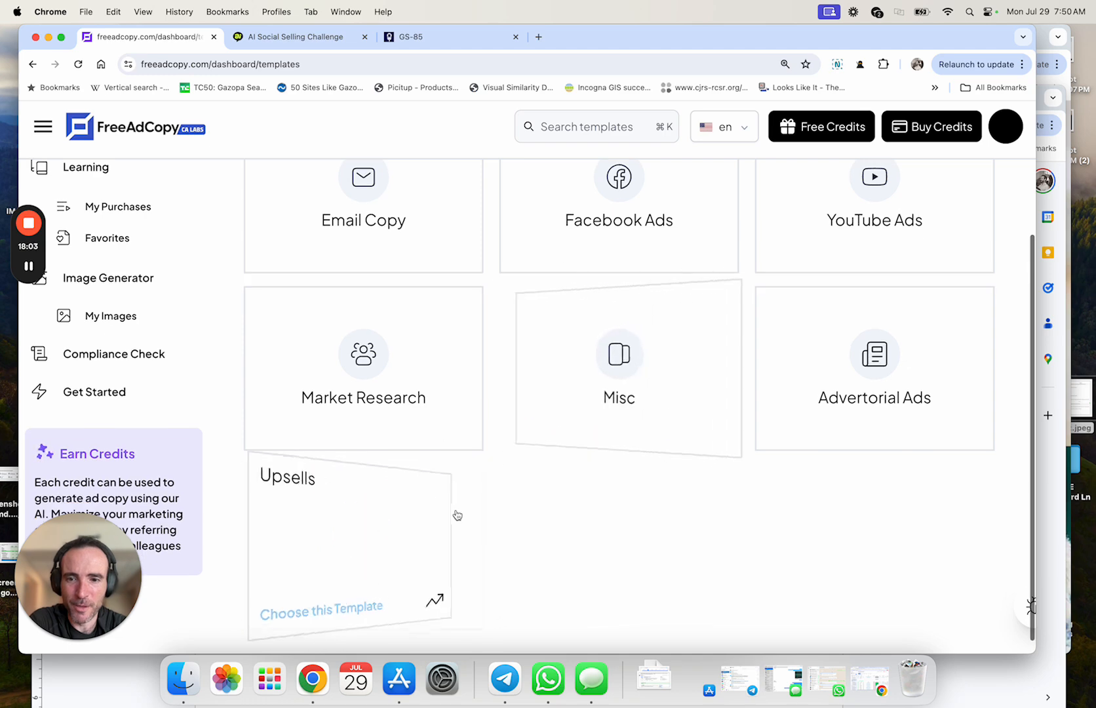
left_click(458, 515)
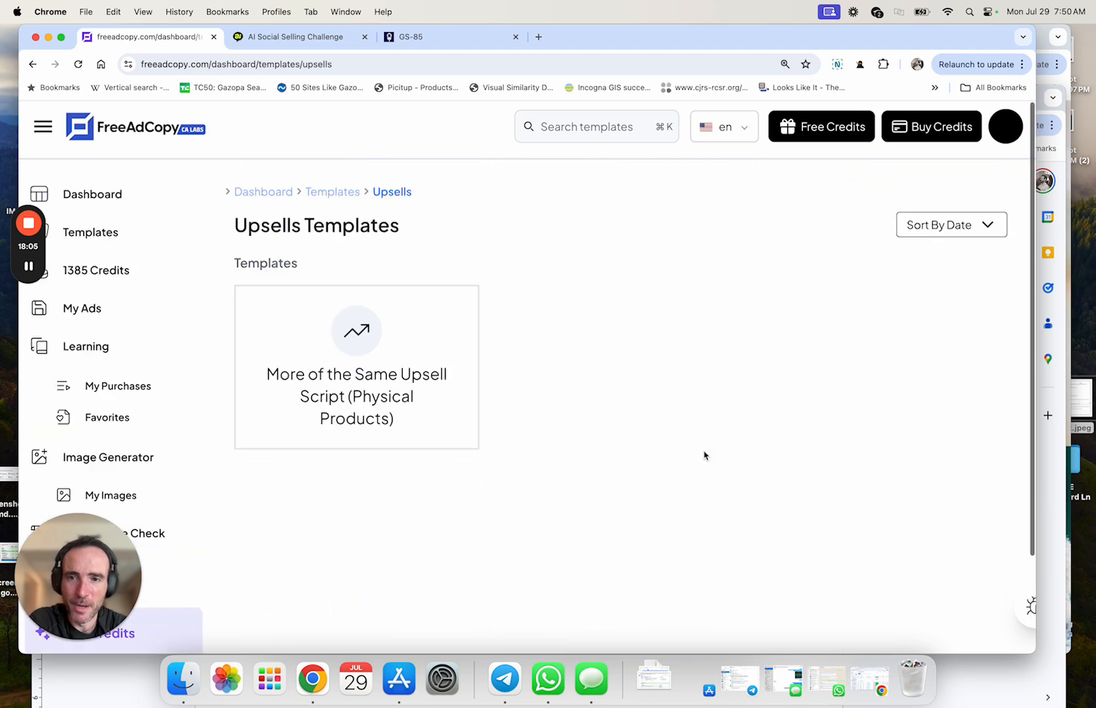
left_click(447, 329)
- Load the saved responses "Blood Sugar Advertorial Example" into the blank upsell form
scroll(693, 331, "down", 15)
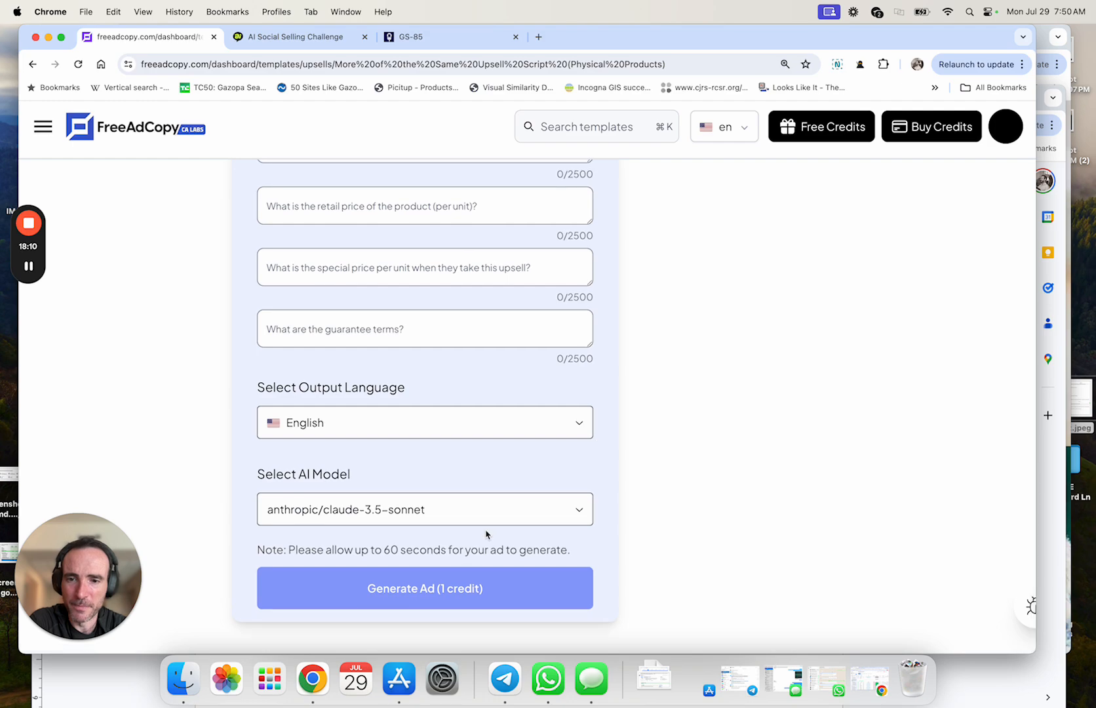
left_click(487, 577)
scroll(485, 570, "down", 15)
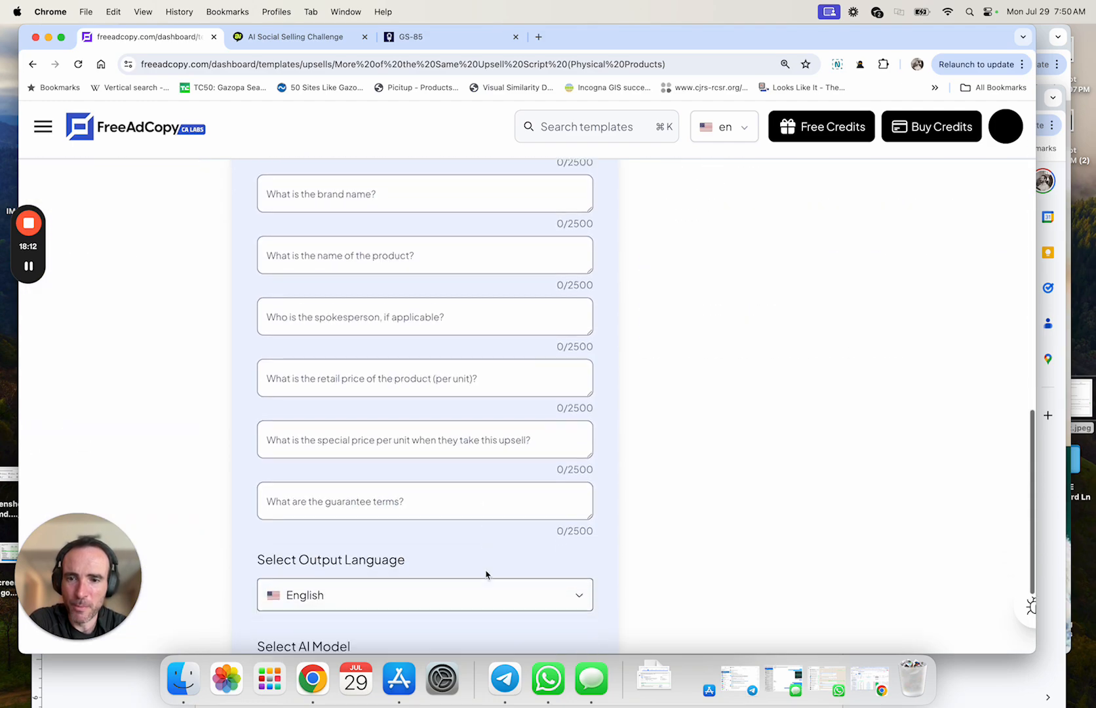
scroll(499, 536, "up", 15)
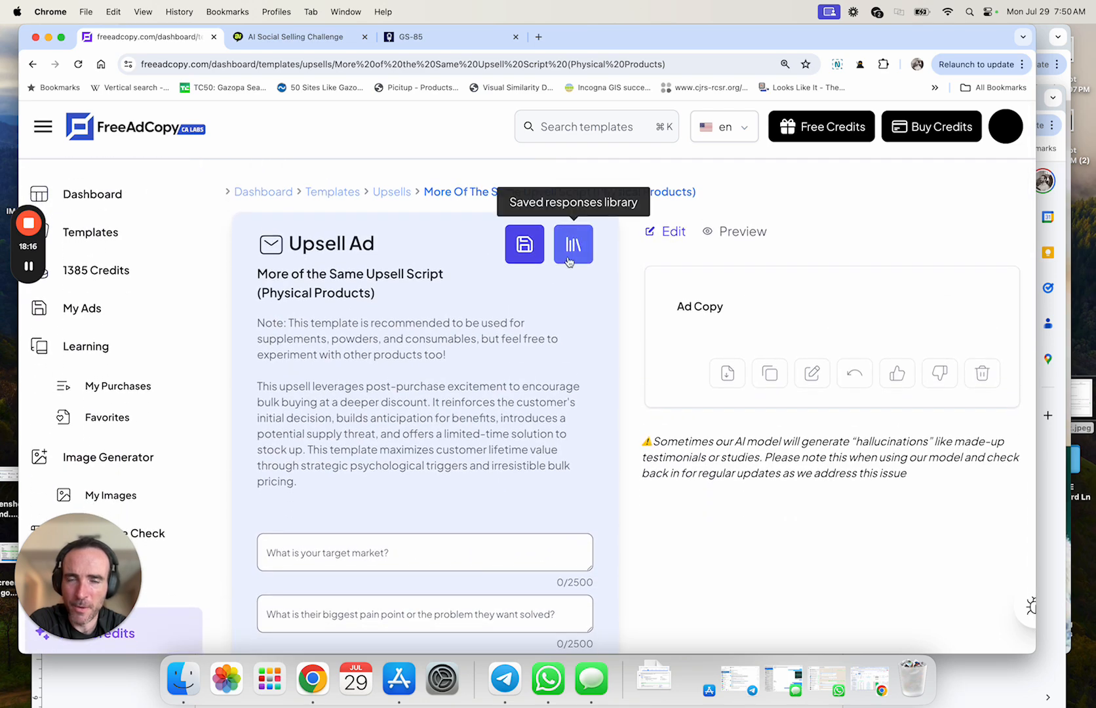
left_click(569, 262)
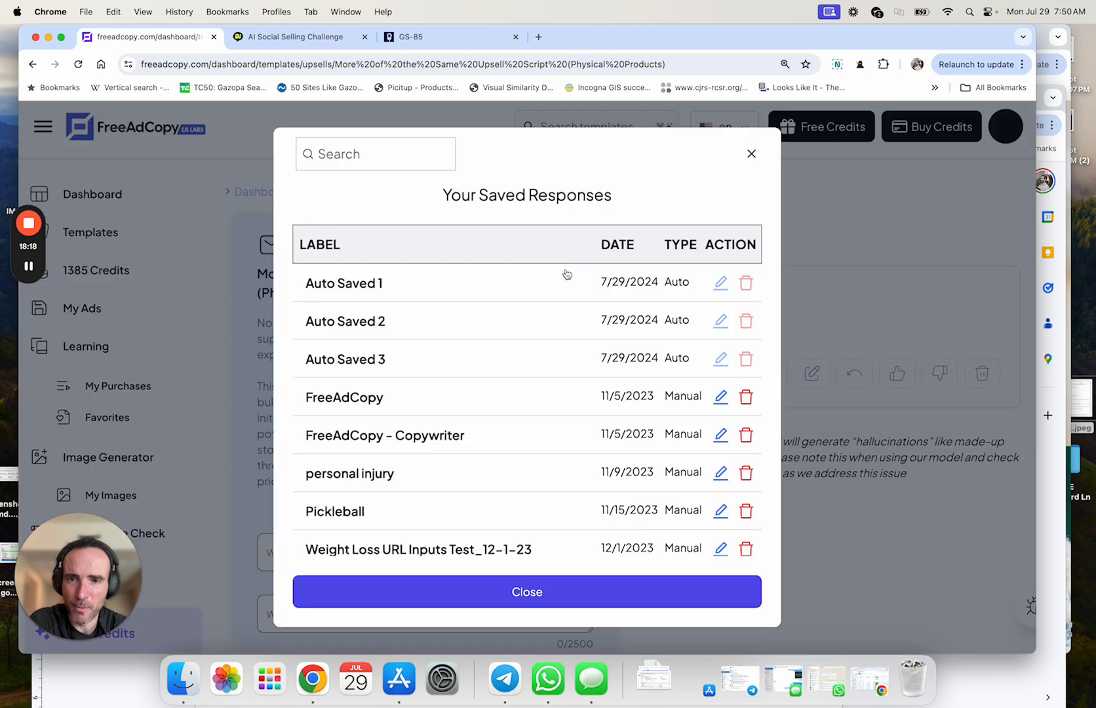
scroll(539, 470, "down", 10)
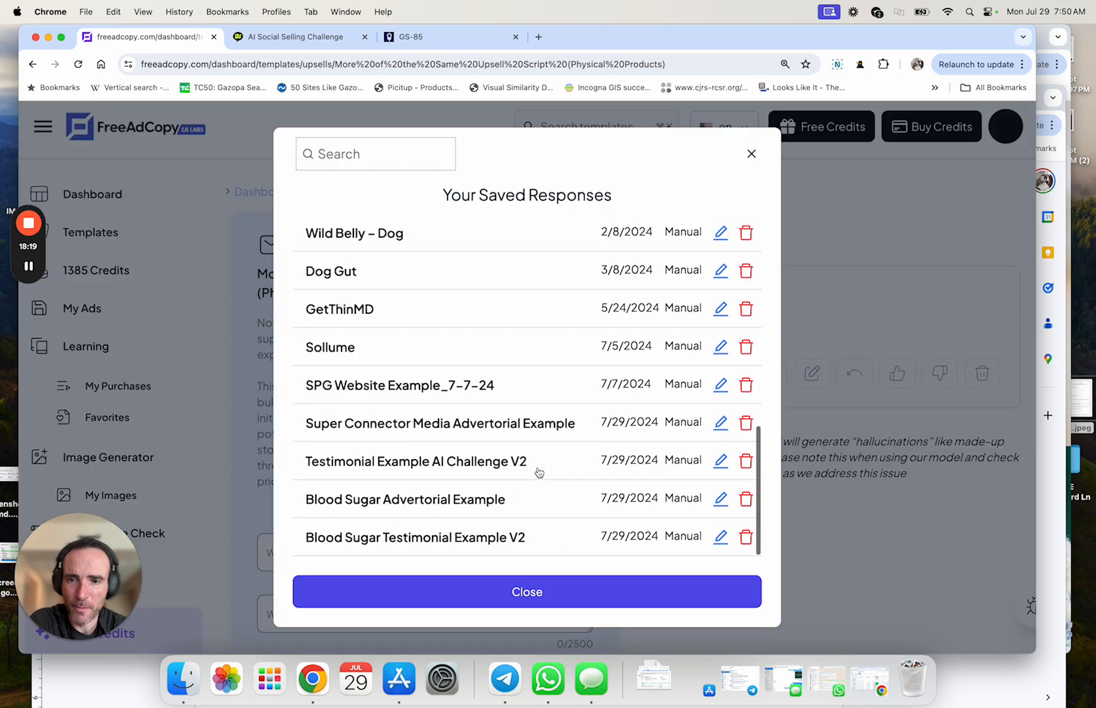
left_click(487, 505)
- Check the filled-in upsell answers from target market and unique solution through brand, product, prices and guarantee terms
scroll(472, 351, "down", 5)
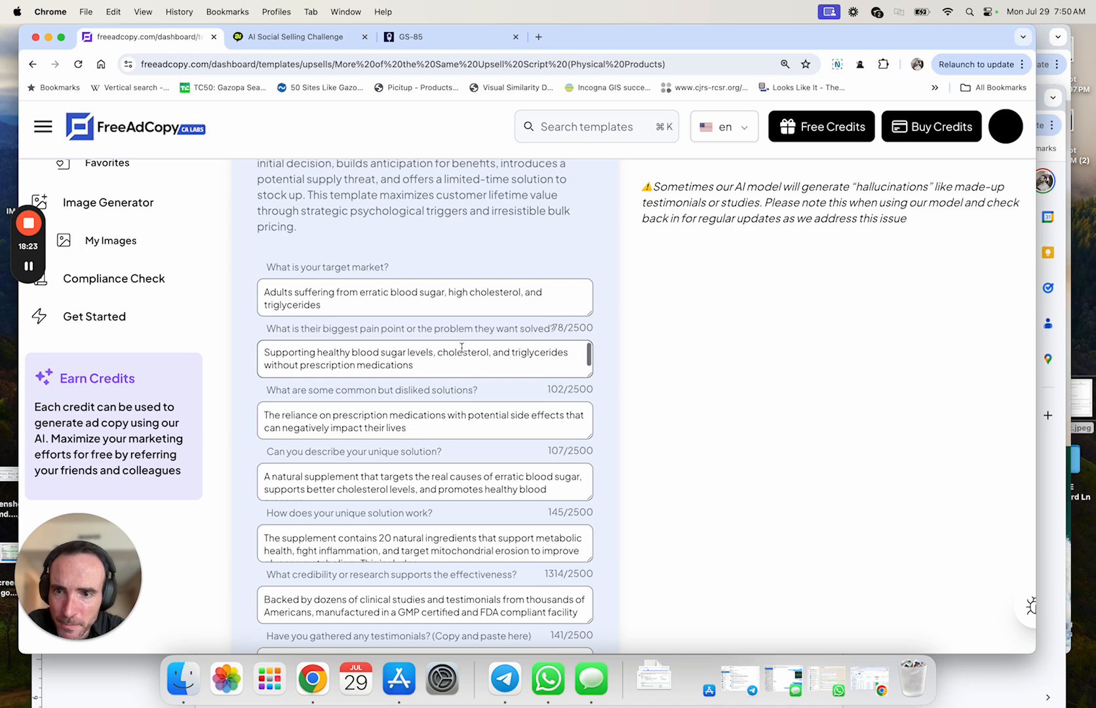
scroll(553, 407, "down", 5)
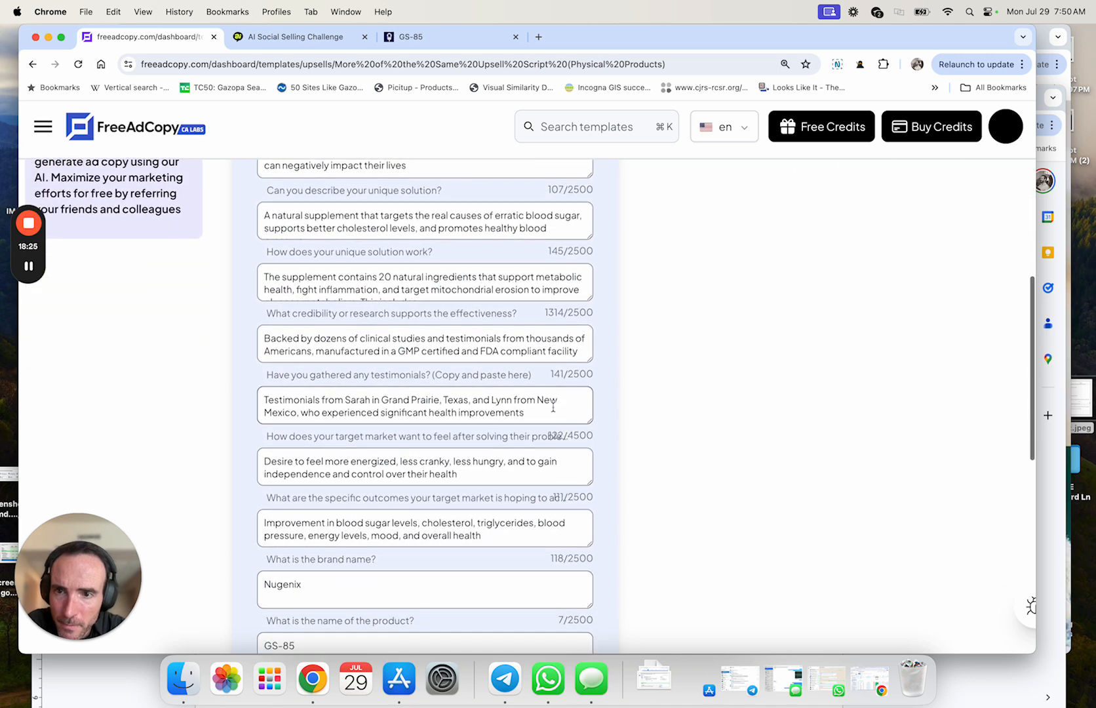
scroll(552, 403, "up", 3)
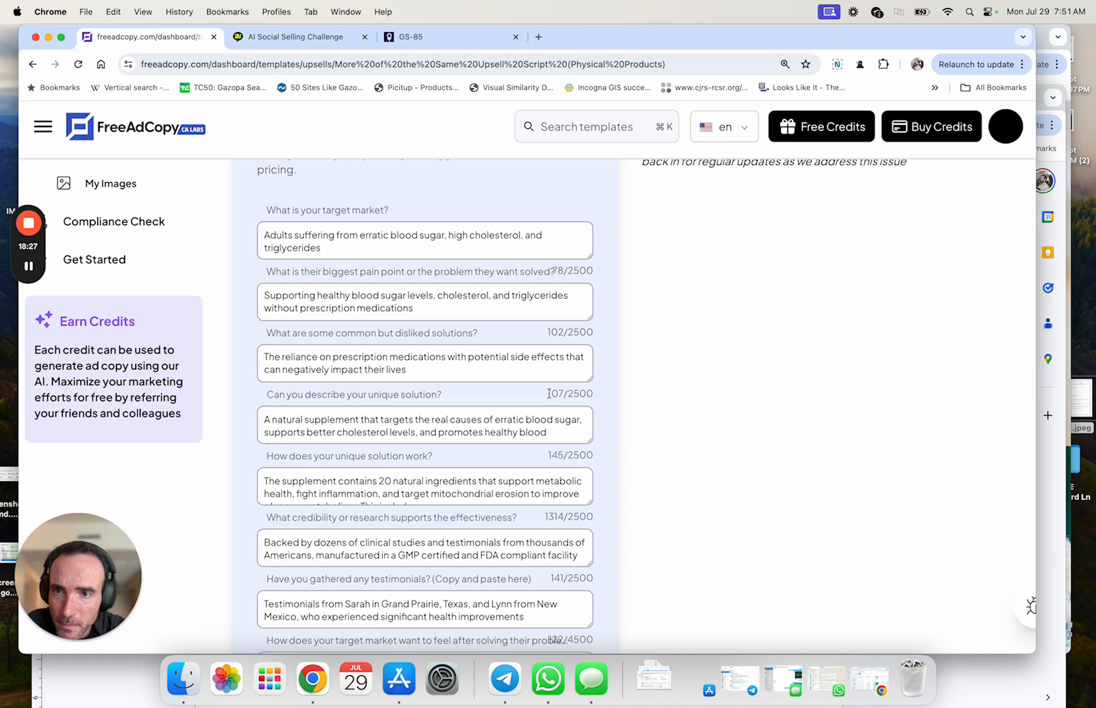
scroll(549, 393, "up", 2)
scroll(549, 393, "down", 3)
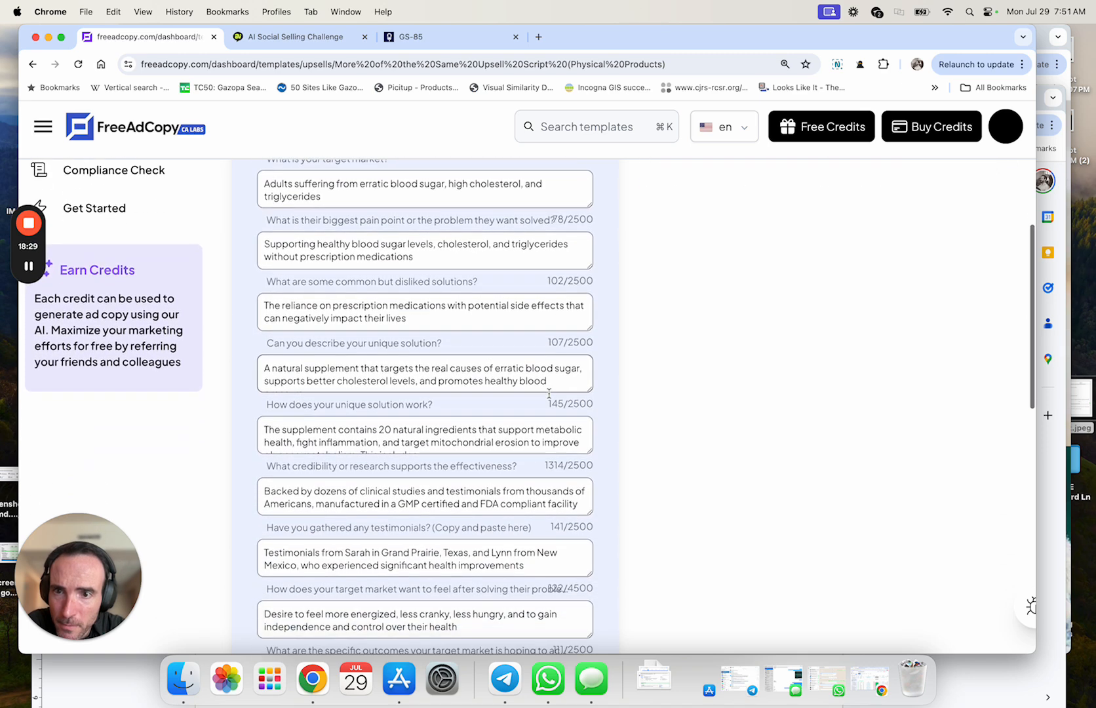
scroll(549, 394, "down", 2)
scroll(583, 383, "down", 3)
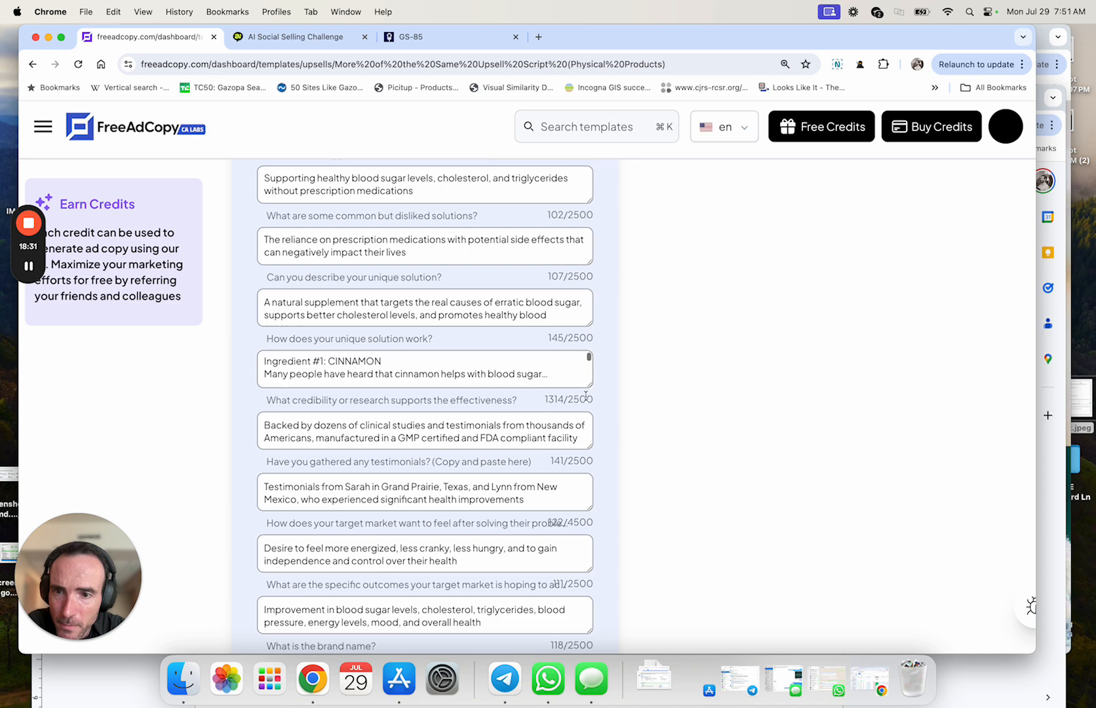
scroll(585, 394, "down", 2)
scroll(574, 407, "down", 2)
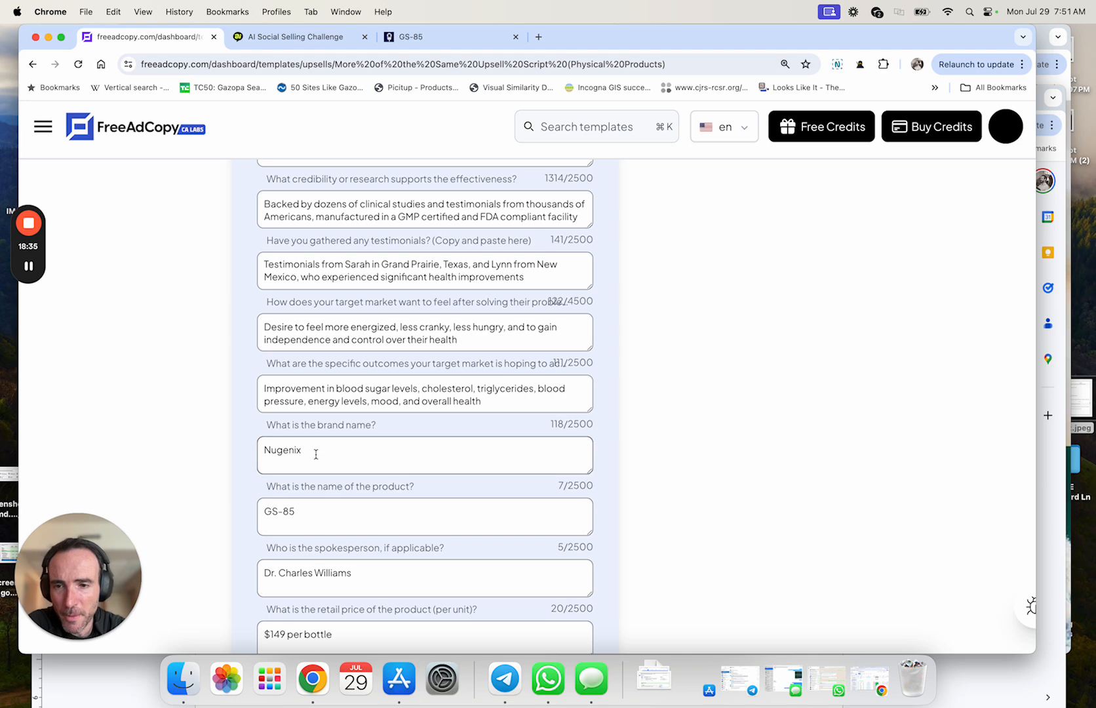
scroll(322, 518, "down", 4)
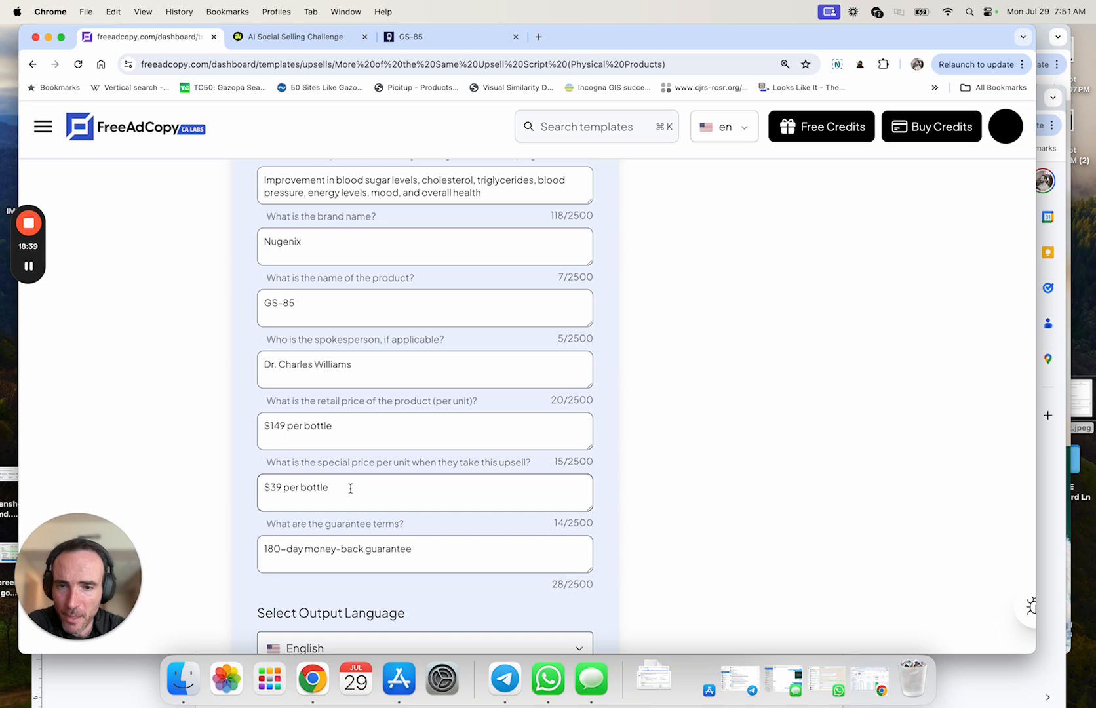
- Set the special upsell price to "$39 per bottle when they stock up and take 6 bottles." and generate the script in English with anthropic/claude-3.5-sonnet
left_click(350, 489)
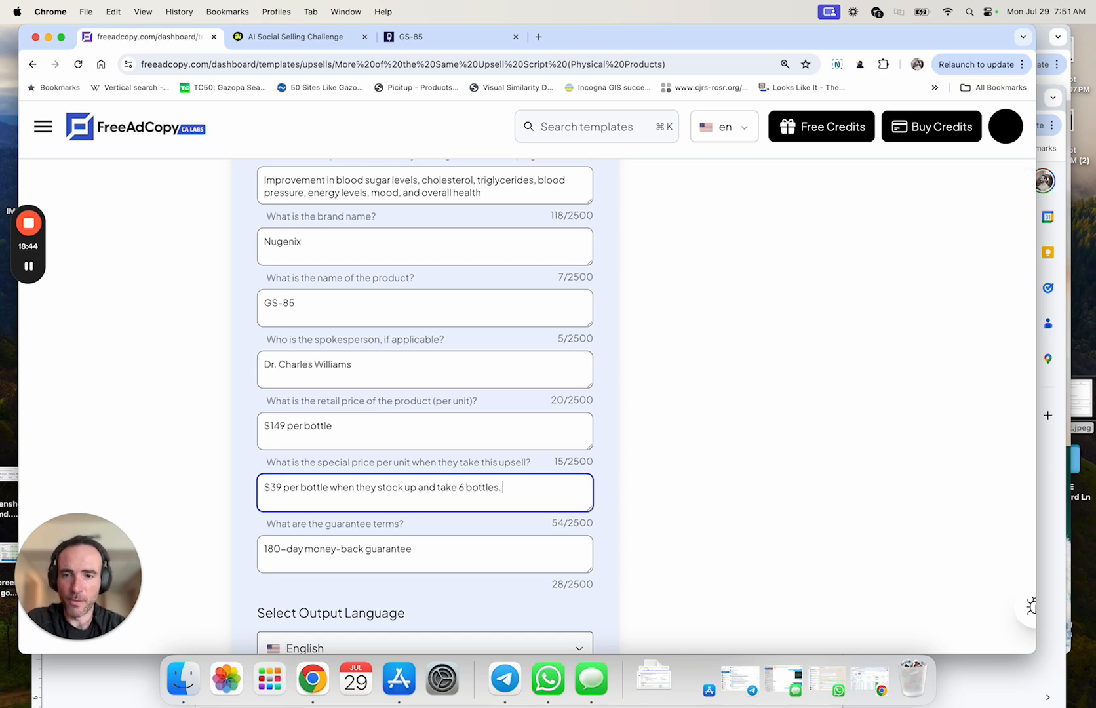
scroll(313, 428, "down", 4)
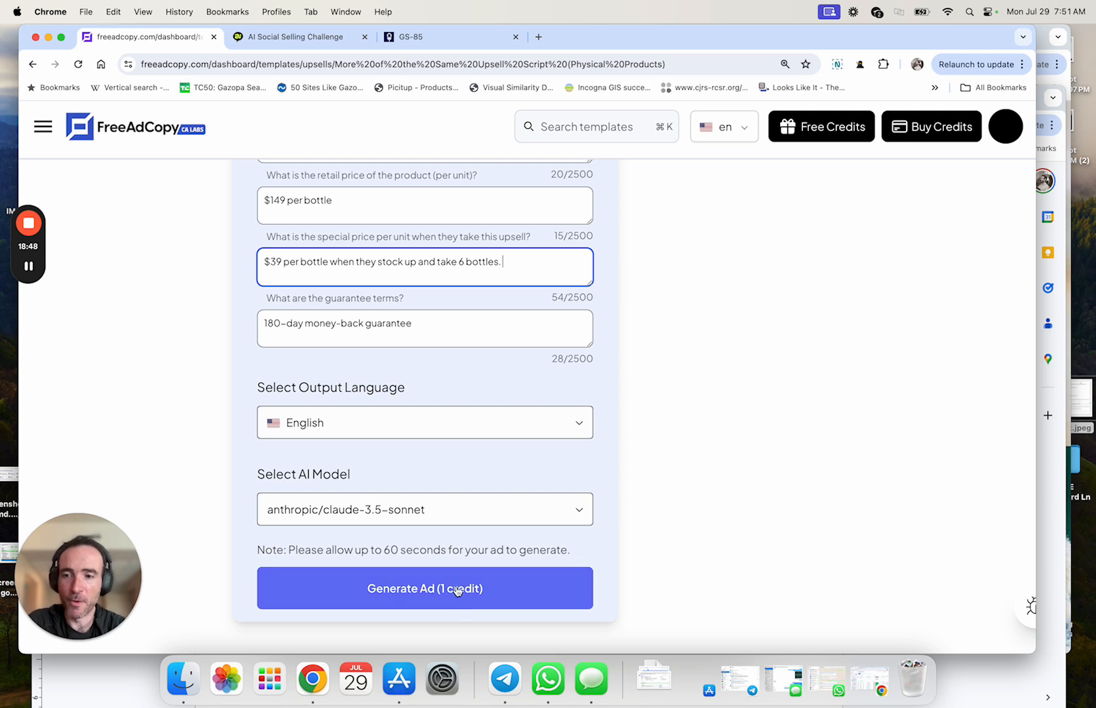
left_click(457, 590)
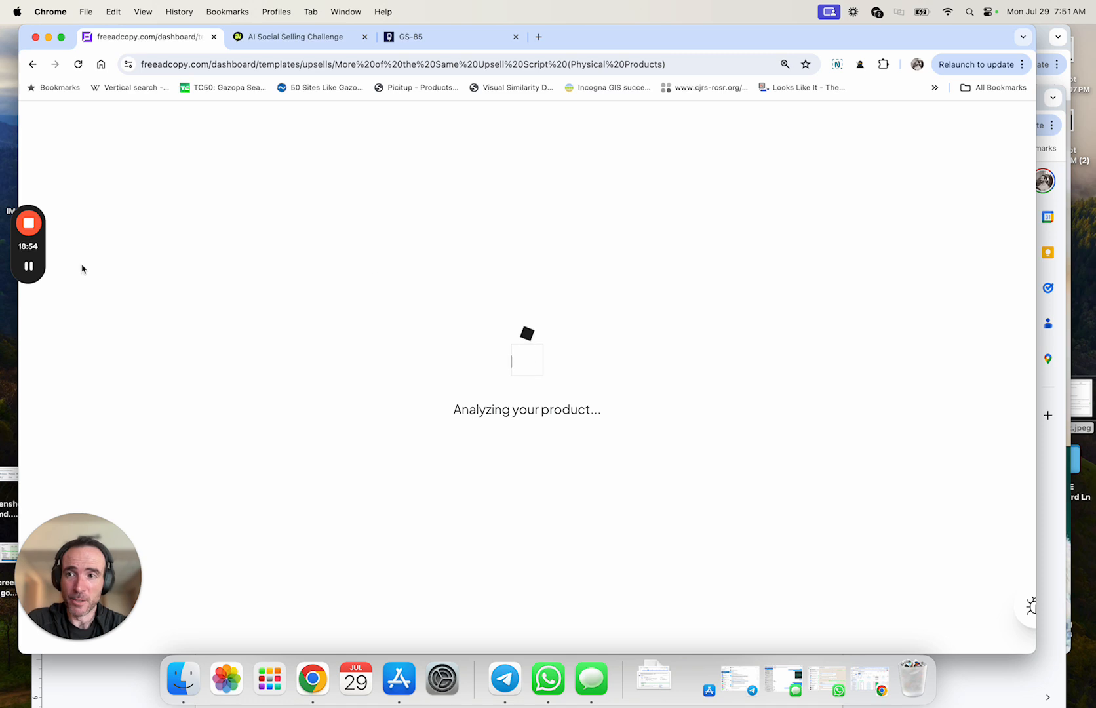
mouse_move(29, 268)
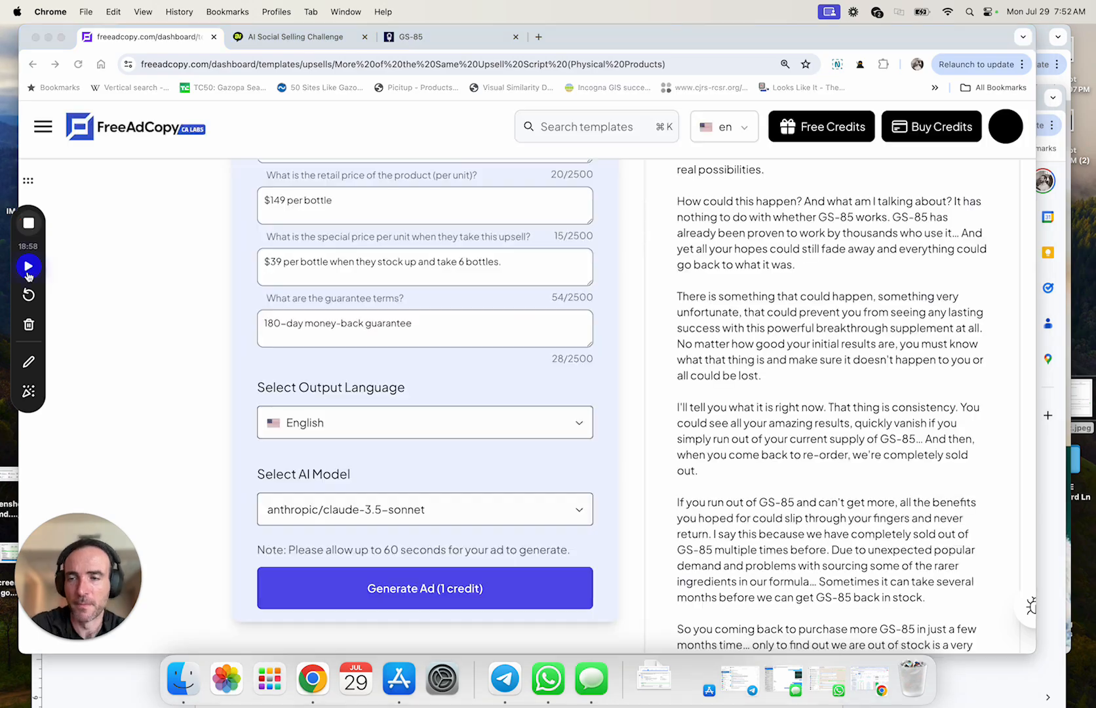
- Read the opening of the generated upsell script, from the congratulations through the passages on taking action for blood sugar, cholesterol and triglycerides
scroll(787, 364, "up", 10)
scroll(787, 364, "up", 10)
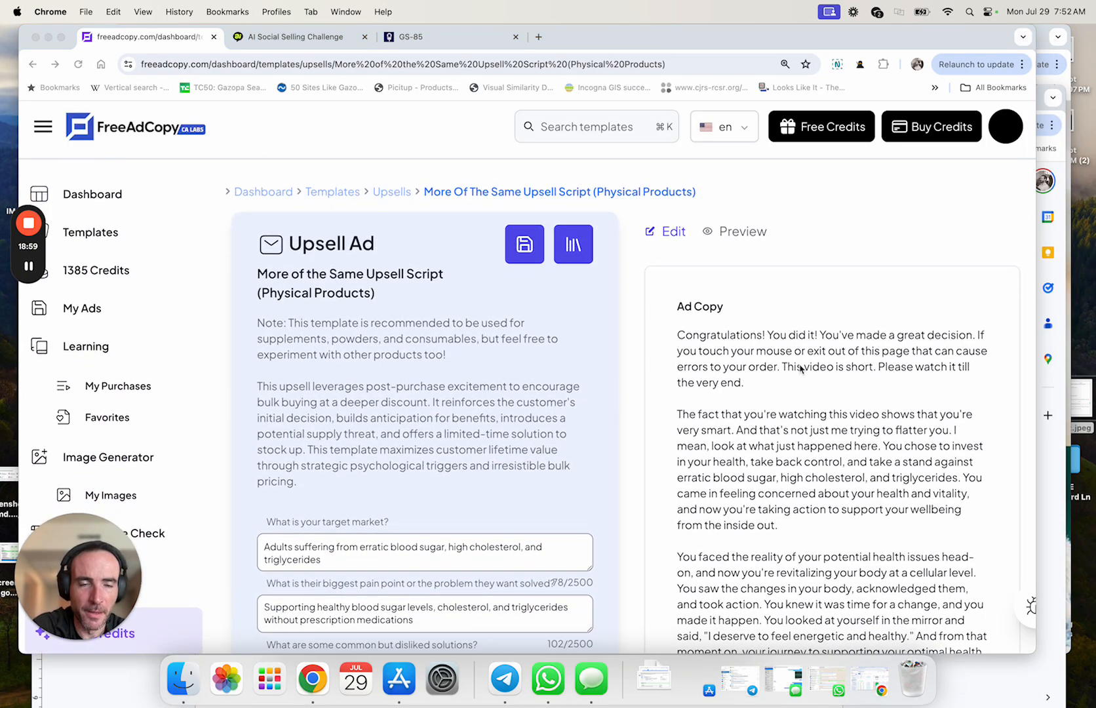
scroll(469, 348, "down", 2)
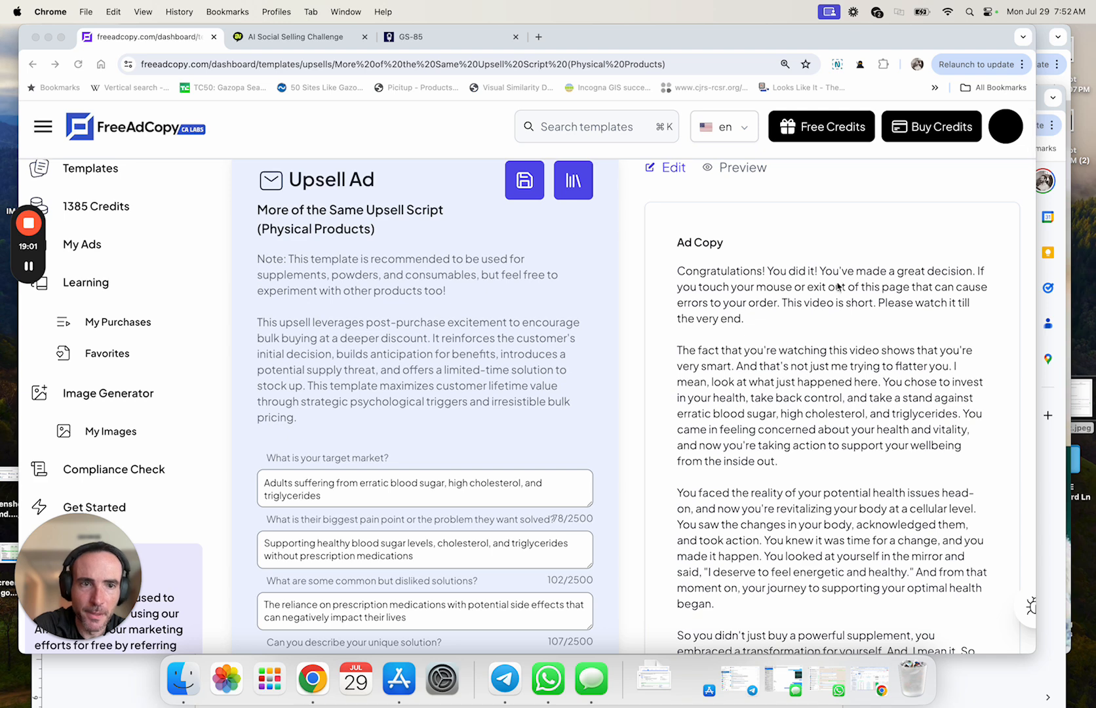
scroll(812, 305, "down", 2)
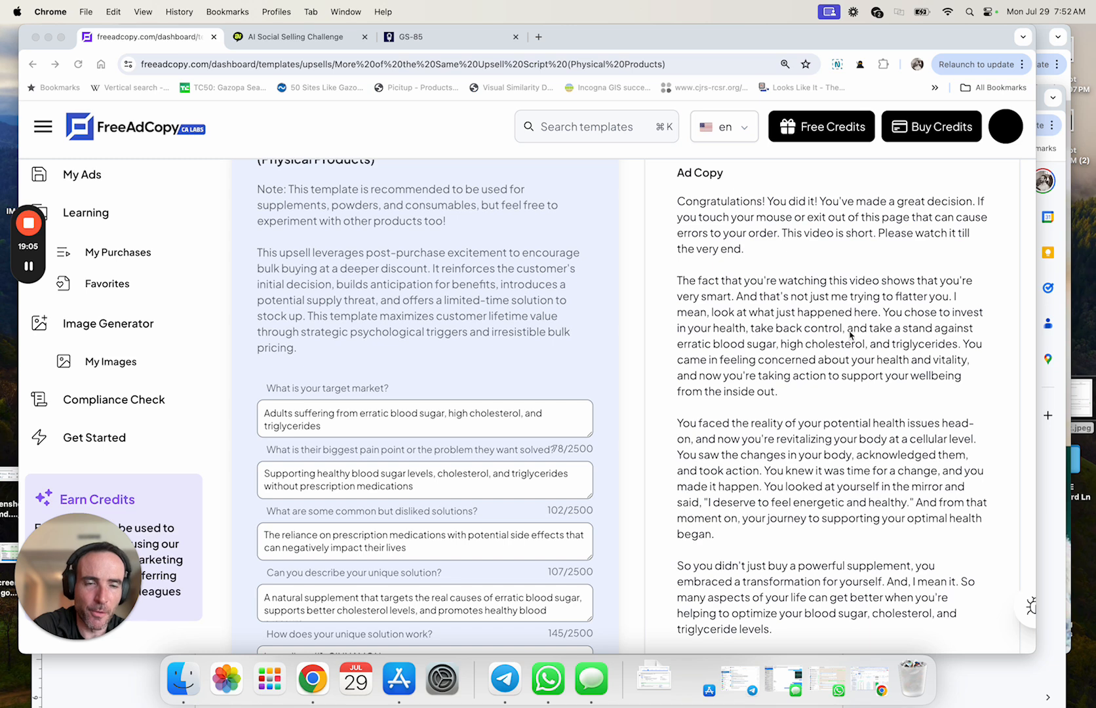
scroll(783, 340, "down", 2)
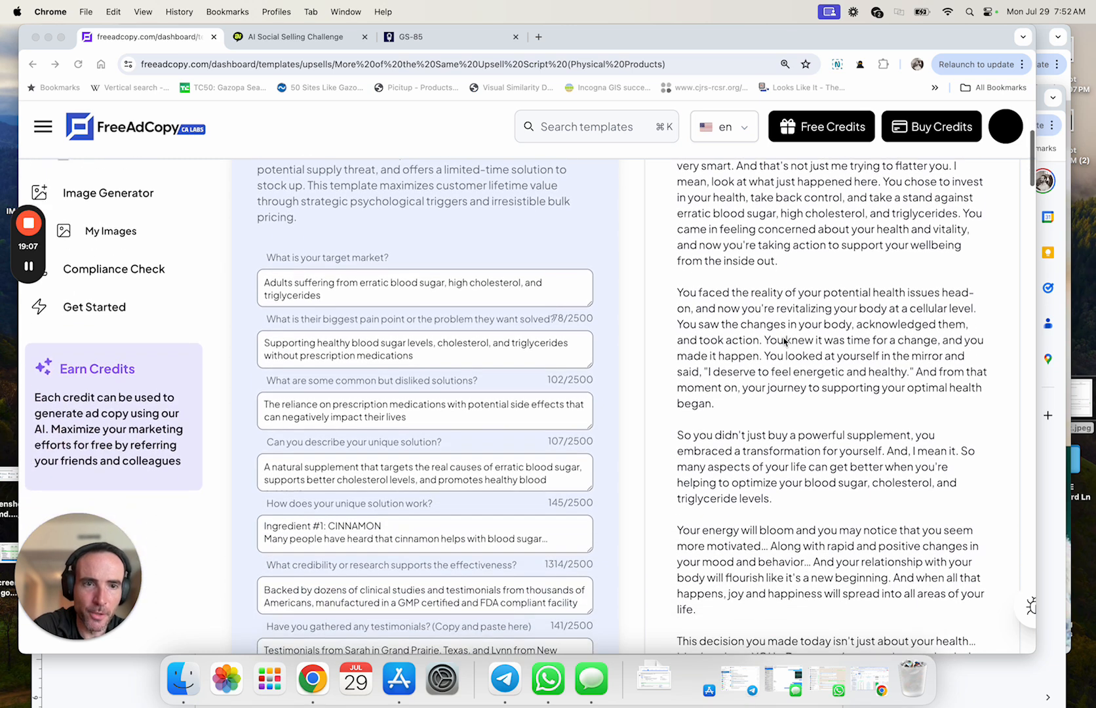
scroll(780, 321, "down", 2)
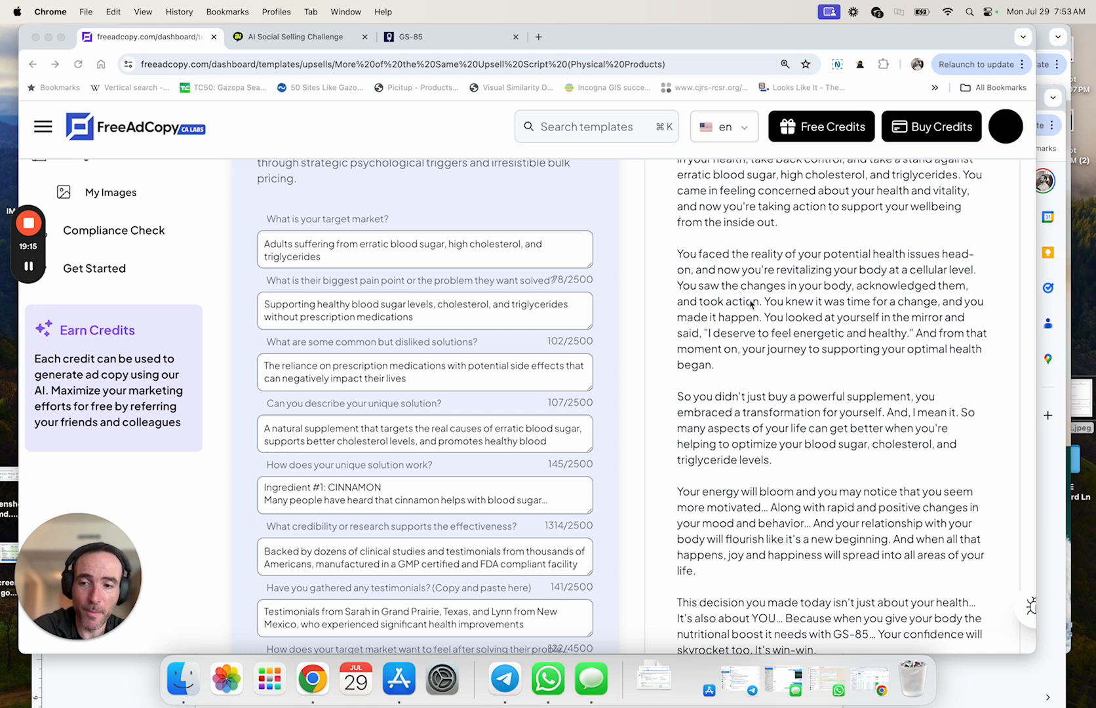
scroll(751, 304, "down", 1)
scroll(751, 303, "down", 1)
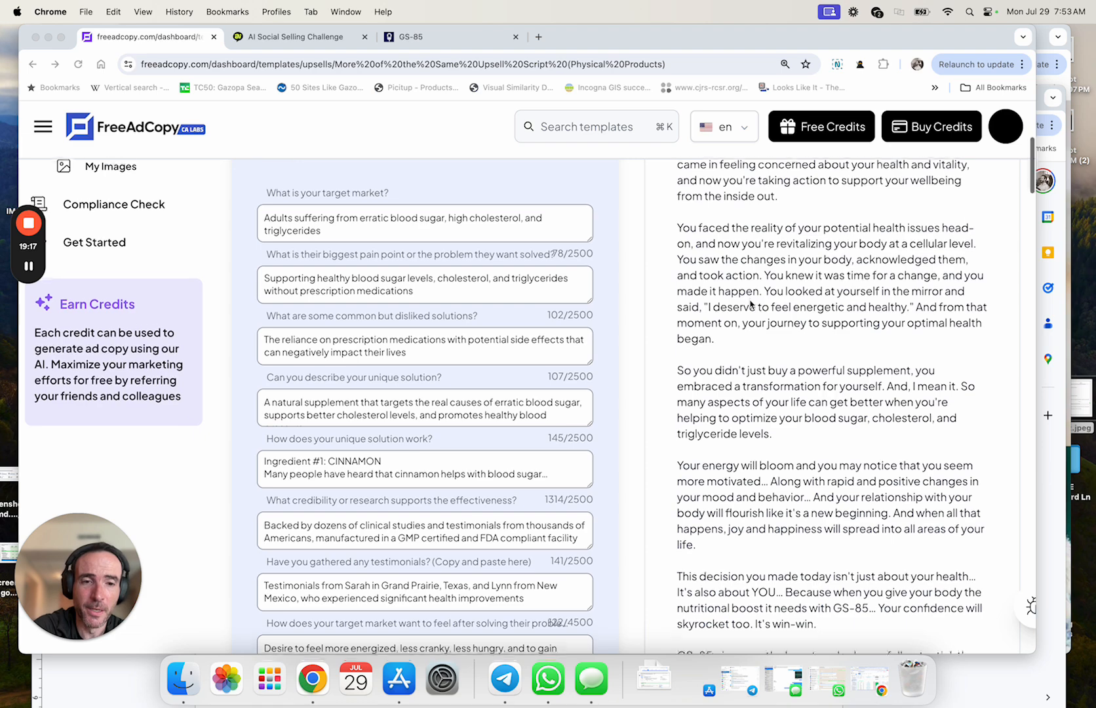
scroll(752, 303, "down", 3)
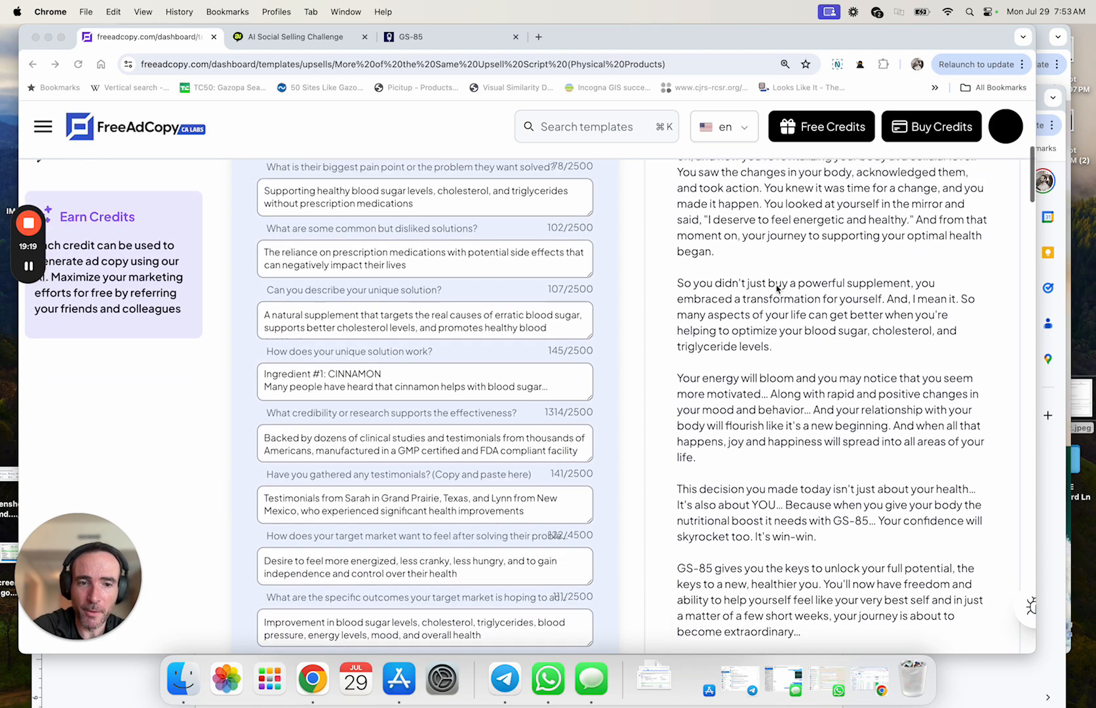
scroll(777, 289, "up", 9)
scroll(777, 289, "up", 1)
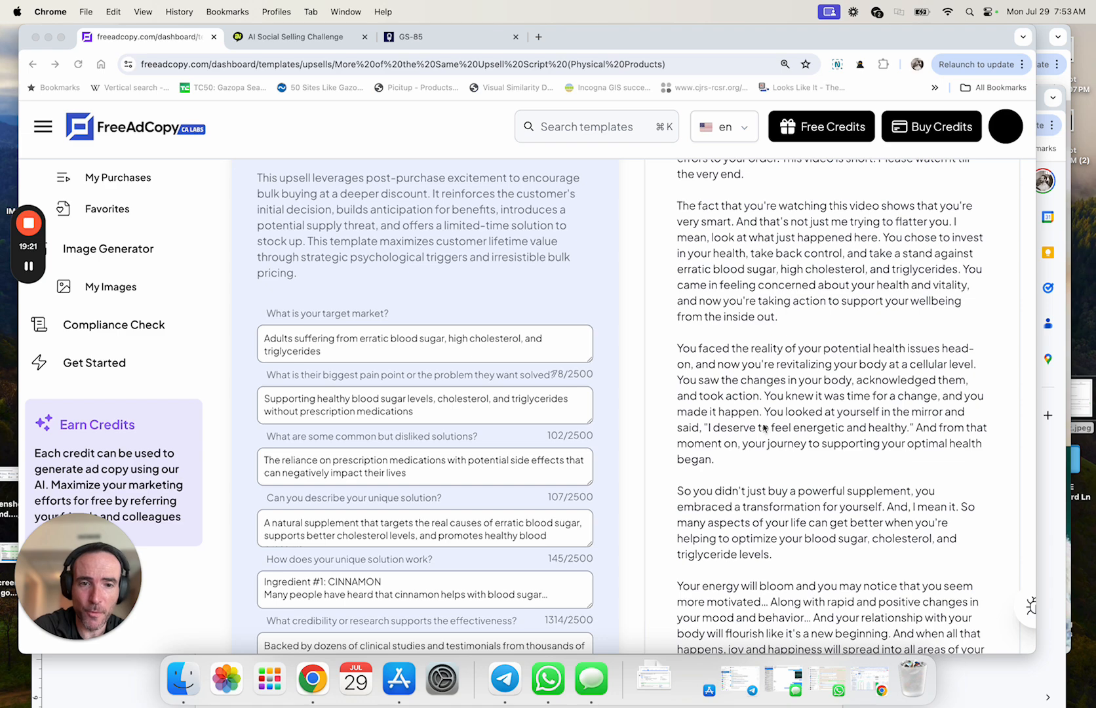
- Read the script's passages on life with GS-85 and highlight the sentences starting with "Maybe this was just a dream, after all."
scroll(764, 427, "down", 5)
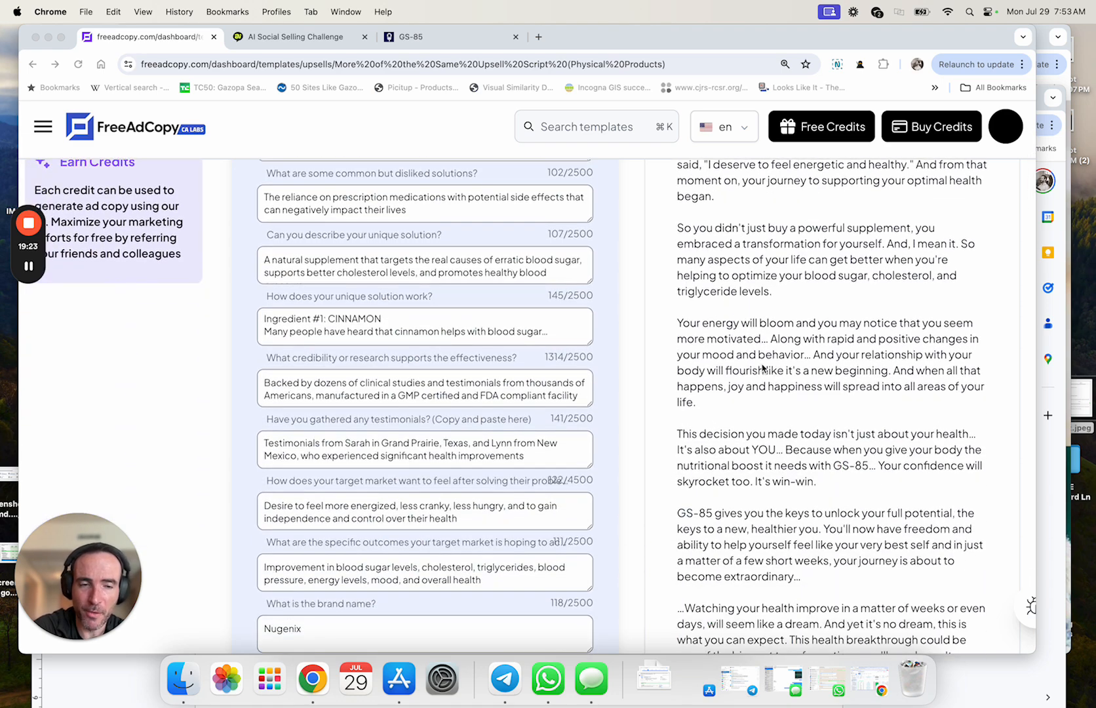
scroll(780, 377, "down", 3)
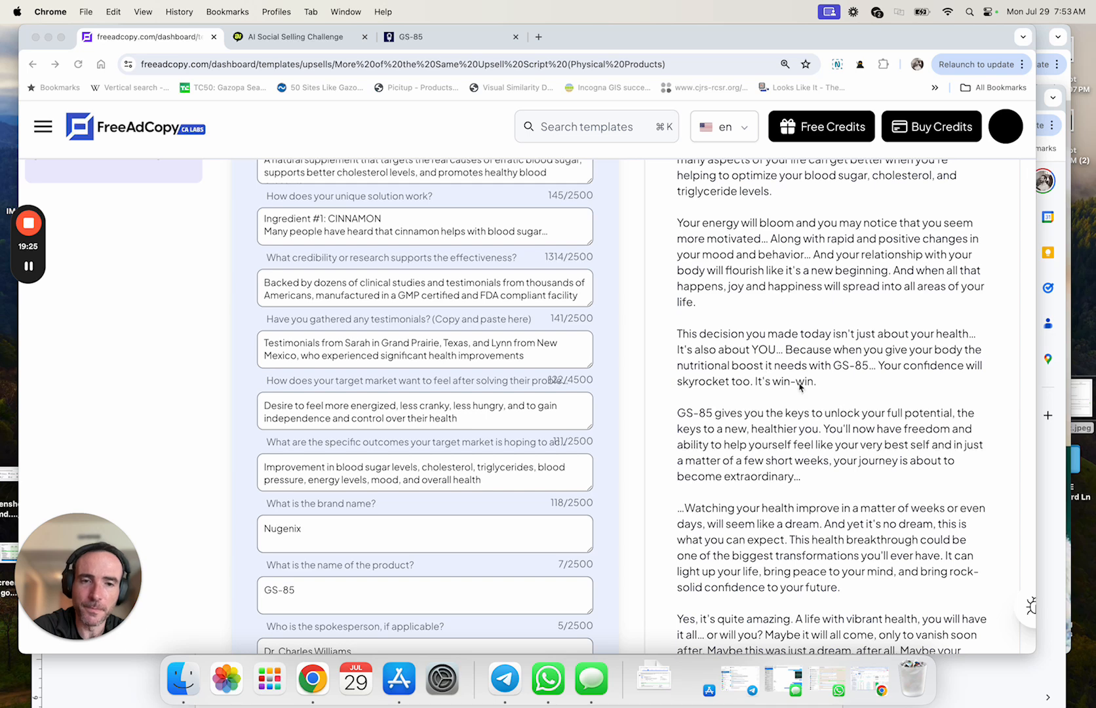
scroll(761, 434, "down", 5)
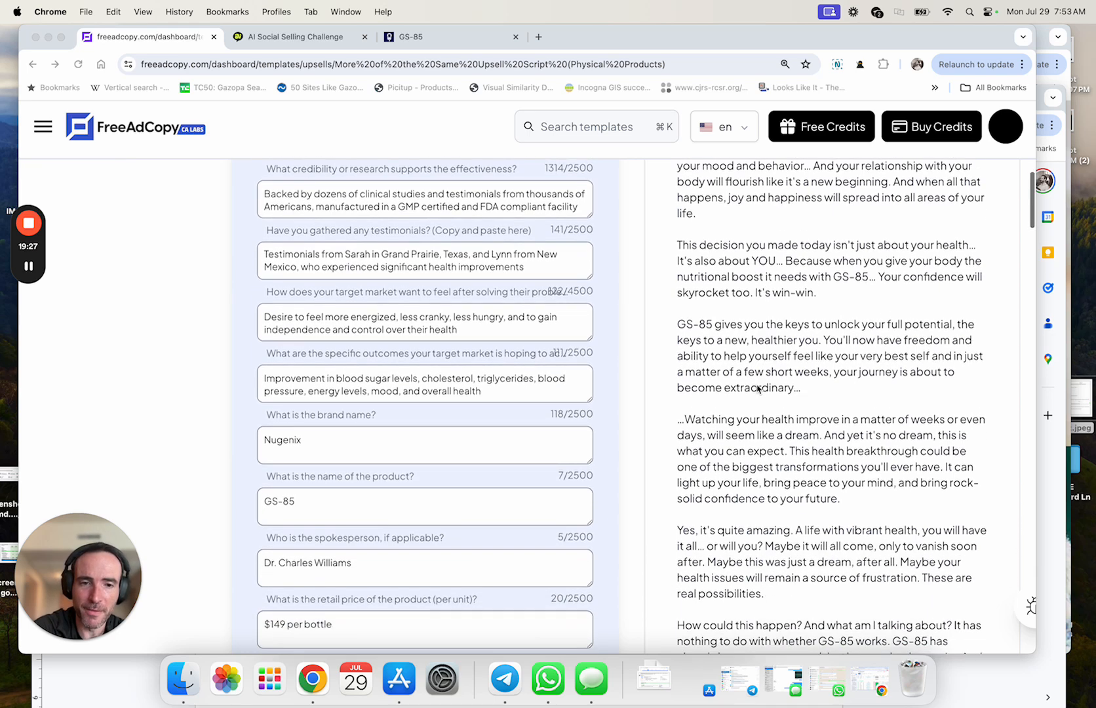
scroll(761, 390, "down", 1)
left_click(811, 399)
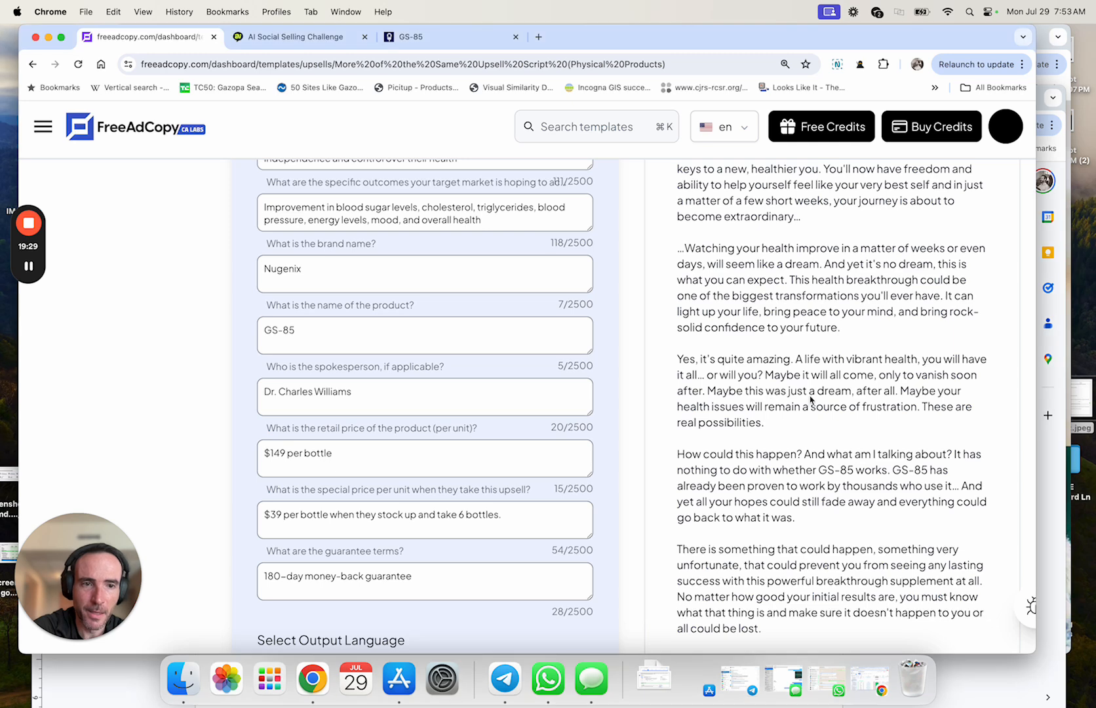
left_click_drag(716, 391, 828, 427)
scroll(827, 428, "down", 1)
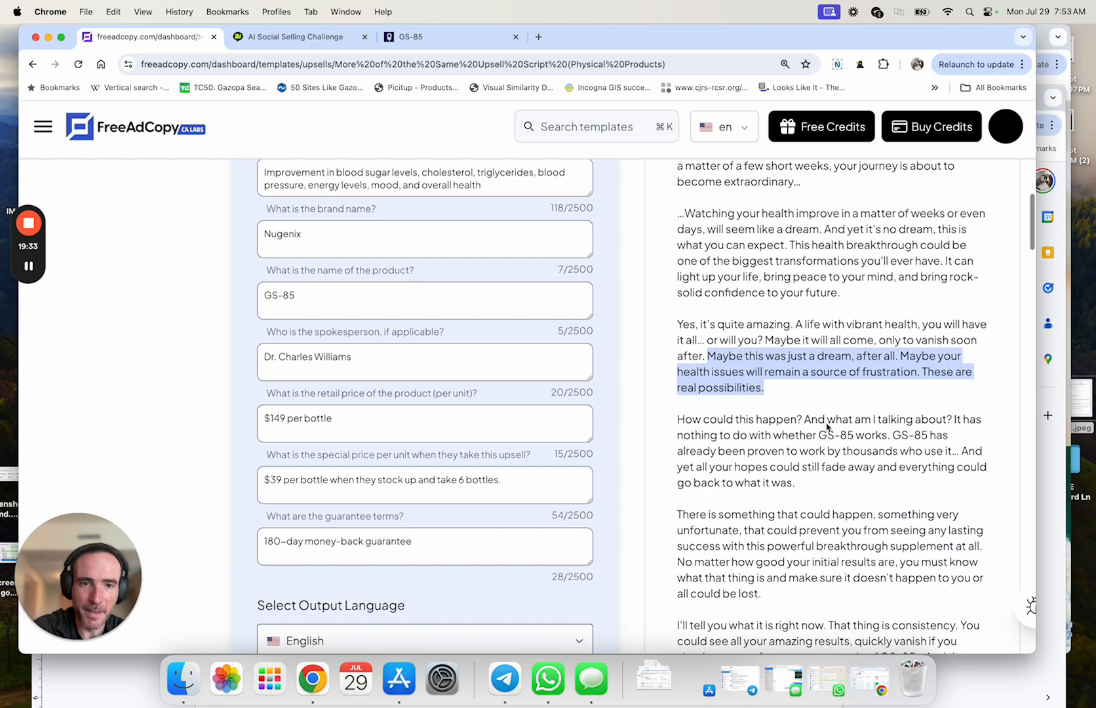
scroll(805, 385, "down", 2)
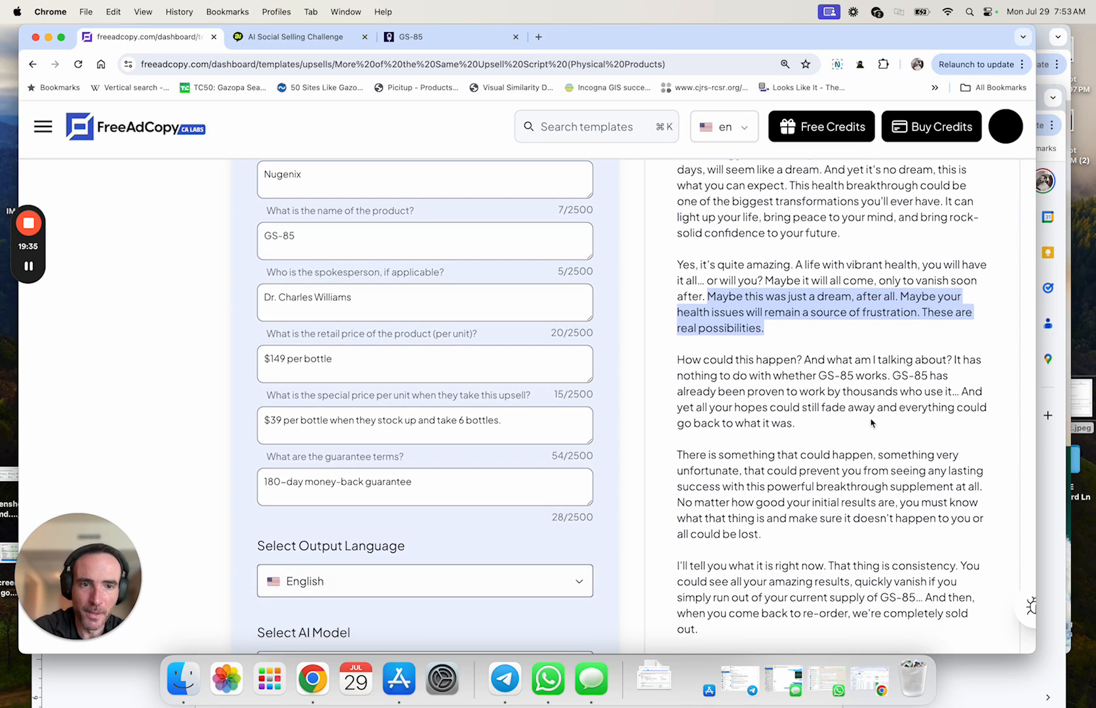
- Read and highlight in turn the script's paragraphs on something unfortunate happening, the need for consistency, and running out of GS-85
left_click(843, 384)
scroll(811, 378, "down", 1)
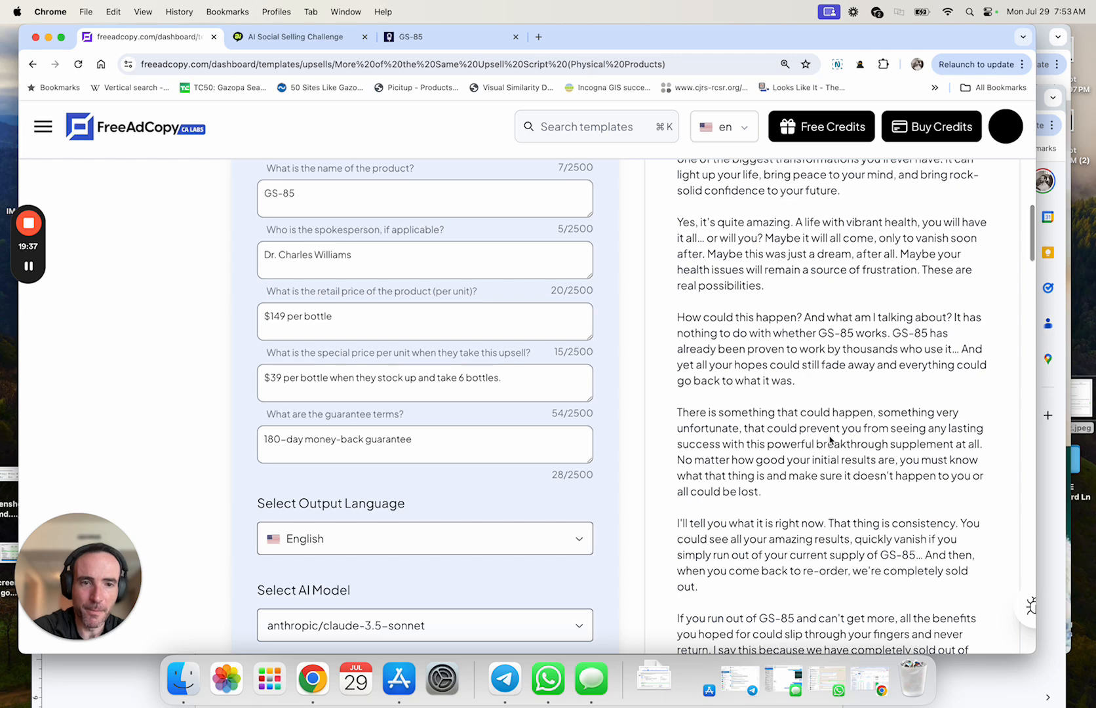
scroll(821, 466, "down", 1)
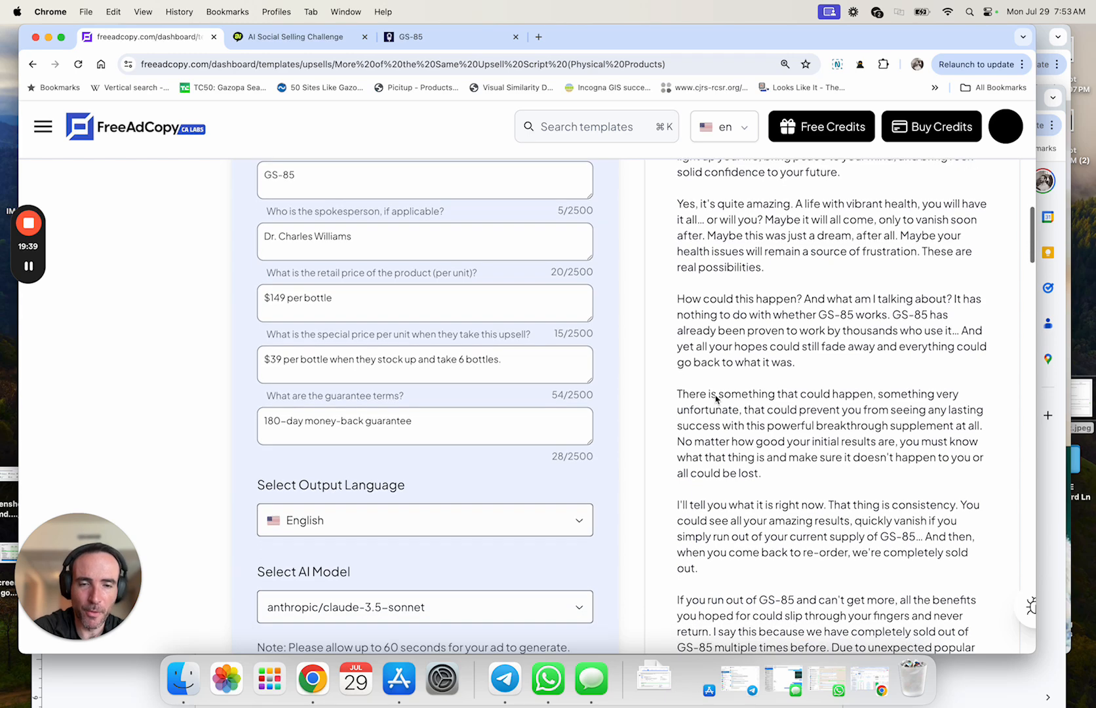
left_click_drag(680, 394, 784, 476)
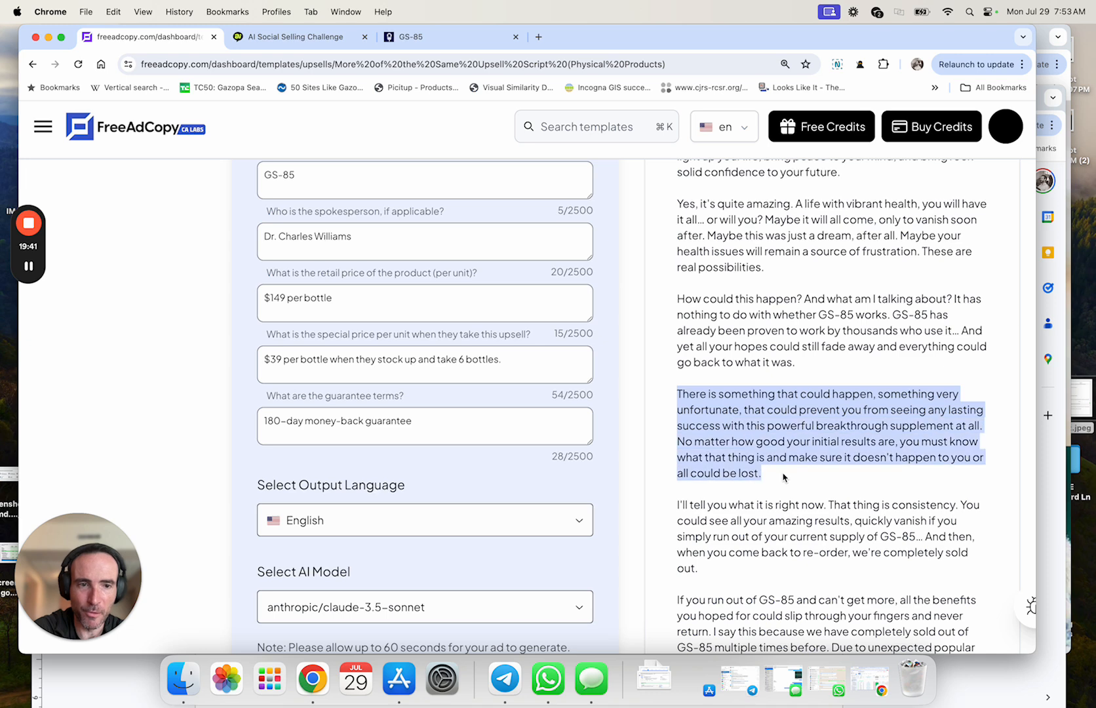
scroll(804, 445, "down", 5)
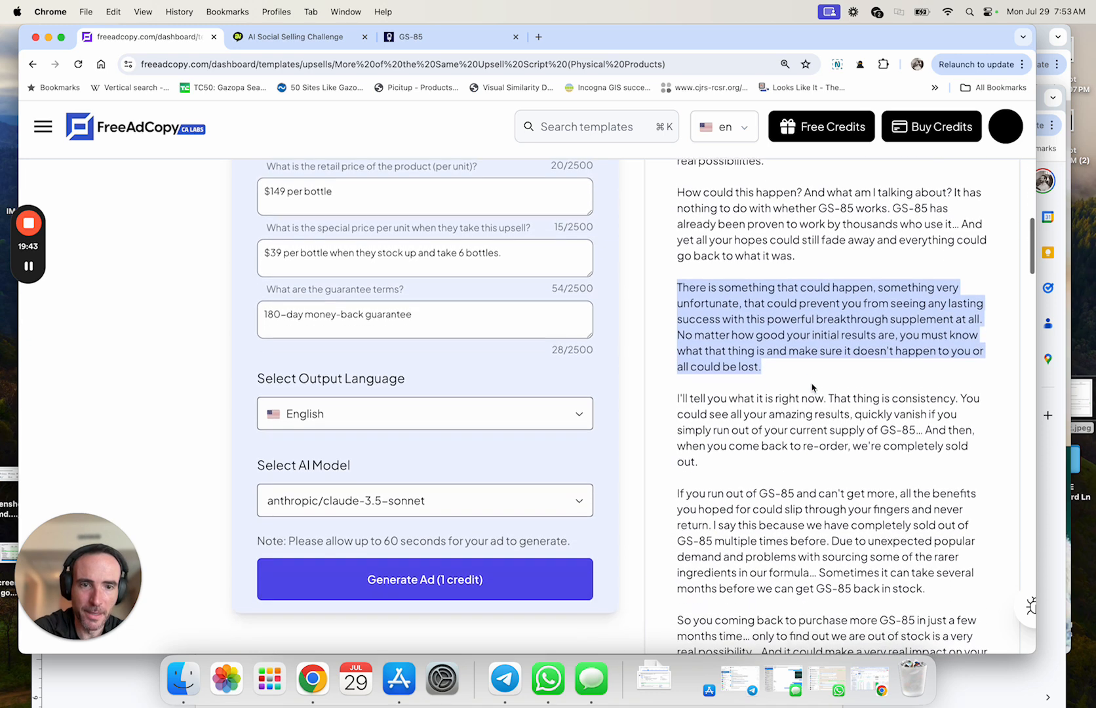
left_click(819, 417)
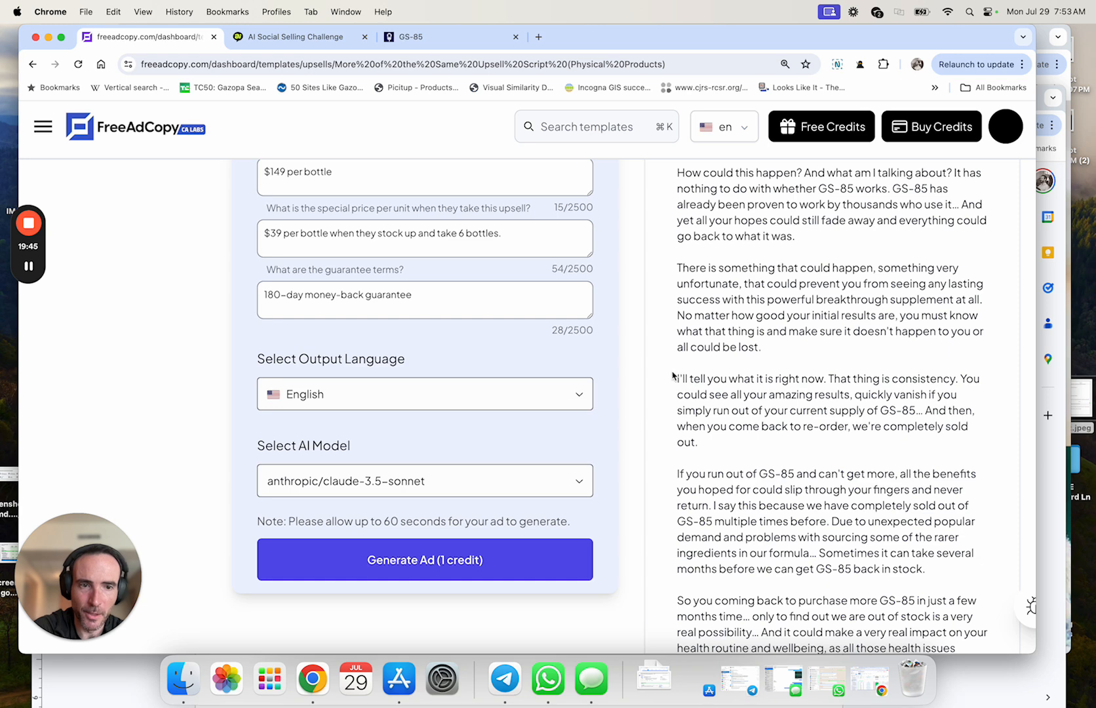
left_click_drag(673, 376, 777, 436)
scroll(777, 436, "down", 5)
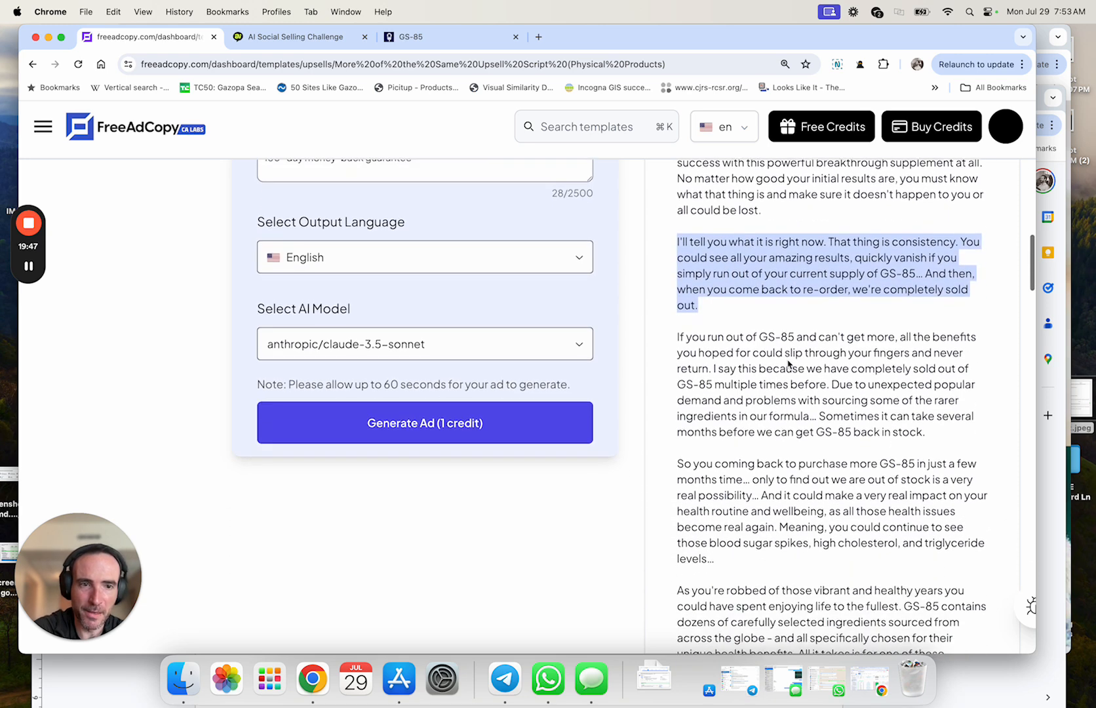
left_click(789, 364)
left_click_drag(680, 338, 969, 446)
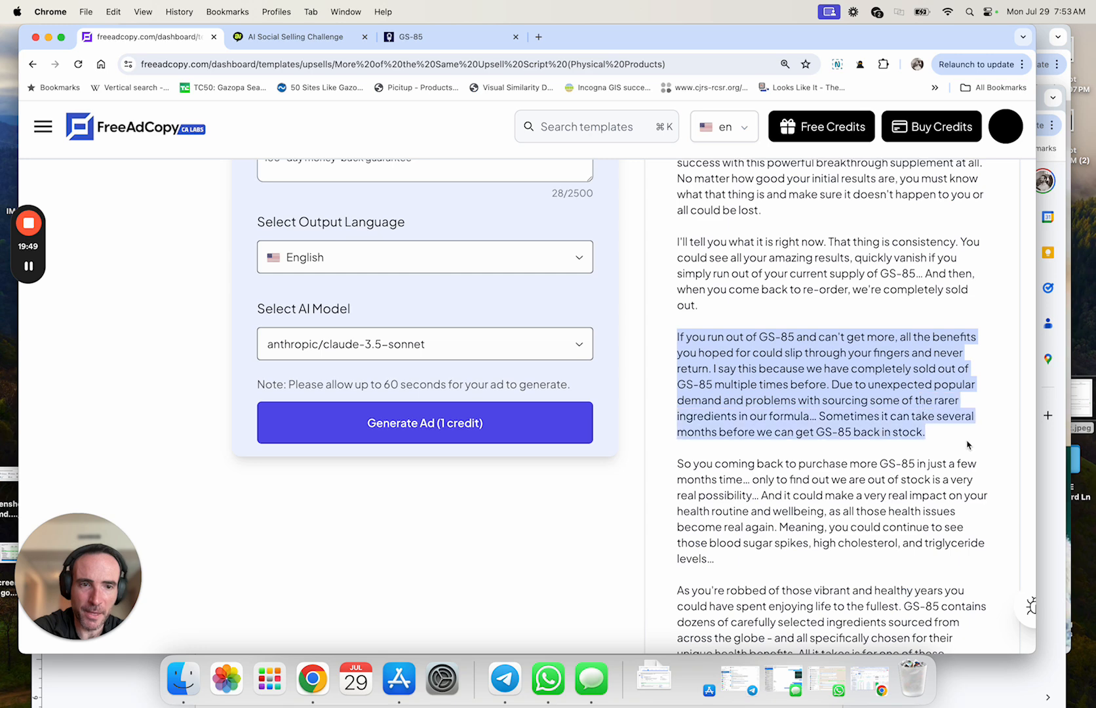
- Read the script's stock shortage and supply chain paragraphs and highlight the one starting with "So we wanted to do everything we could"
scroll(969, 446, "down", 3)
scroll(800, 393, "down", 2)
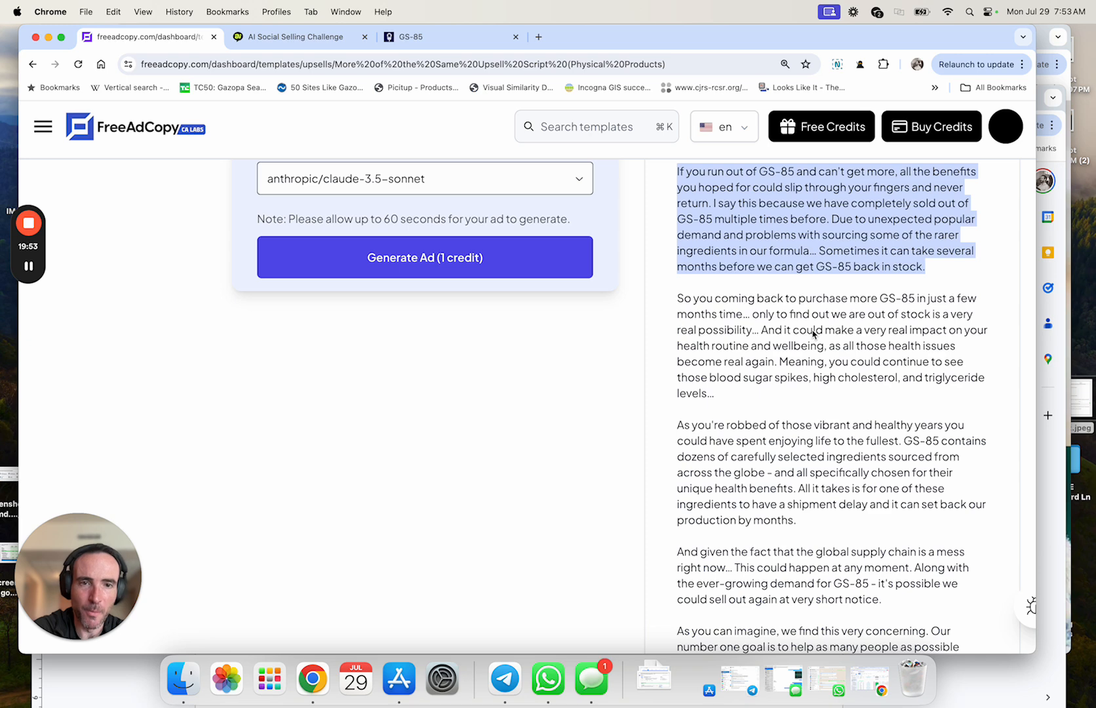
scroll(813, 335, "down", 1)
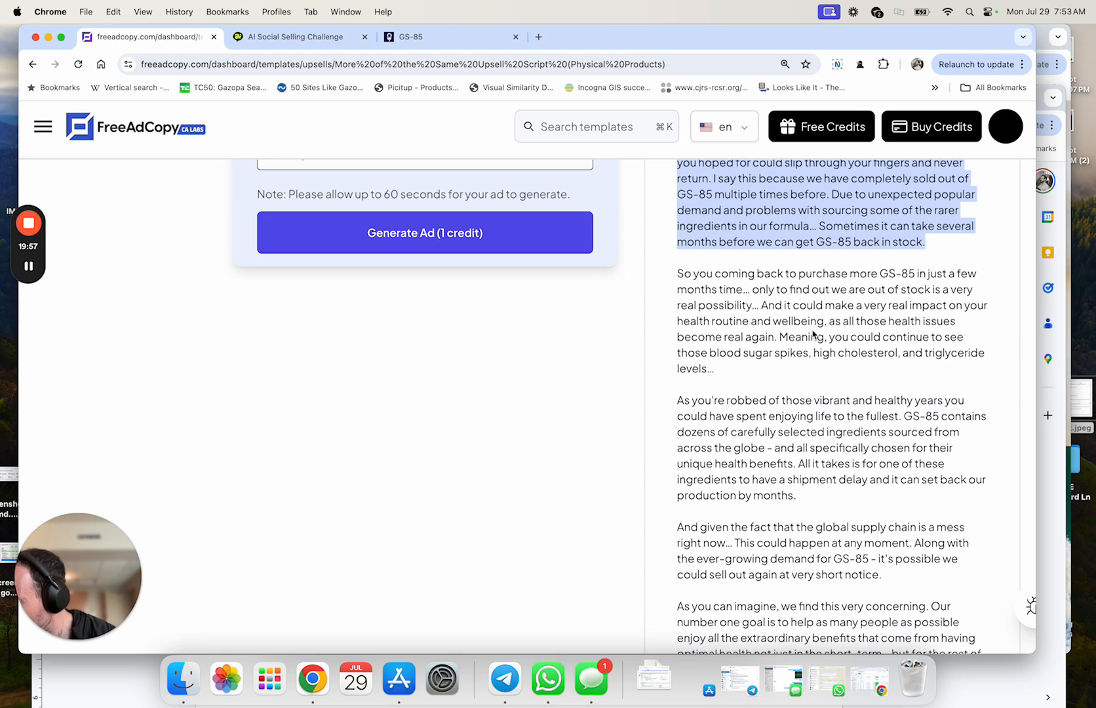
scroll(813, 334, "down", 5)
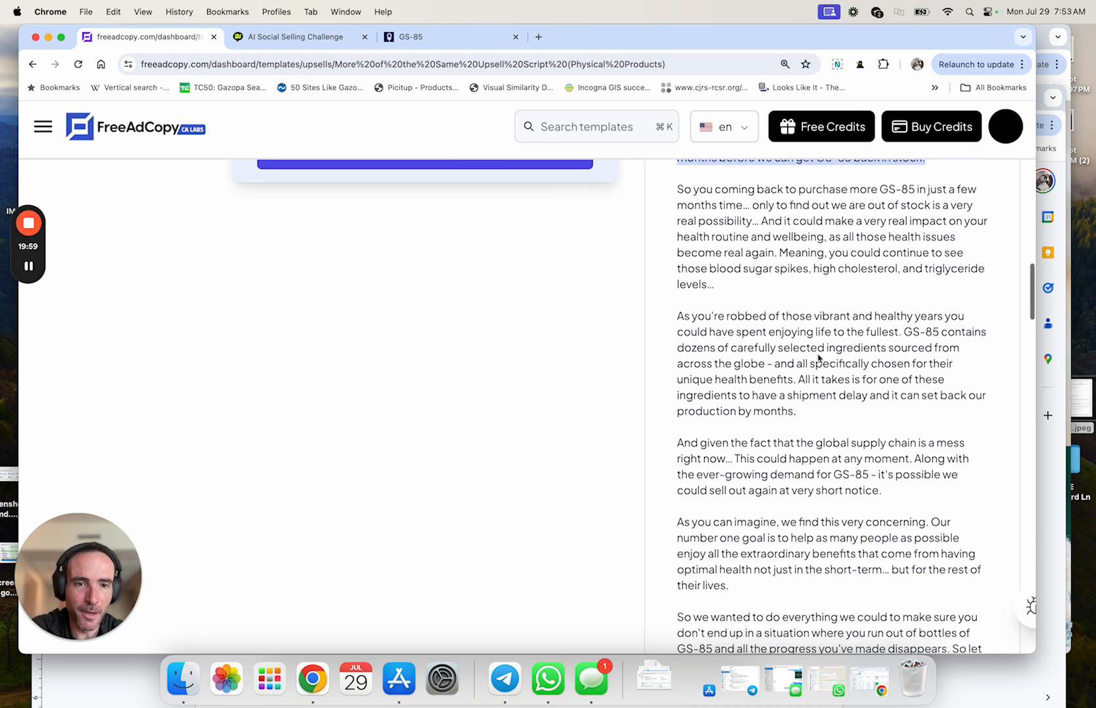
scroll(818, 357, "down", 10)
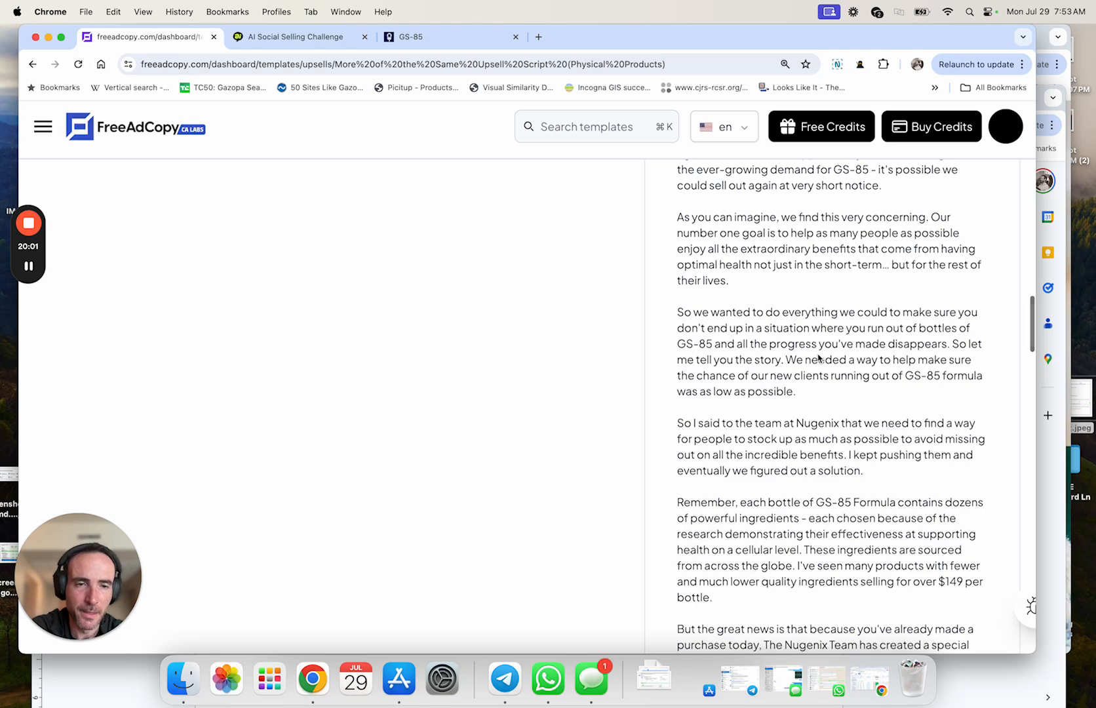
left_click_drag(816, 403, 648, 312)
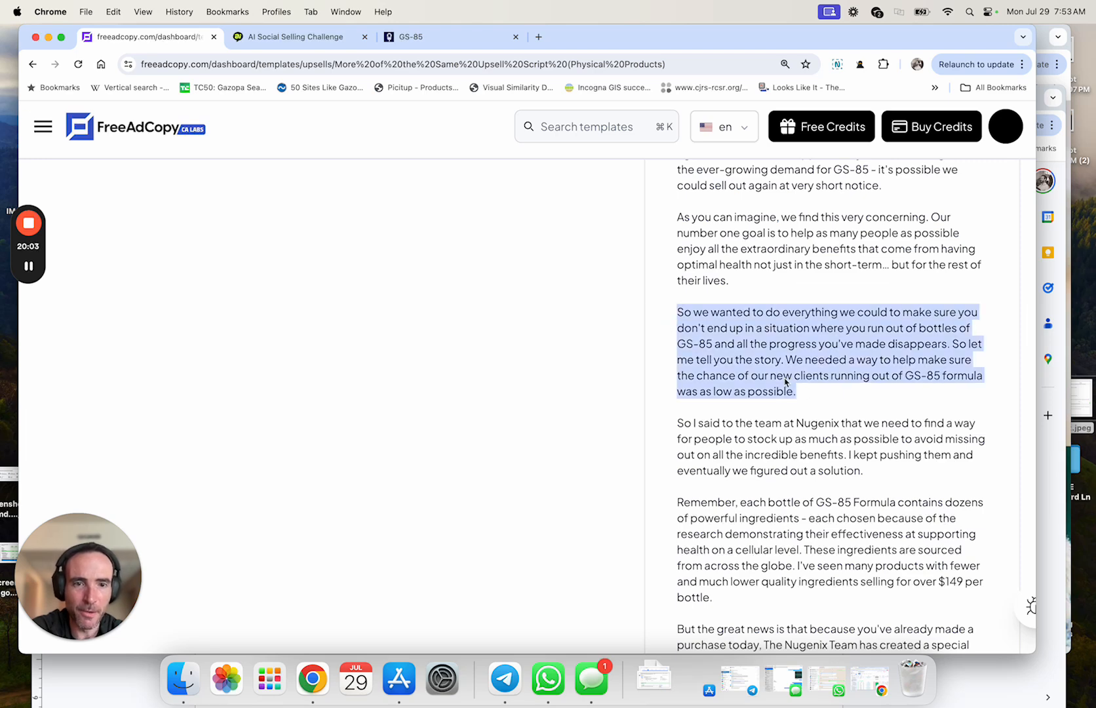
- Review the script's pitch for stocking up, highlighting the Nugenix team paragraph and the offer of 6 additional bottles at $39 per bottle
scroll(807, 438, "down", 4)
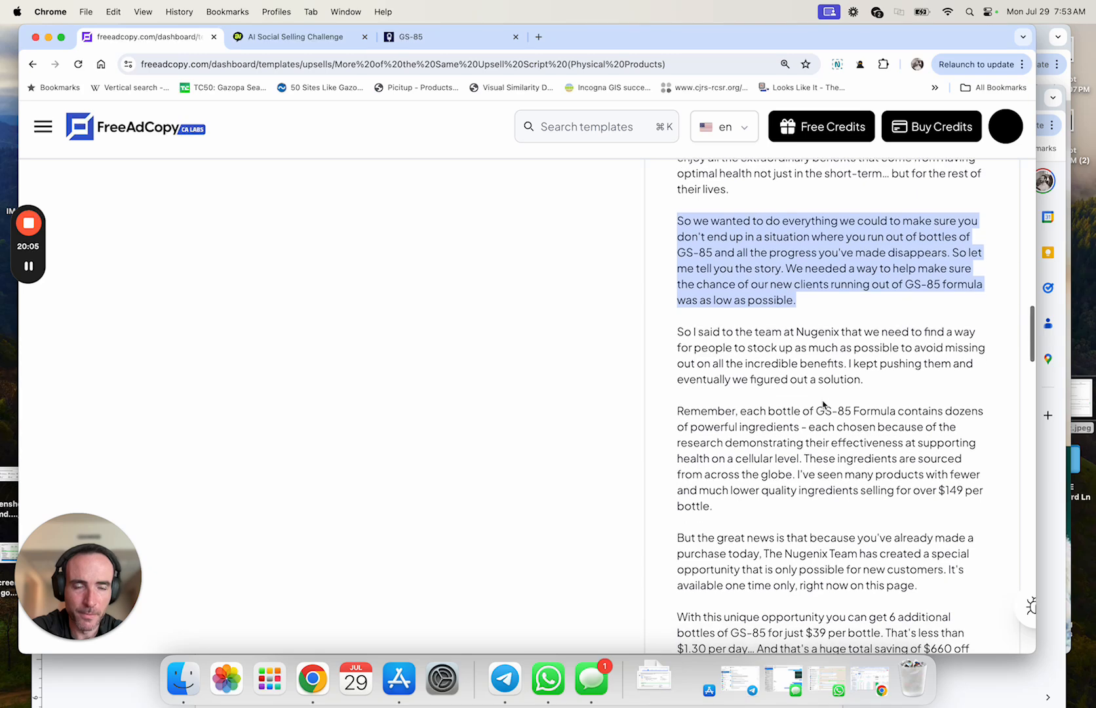
triple_click(772, 335)
scroll(776, 335, "down", 5)
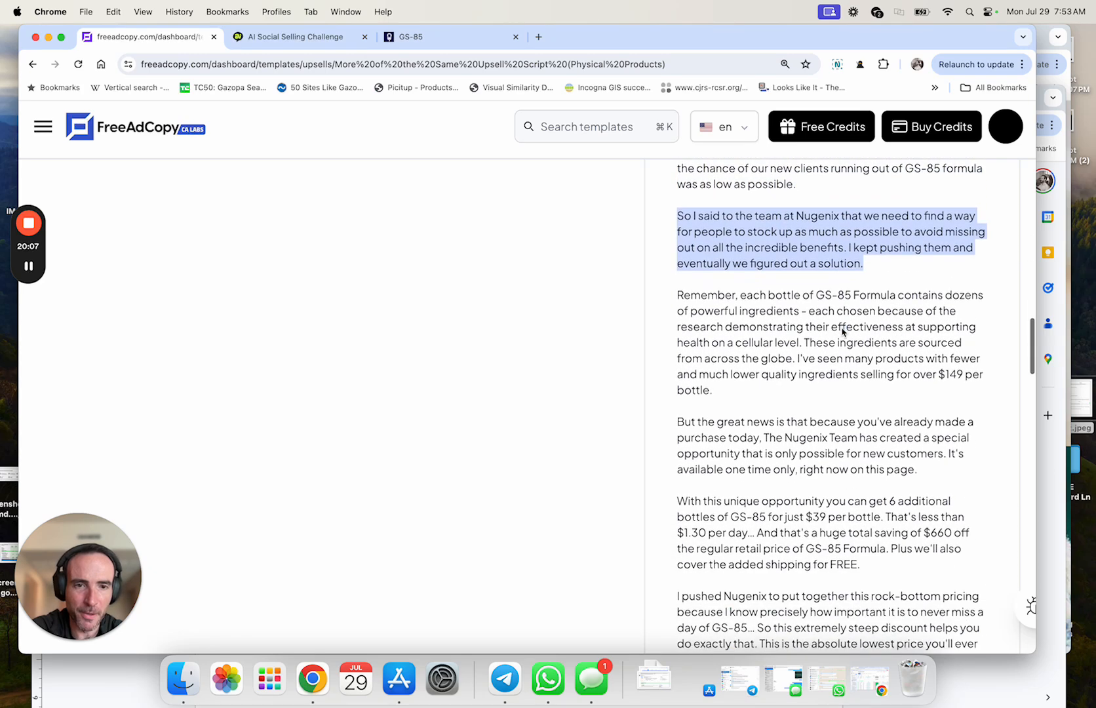
scroll(842, 332, "down", 5)
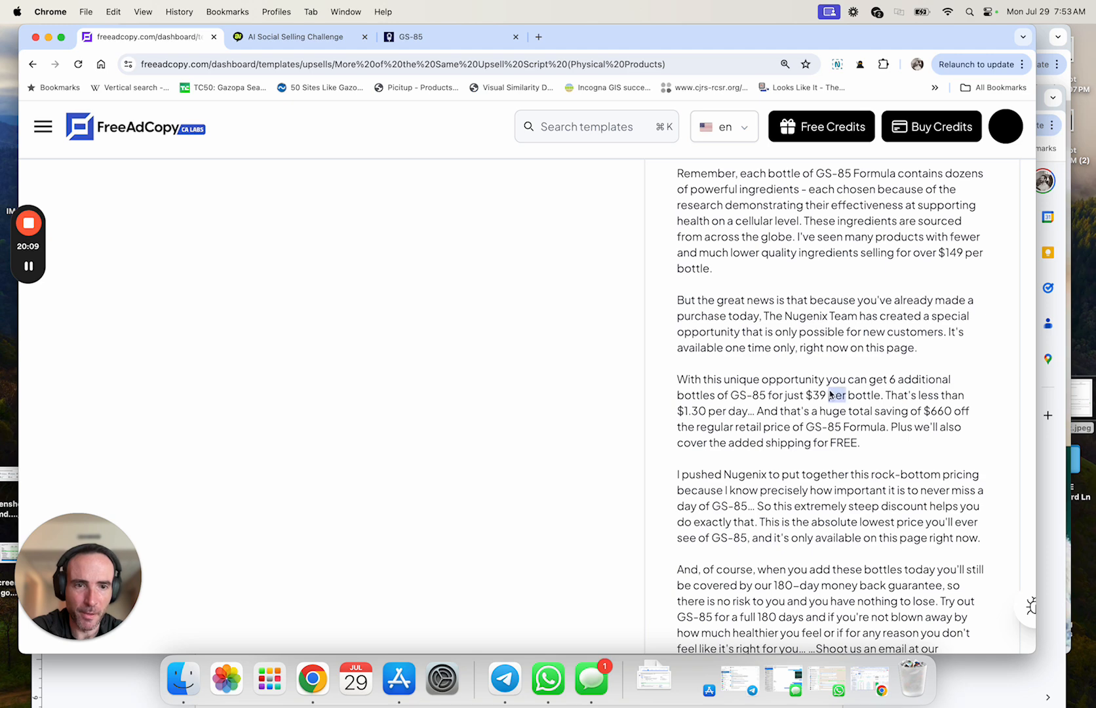
triple_click(831, 394)
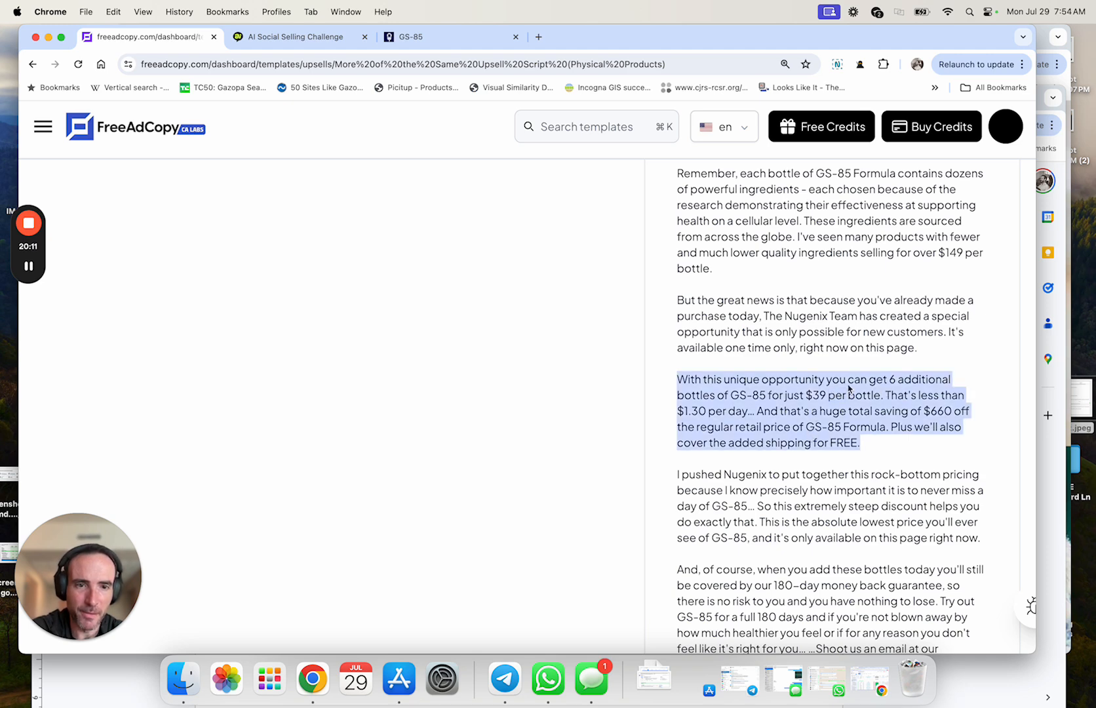
scroll(848, 389, "down", 3)
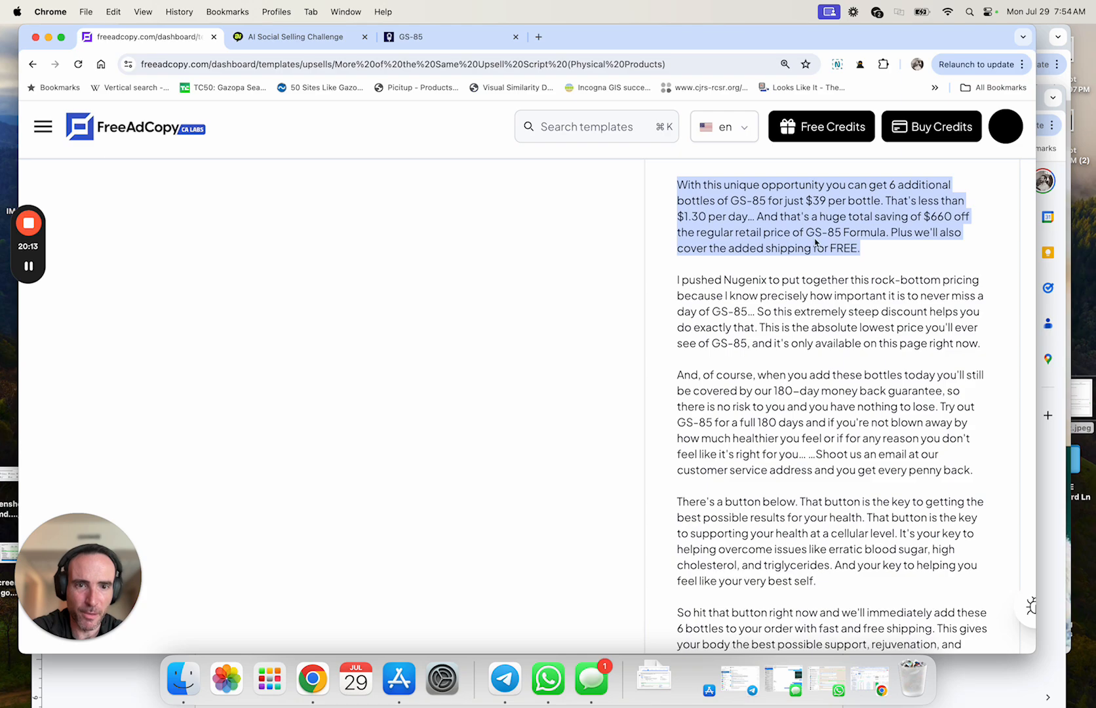
- Skim the rest of the upsell script through the customer testimonials and final call to action, and return to its beginning
scroll(816, 242, "down", 15)
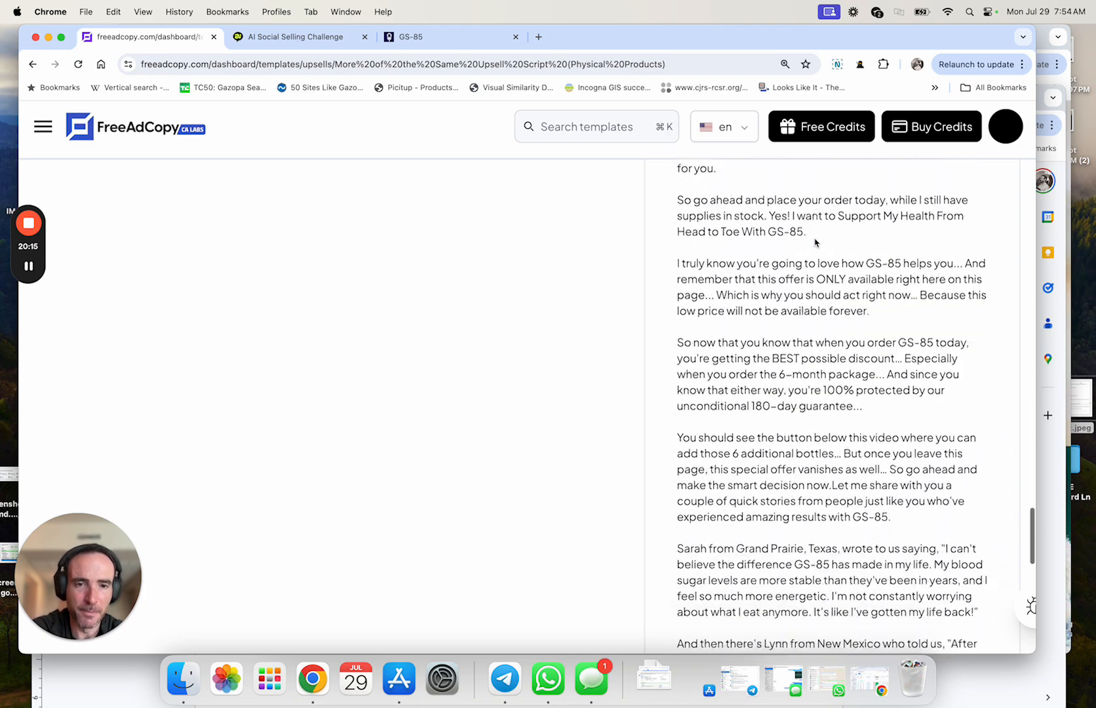
scroll(815, 242, "down", 15)
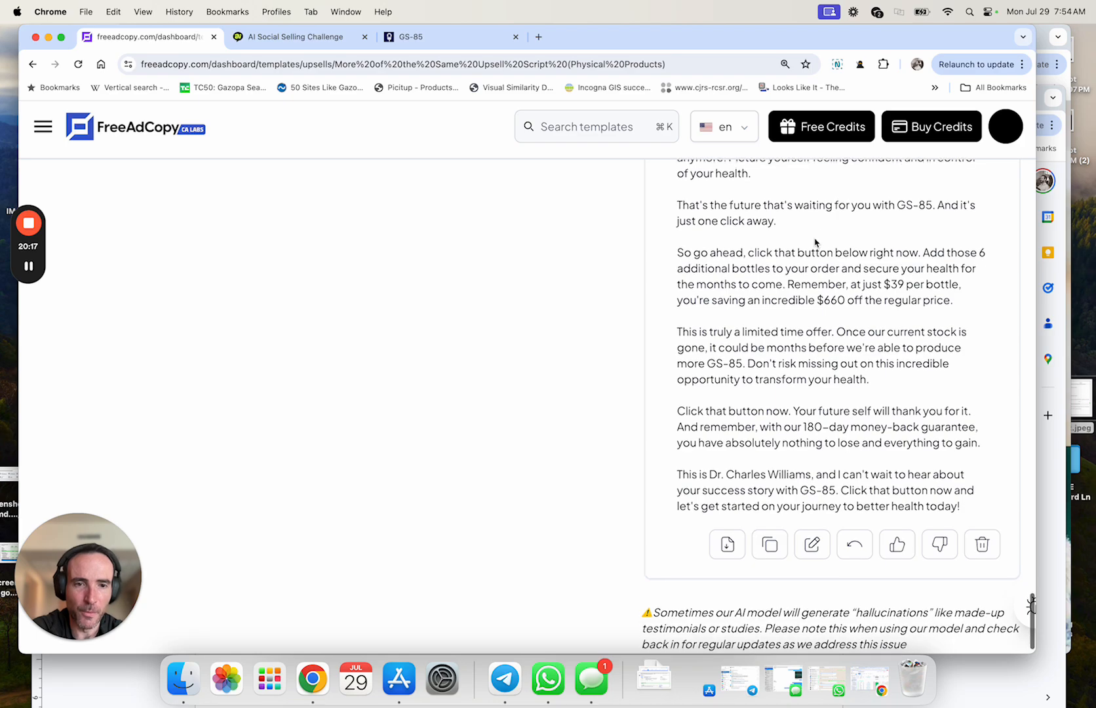
scroll(815, 243, "up", 20)
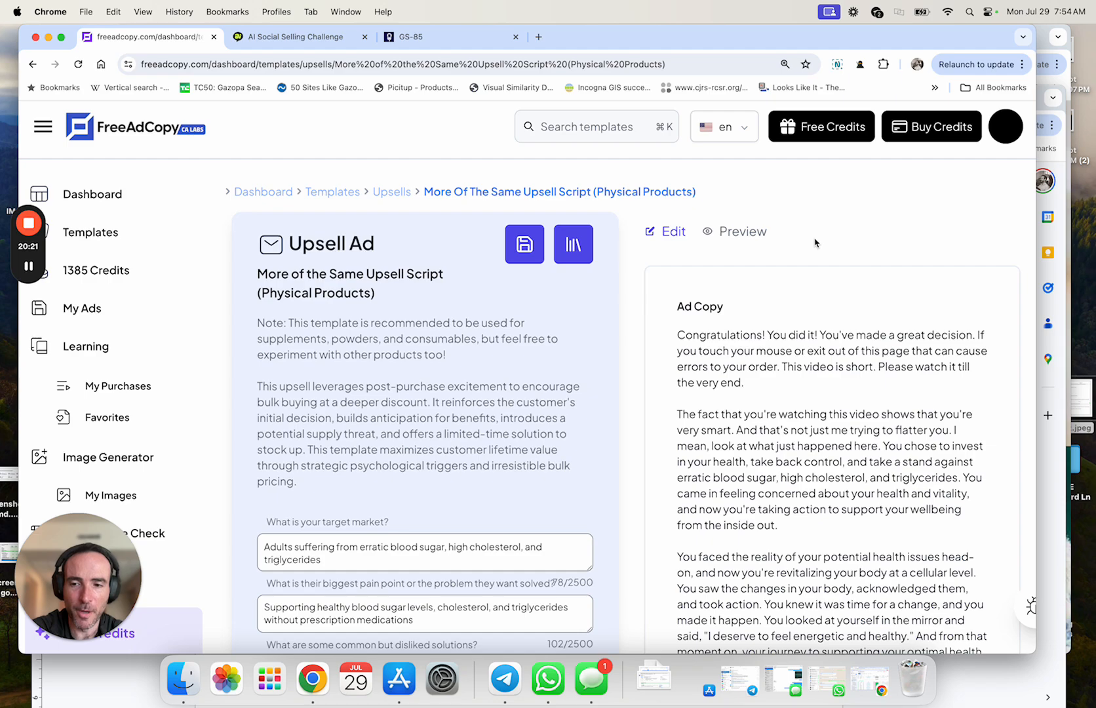
scroll(861, 364, "down", 15)
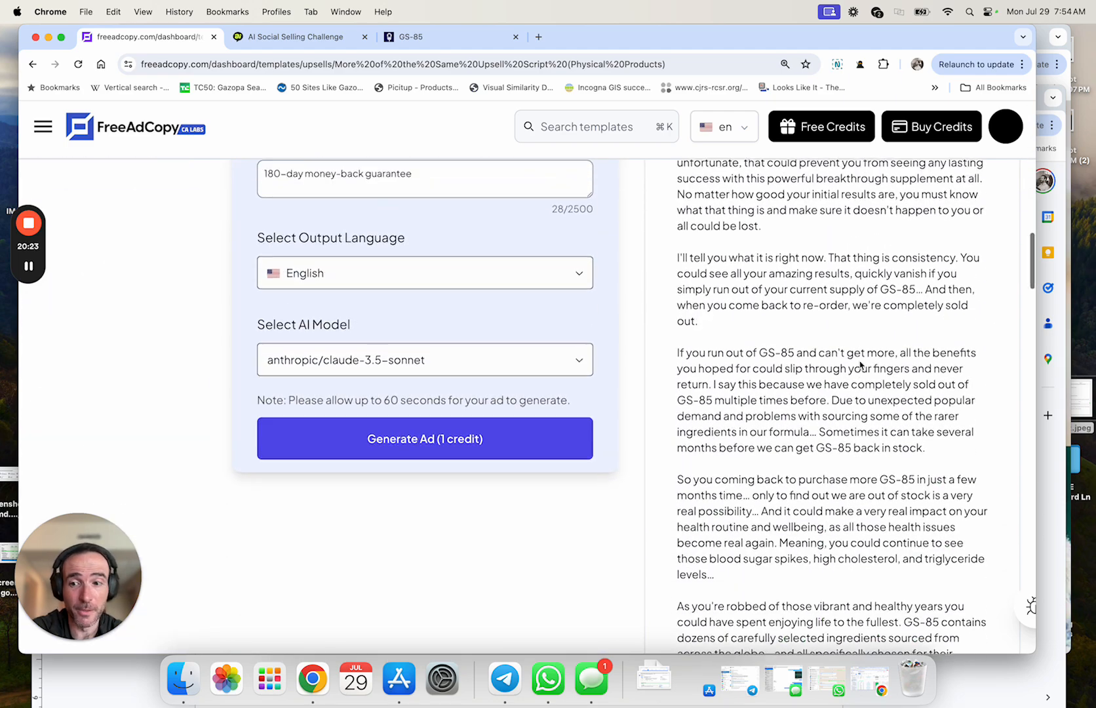
scroll(861, 365, "up", 15)
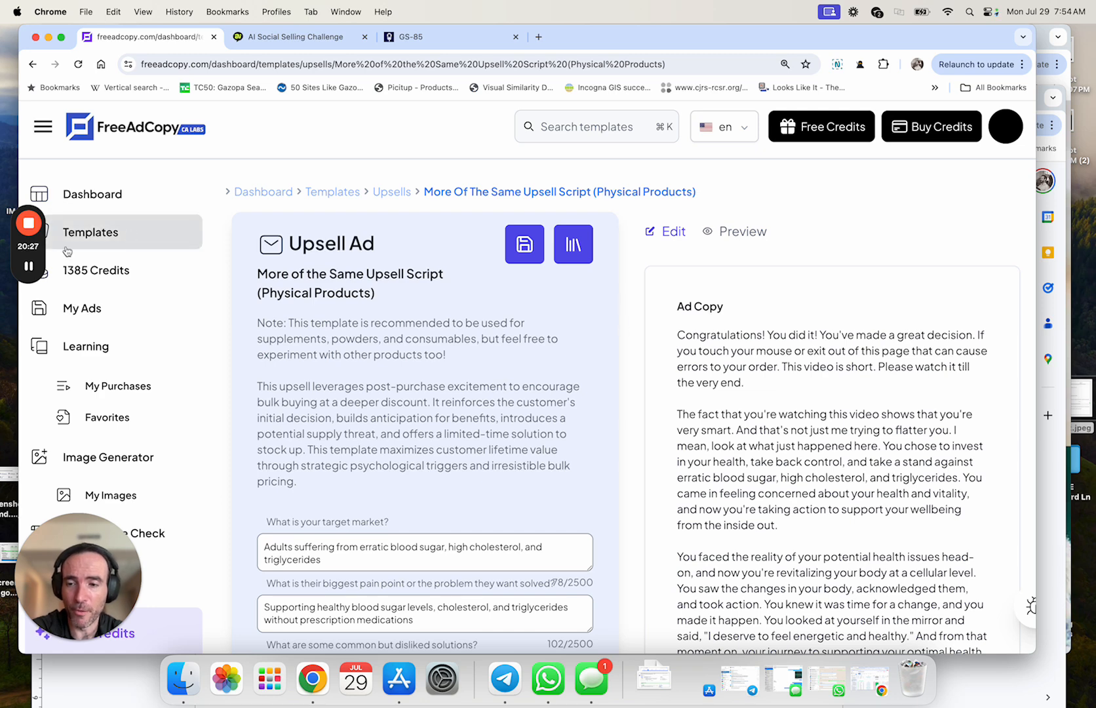
mouse_move(28, 265)
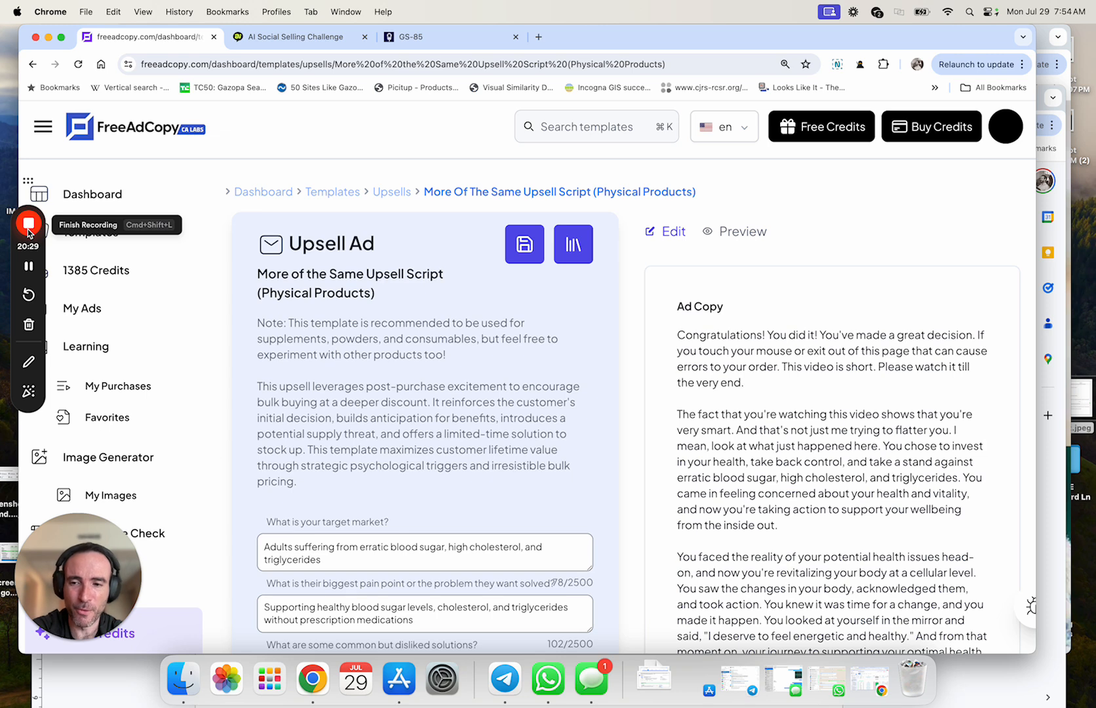